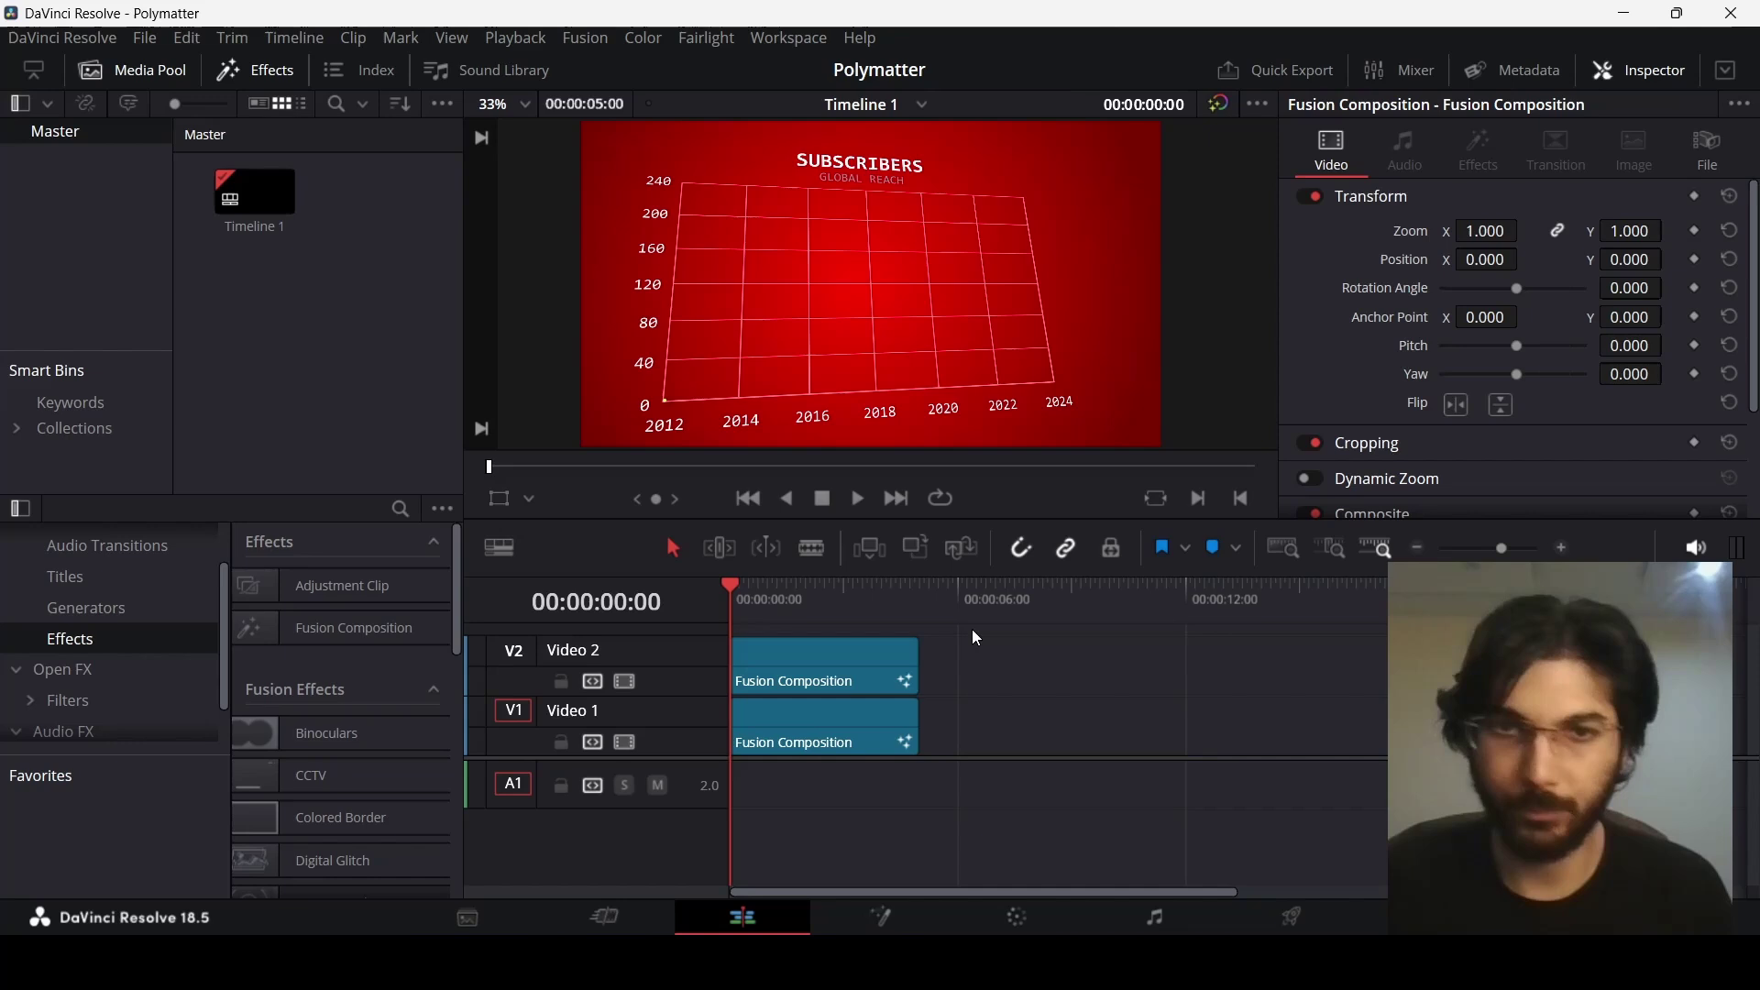
- Place a new Fusion Composition on Video 1 at 00:00:06:07, after the existing clips, and open it in the Fusion page
left_click(971, 629)
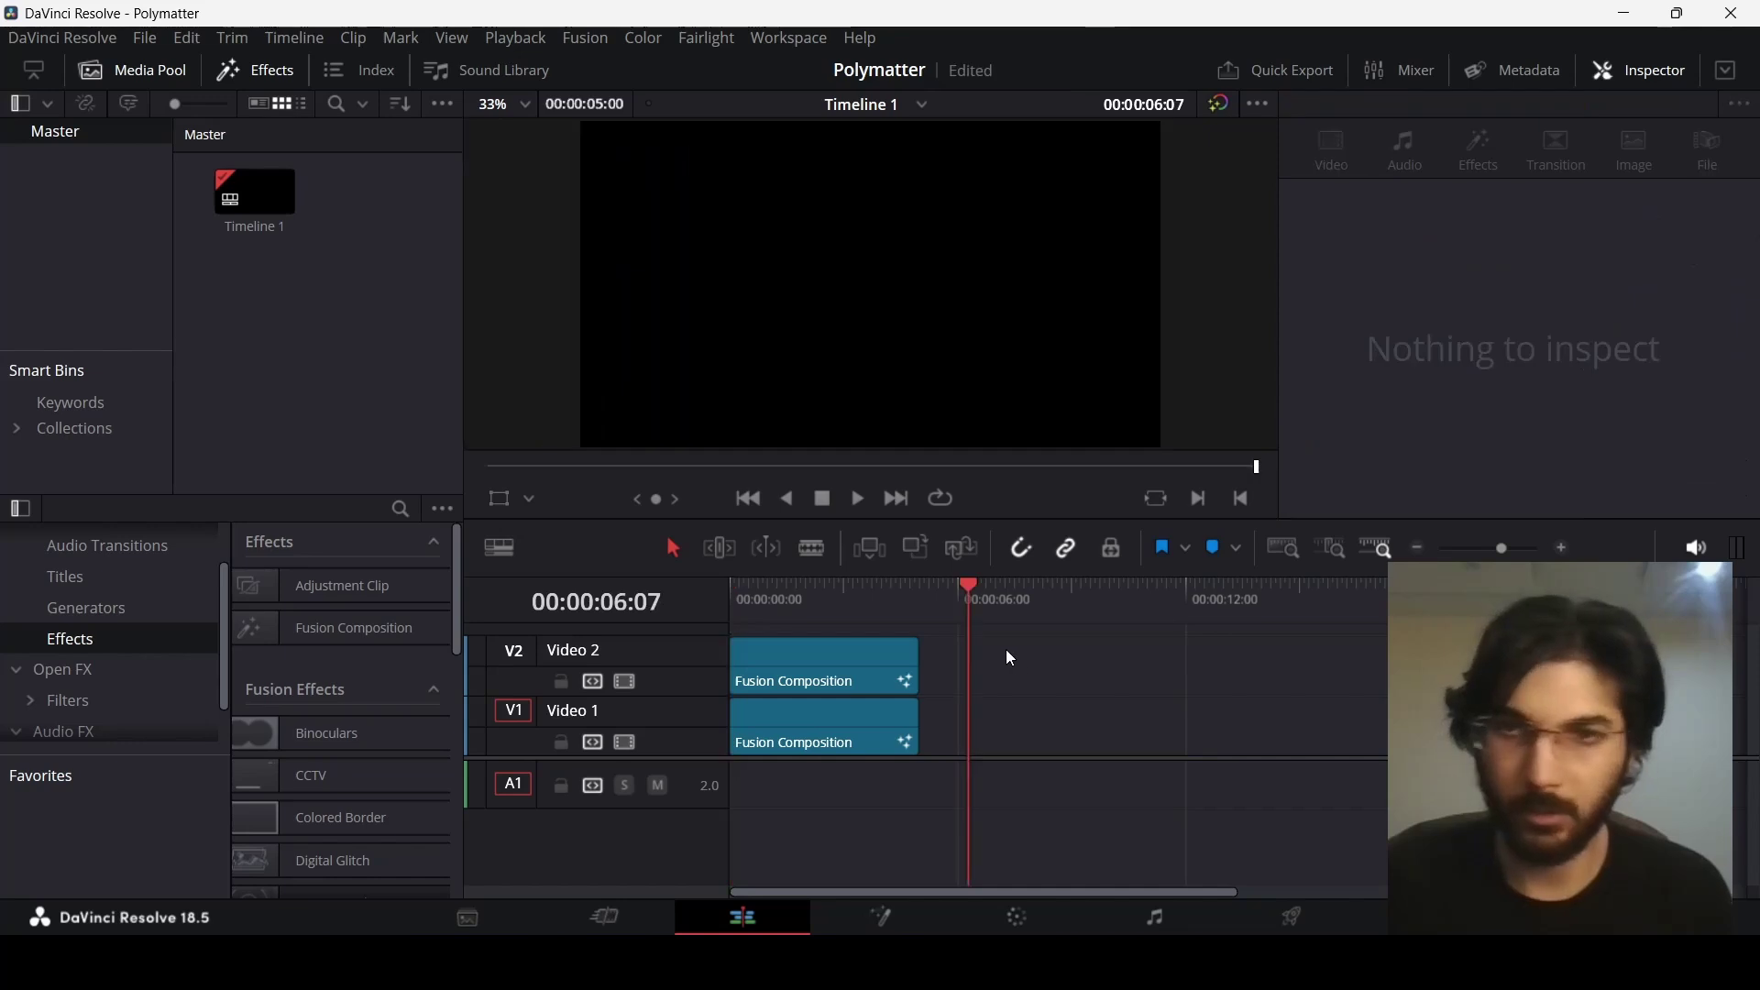
left_click_drag(405, 631, 947, 758)
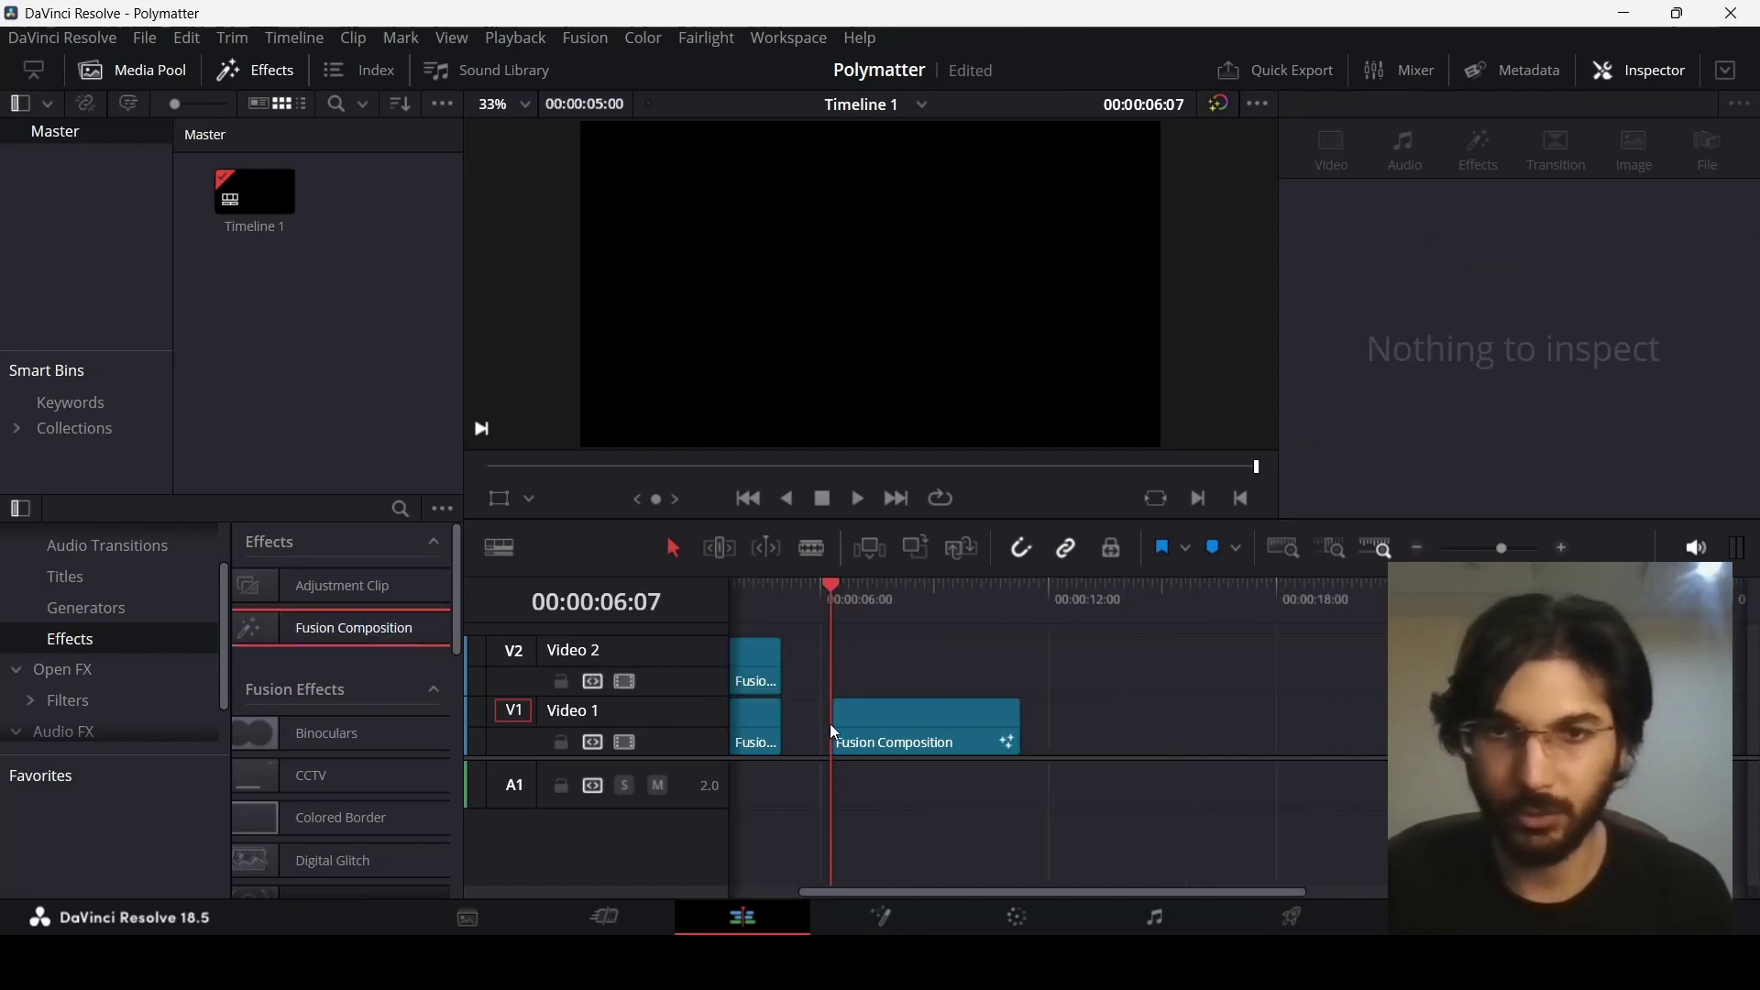
right_click(947, 758)
left_click(1008, 596)
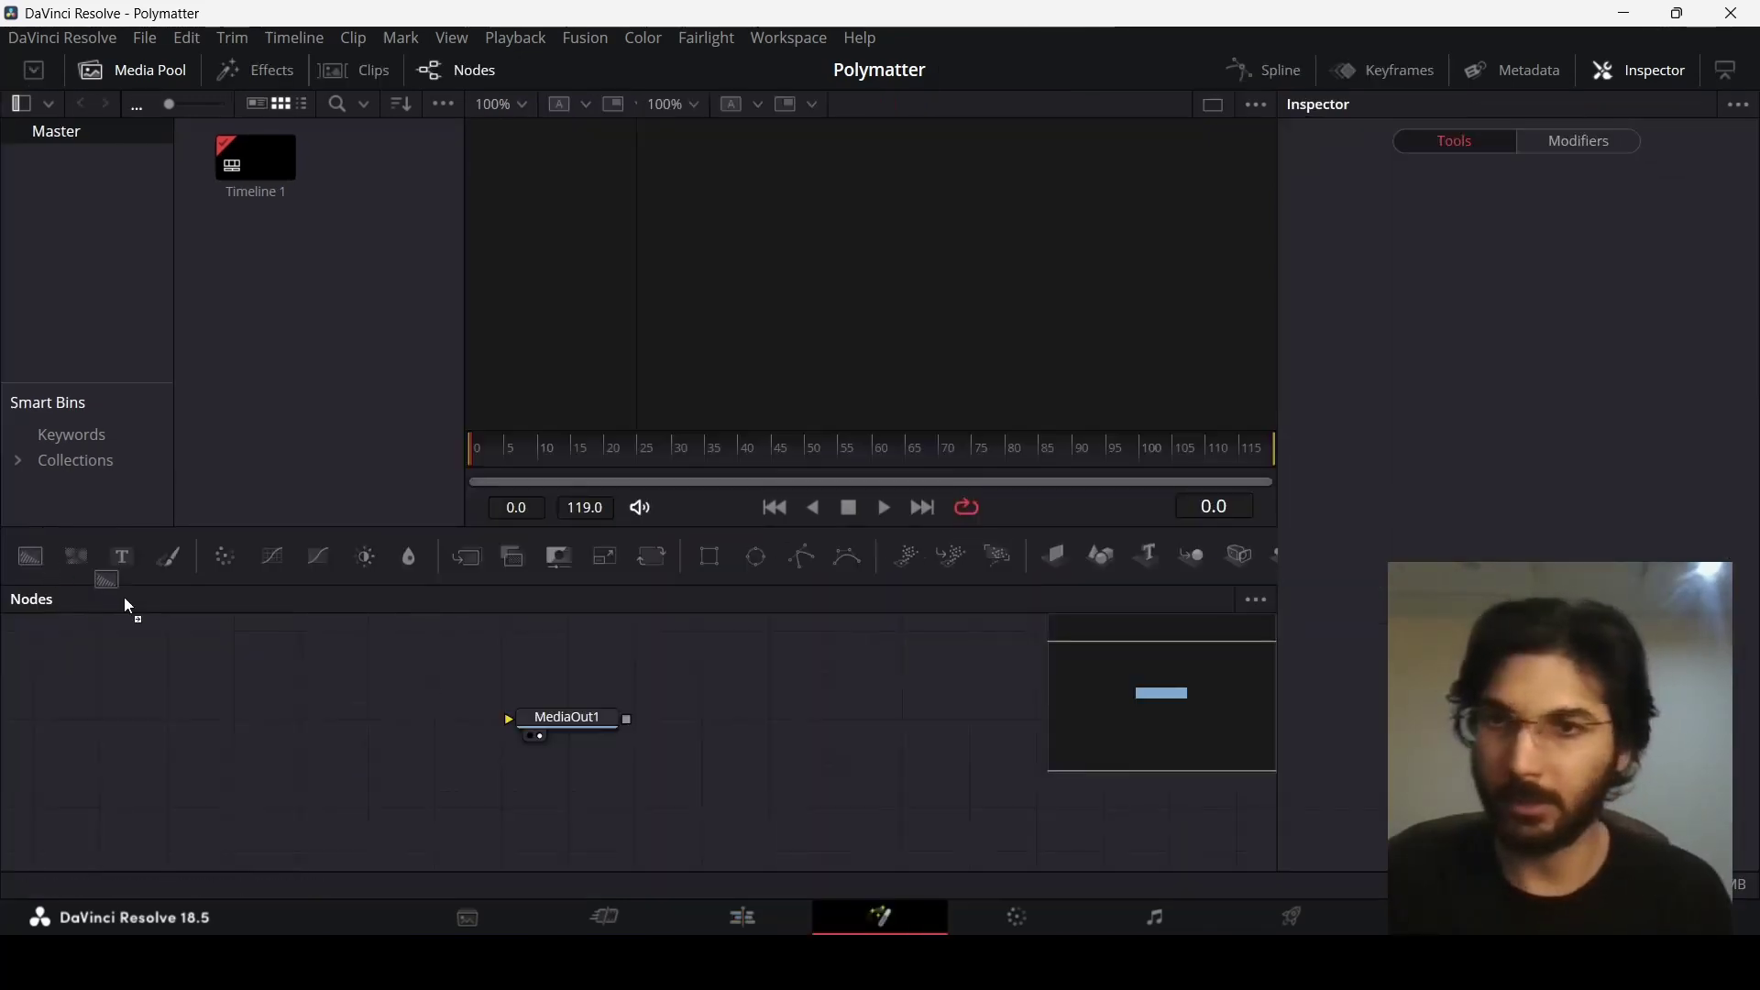
- Add a Background node feeding MediaOut1 and make it a radial gradient starting near the frame's centre, at about X 0.49, Y 0.5
left_click_drag(128, 607, 563, 662)
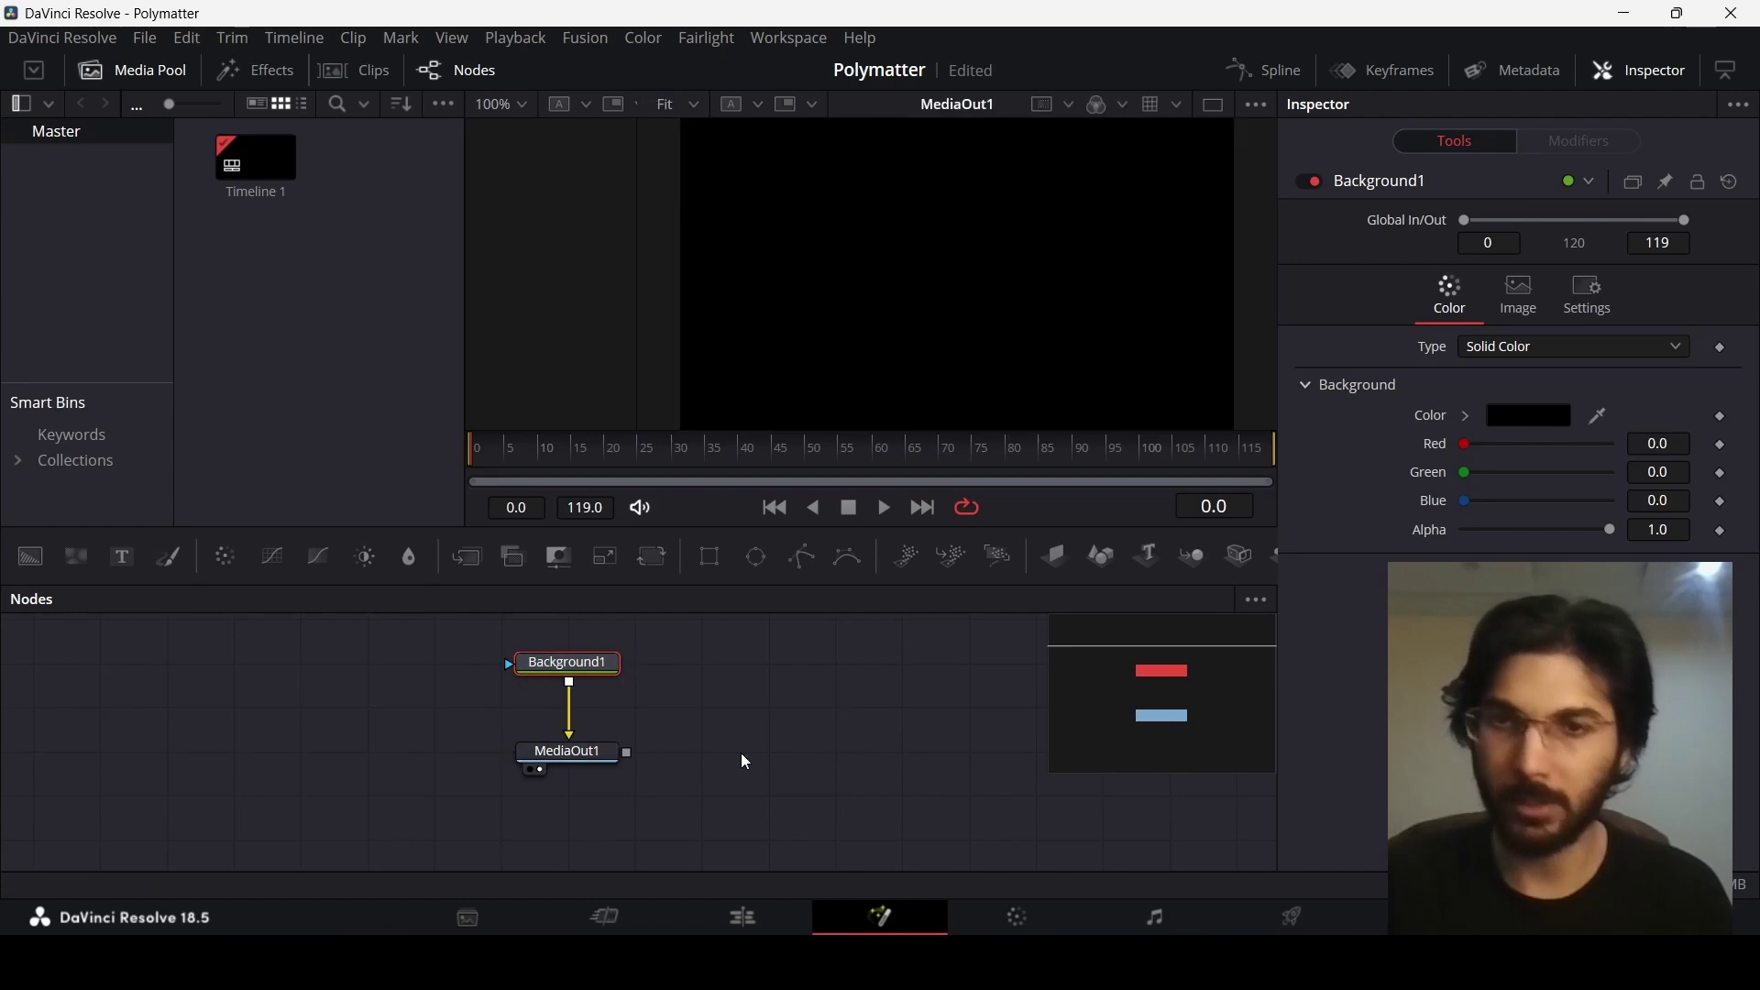
mouse_move(597, 677)
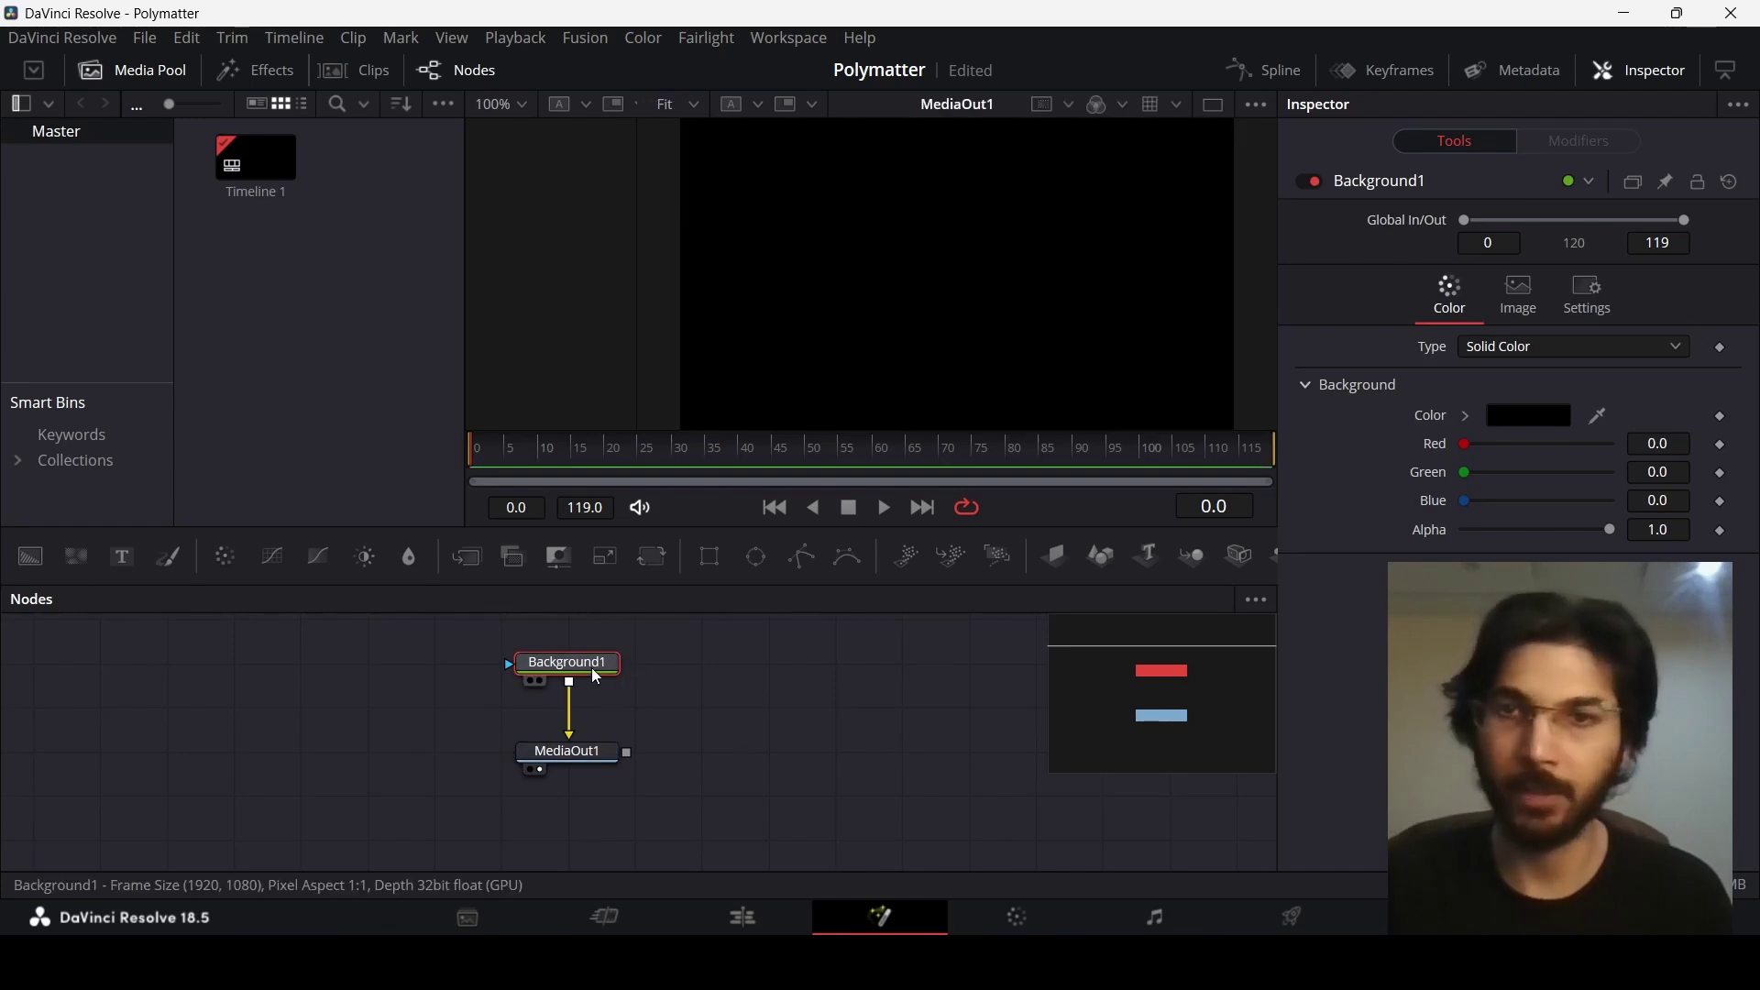
left_click(1521, 348)
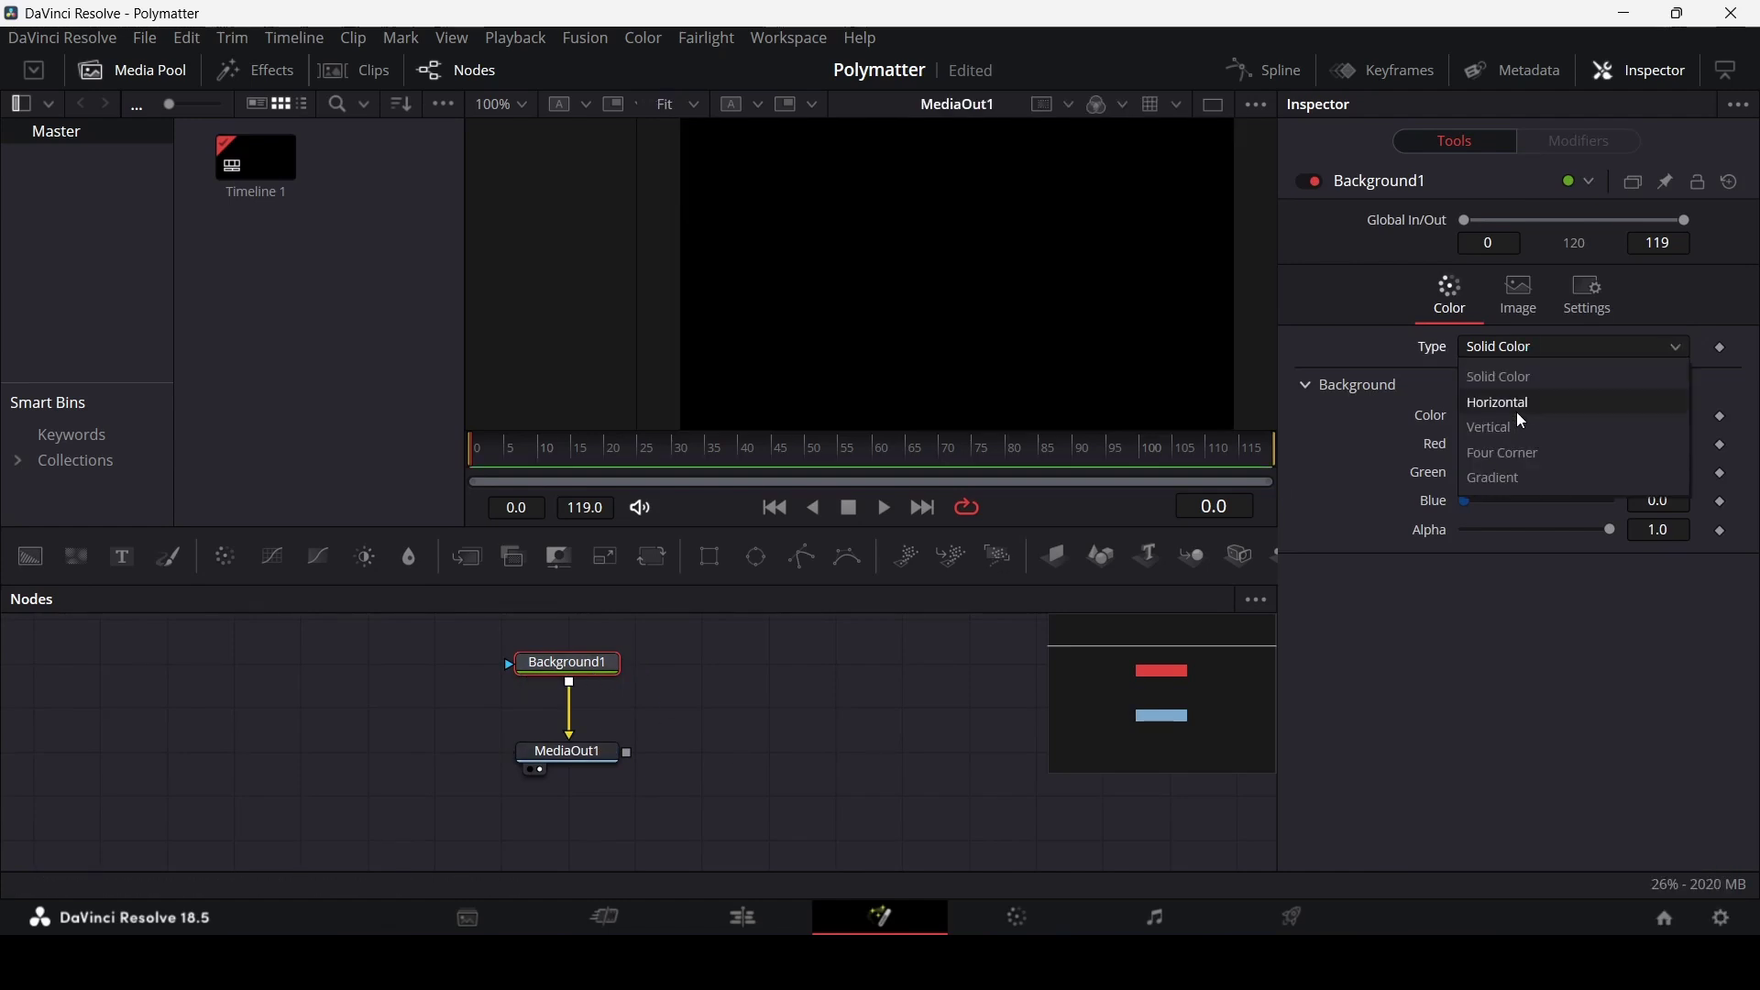
left_click(1518, 477)
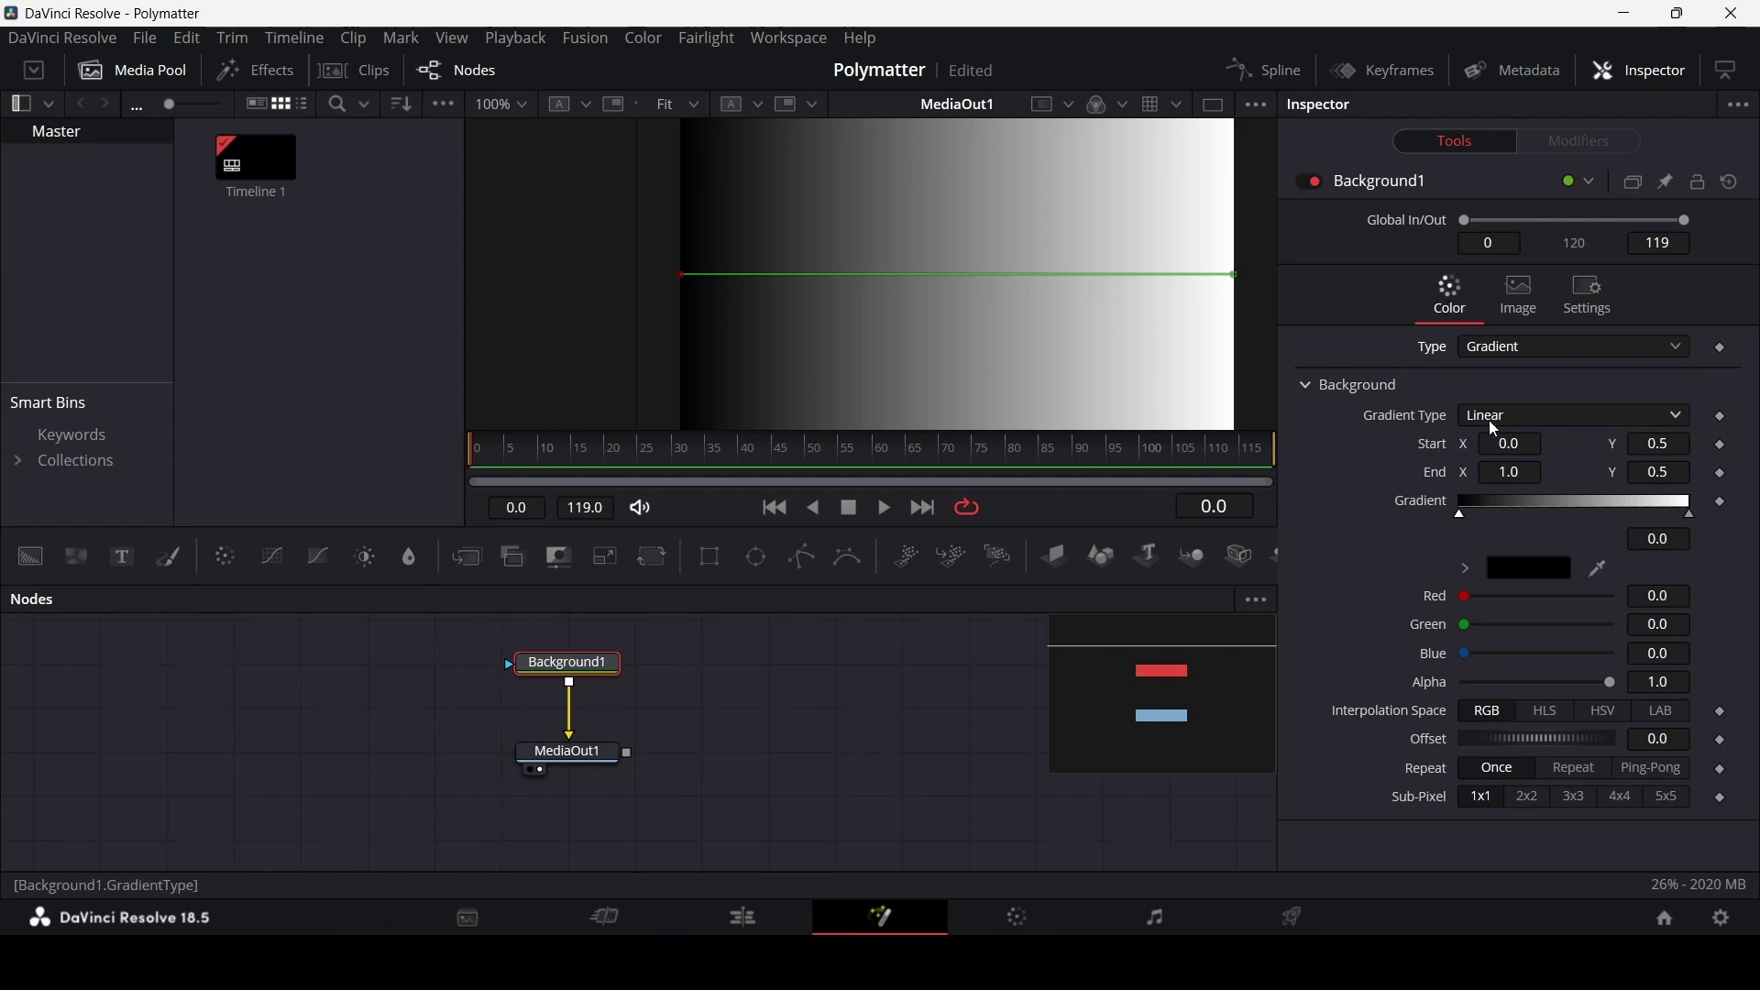
left_click(1494, 424)
left_click(1507, 547)
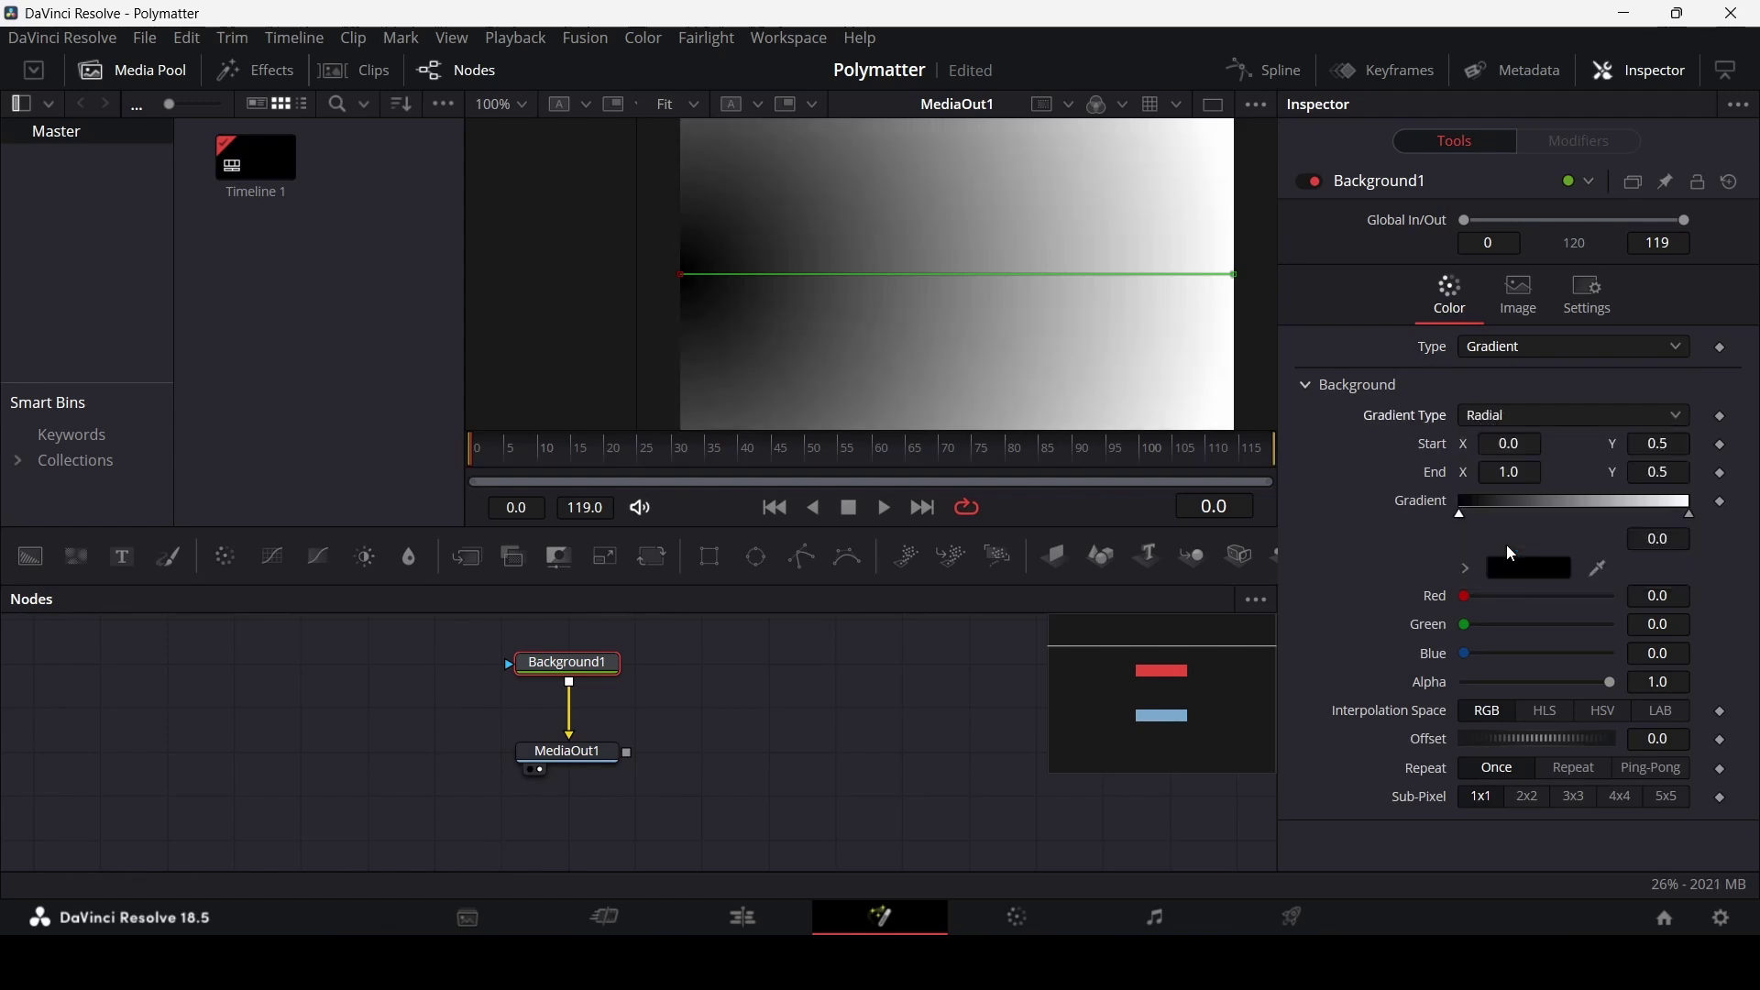
left_click_drag(679, 275, 954, 274)
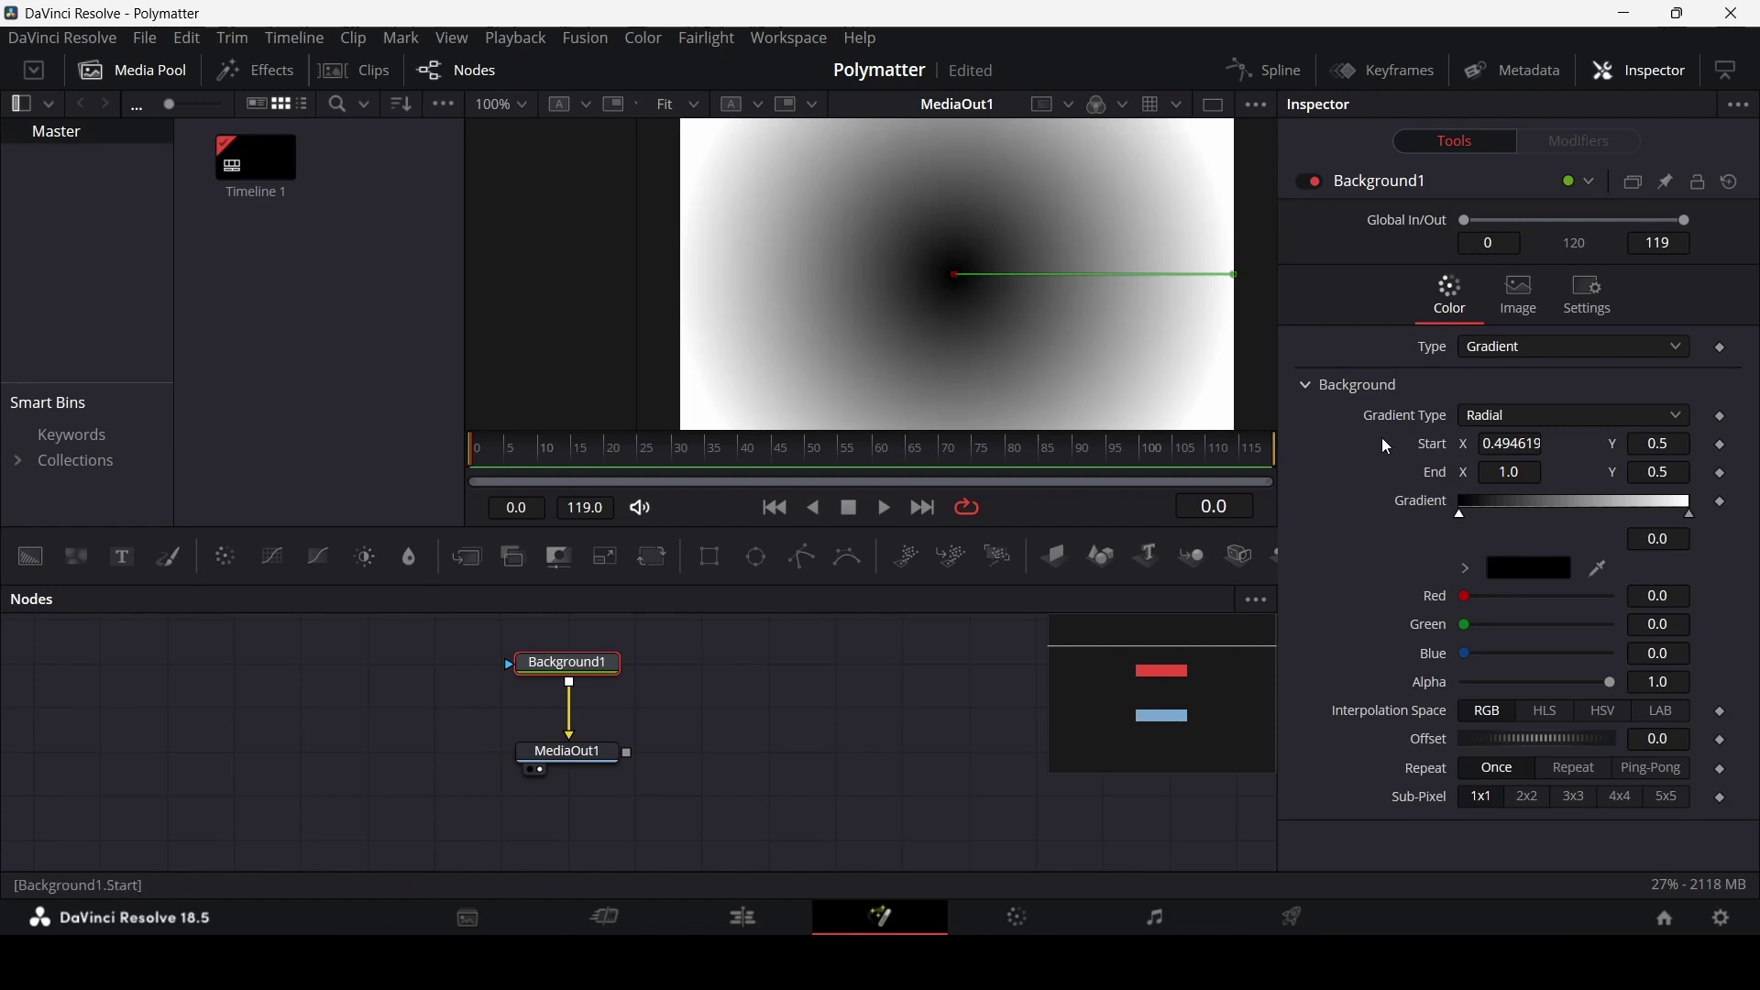
- Color the background gradient from pure red (1.0, 0.0, 0.0) at the start to a darker red at the end
left_click_drag(1475, 601, 1651, 605)
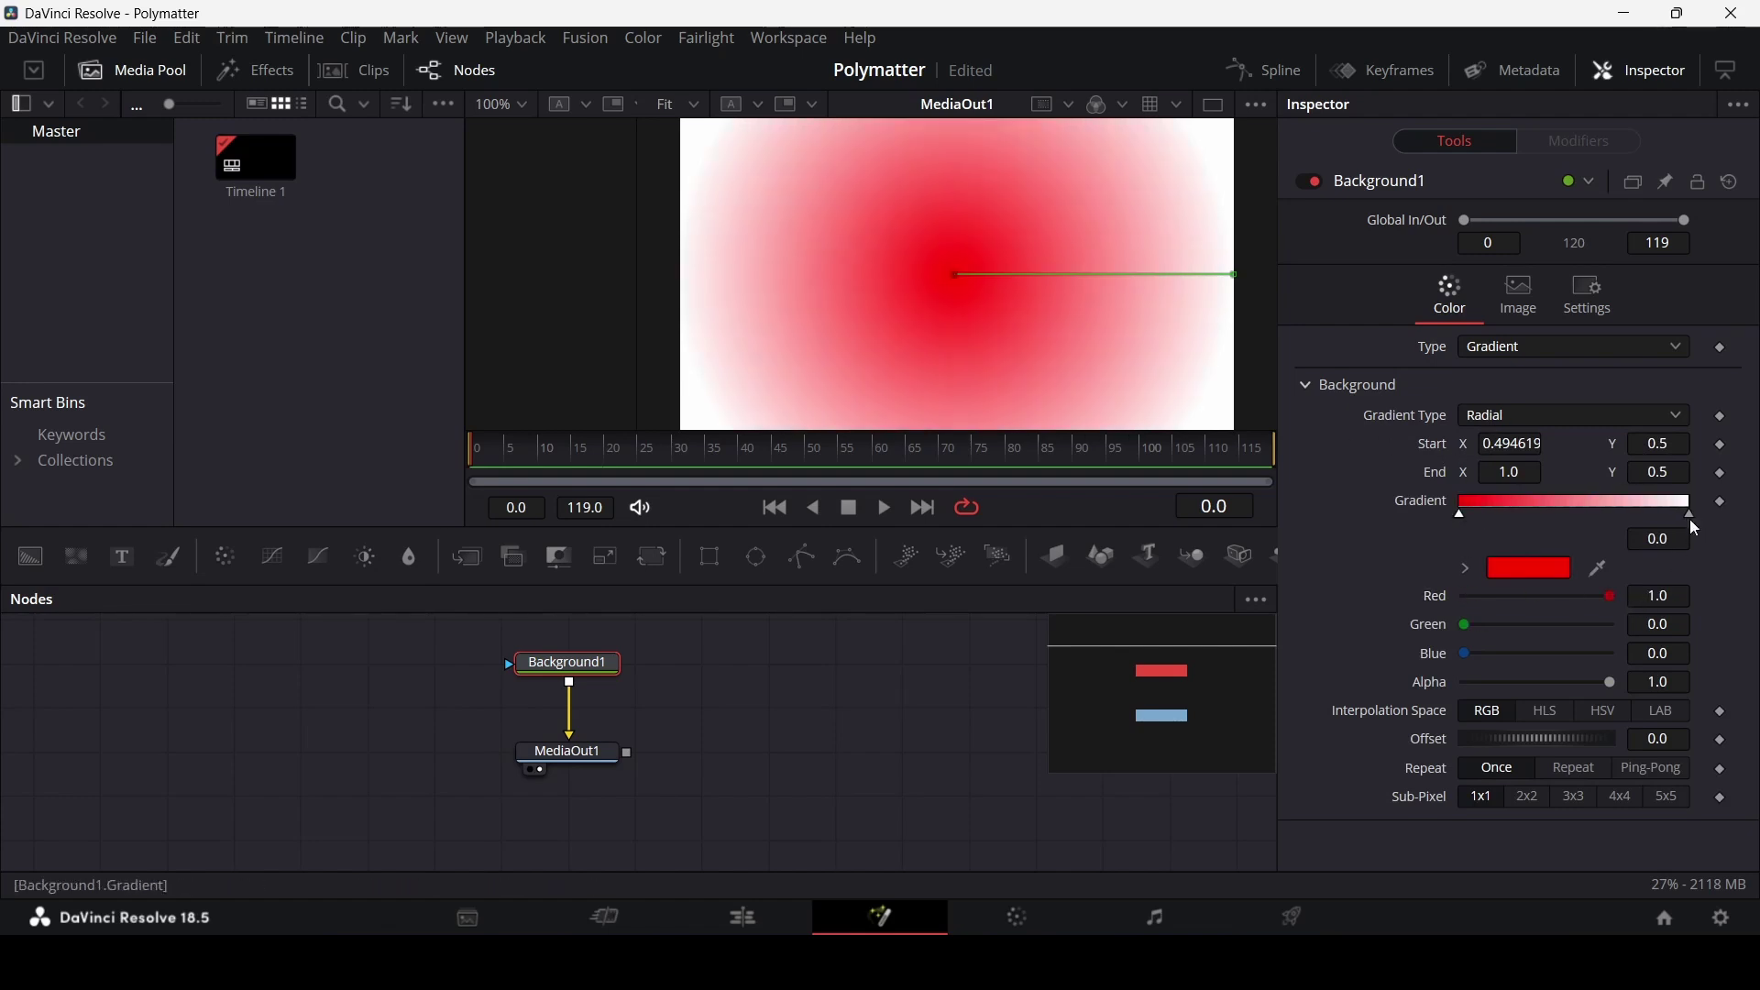
left_click_drag(1467, 629, 1426, 622)
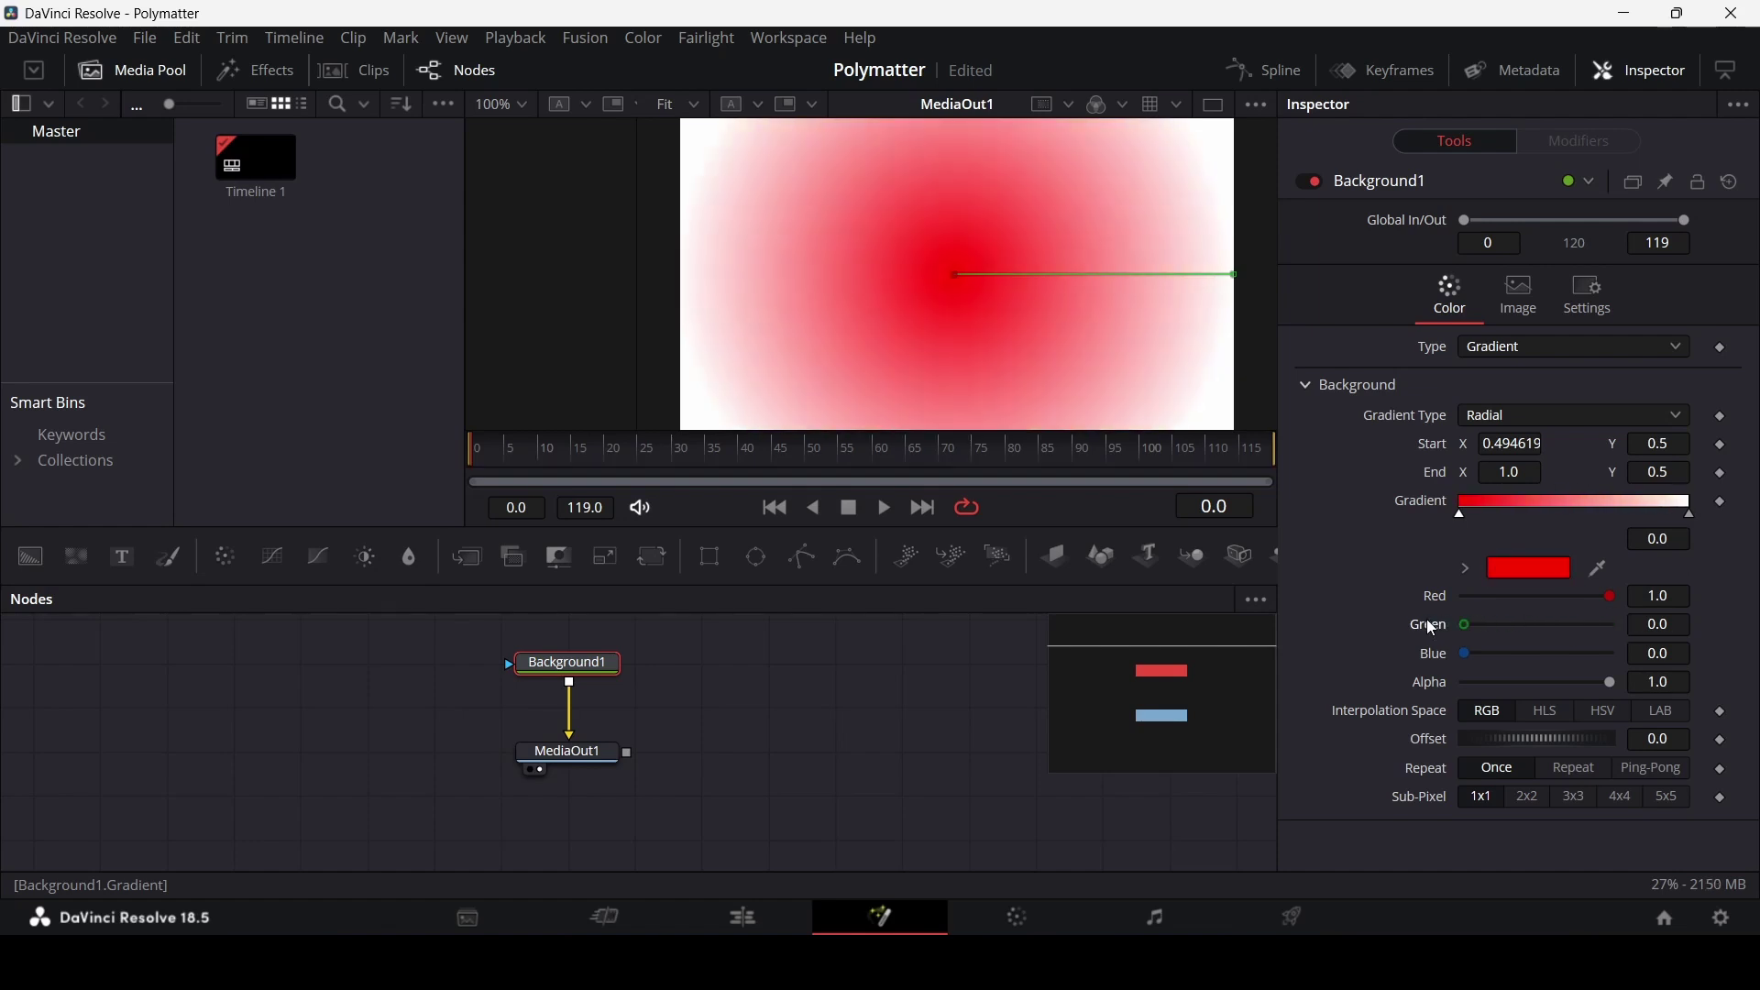
left_click(1695, 519)
left_click_drag(1608, 620, 1432, 637)
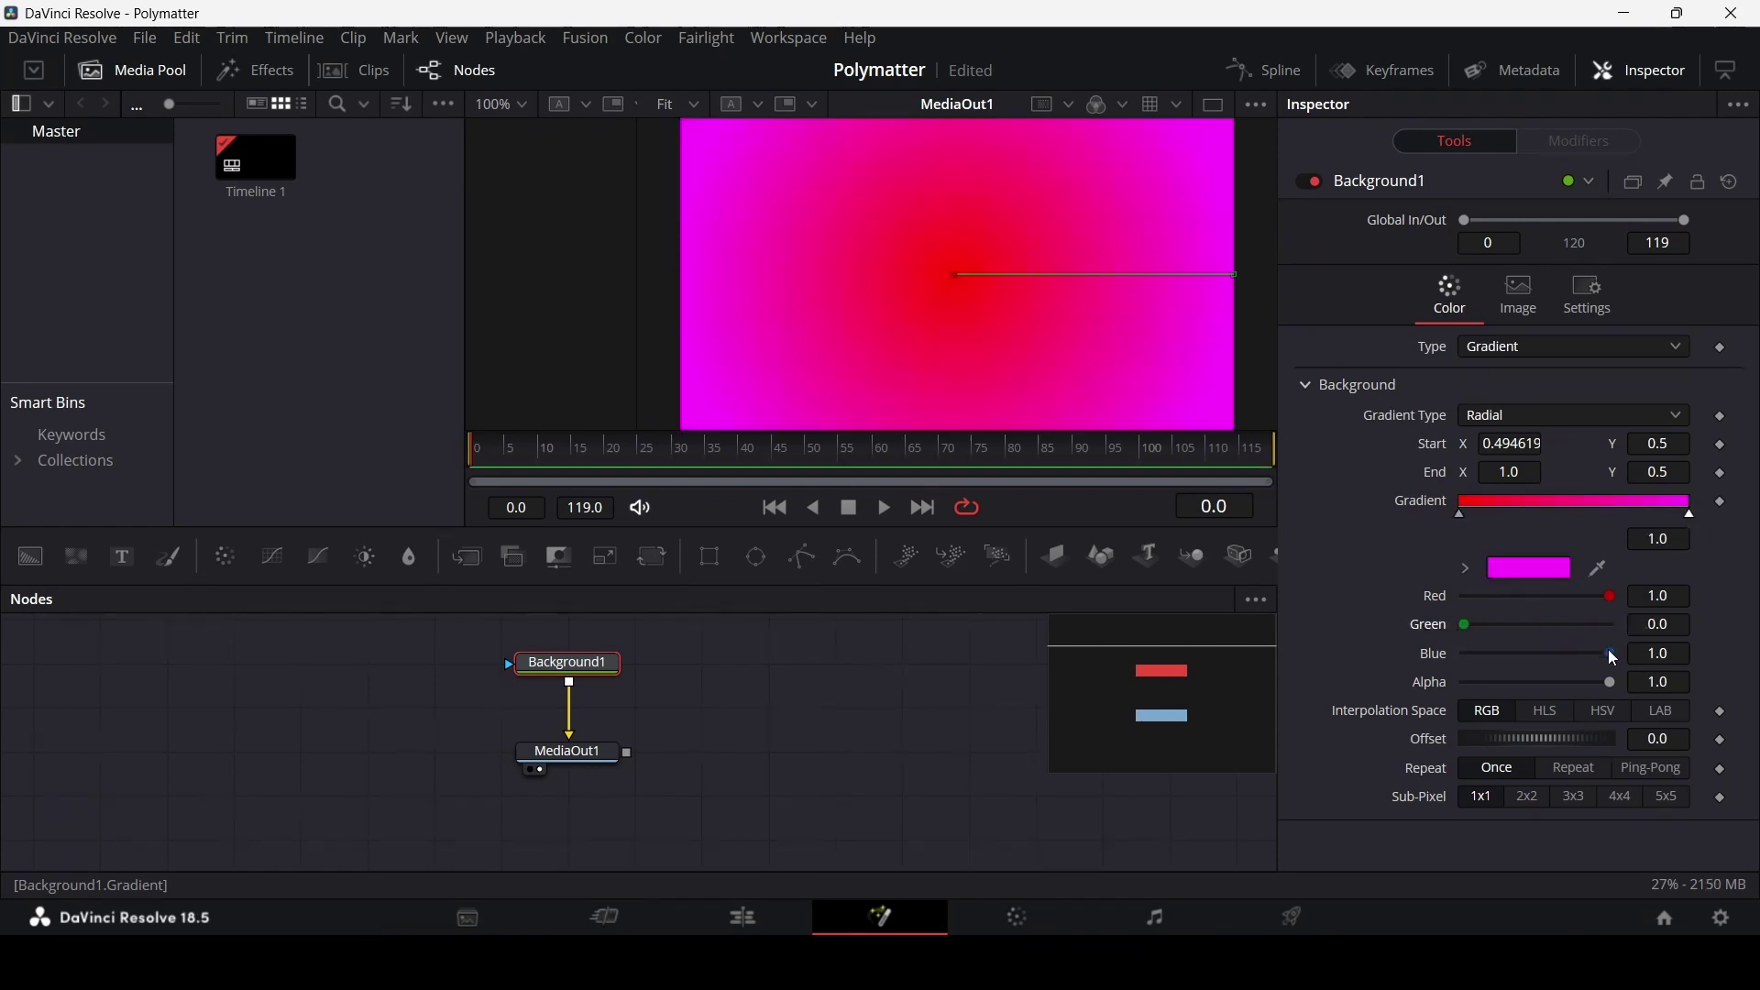
left_click_drag(1615, 658, 1443, 664)
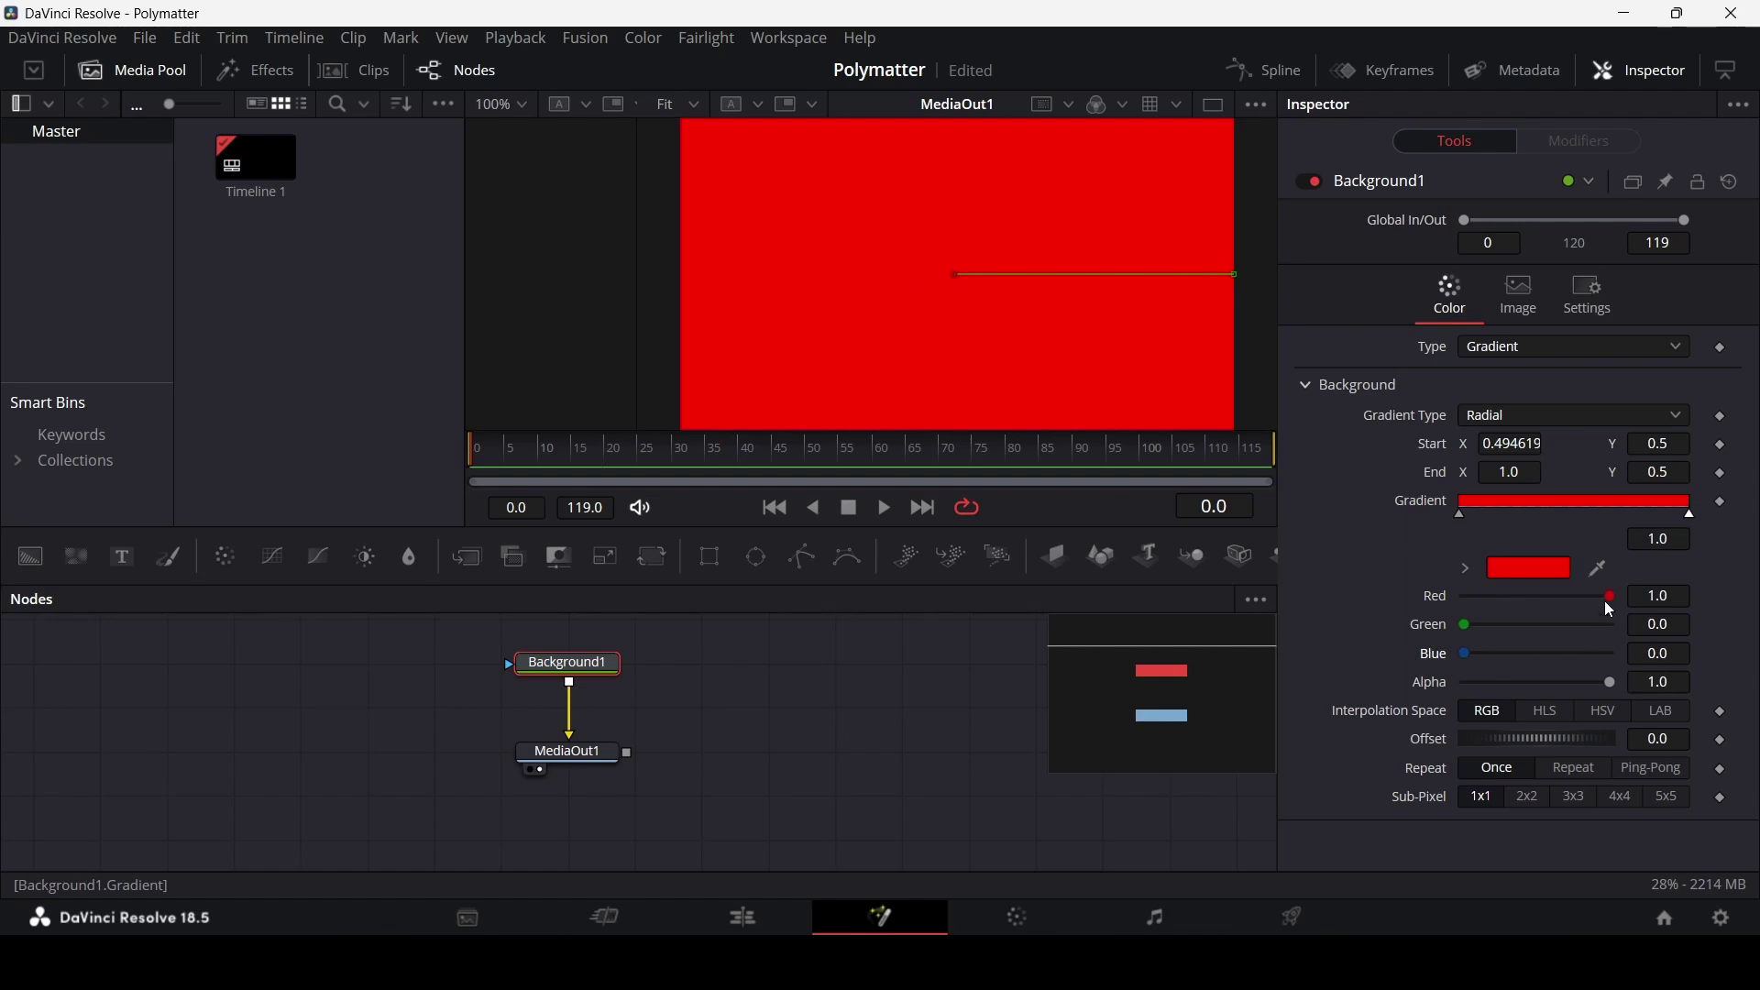
left_click_drag(1610, 596, 1535, 605)
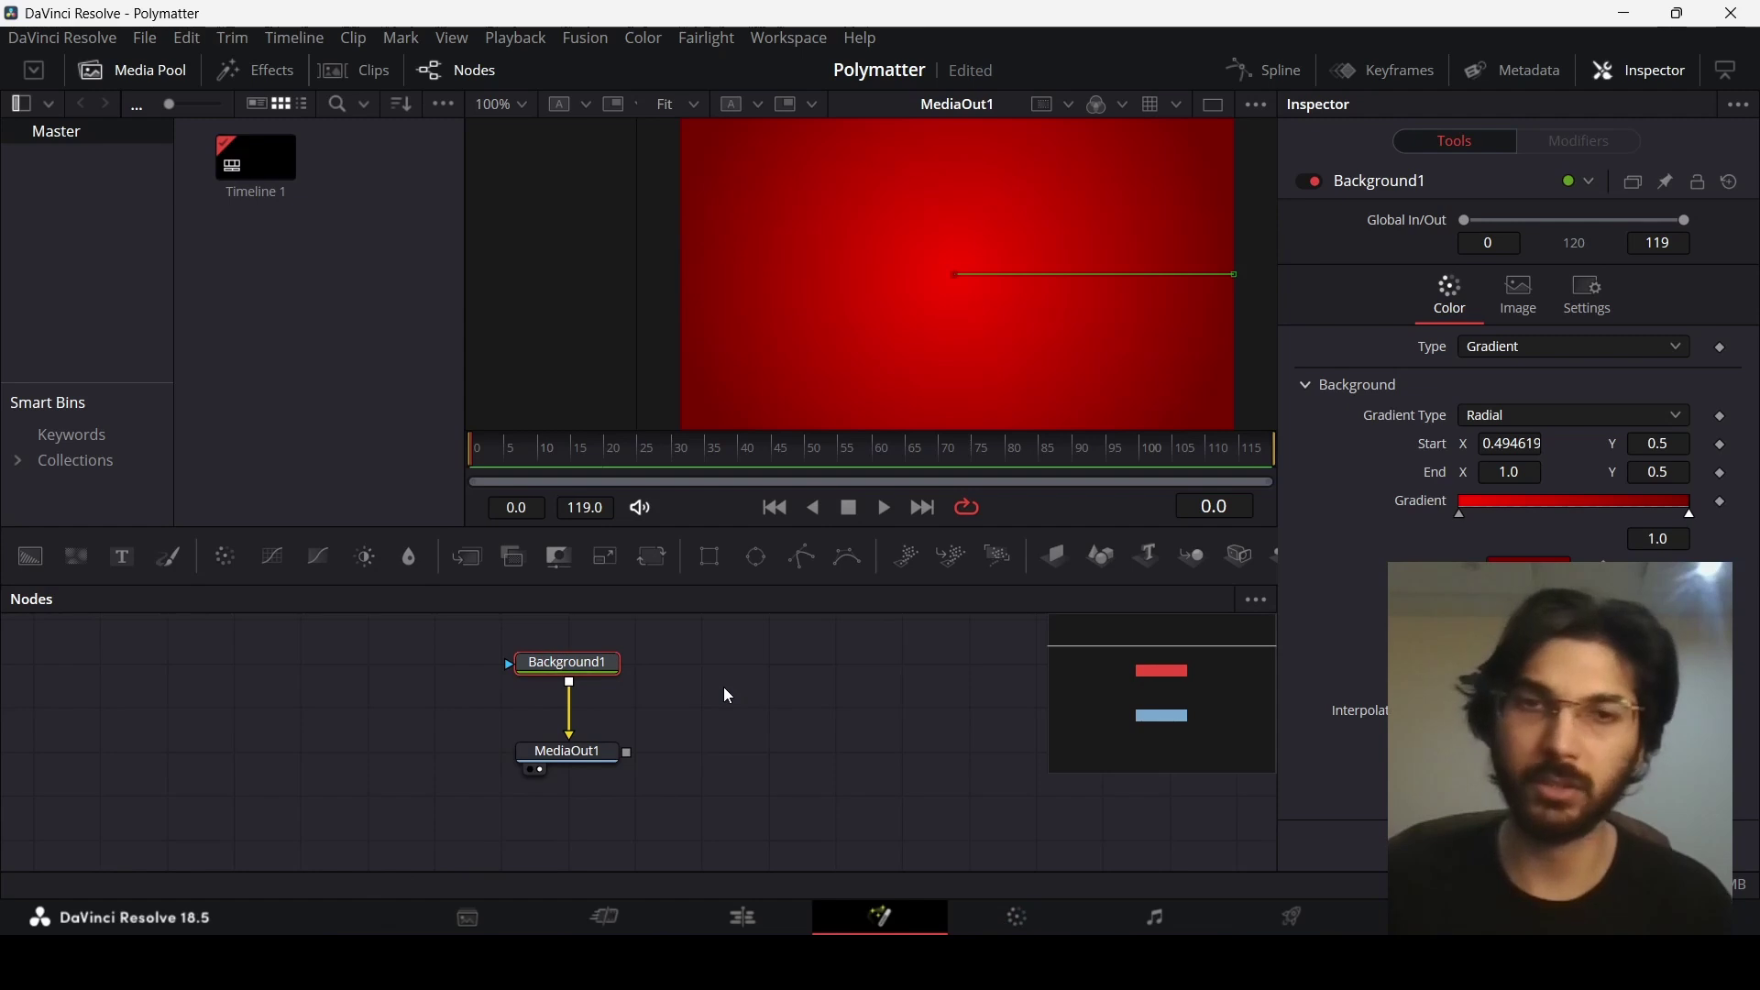
- Insert a Grid node between Background1 and MediaOut1
key("shift+space")
type("grid")
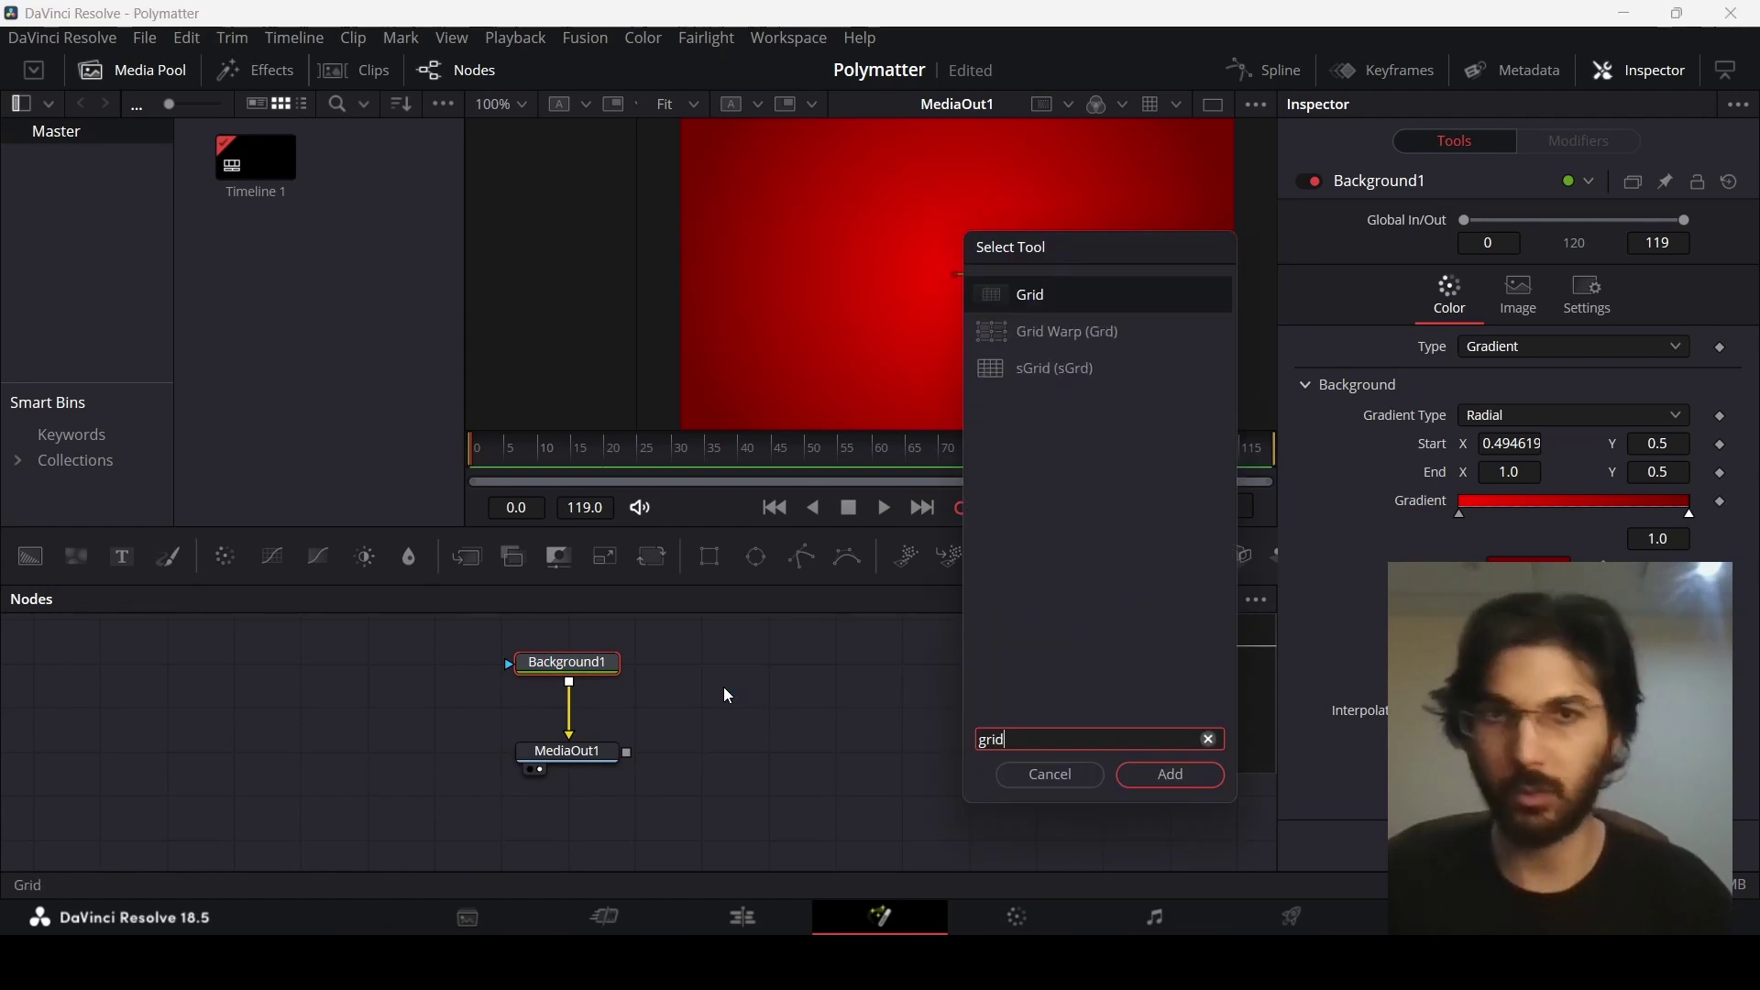
key("Return")
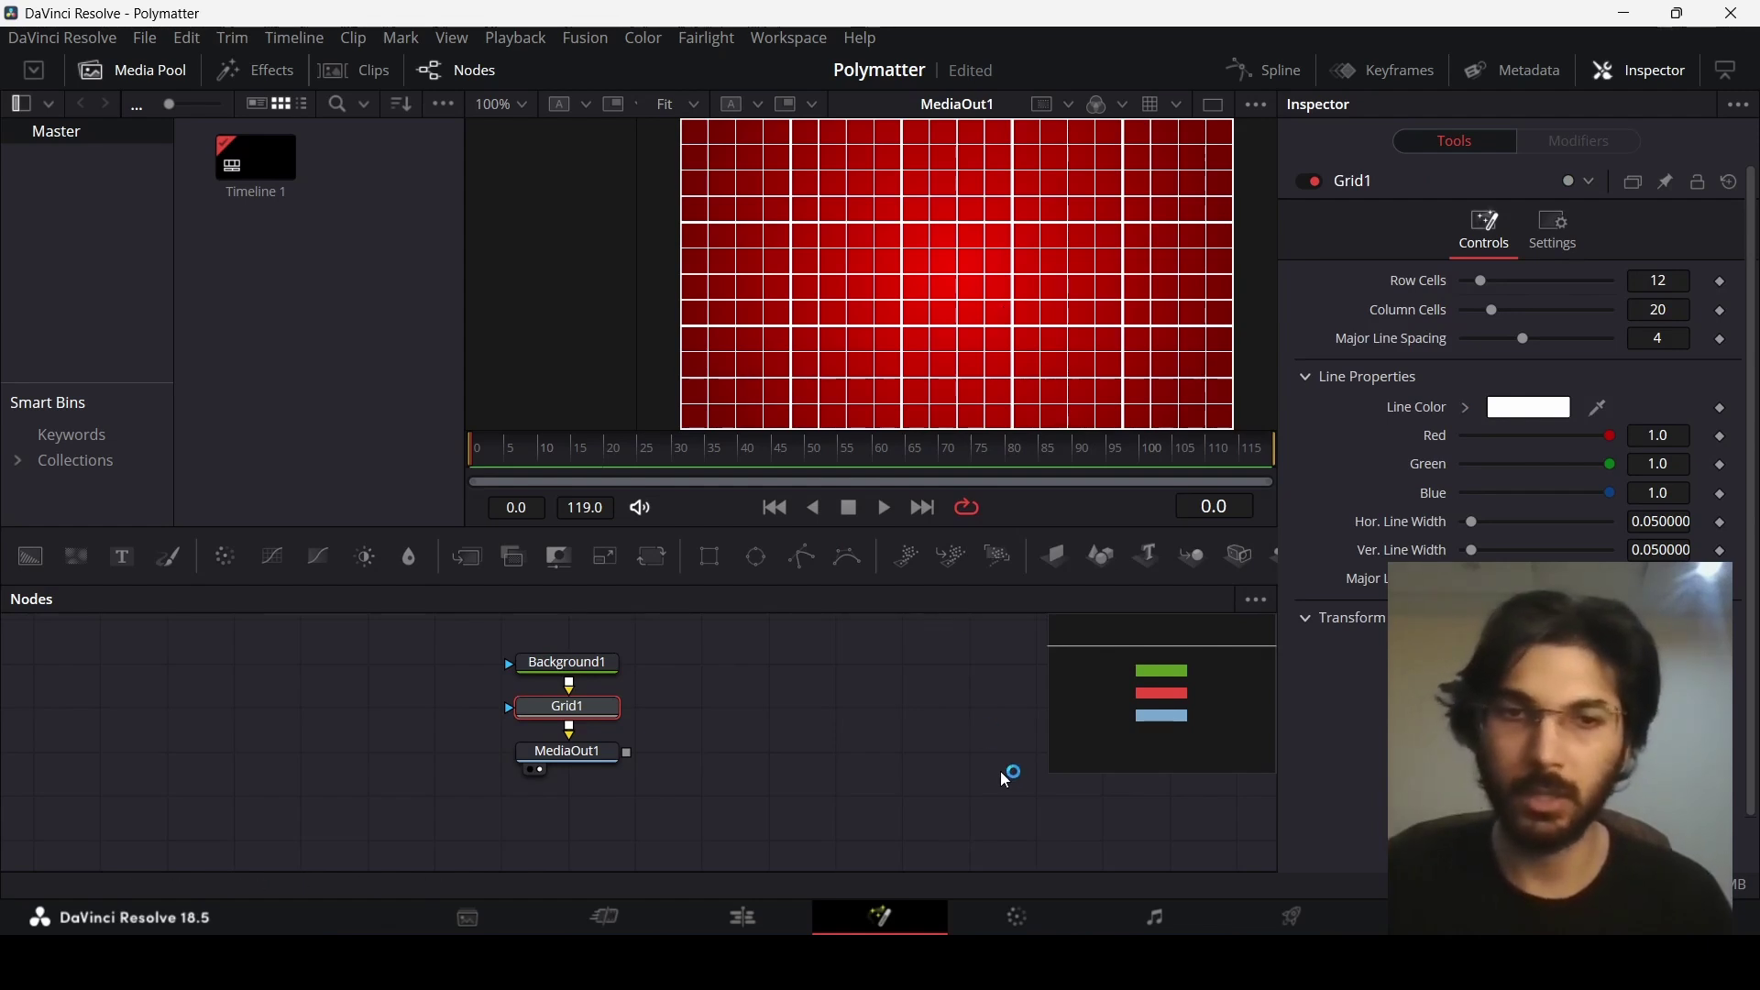
- Set the grid to 6 row cells and 6 column cells with a major line spacing of 0
left_click(1668, 279)
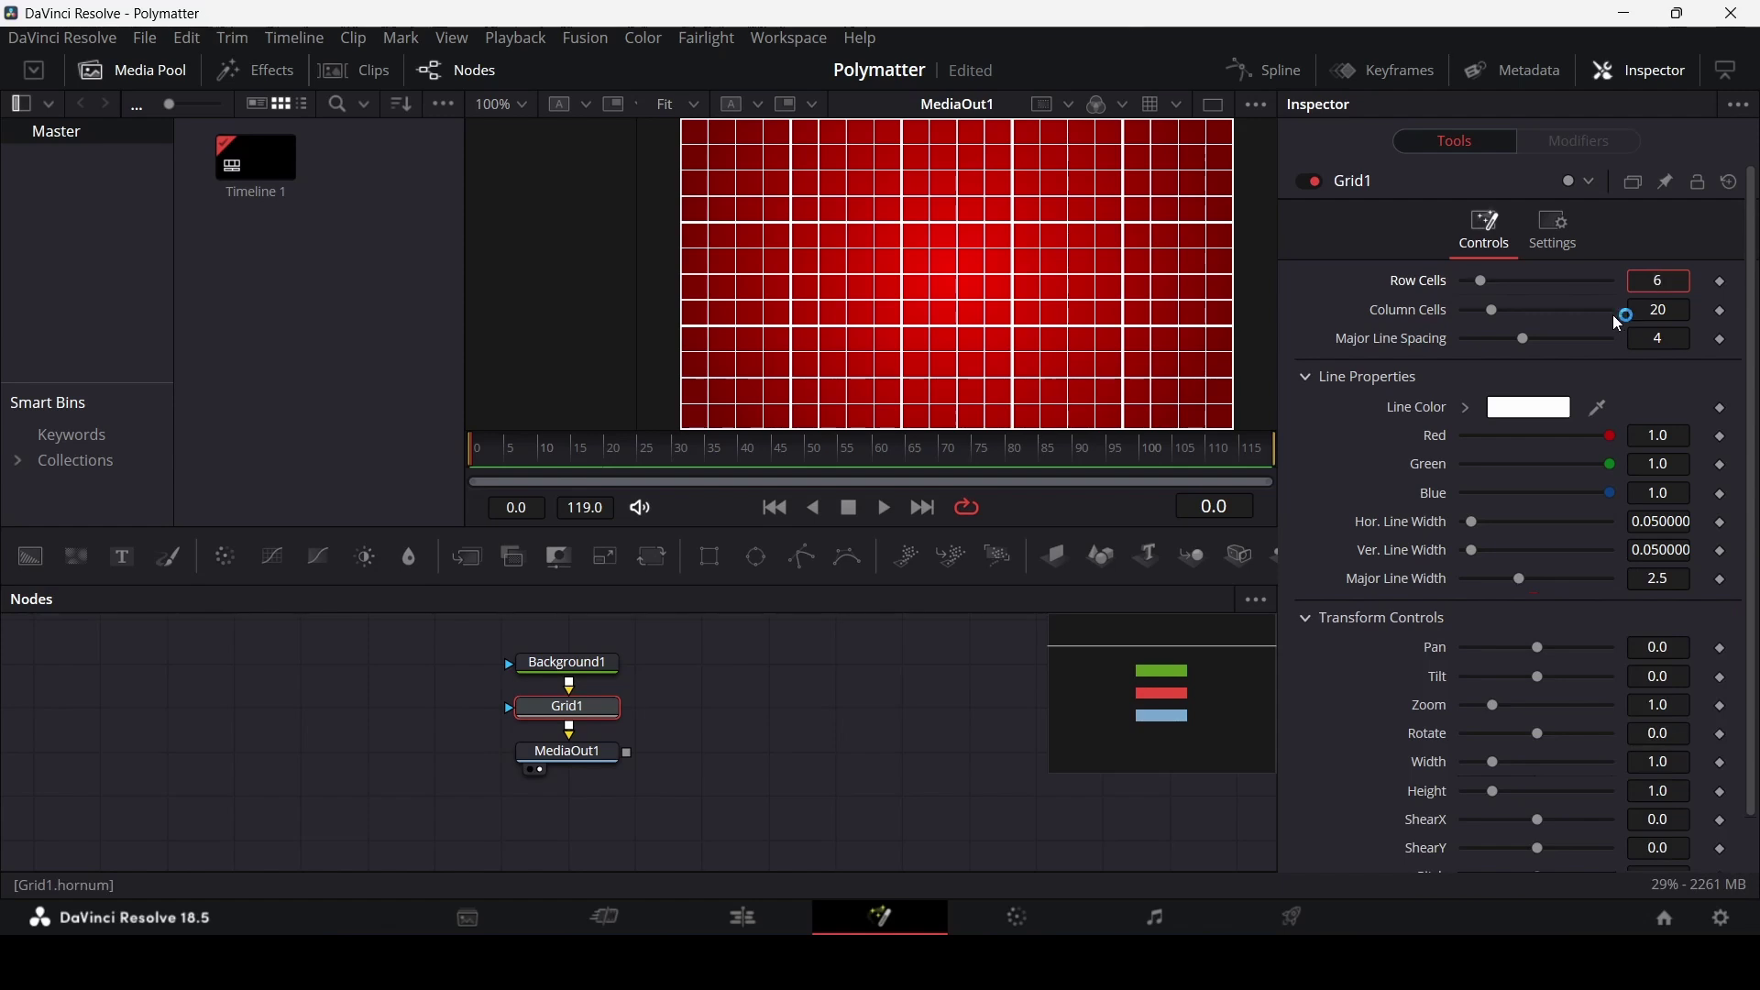
key("Tab")
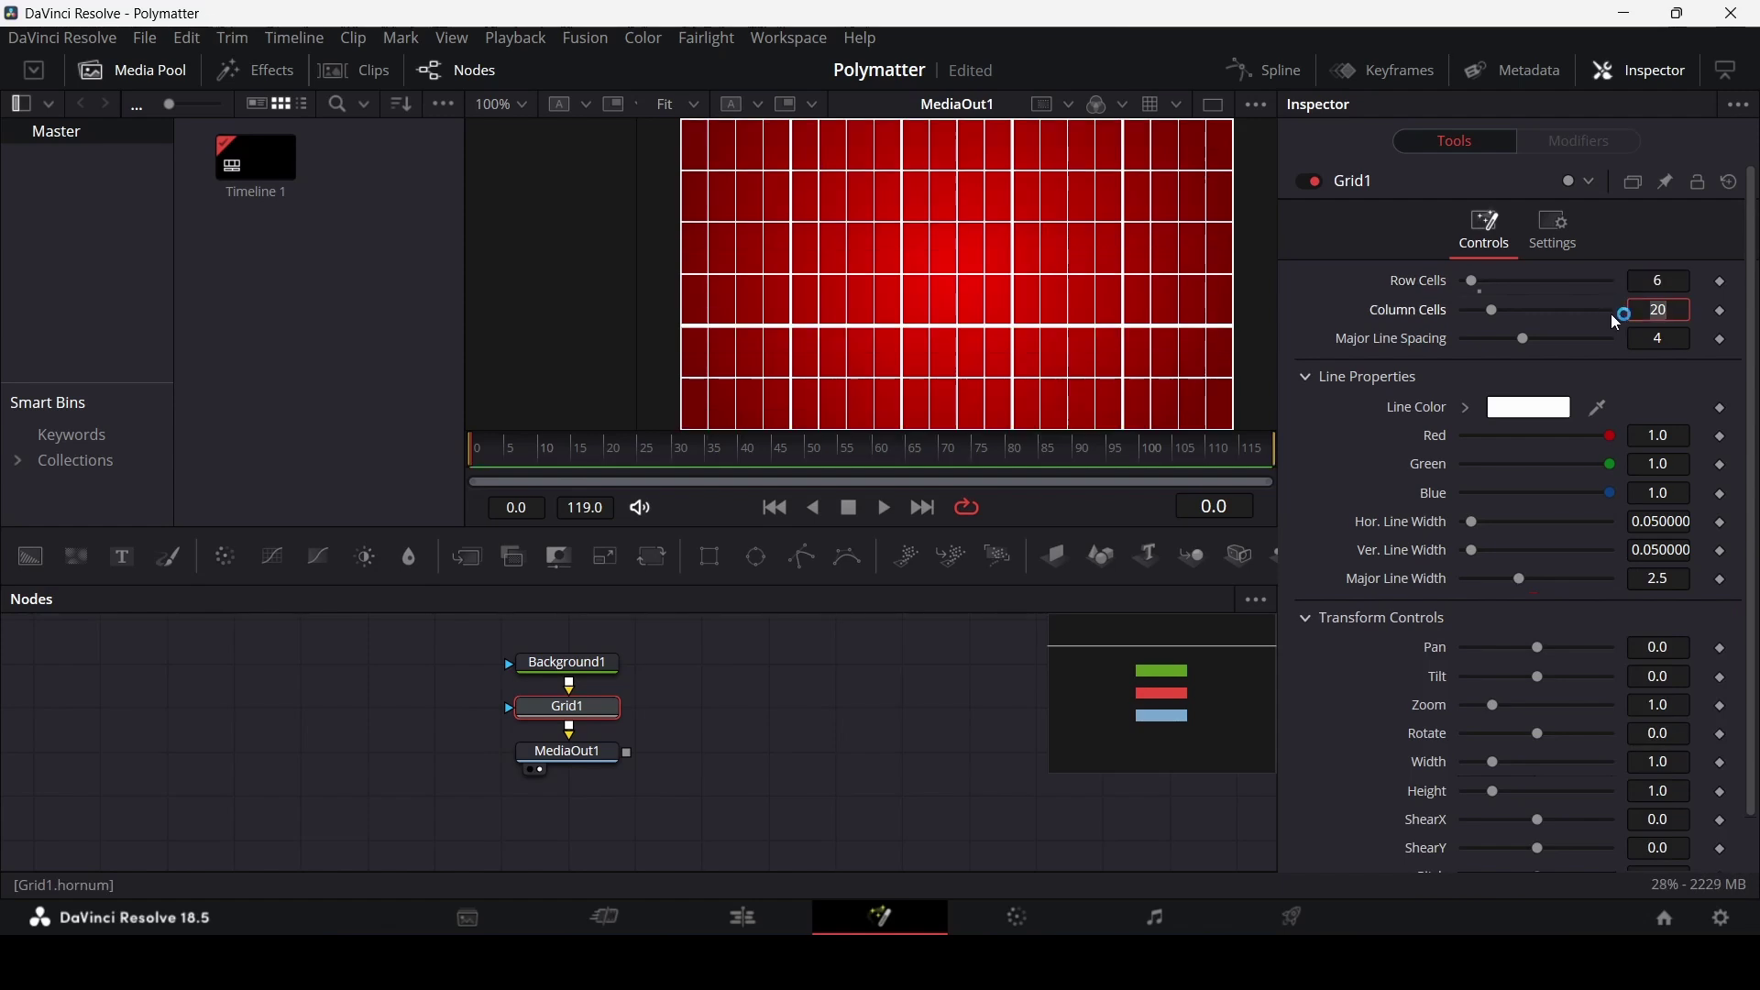
key("Tab")
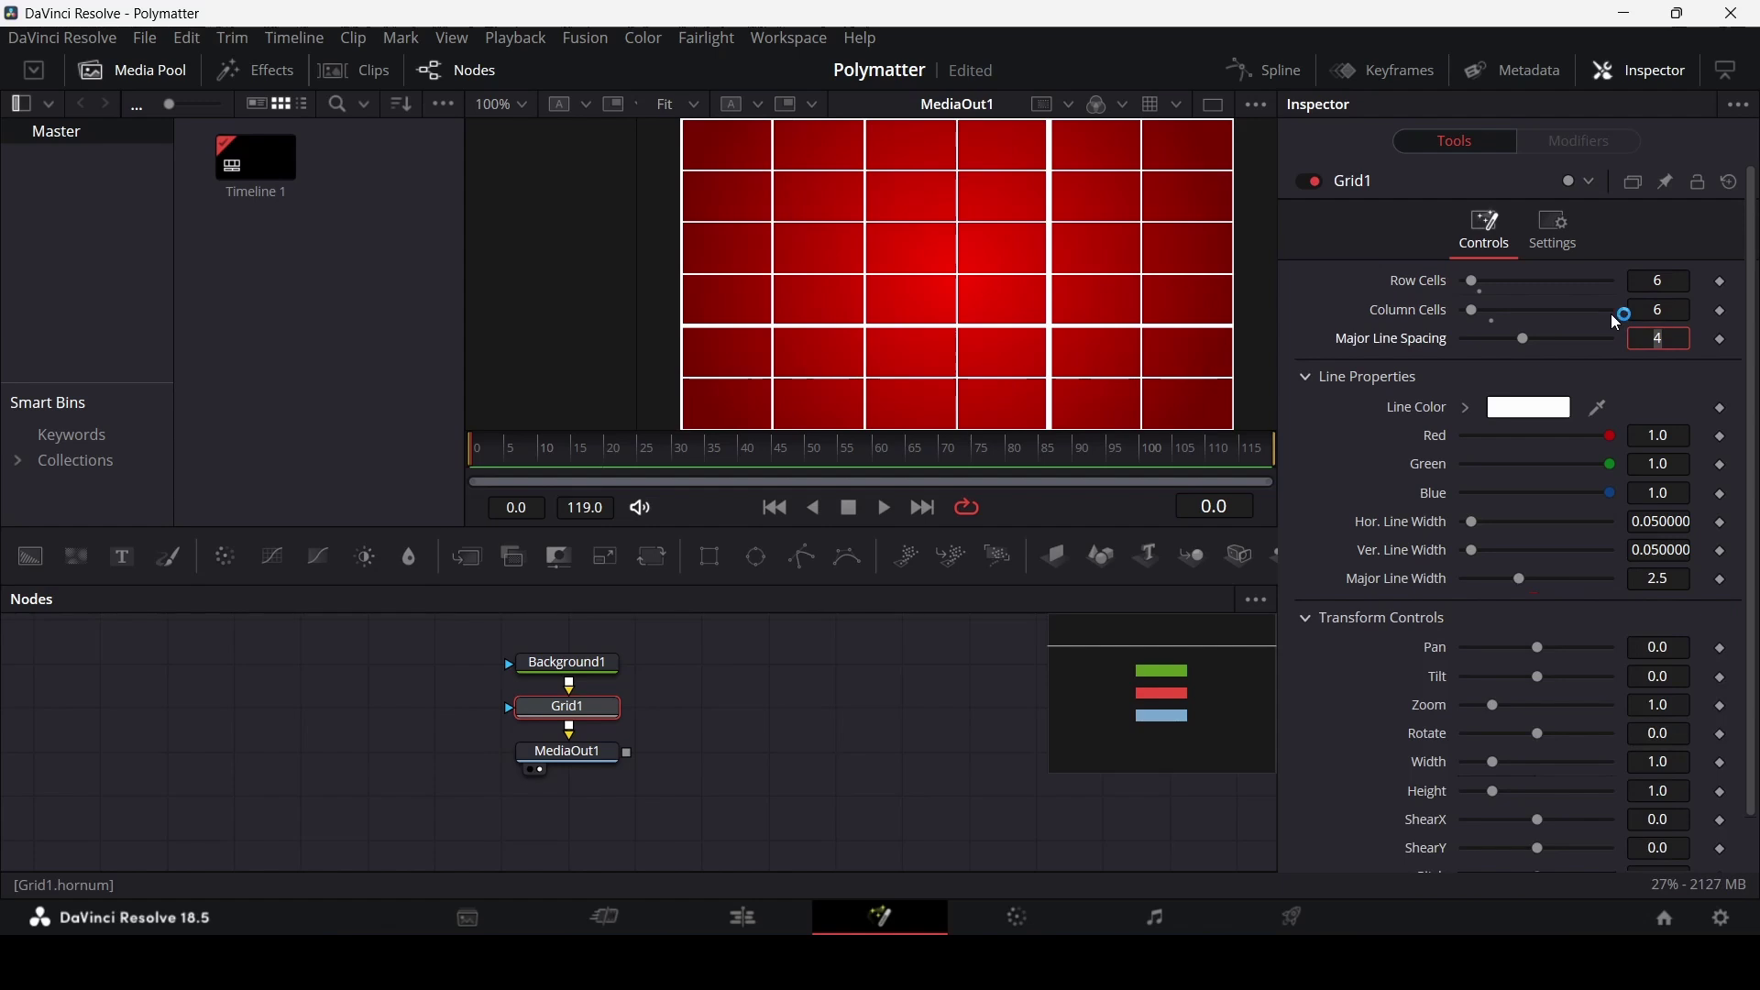
key("Tab")
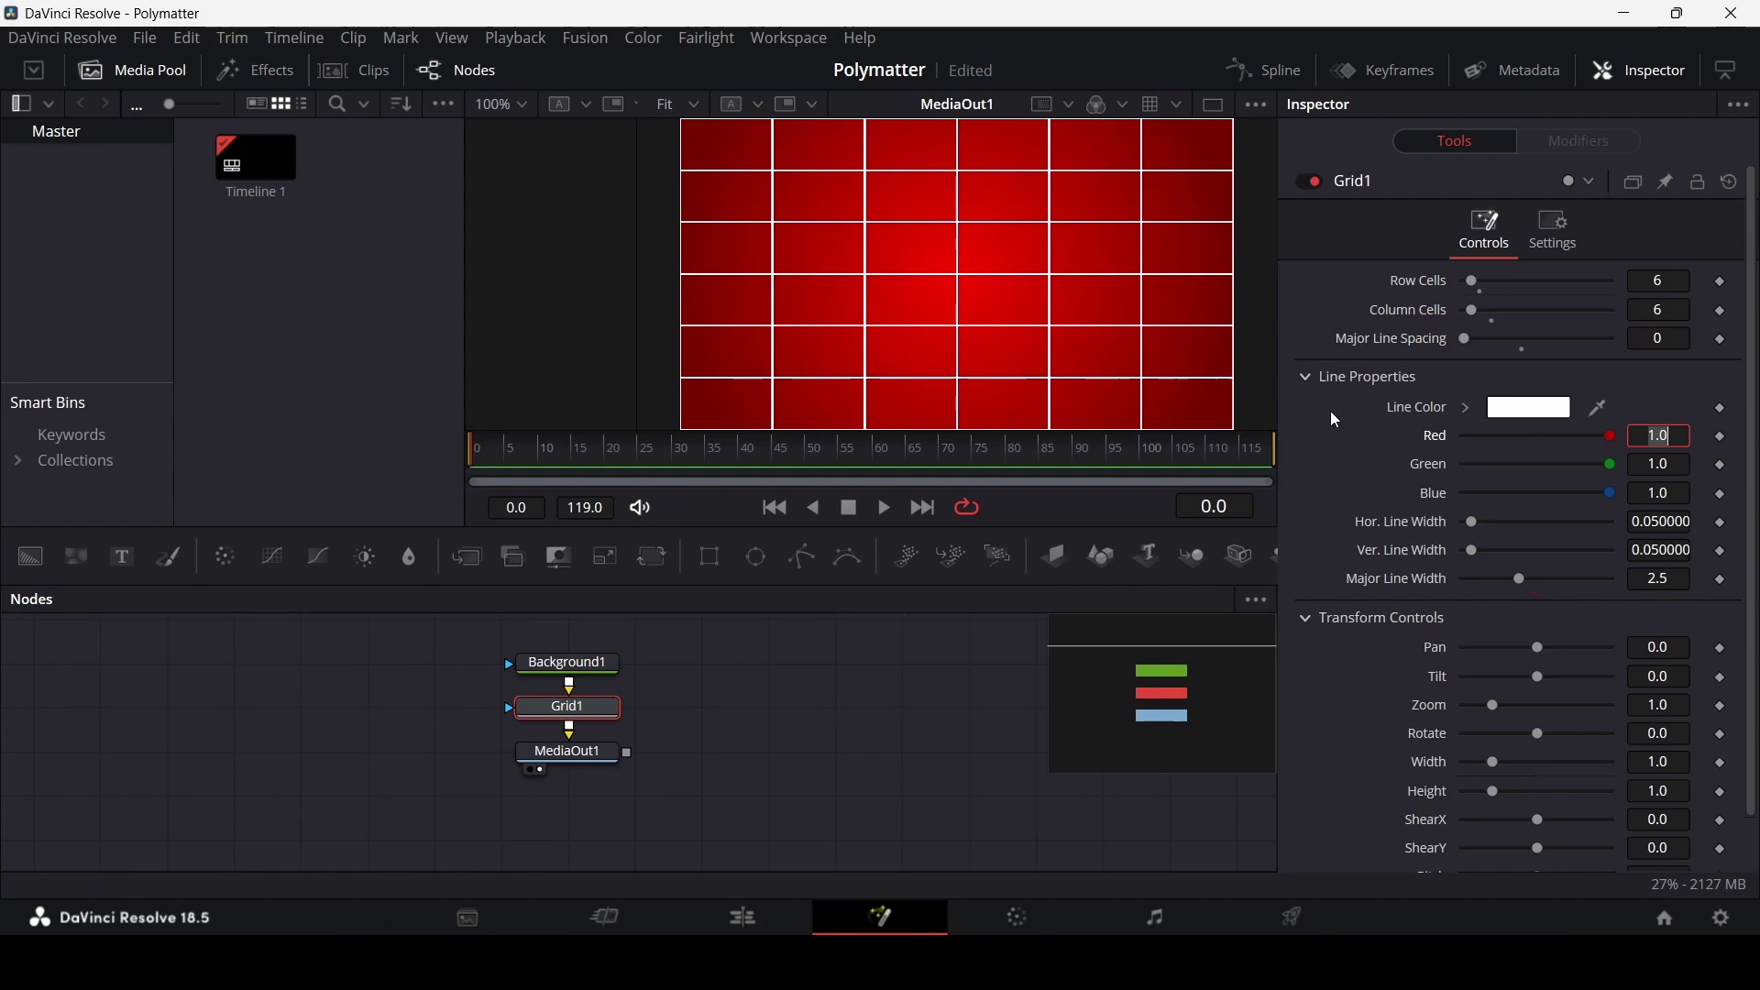
- Shrink the grid within the frame by setting its zoom to 0.5, keeping the pan at 0.0
left_click(1307, 377)
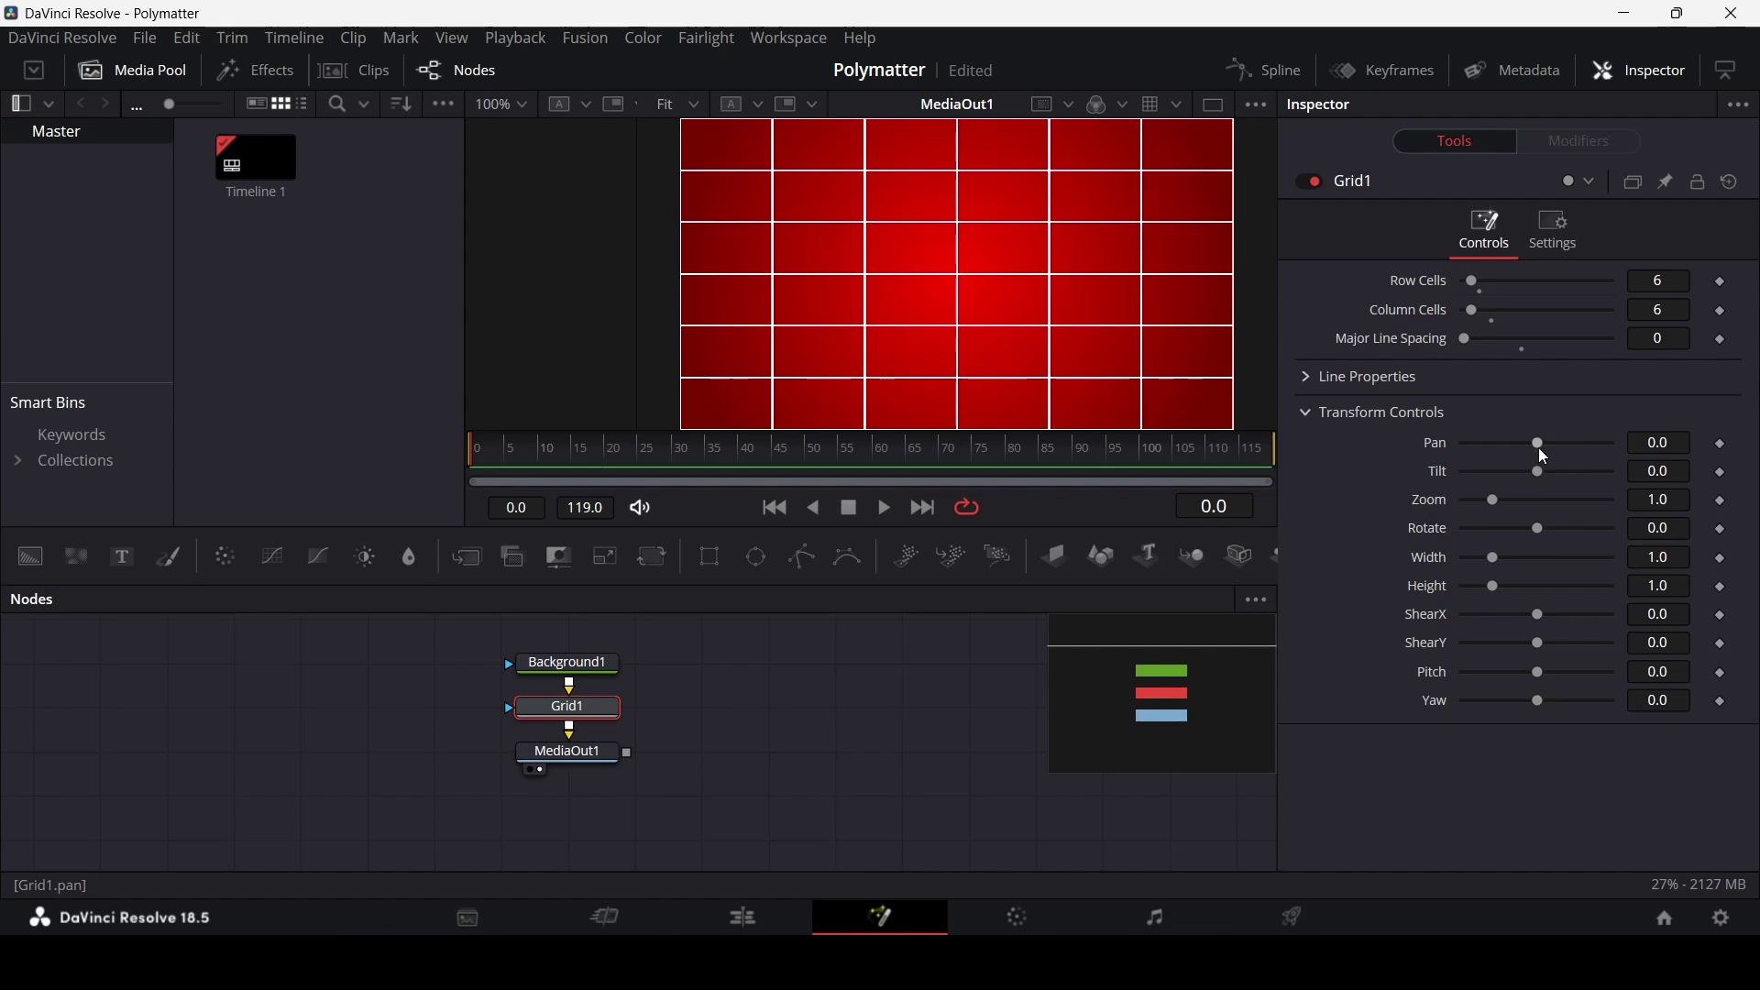
left_click_drag(1539, 449, 1519, 449)
key("ctrl+z")
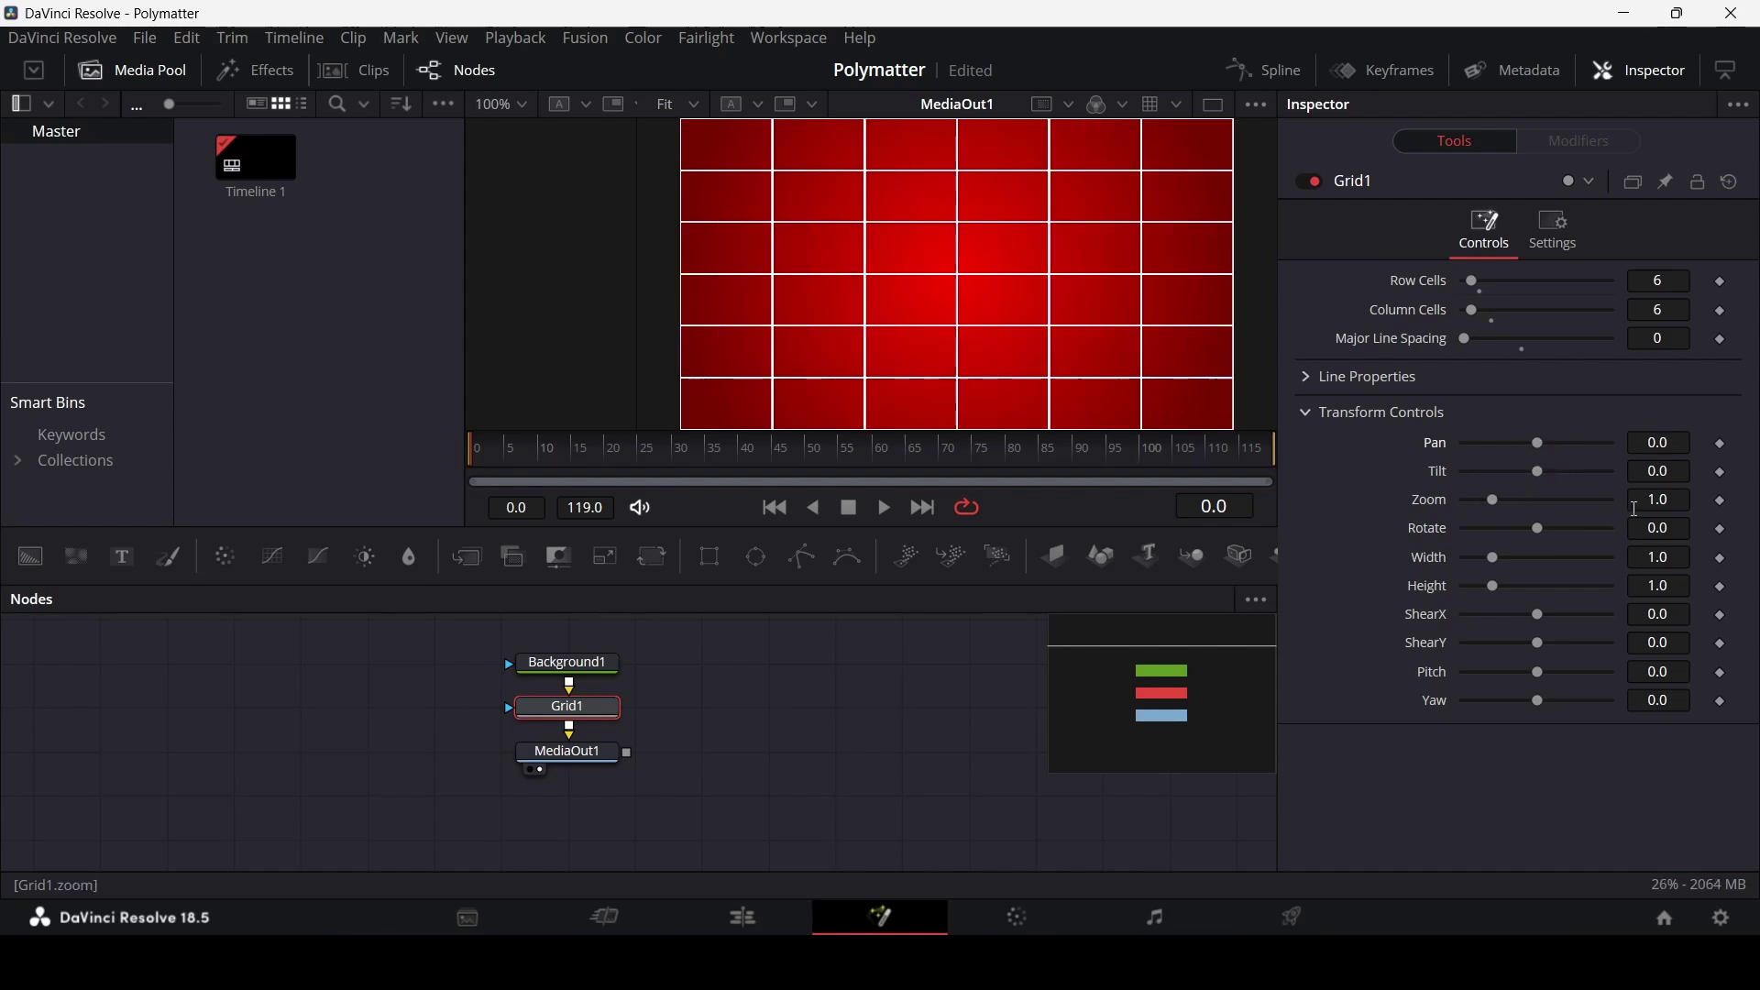
left_click_drag(1634, 505, 1522, 508)
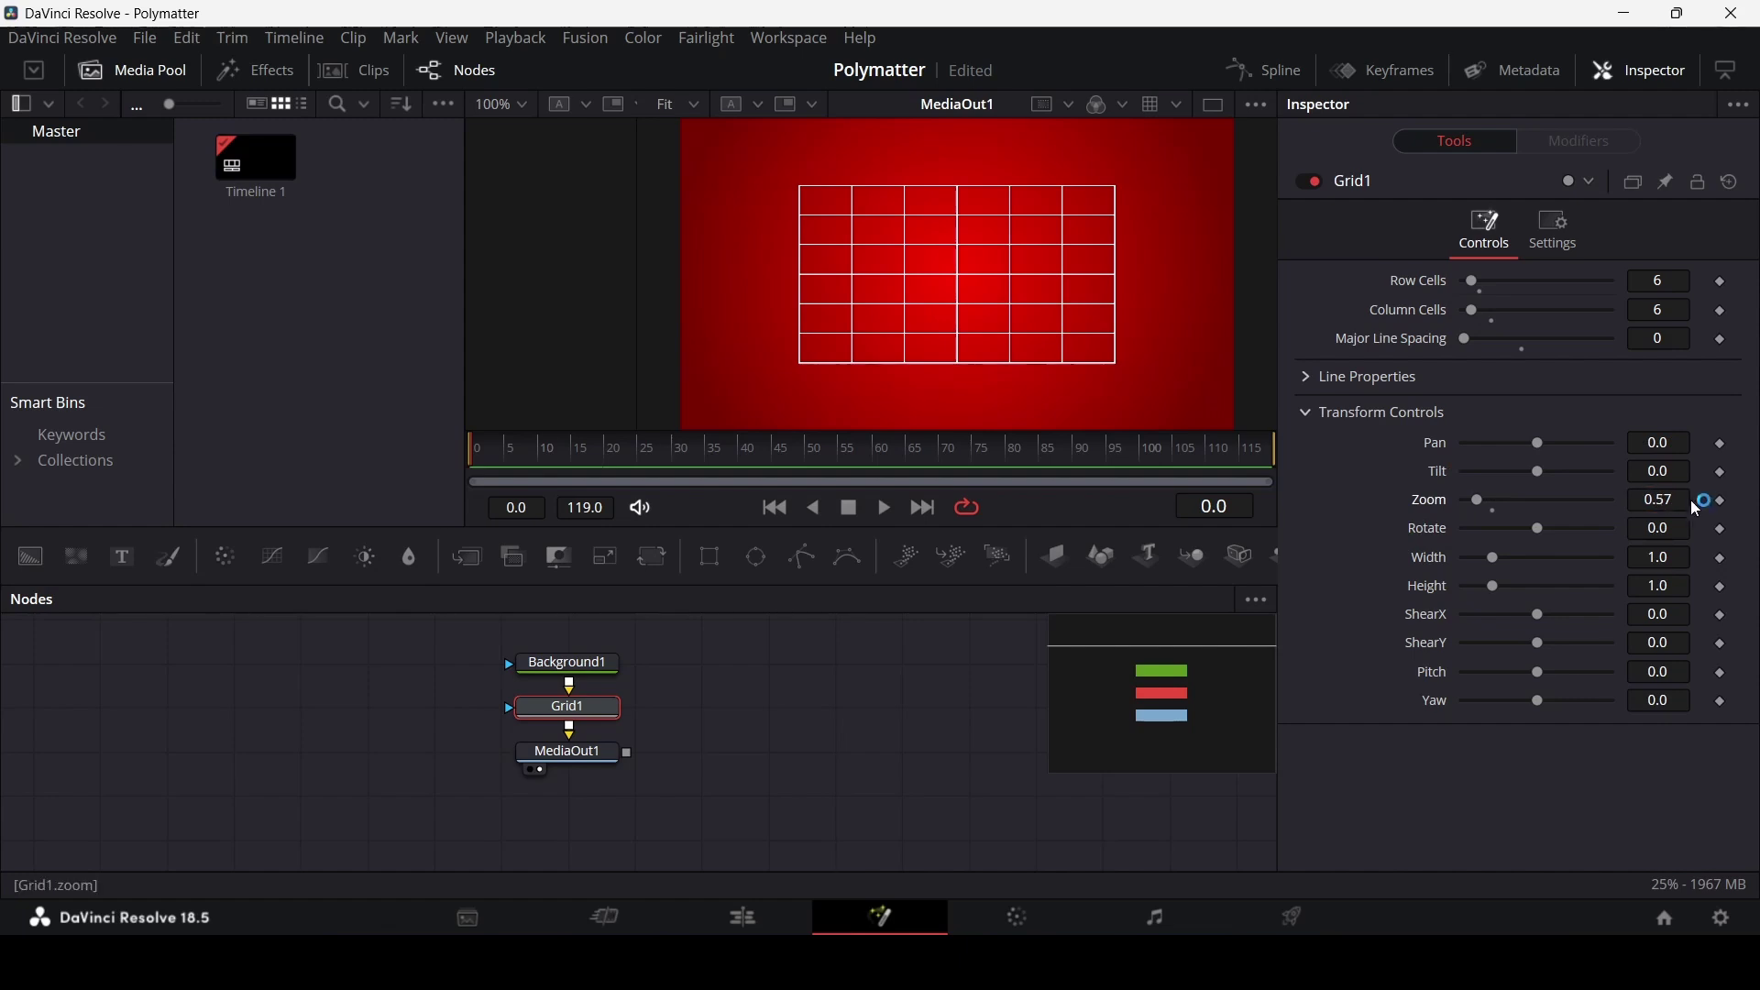
key("BackSpace")
key("Tab")
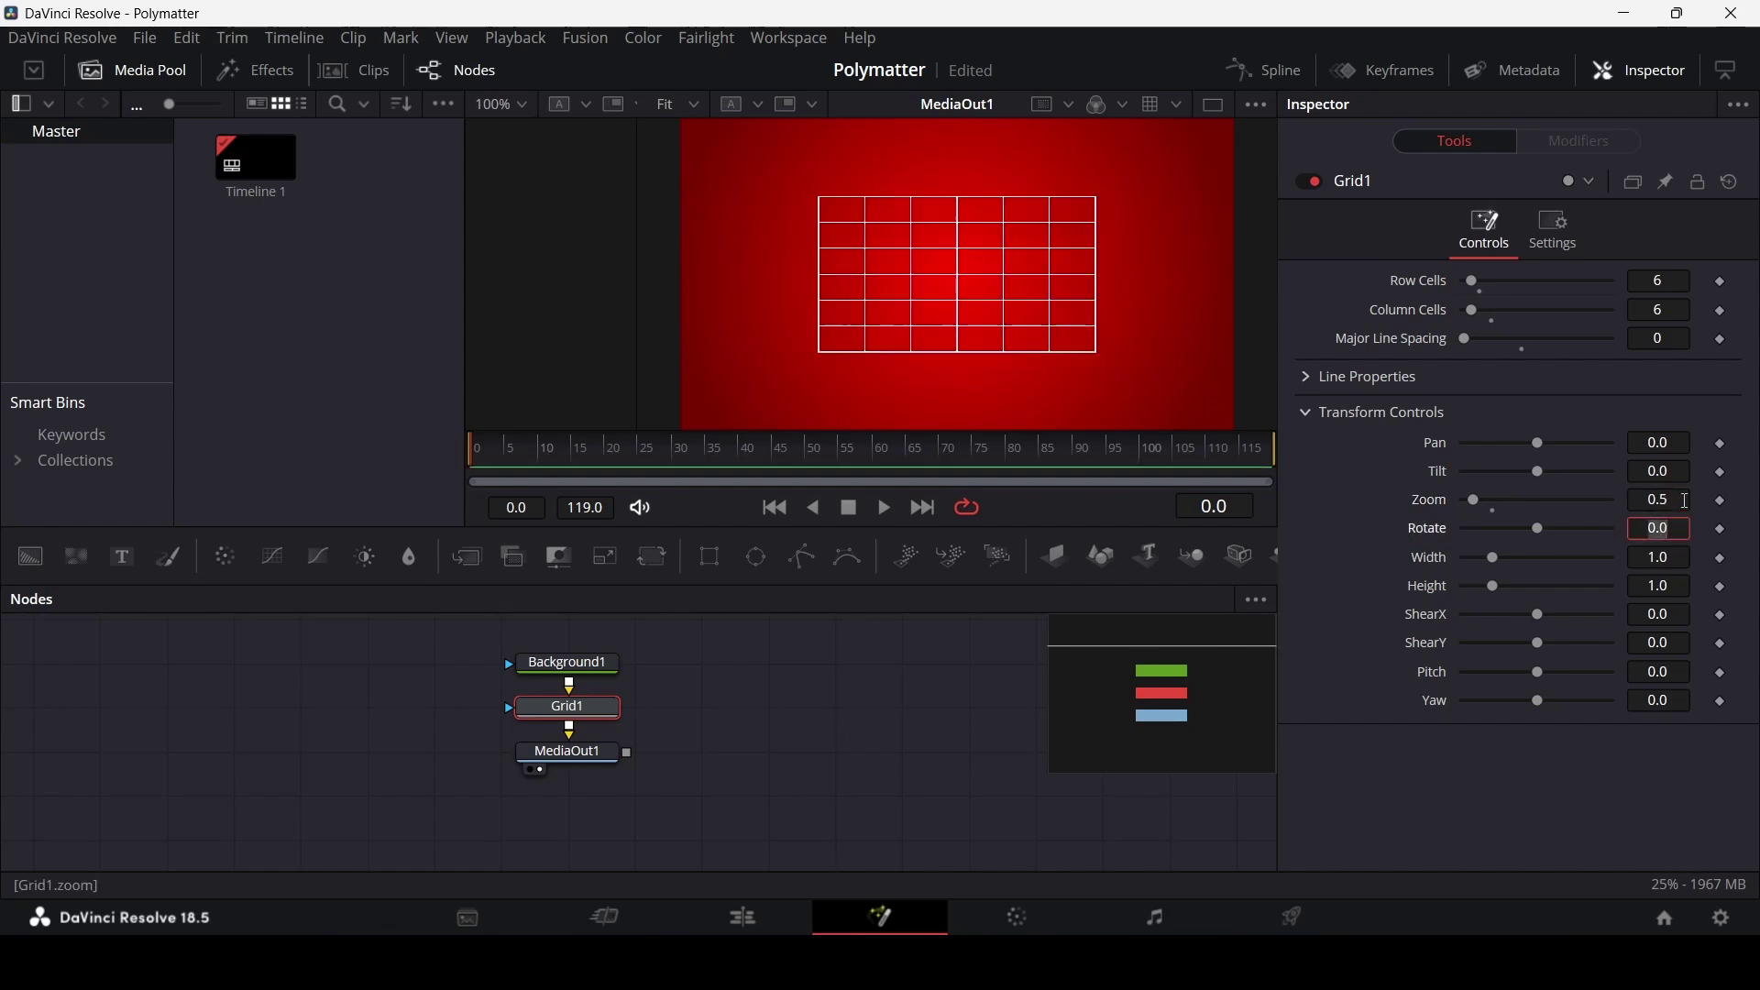
- Add a Text+ node and merge it over the grid, between Grid1 and MediaOut1
left_click(853, 637)
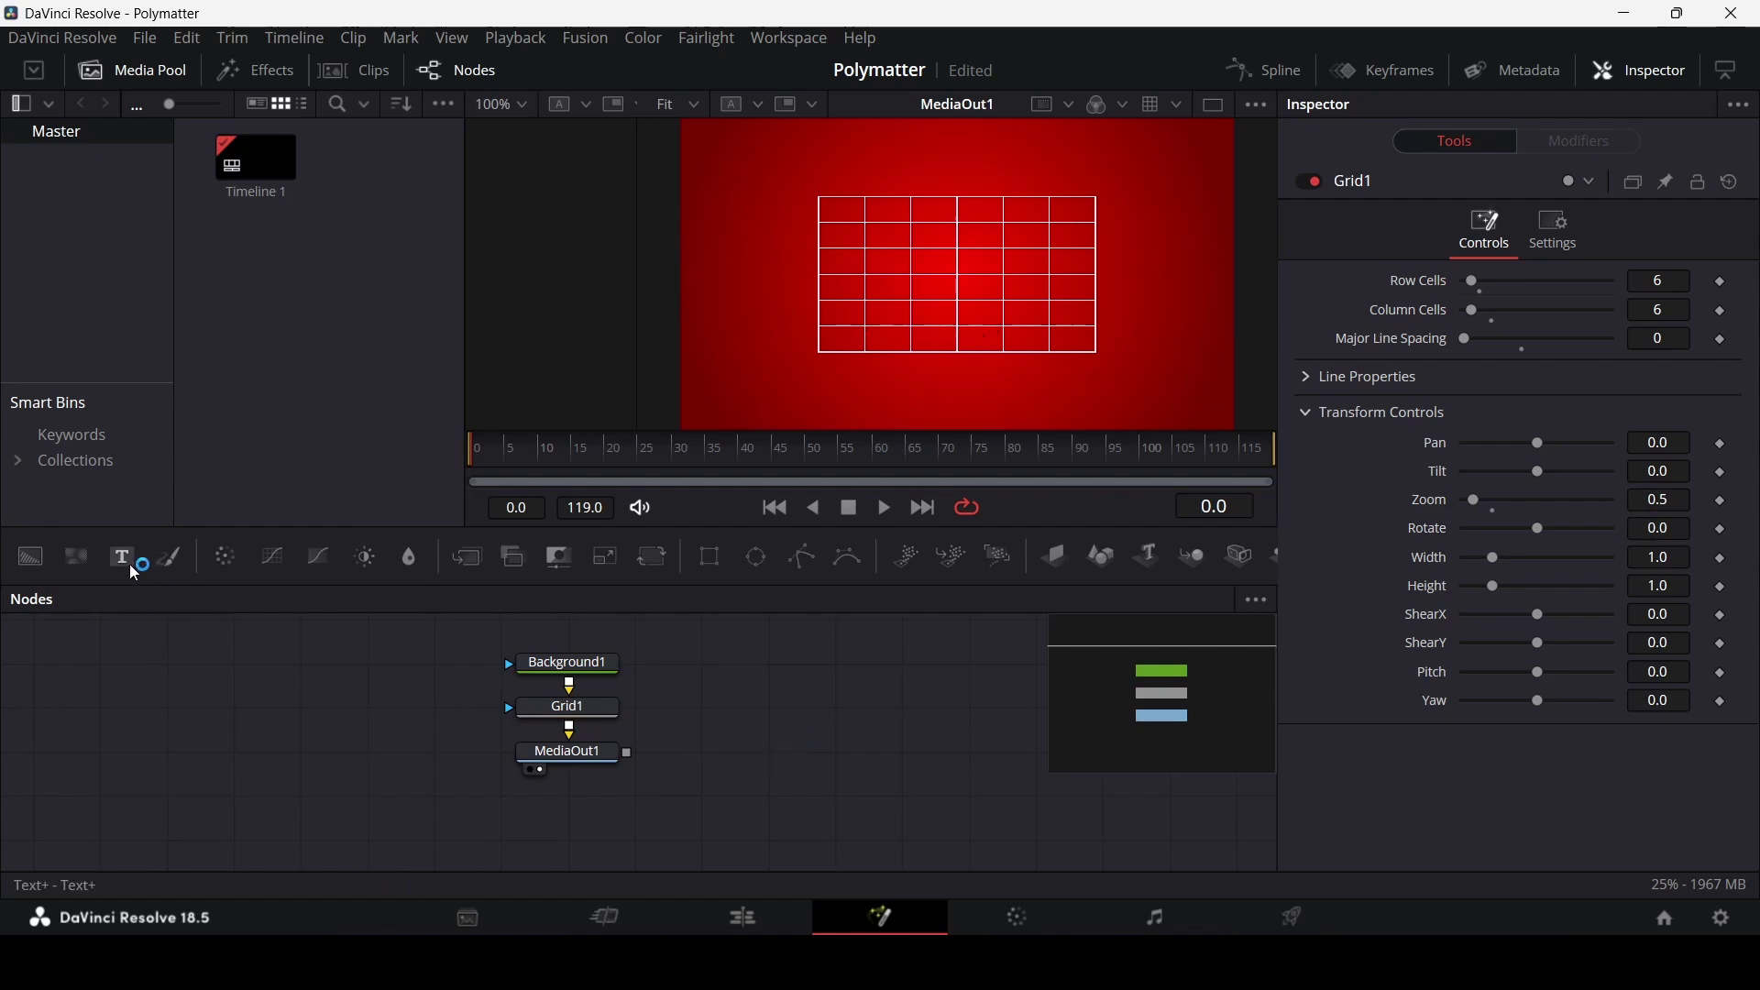
left_click_drag(122, 556, 434, 728)
left_click_drag(555, 758, 556, 844)
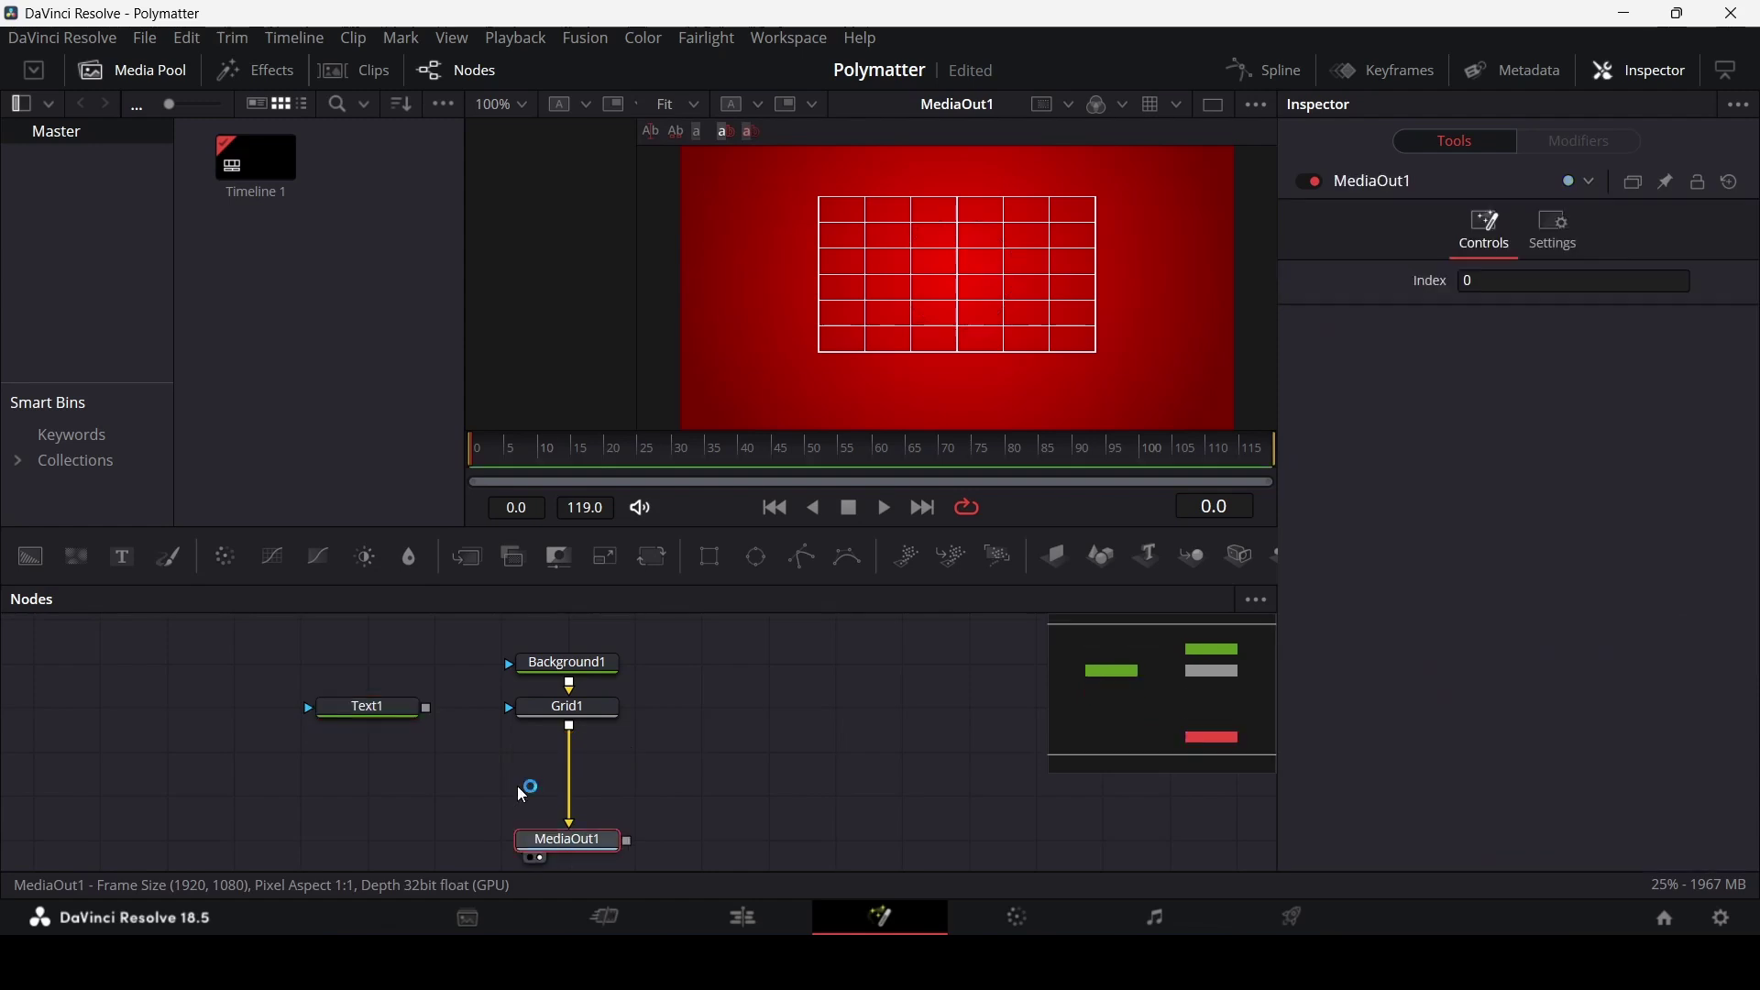
left_click_drag(377, 707, 598, 807)
left_click_drag(598, 790, 598, 747)
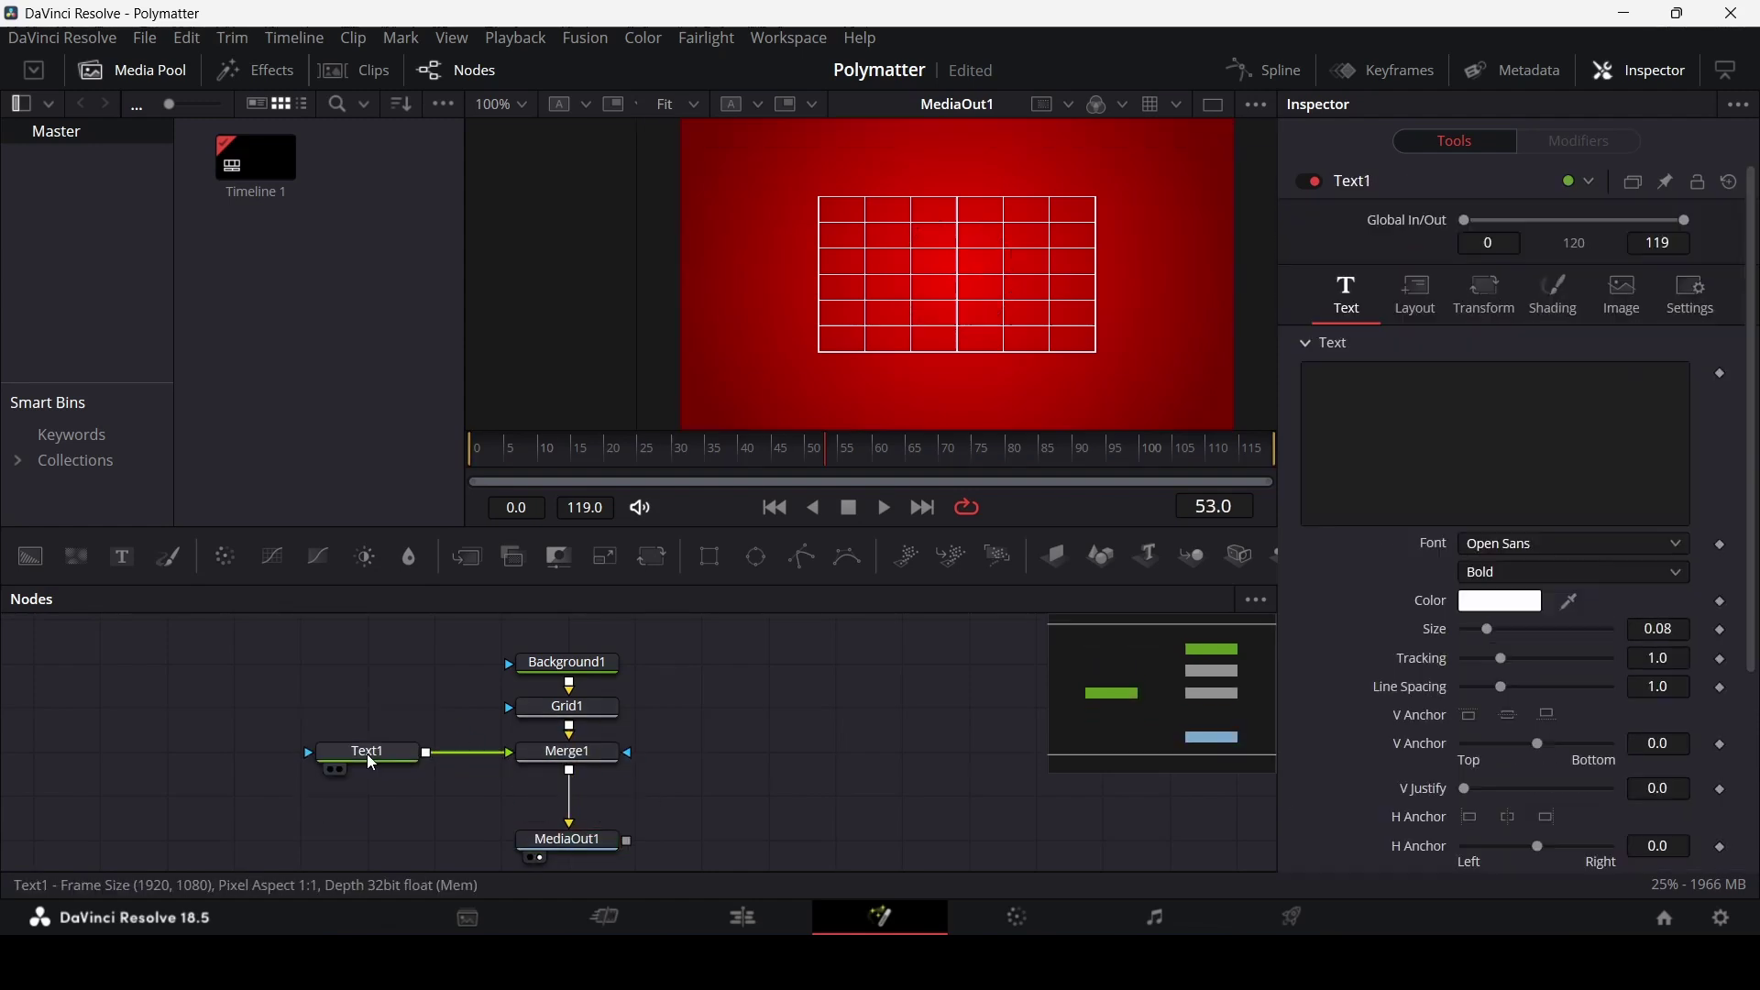
- Enter the axis labels 240, 200, 160, 120, 80, 40 and 0 on separate lines in Text1
left_click(370, 757)
left_click(1354, 438)
key("ctrl+v")
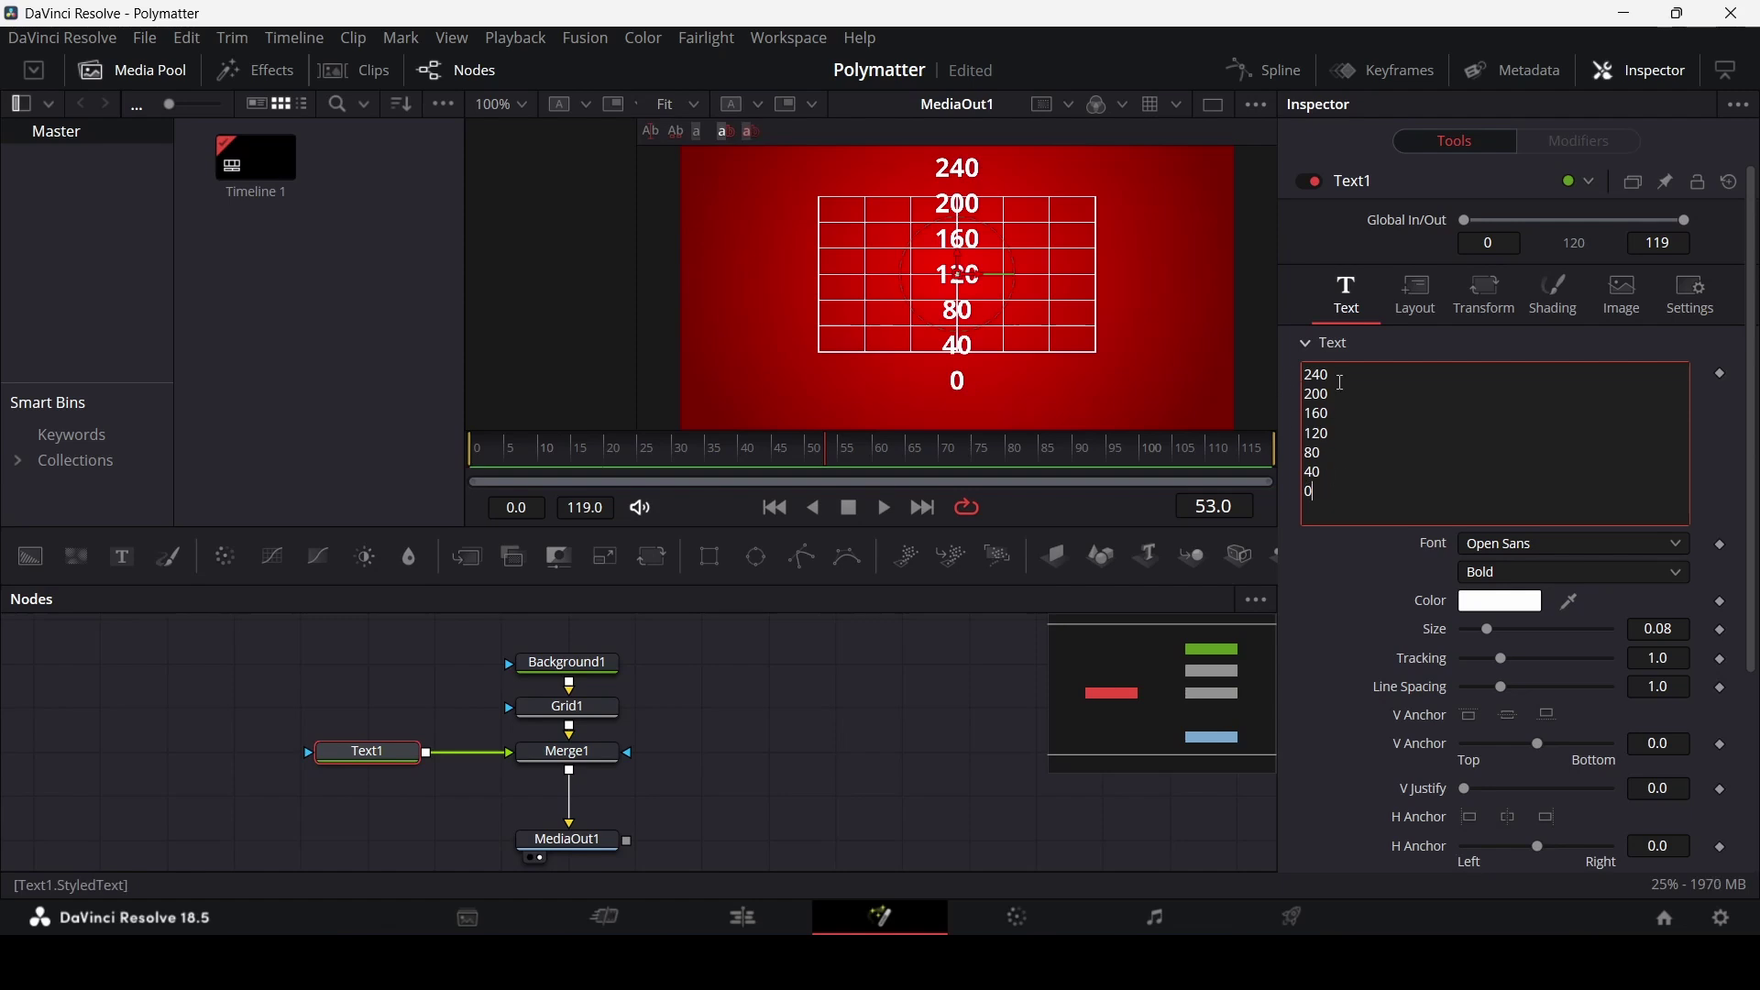
- Change the axis labels' font to Consolas in the Regular style
left_click(1538, 550)
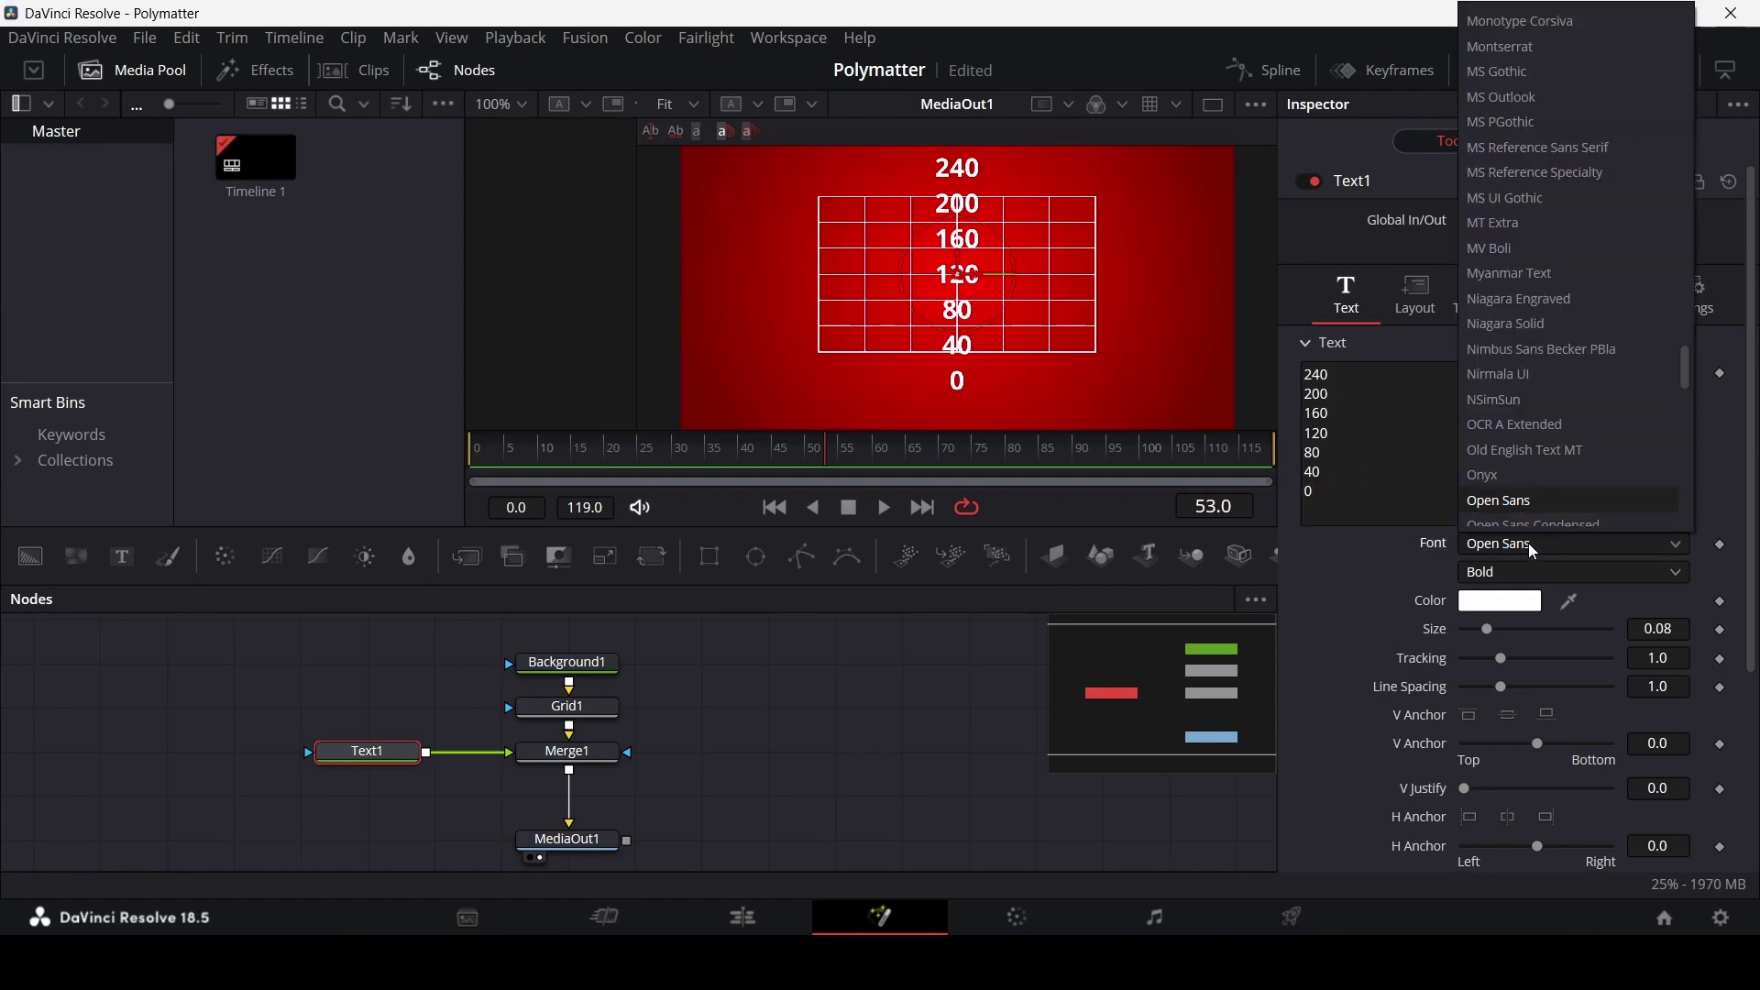
type("con")
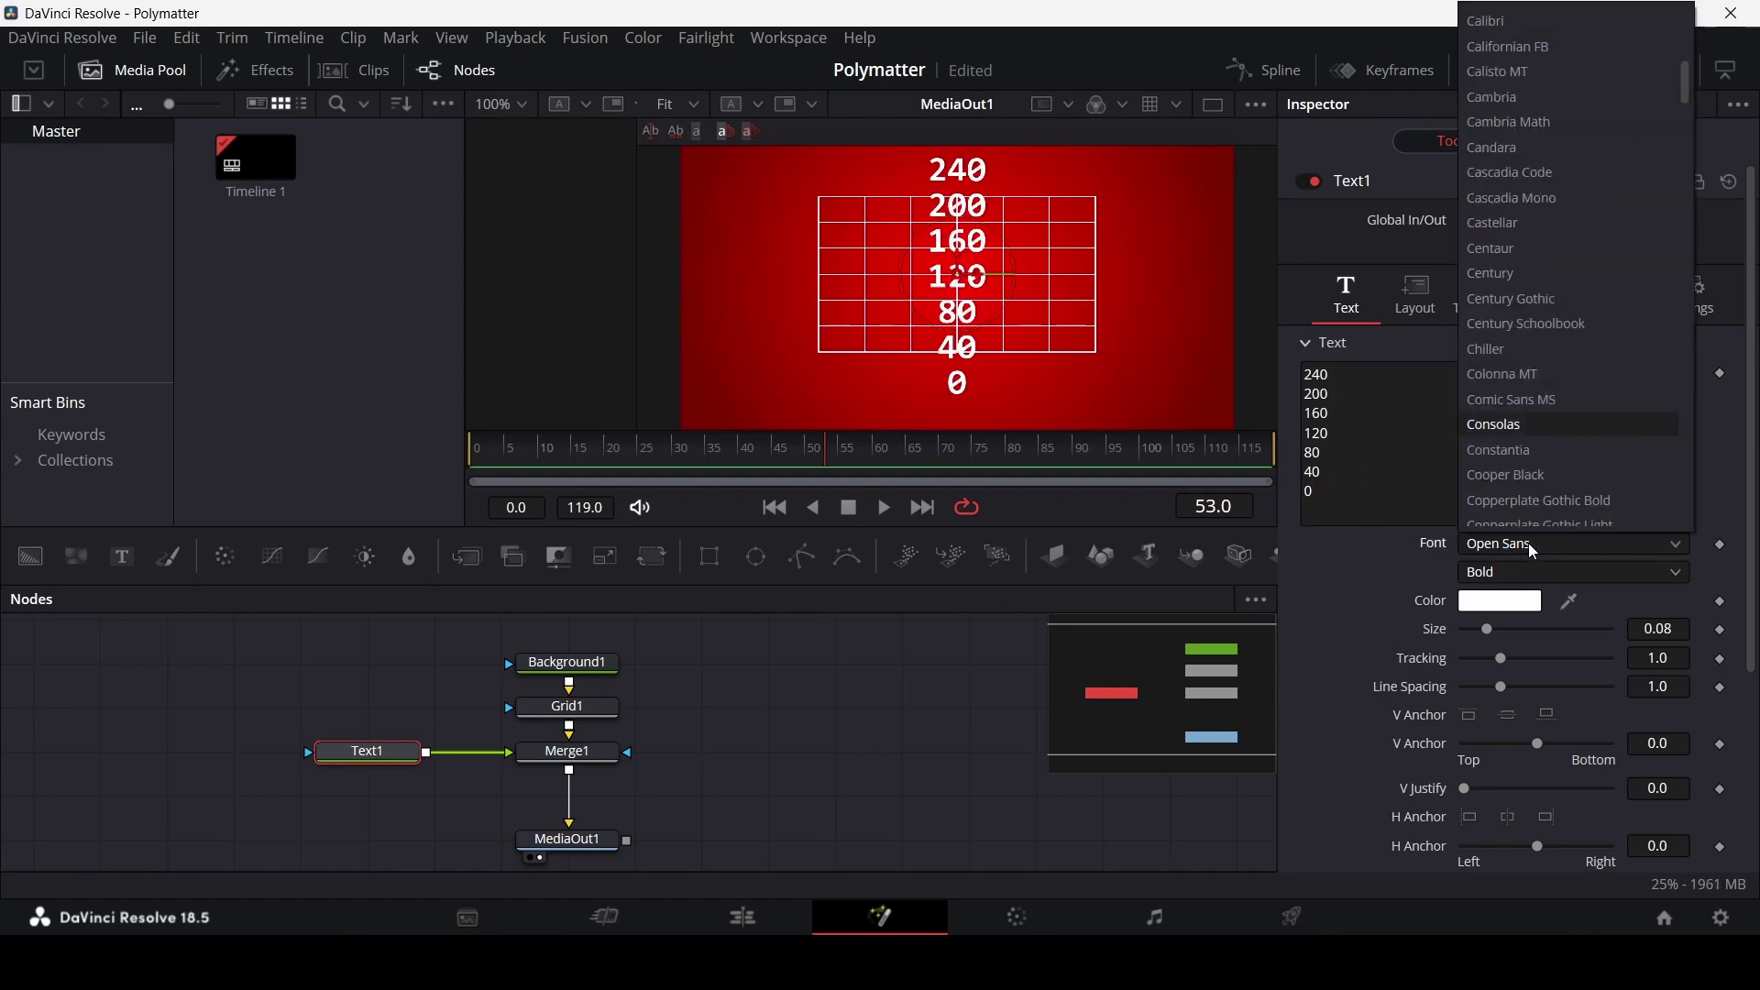
key("Return")
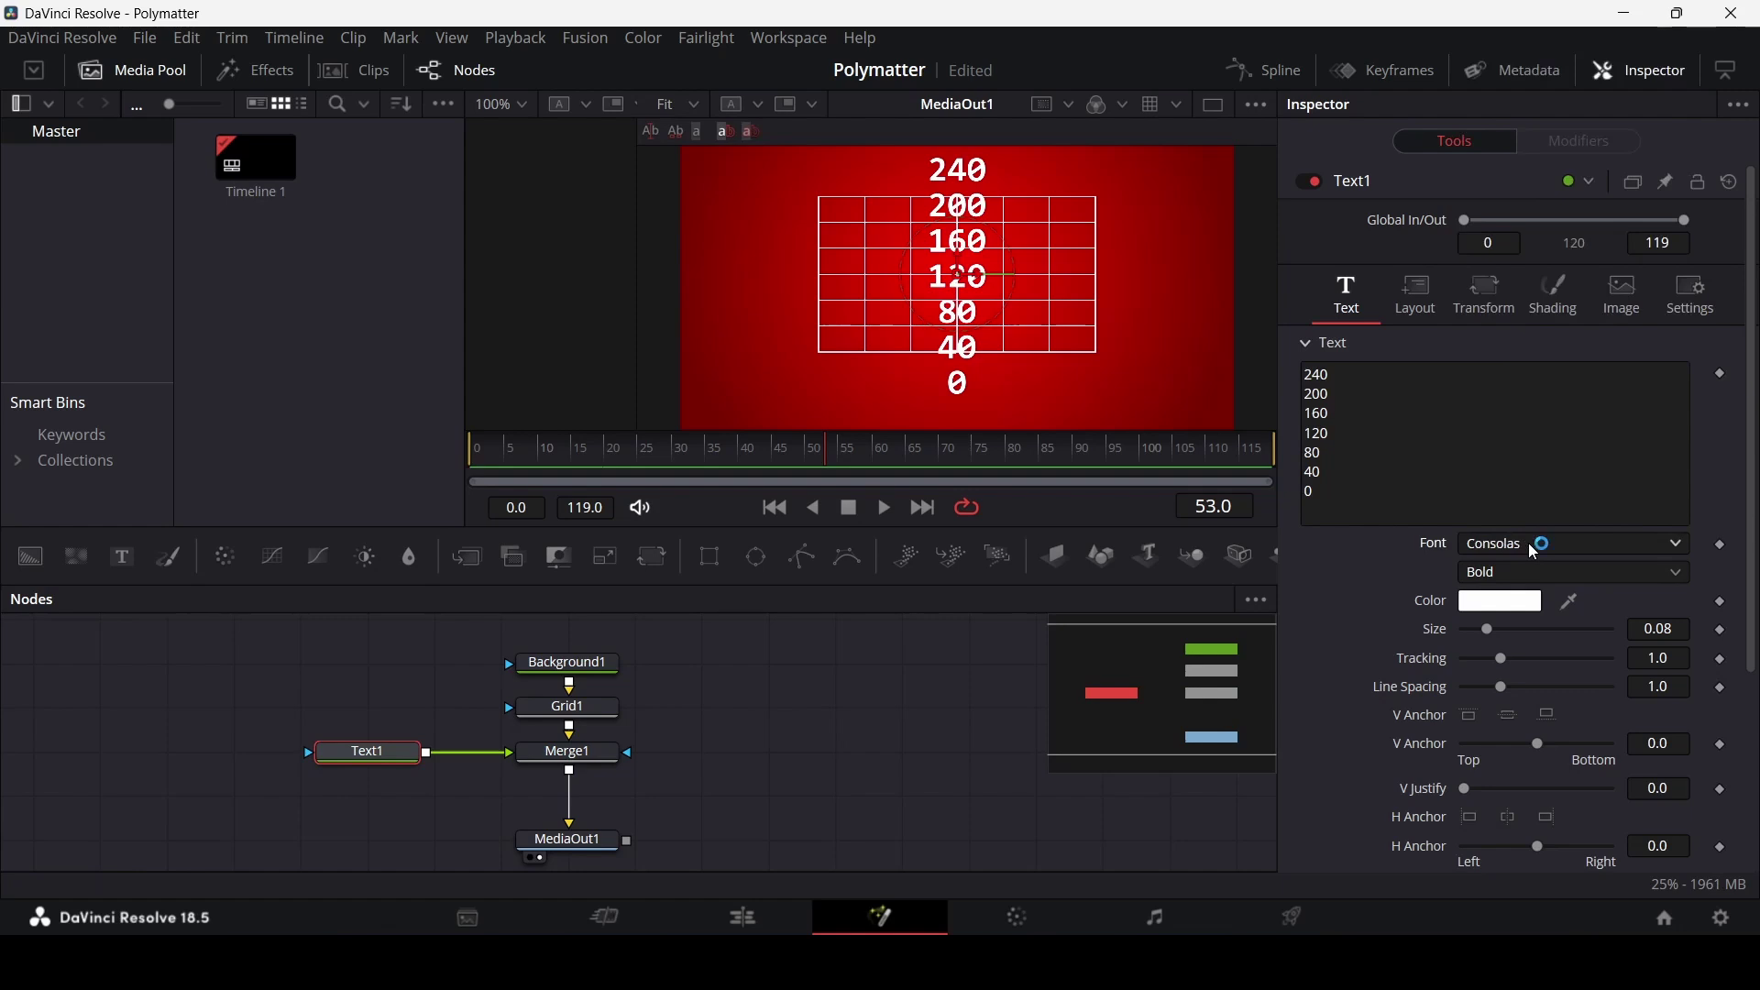
left_click(1508, 574)
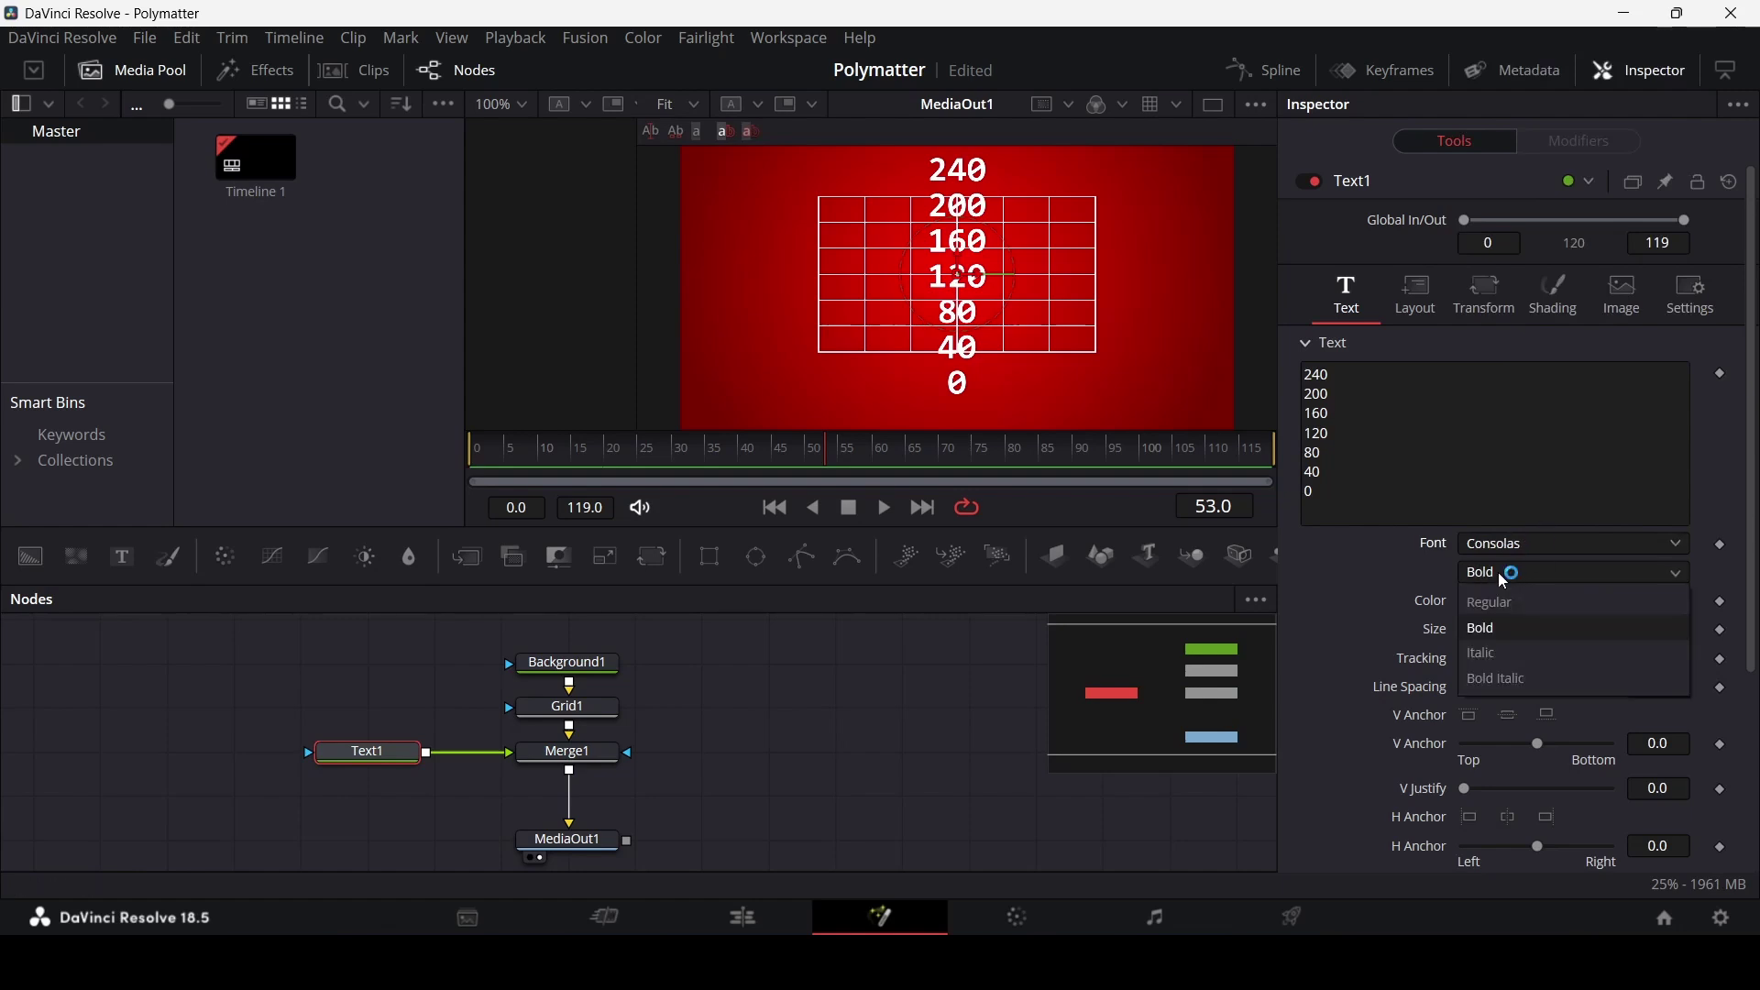
left_click(1511, 603)
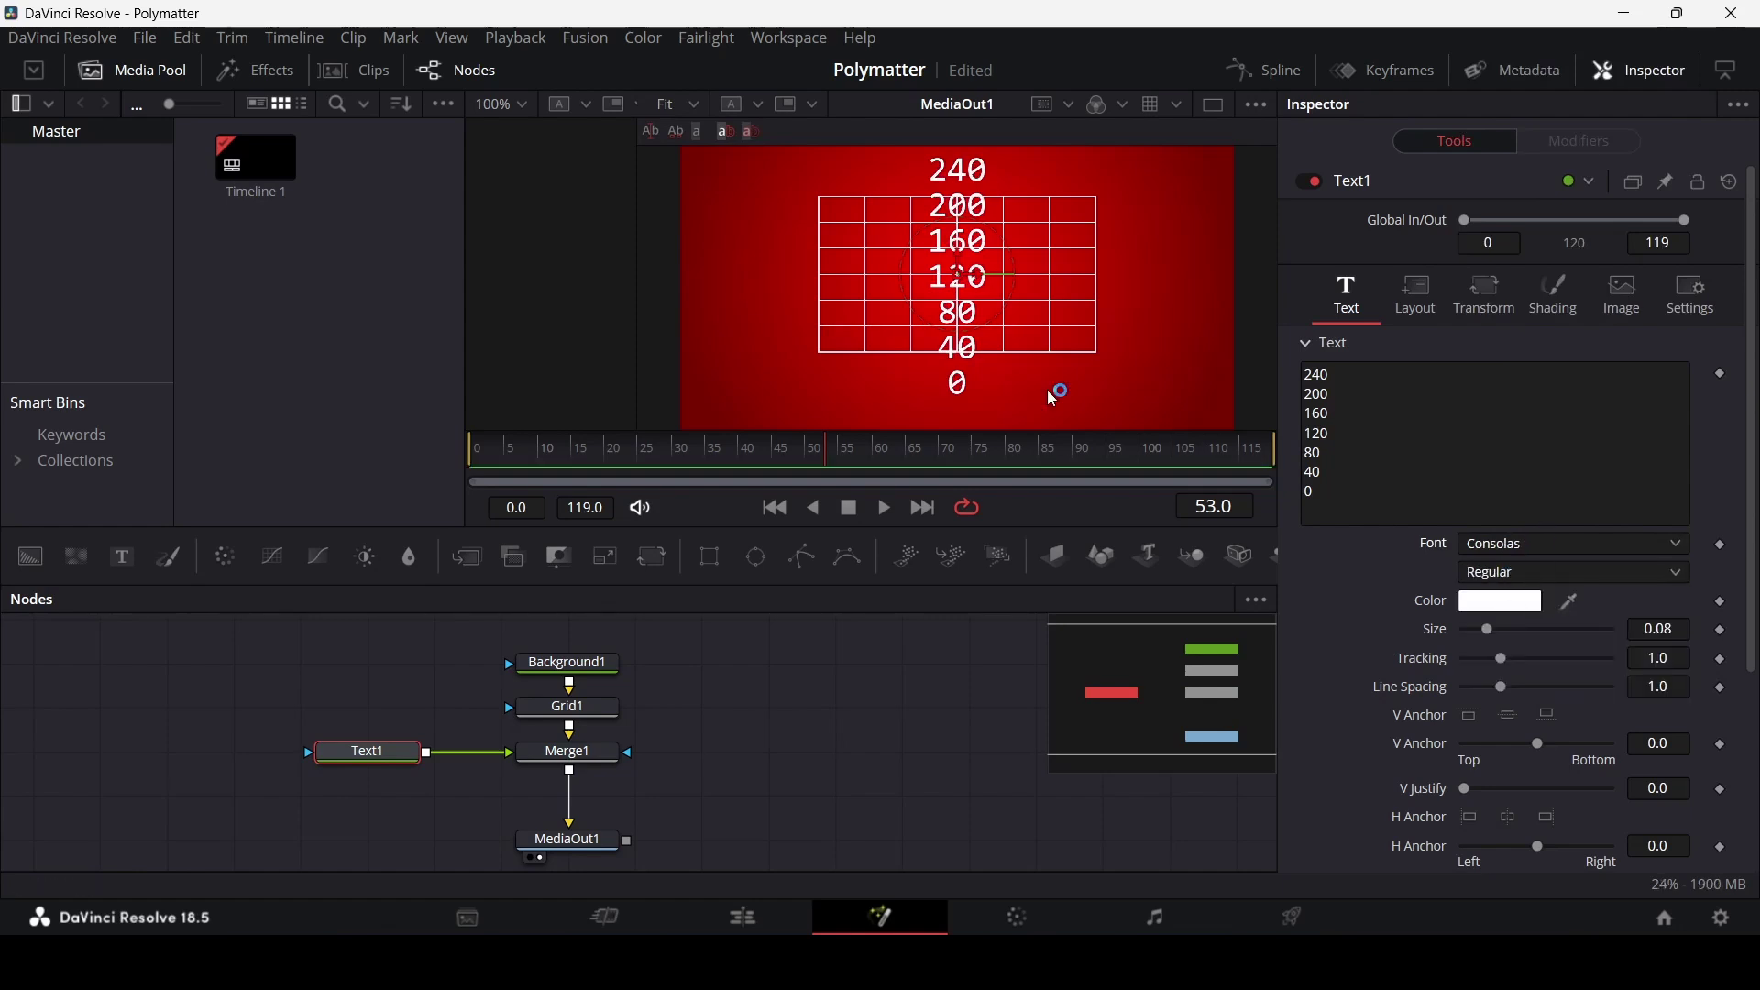
- Move the axis labels to the left side of the grid and set their text size to 0.05
left_click_drag(963, 280, 761, 281)
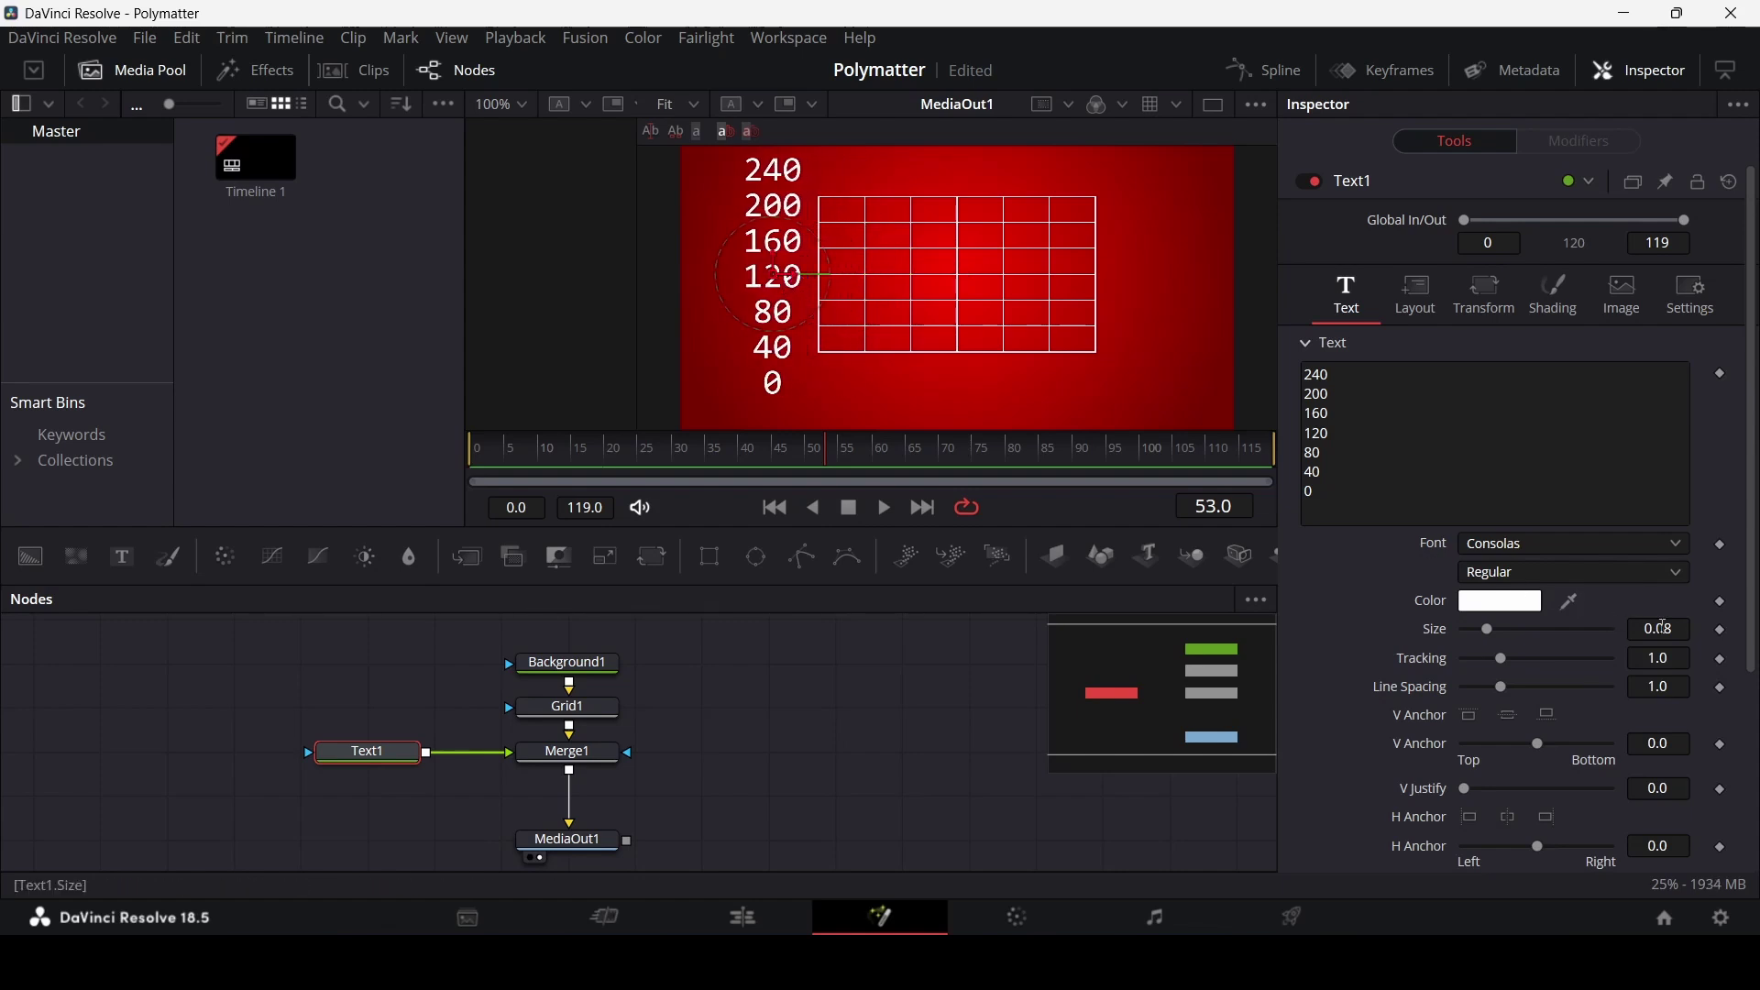
key("Tab")
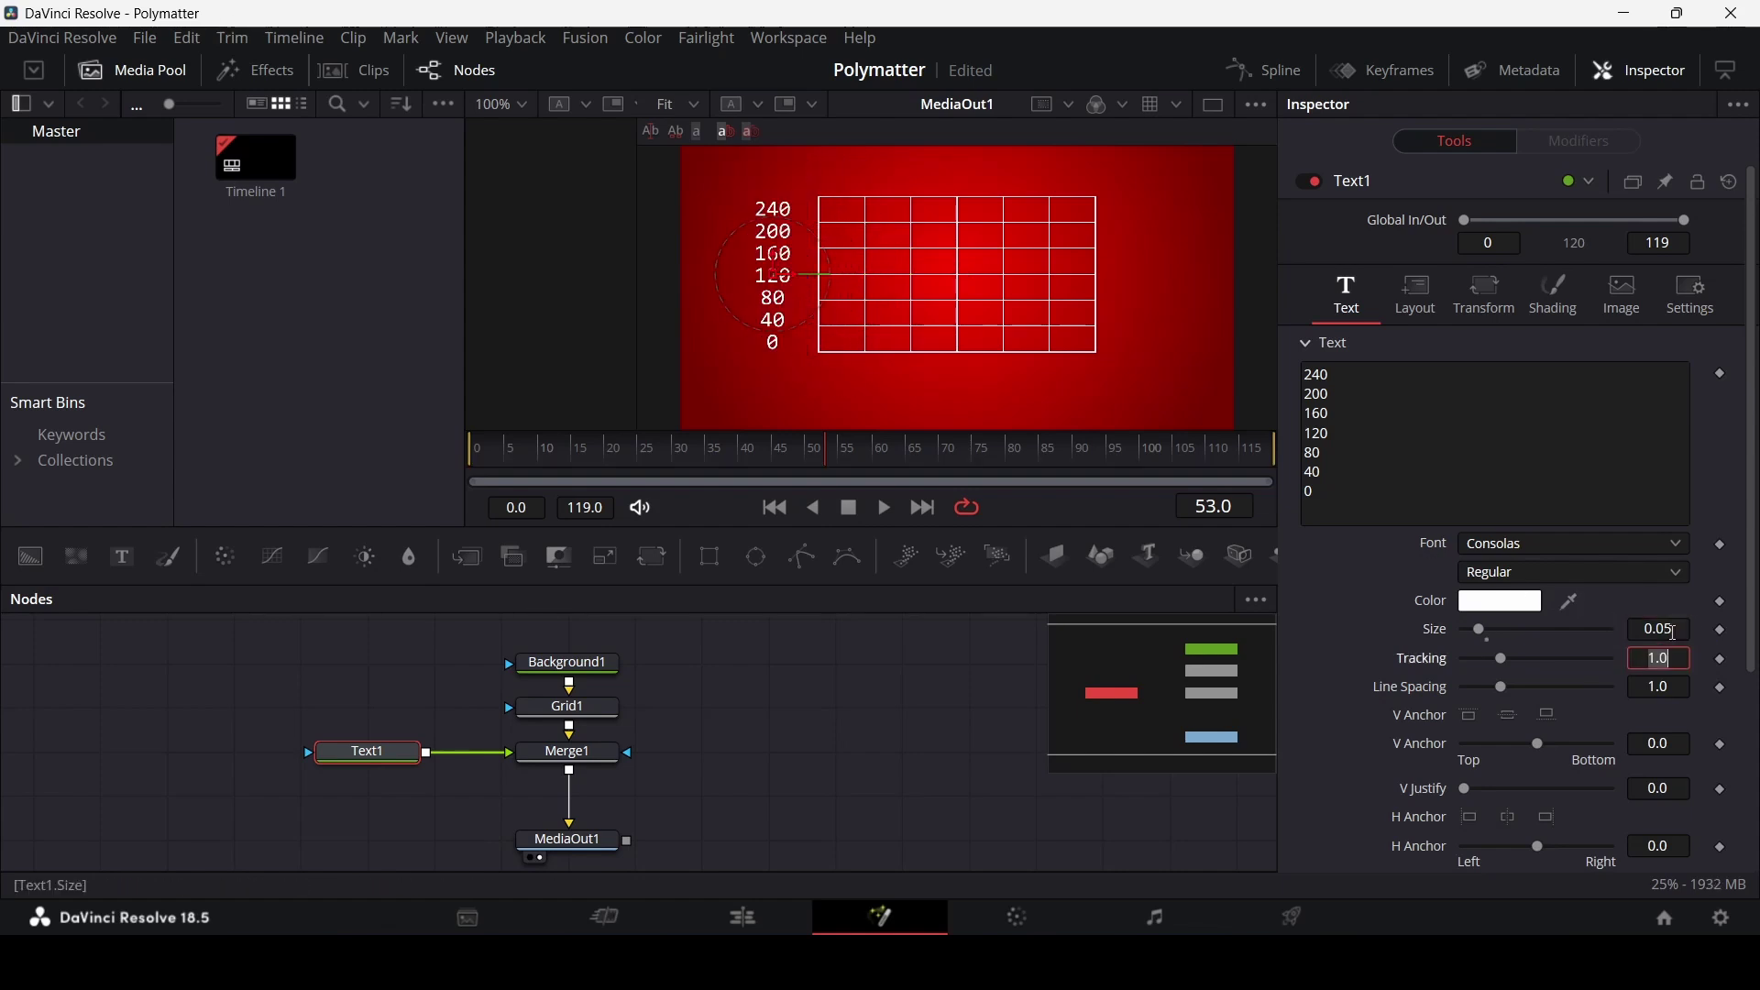
- Set the vertical-axis labels' text size to 0.03 and anchor them horizontally to the right
left_click(1672, 631)
scroll(1674, 632, "down", 2)
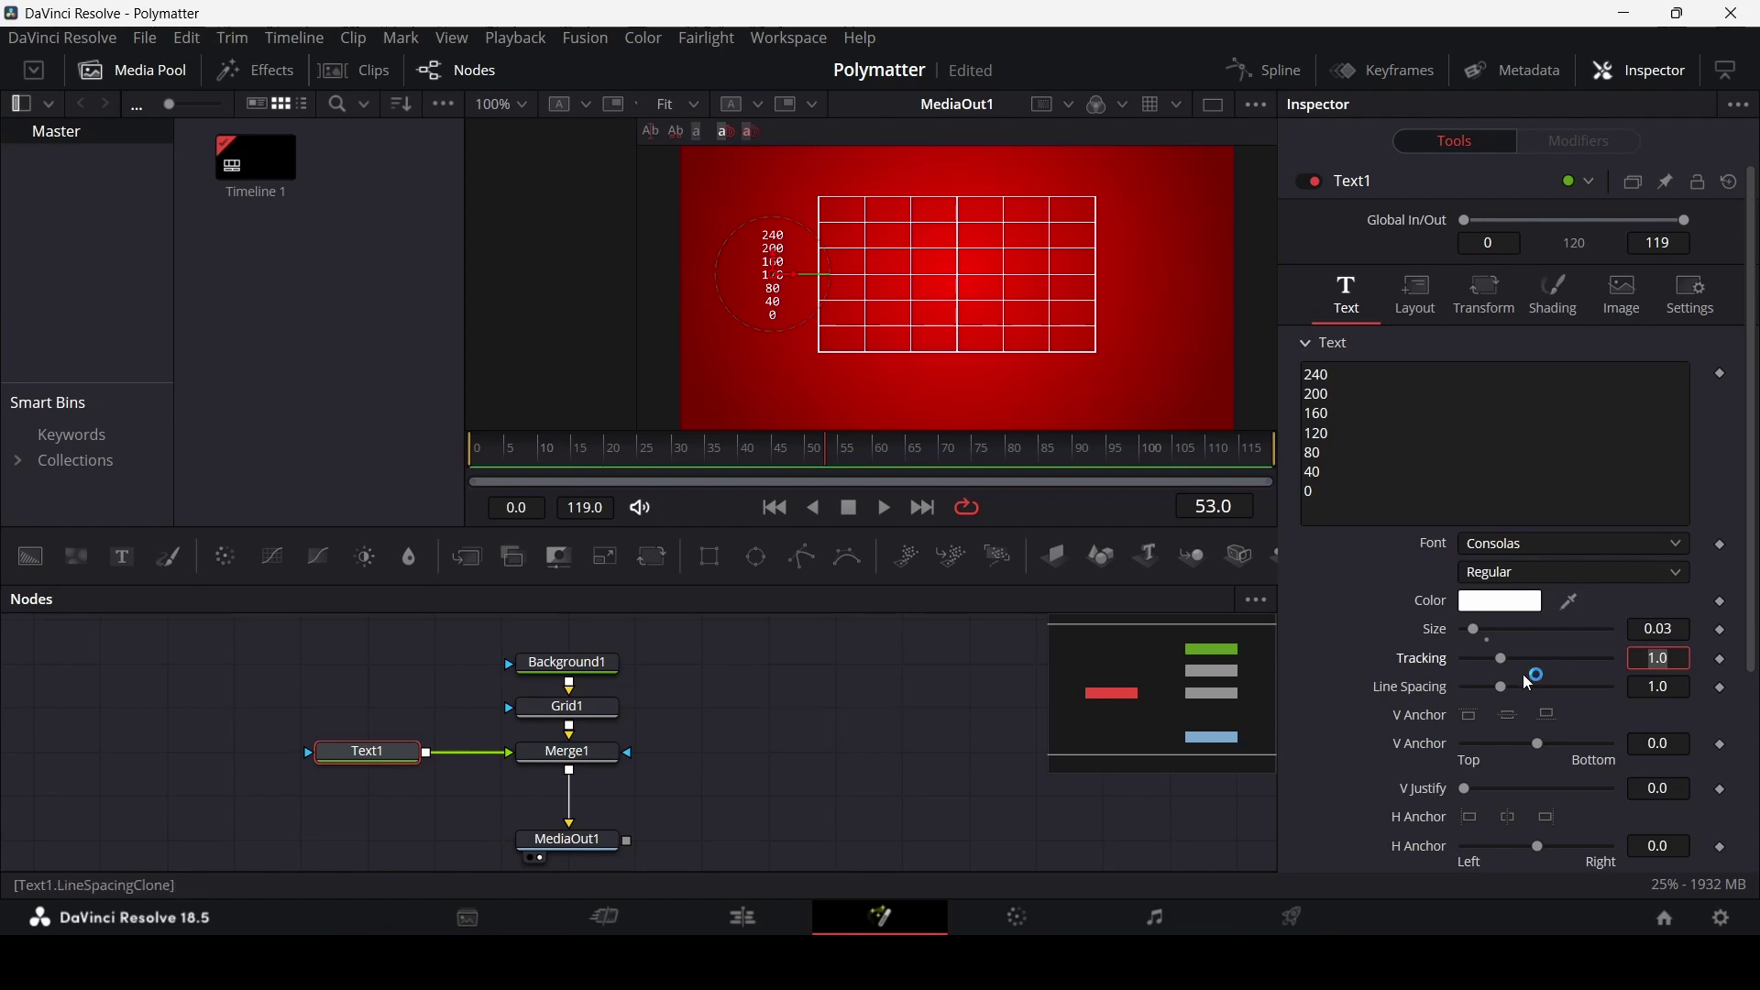
scroll(1440, 664, "down", 3)
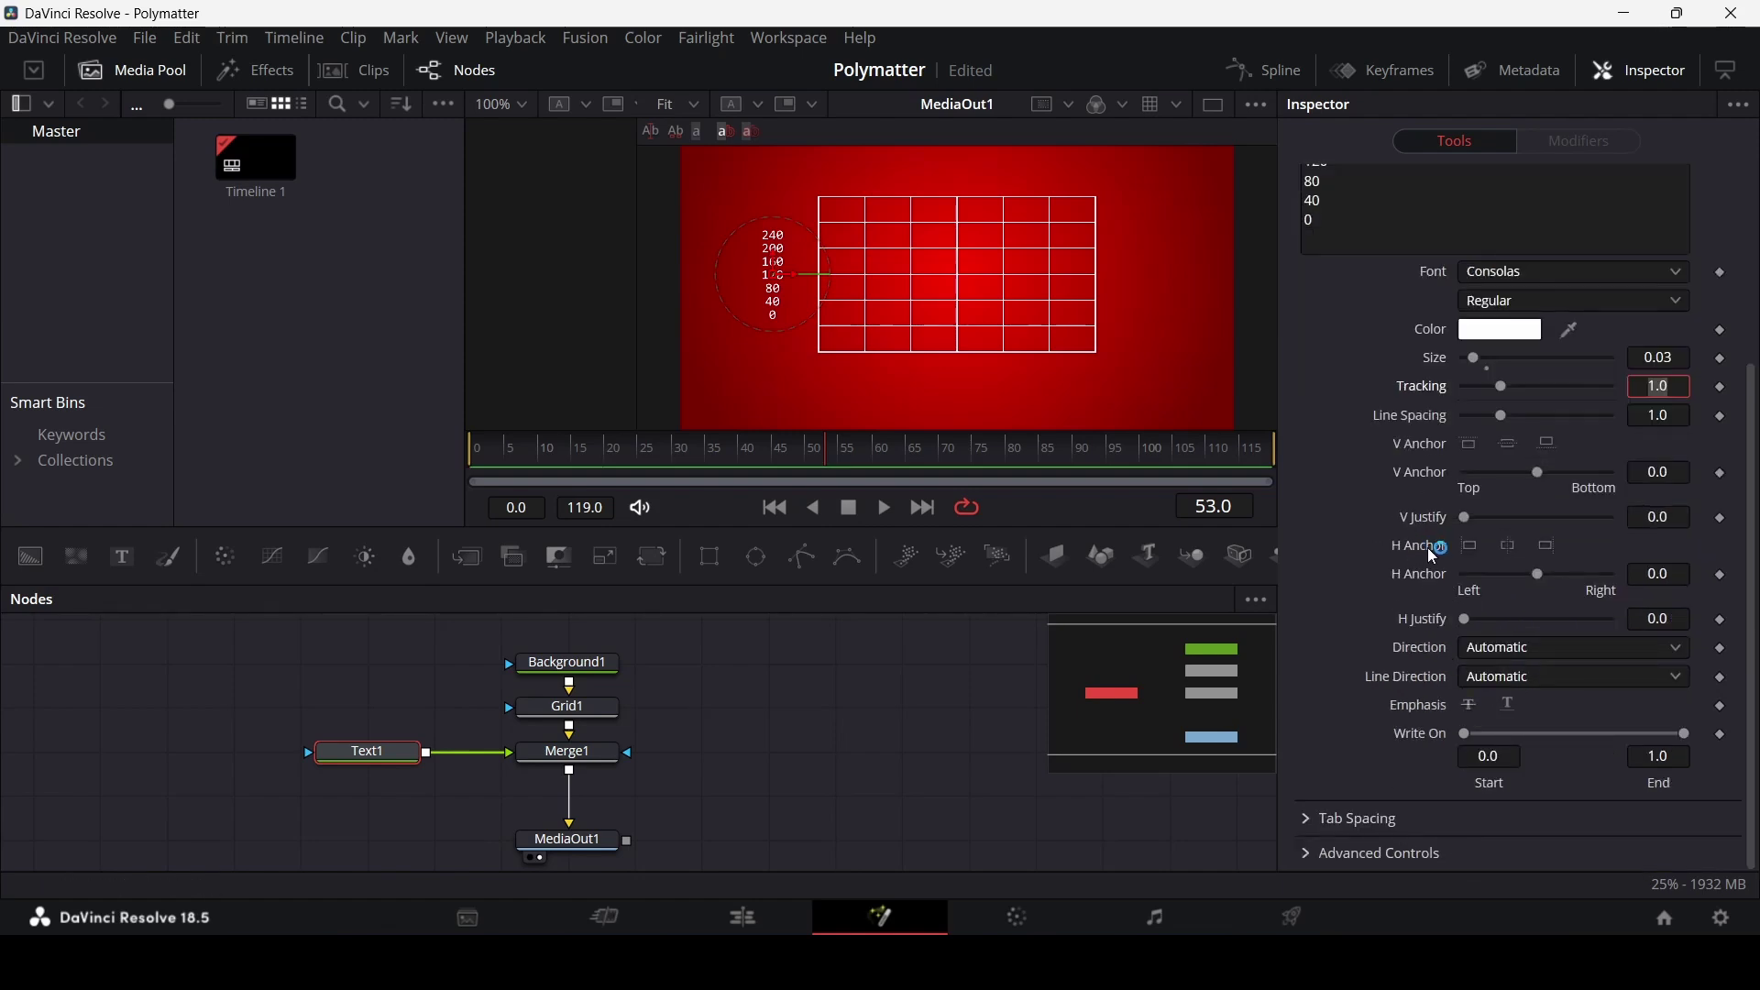
left_click(1554, 549)
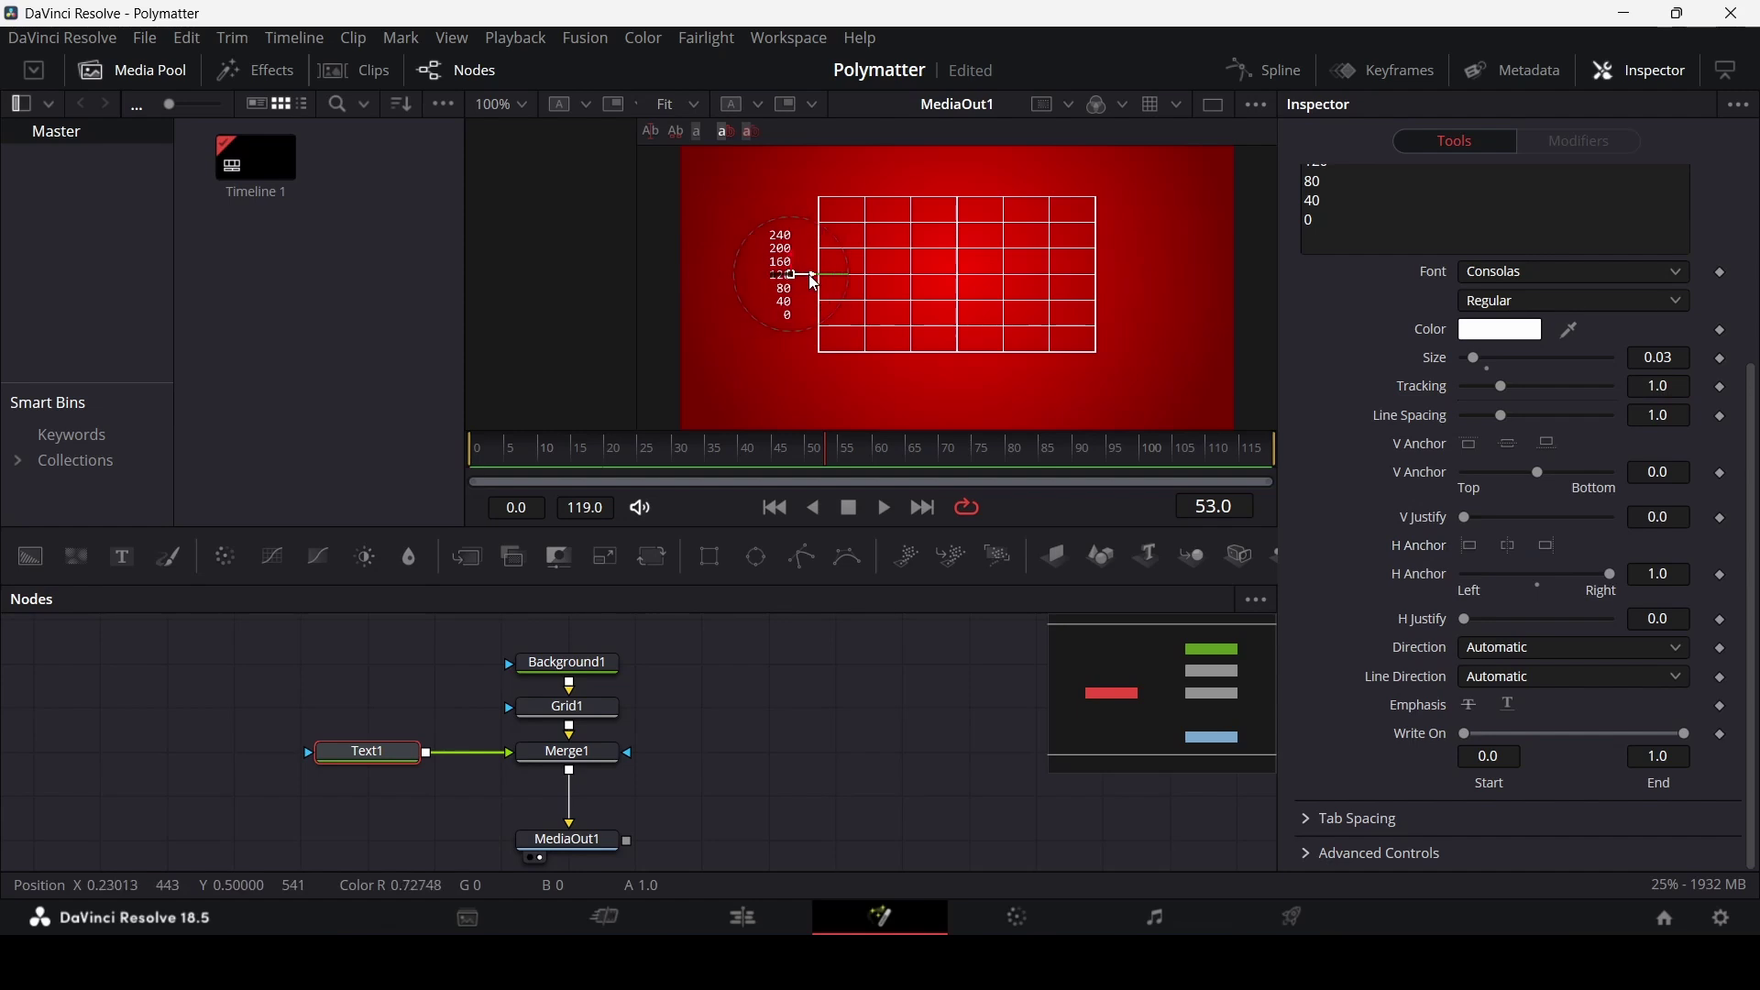
- Move the vertical-axis labels against the grid's left edge and set their line spacing to about 1.921 to match the grid lines
left_click_drag(810, 275, 827, 274)
scroll(812, 265, "up", 3)
scroll(812, 266, "down", 2)
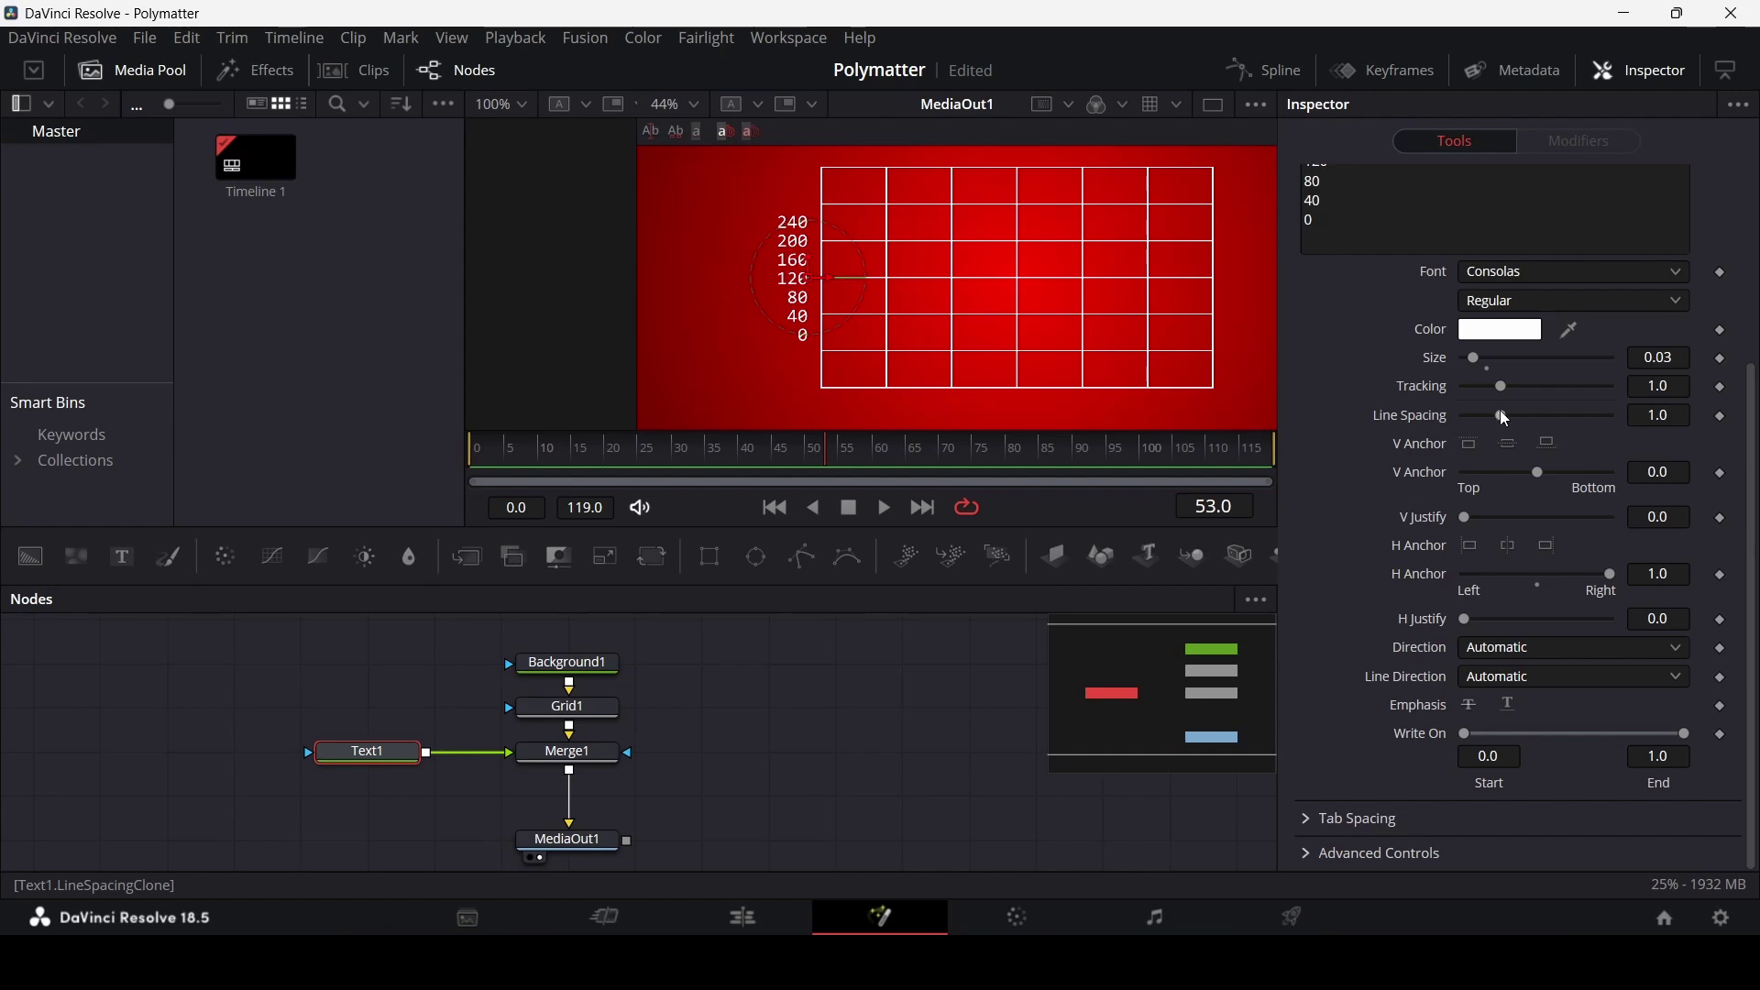
left_click_drag(1501, 411, 1534, 410)
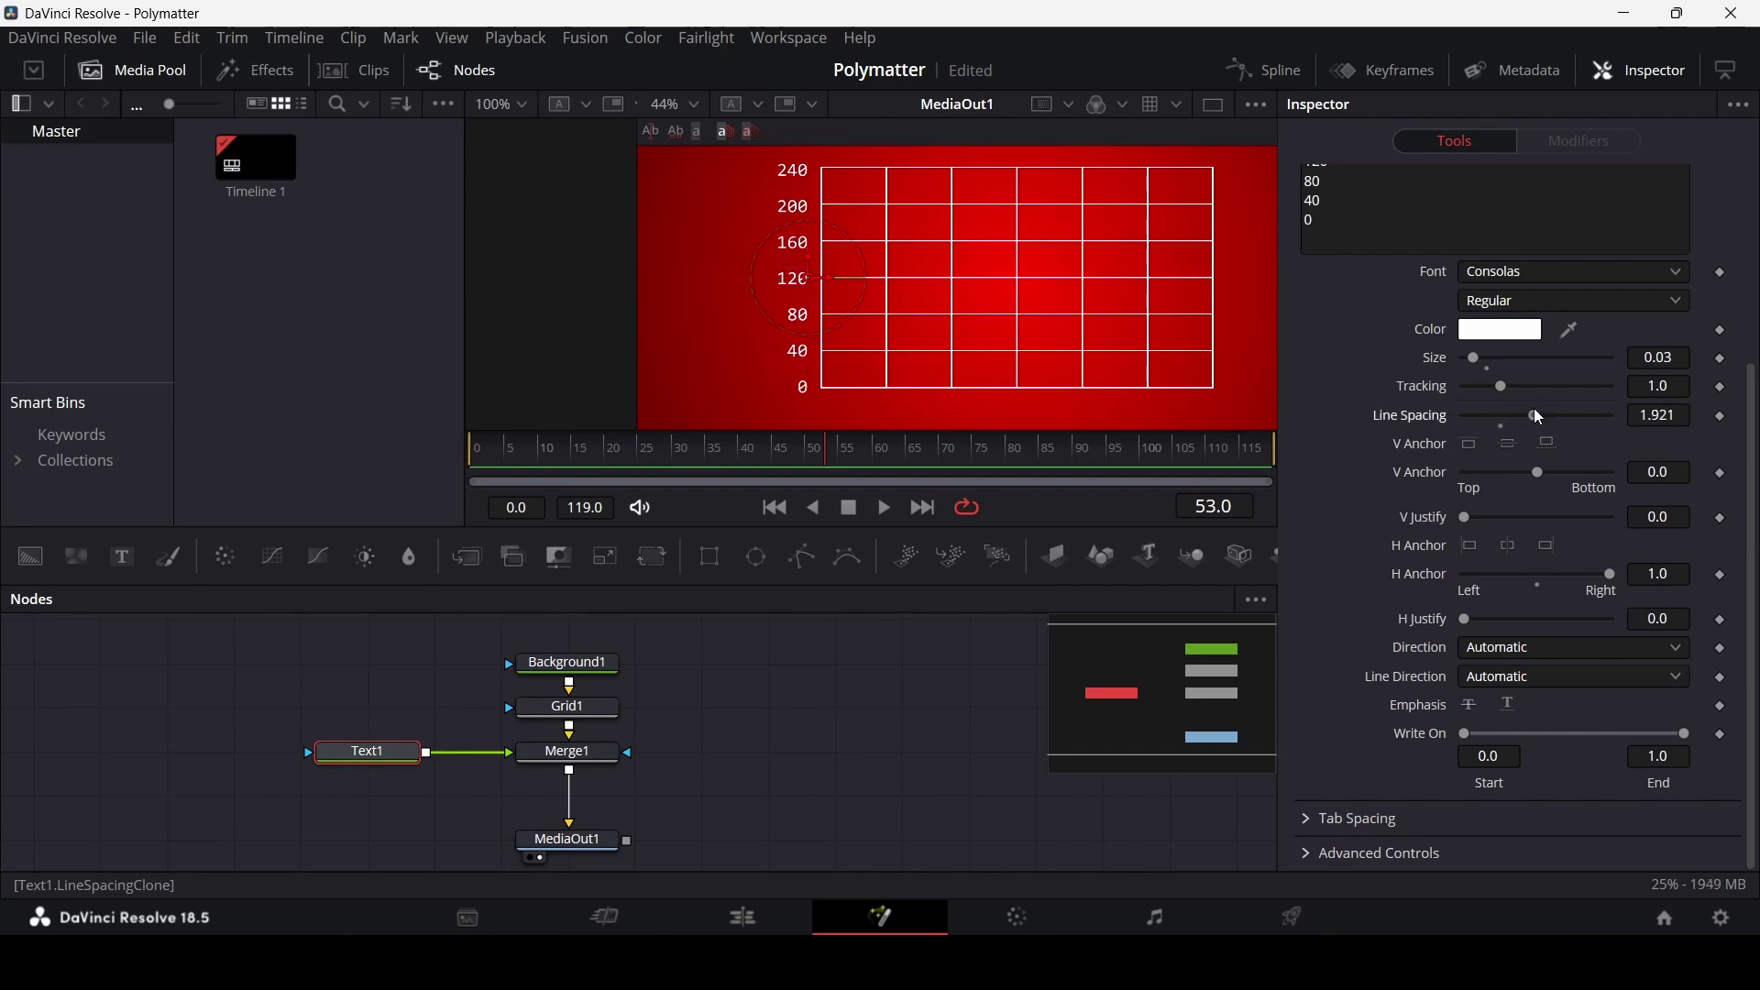
left_click(779, 641)
- Add a second Text+ node below Text1 and merge it between Merge1 and MediaOut1
left_click_drag(1014, 306, 953, 231)
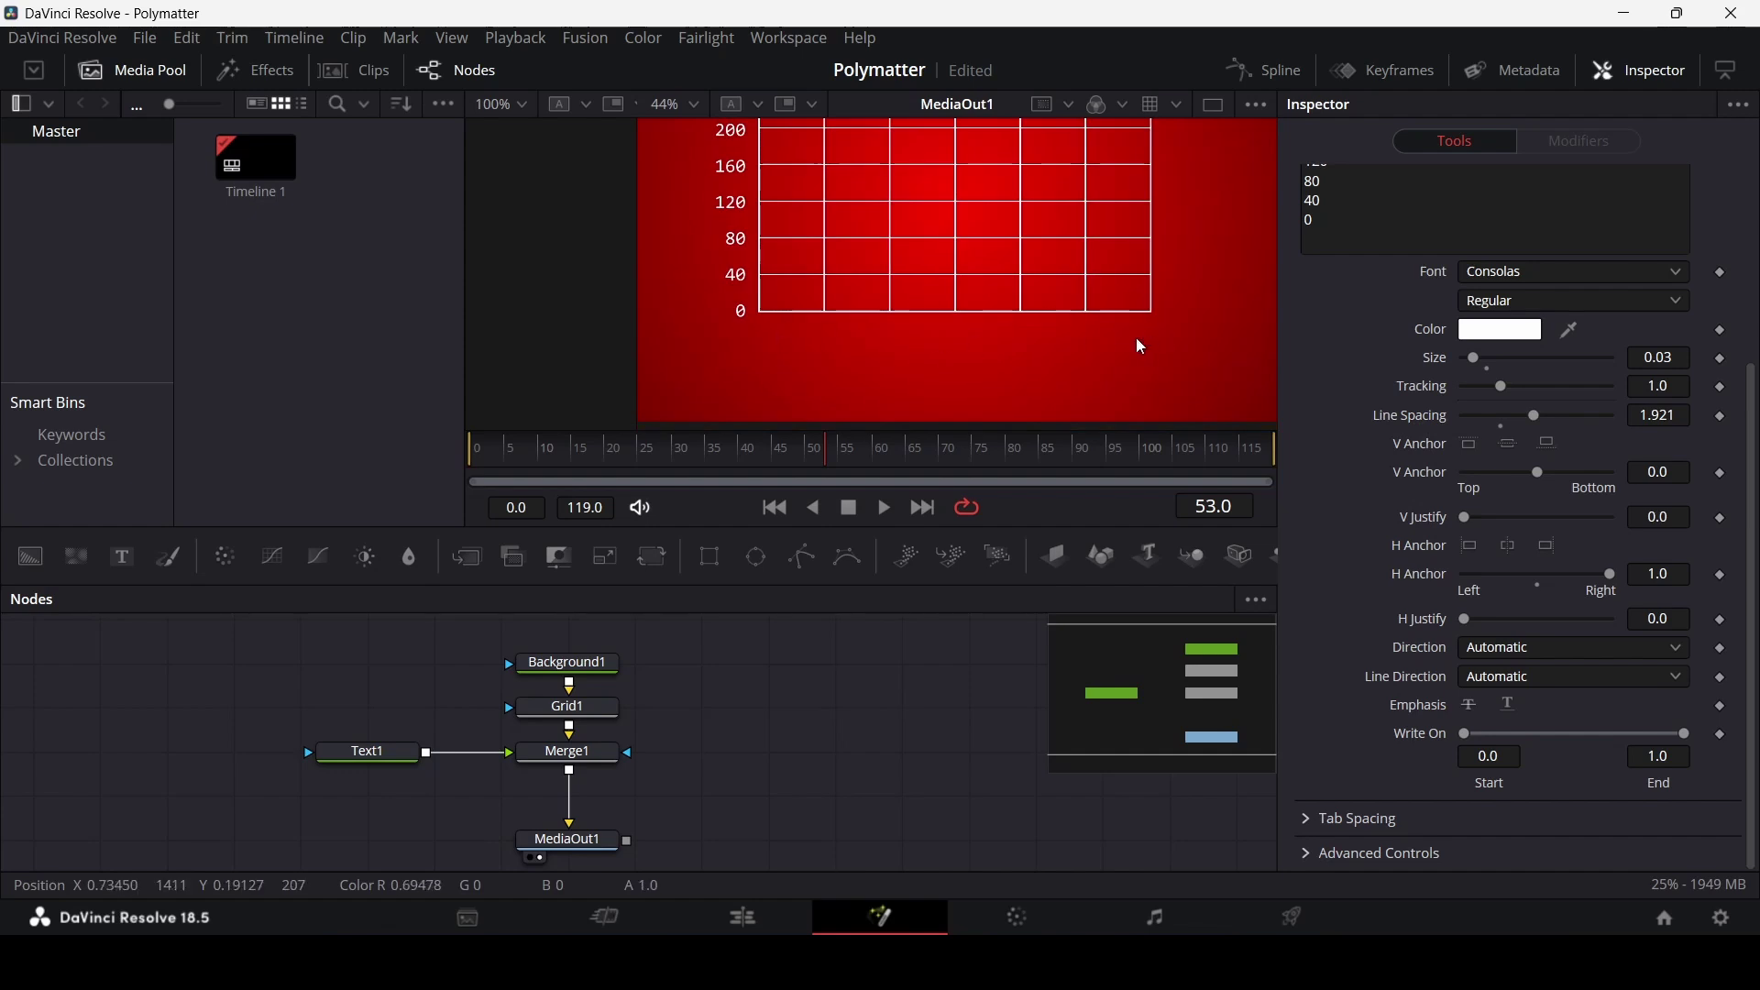
left_click_drag(122, 556, 383, 789)
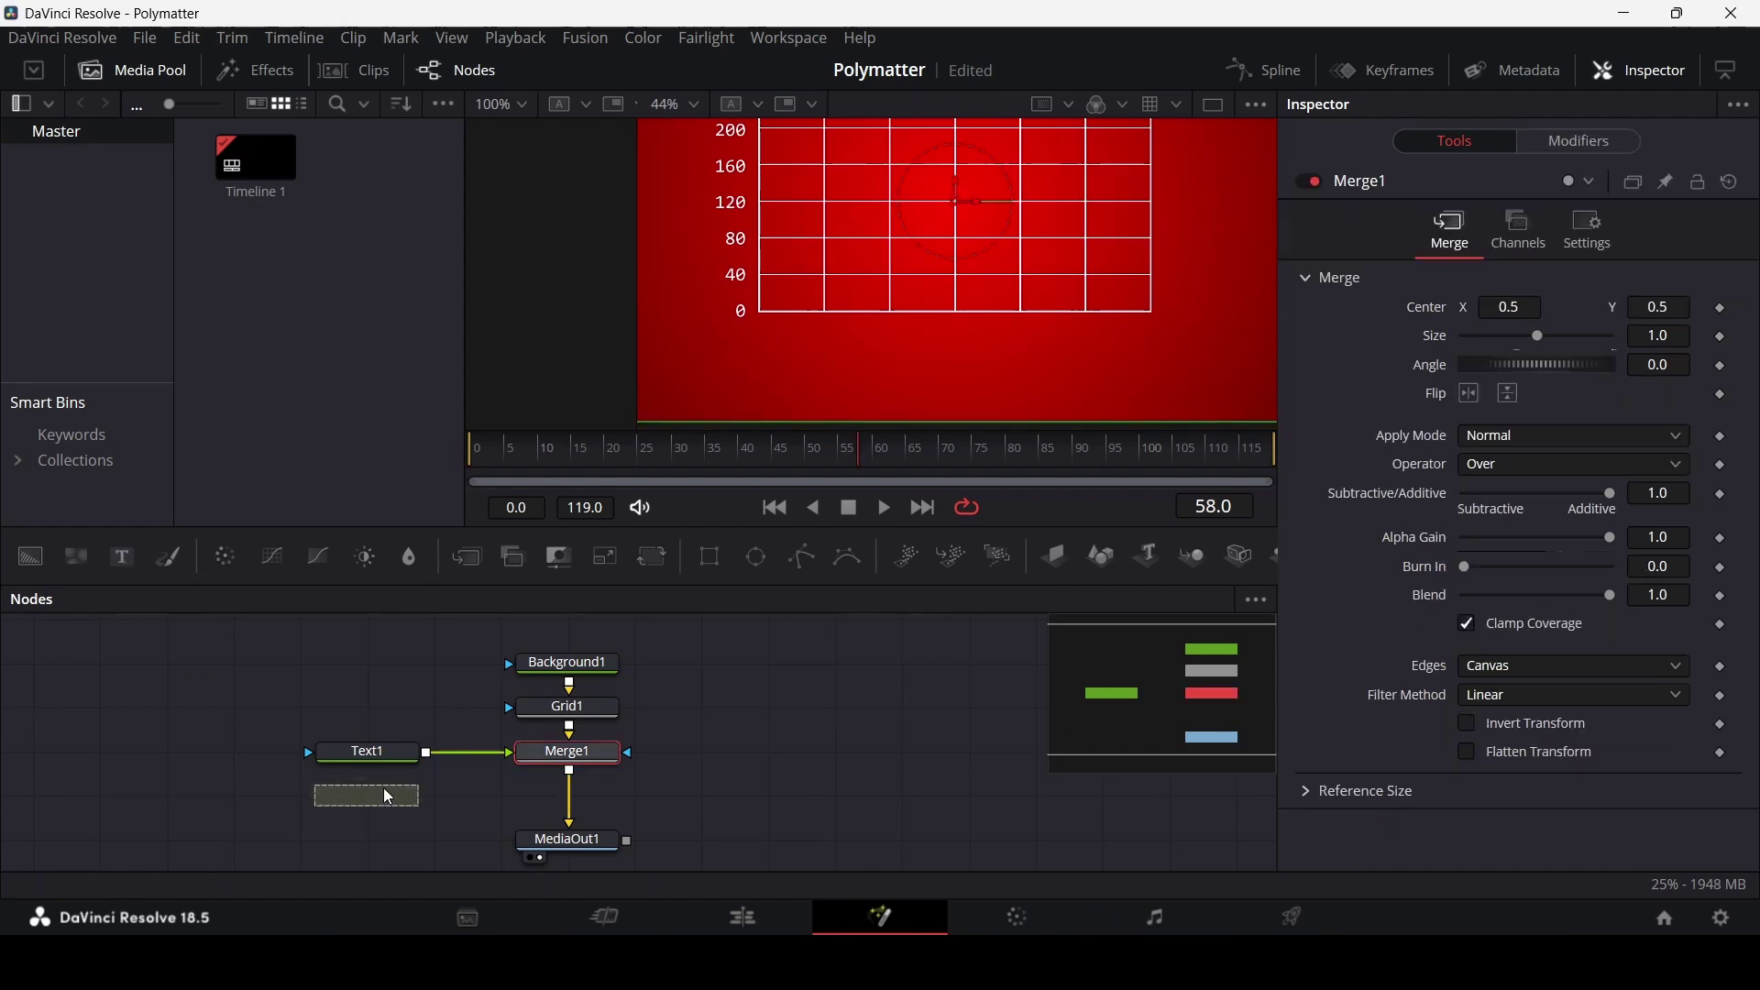
left_click(384, 788)
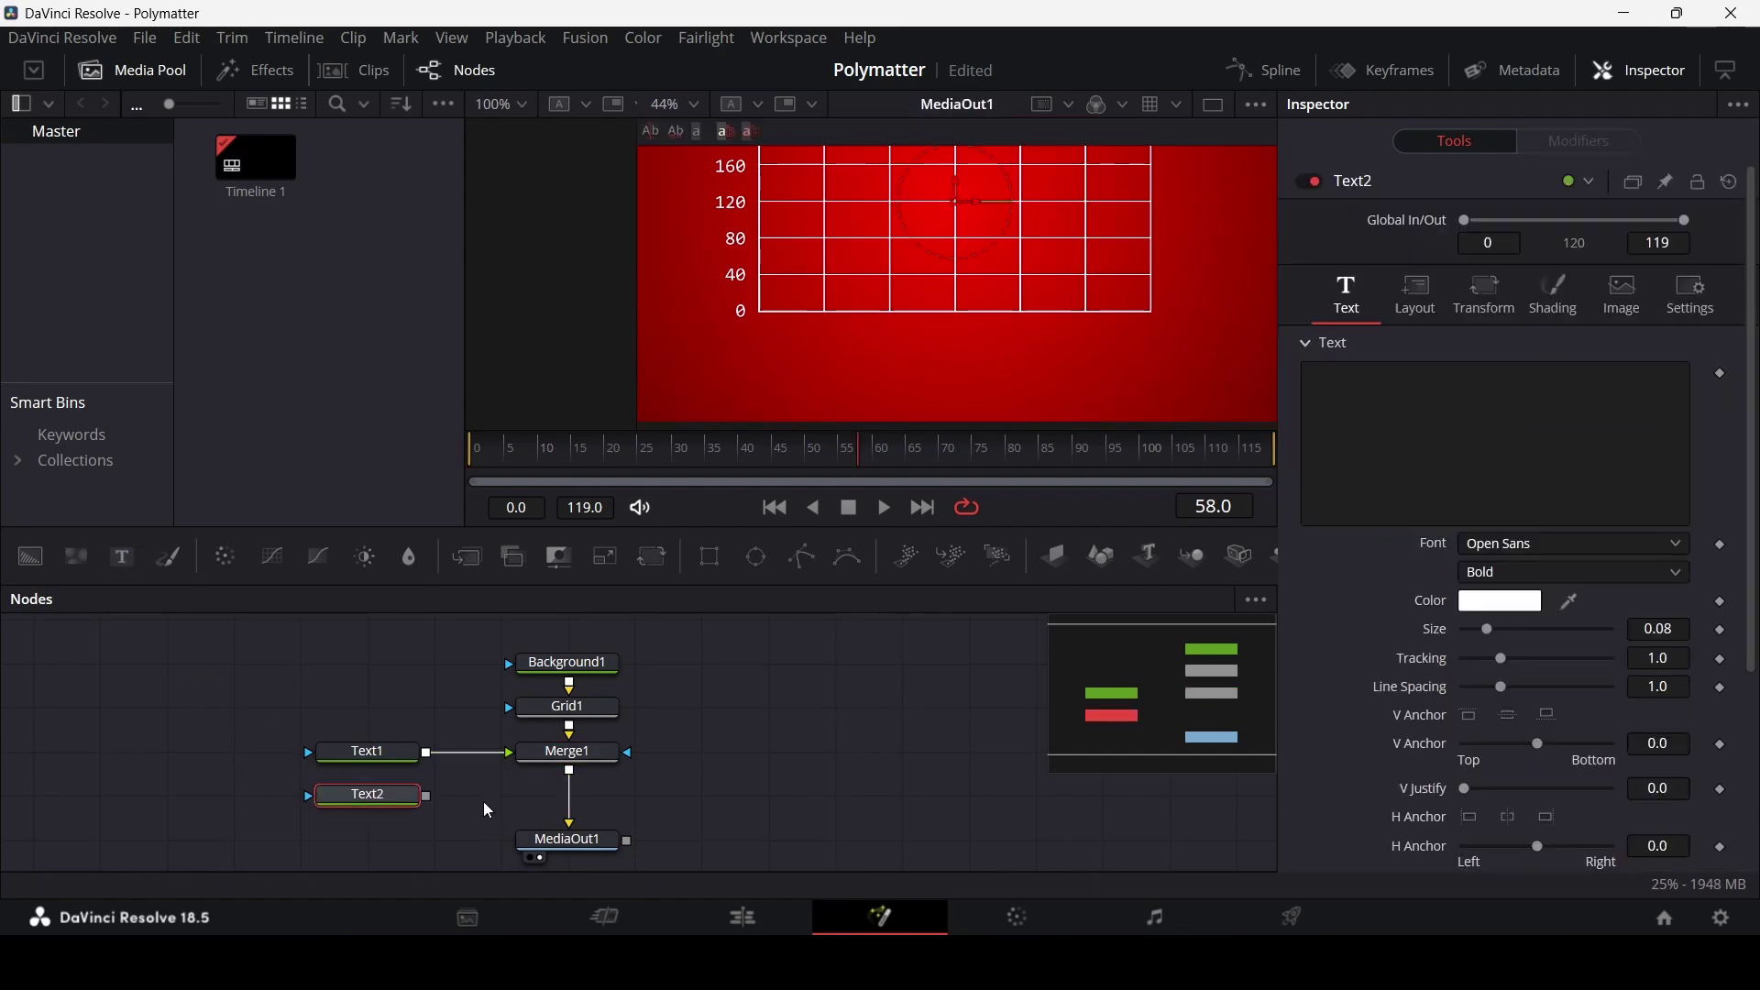
scroll(475, 765, "down", 2)
left_click_drag(431, 728, 583, 699)
left_click(379, 730)
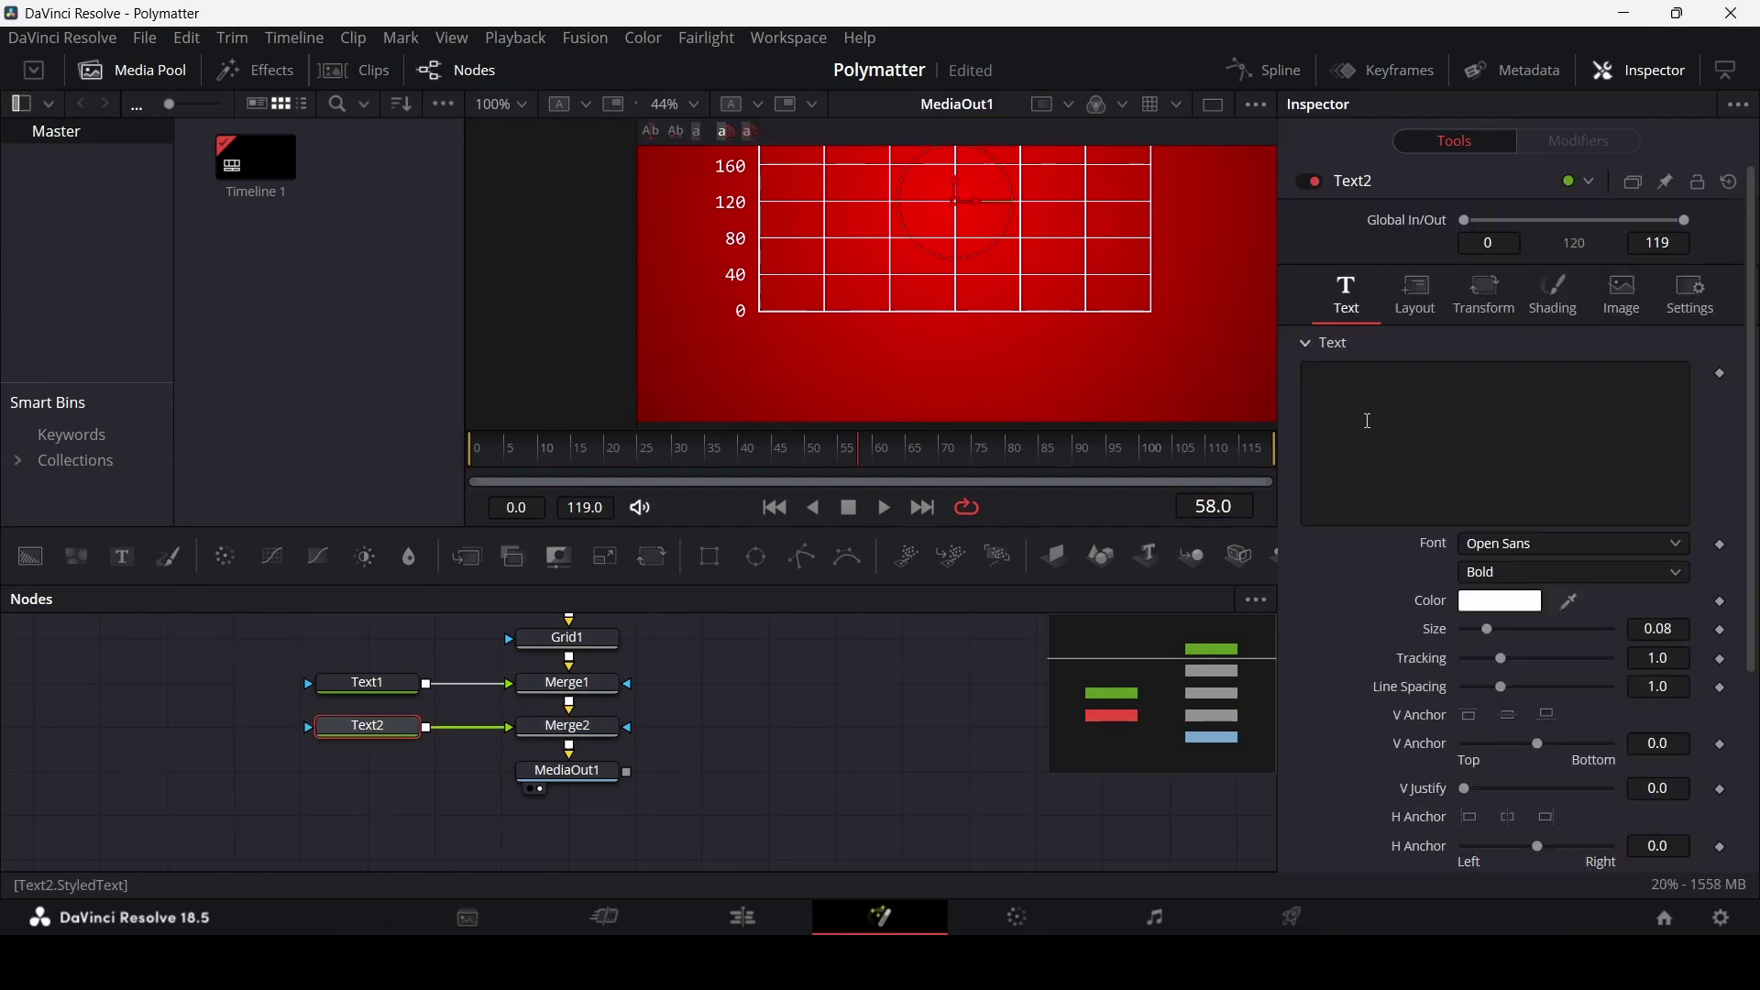
left_click(1363, 523)
key("ctrl+v")
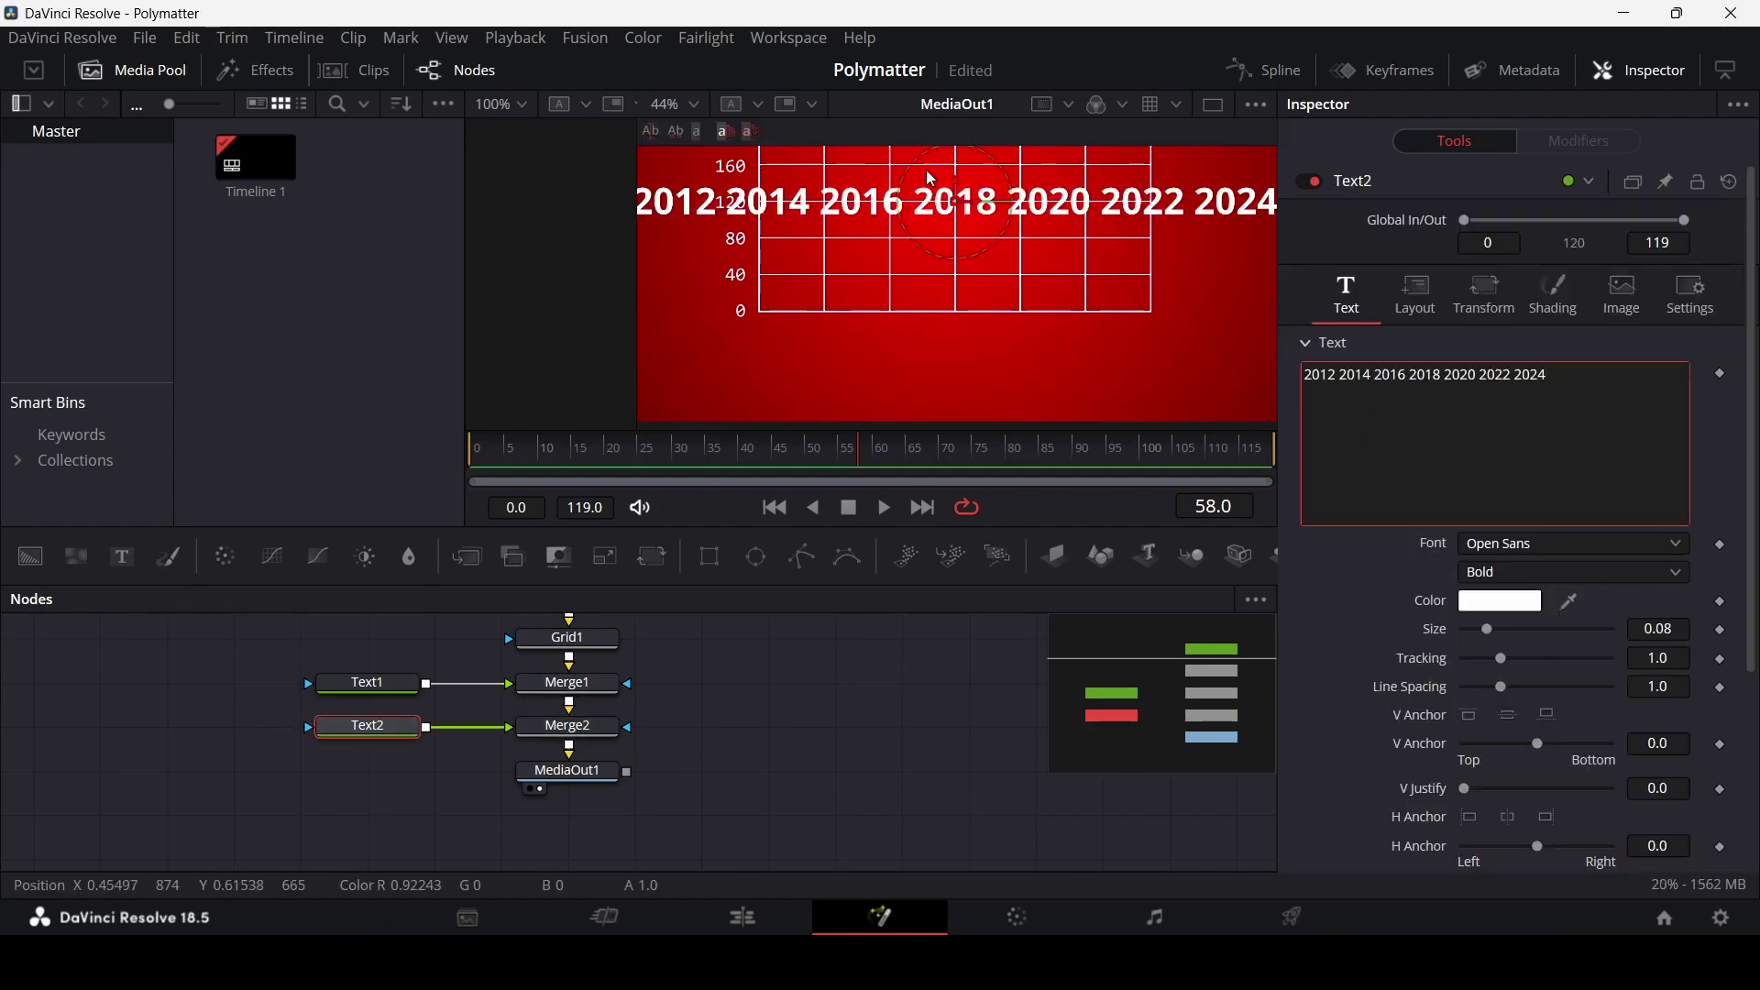
left_click_drag(971, 201, 971, 359)
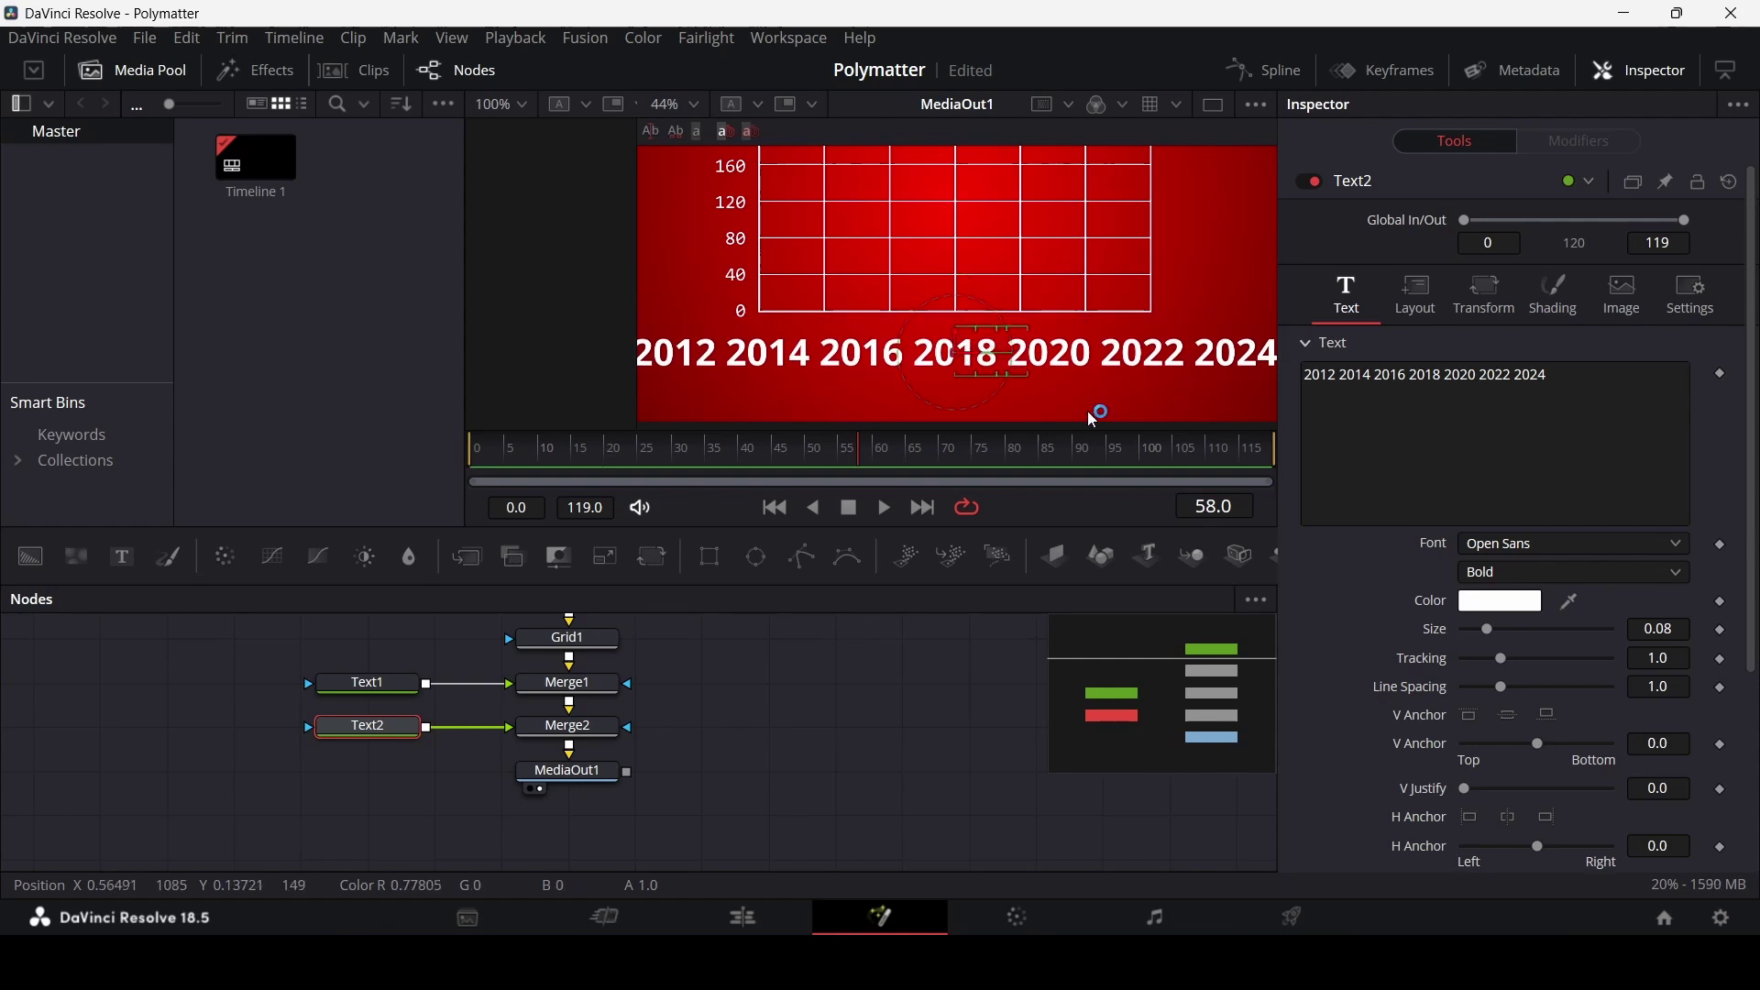
- Change the year labels' font to Consolas in the Regular style
left_click(1493, 547)
type("con")
key("Return")
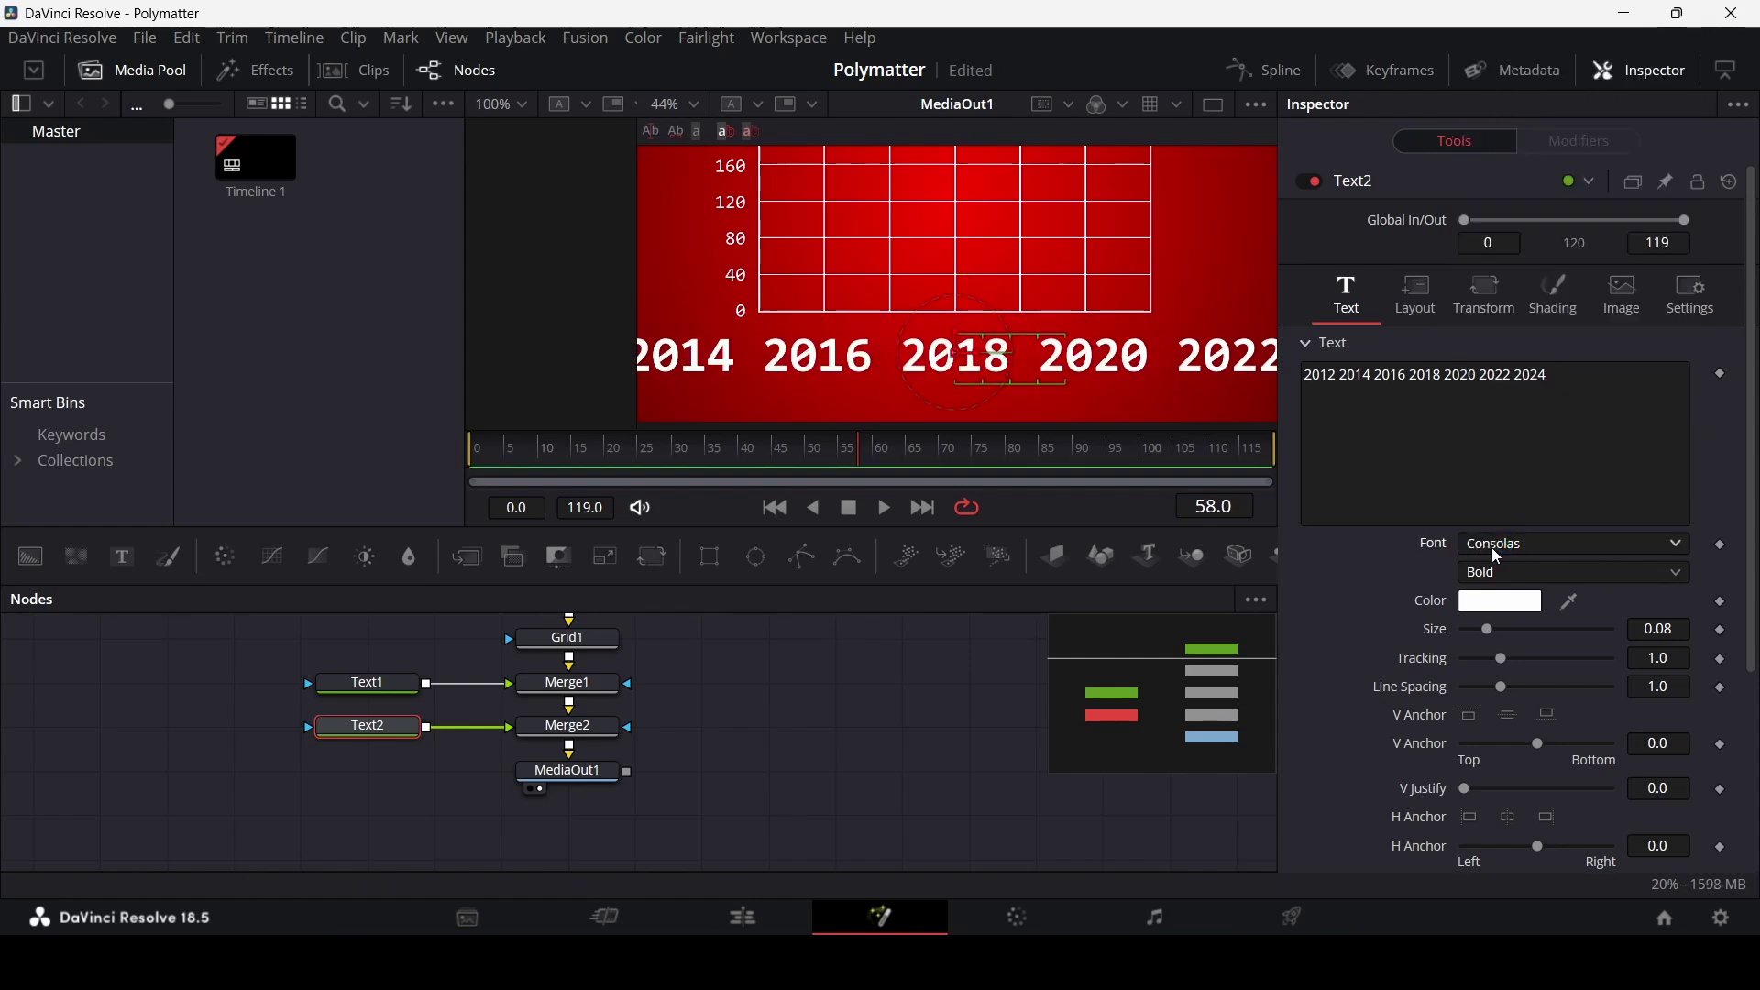
left_click(1525, 577)
left_click(1512, 598)
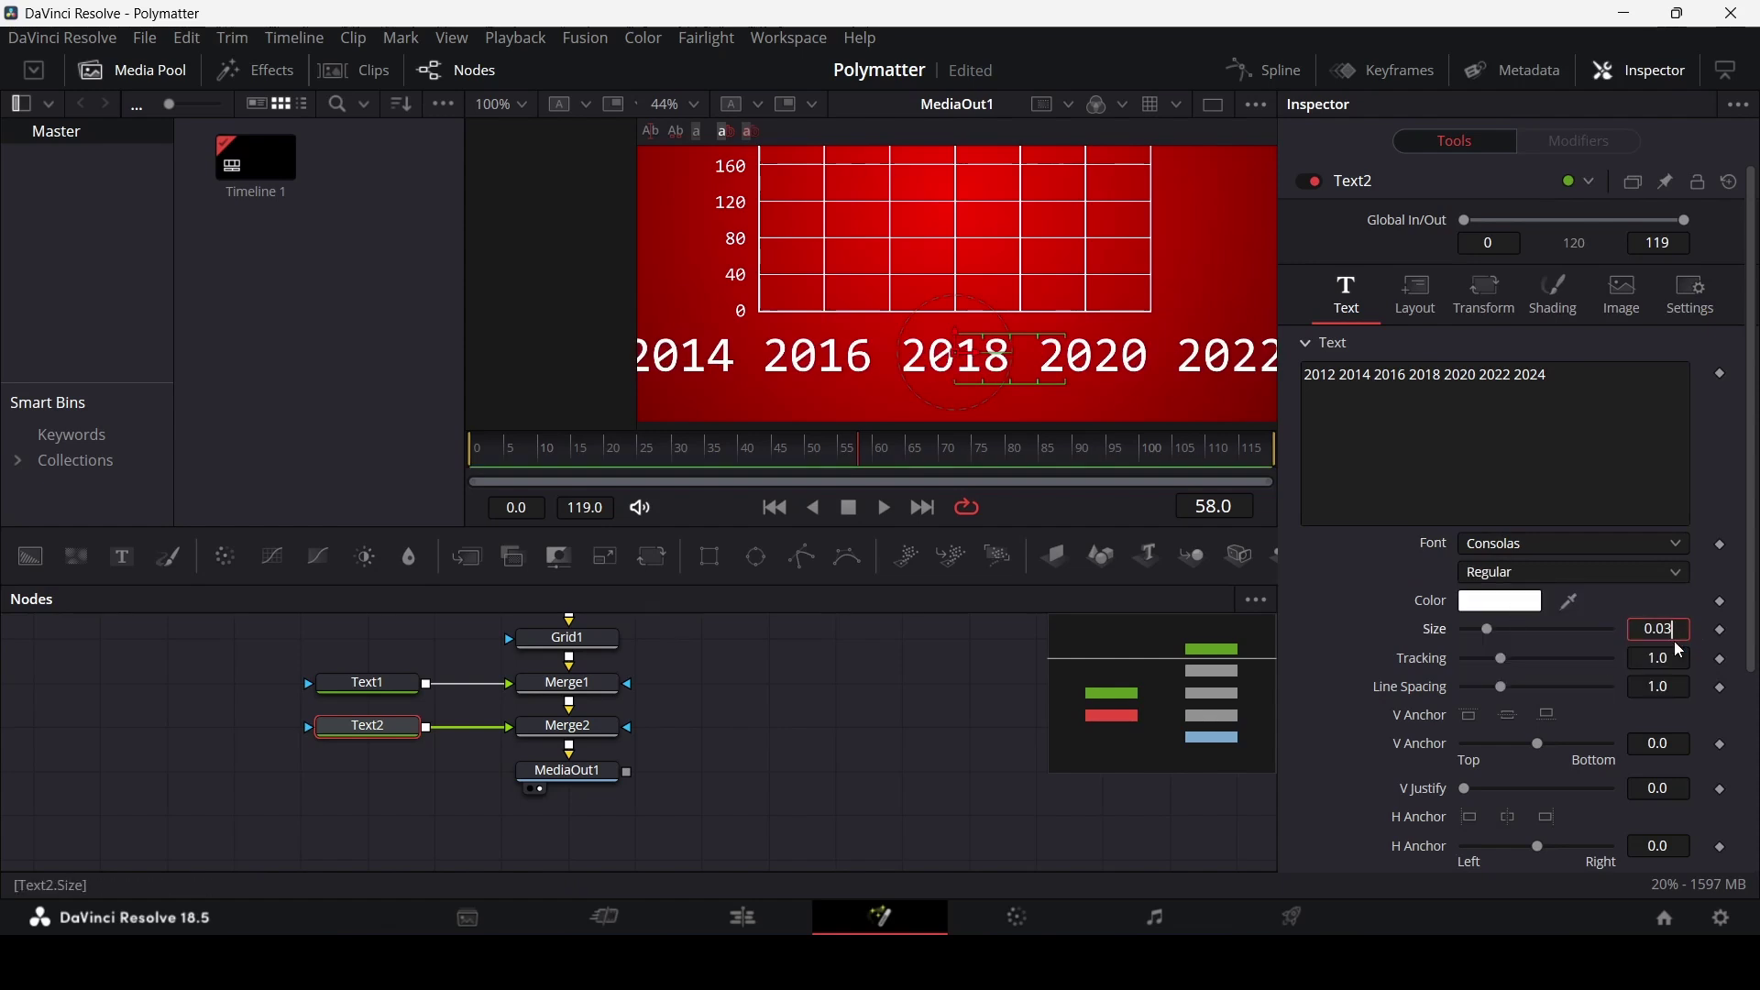
- Set the year labels' text size to 0.03 and move them up close to the grid's lower edge
type("0.03")
key("Tab")
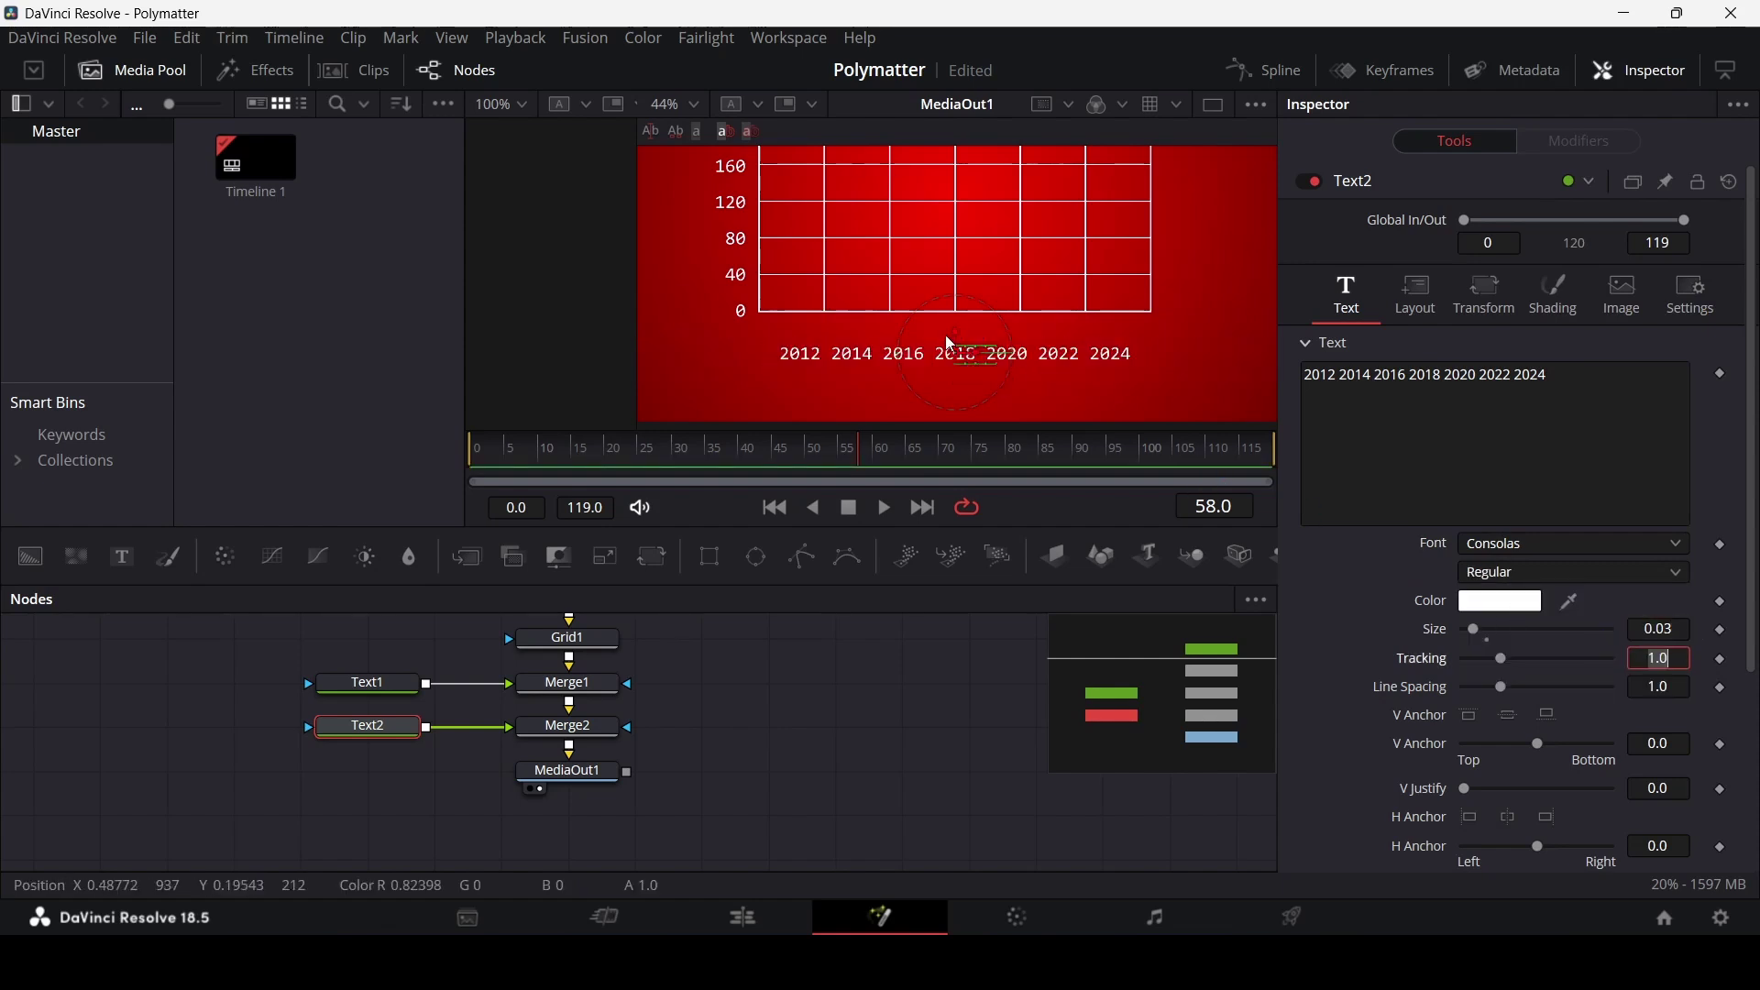
left_click_drag(956, 353, 956, 332)
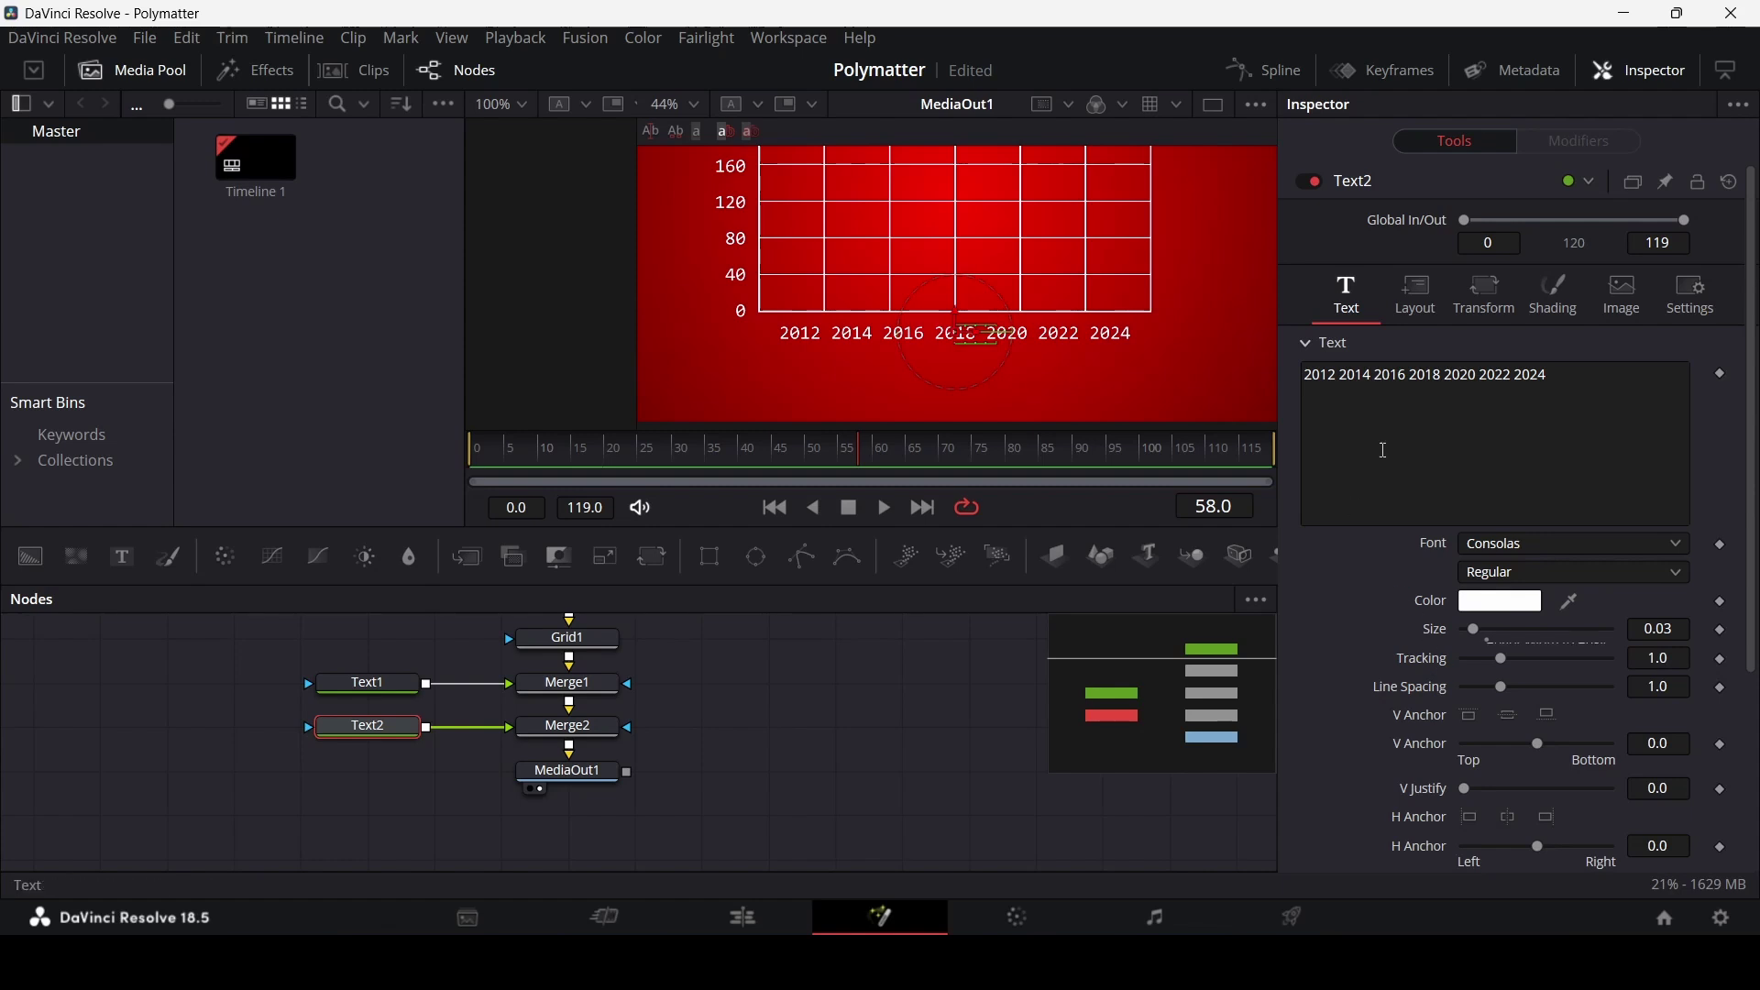
- Transform the year labels by Words and set the spacing to about 2.268 so each year sits under a vertical grid line
left_click(1486, 304)
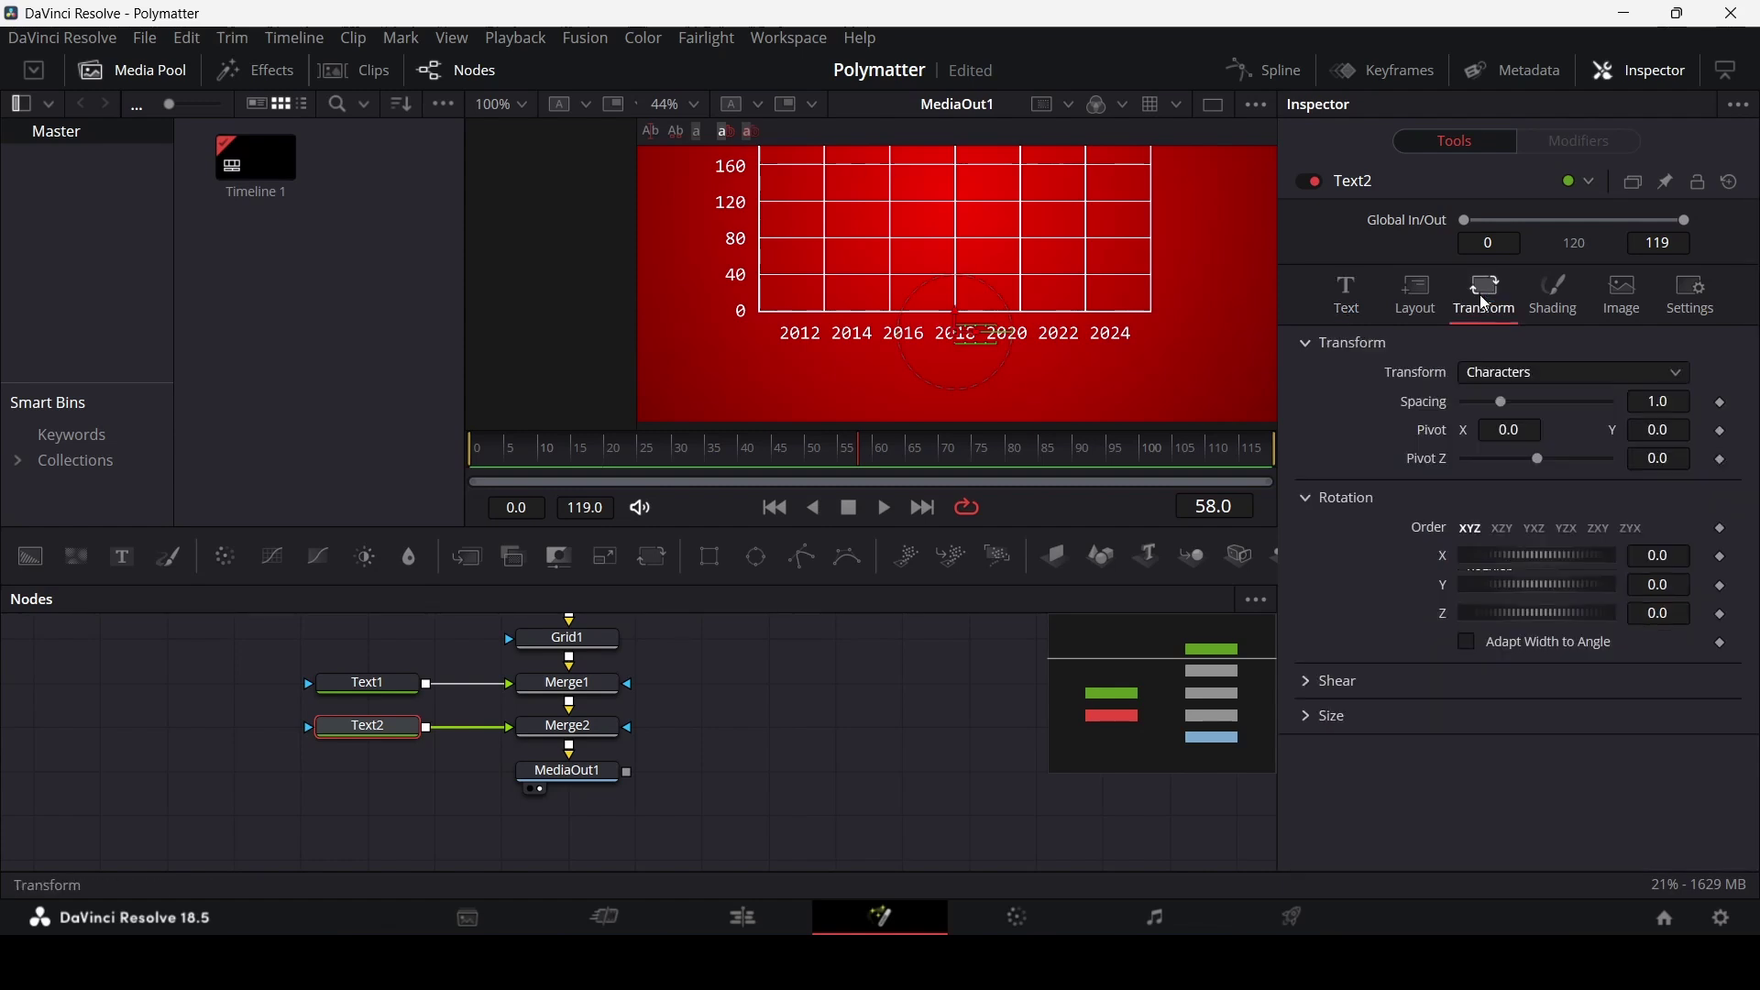
left_click(1518, 376)
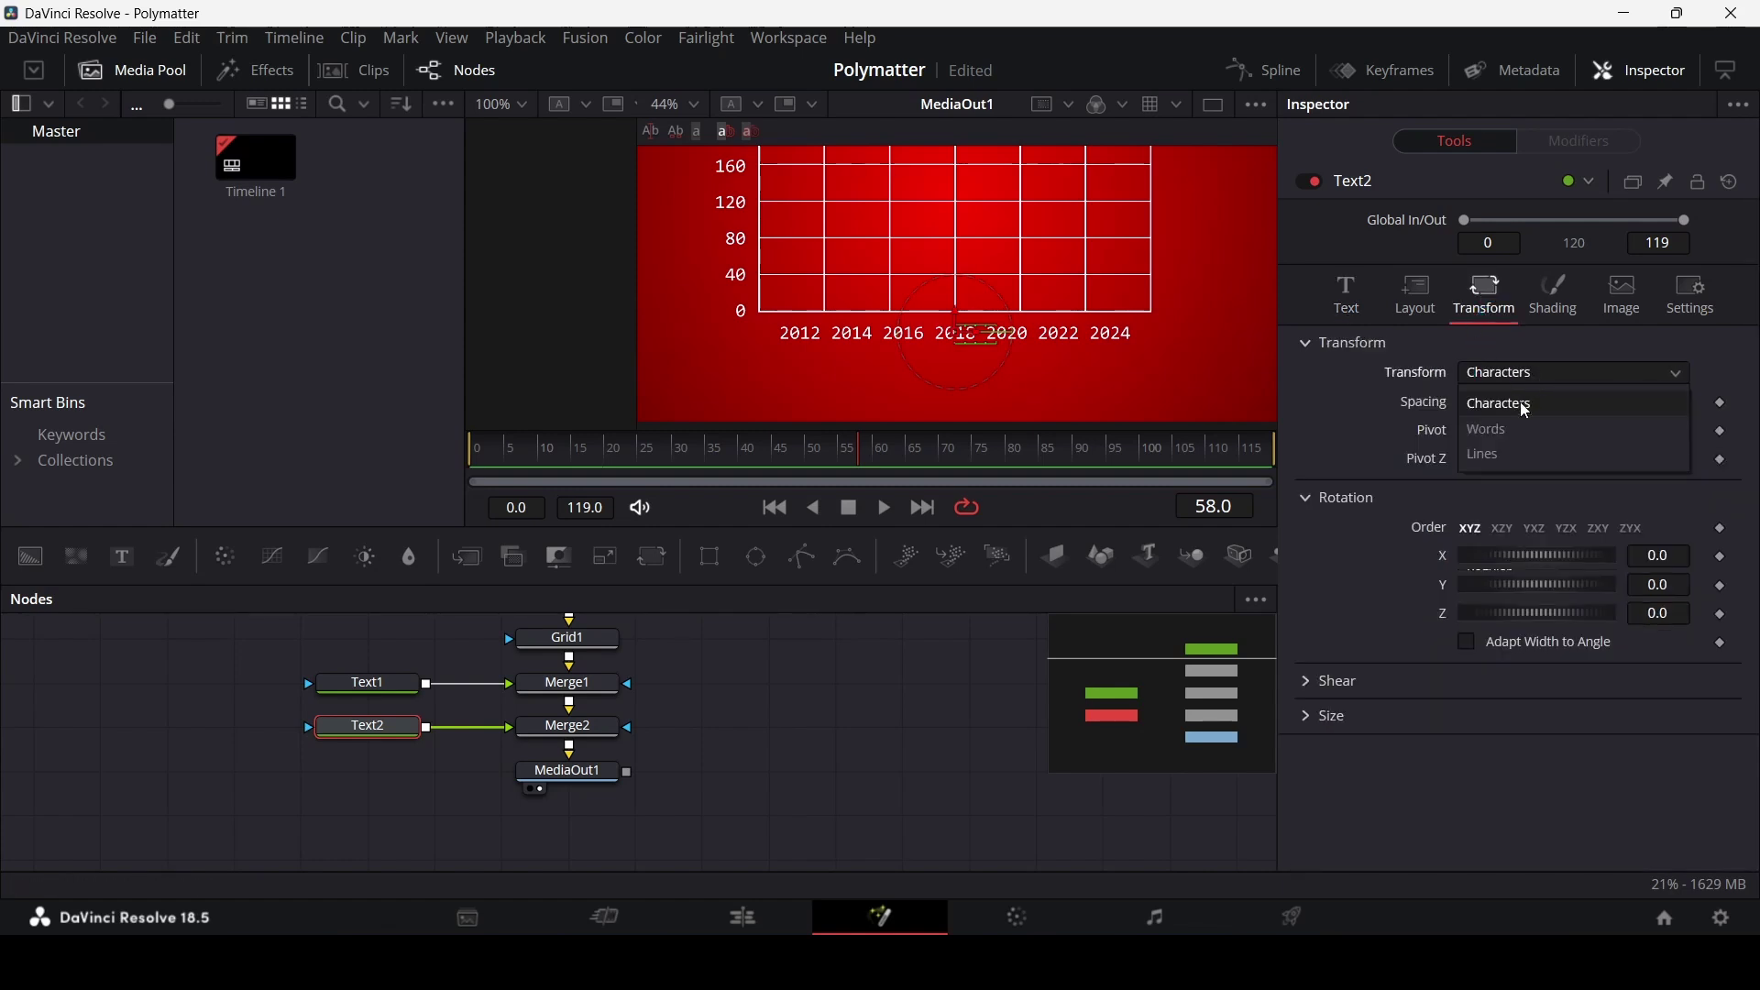
left_click(1504, 430)
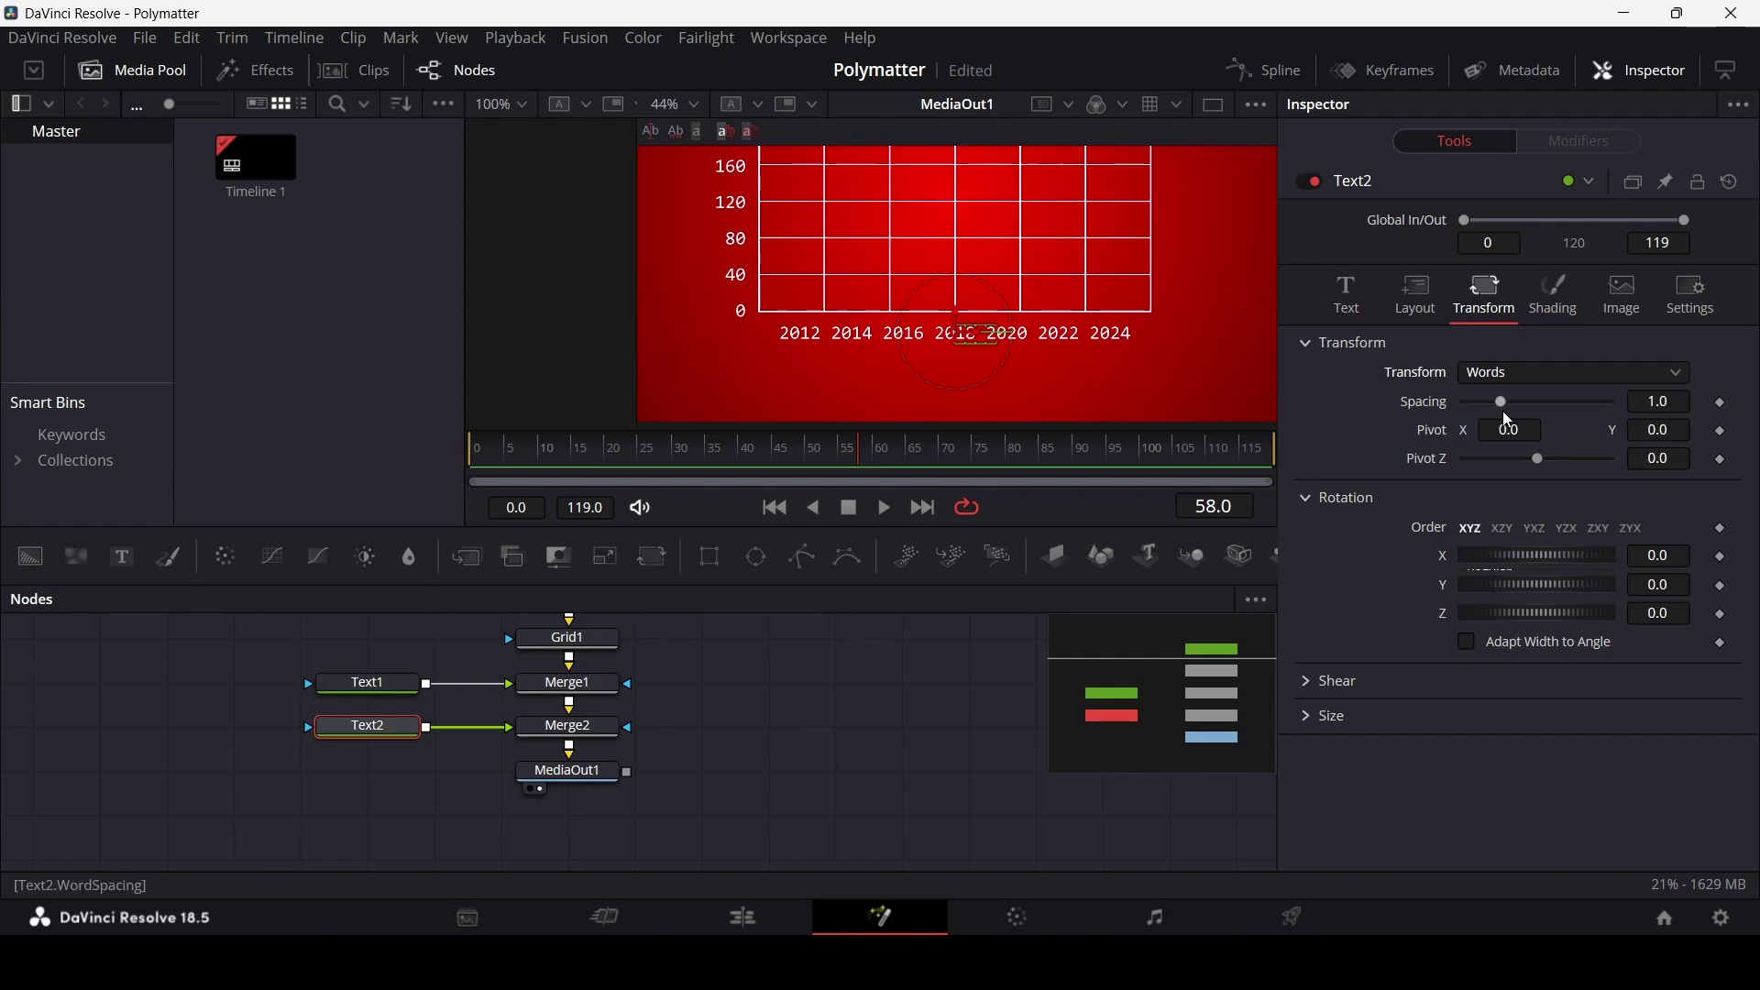
left_click_drag(1500, 404, 1551, 413)
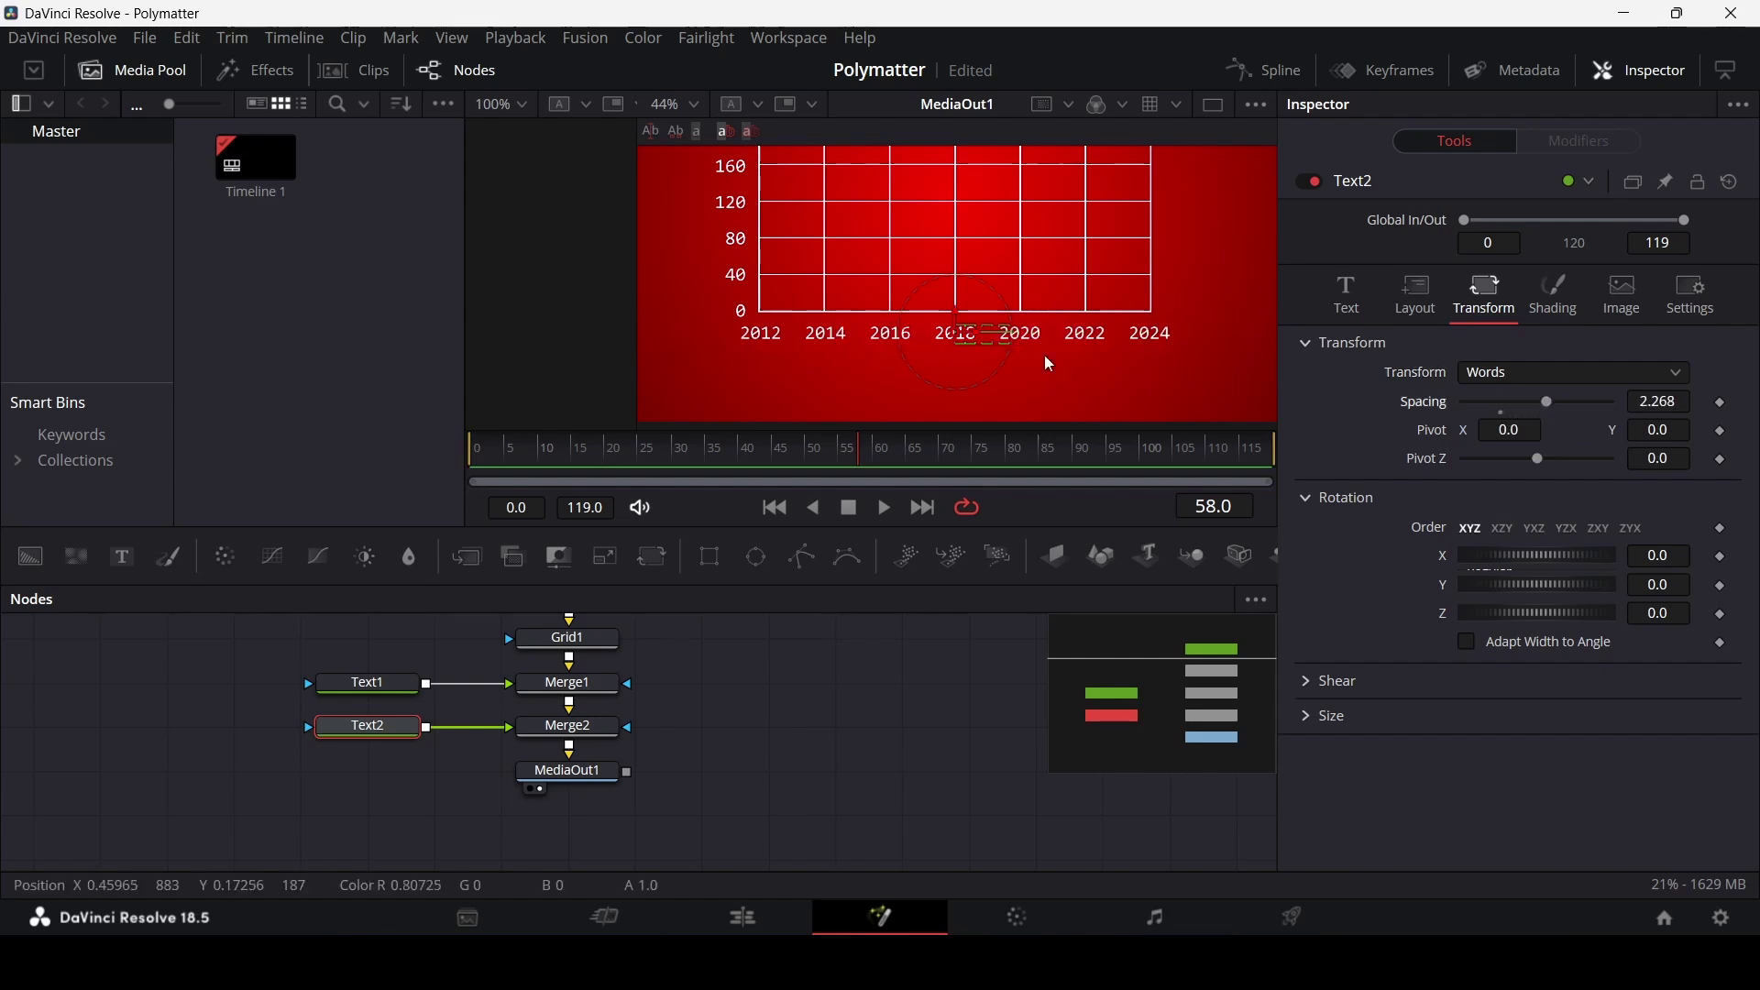
left_click(906, 736)
scroll(1043, 327, "up", 2)
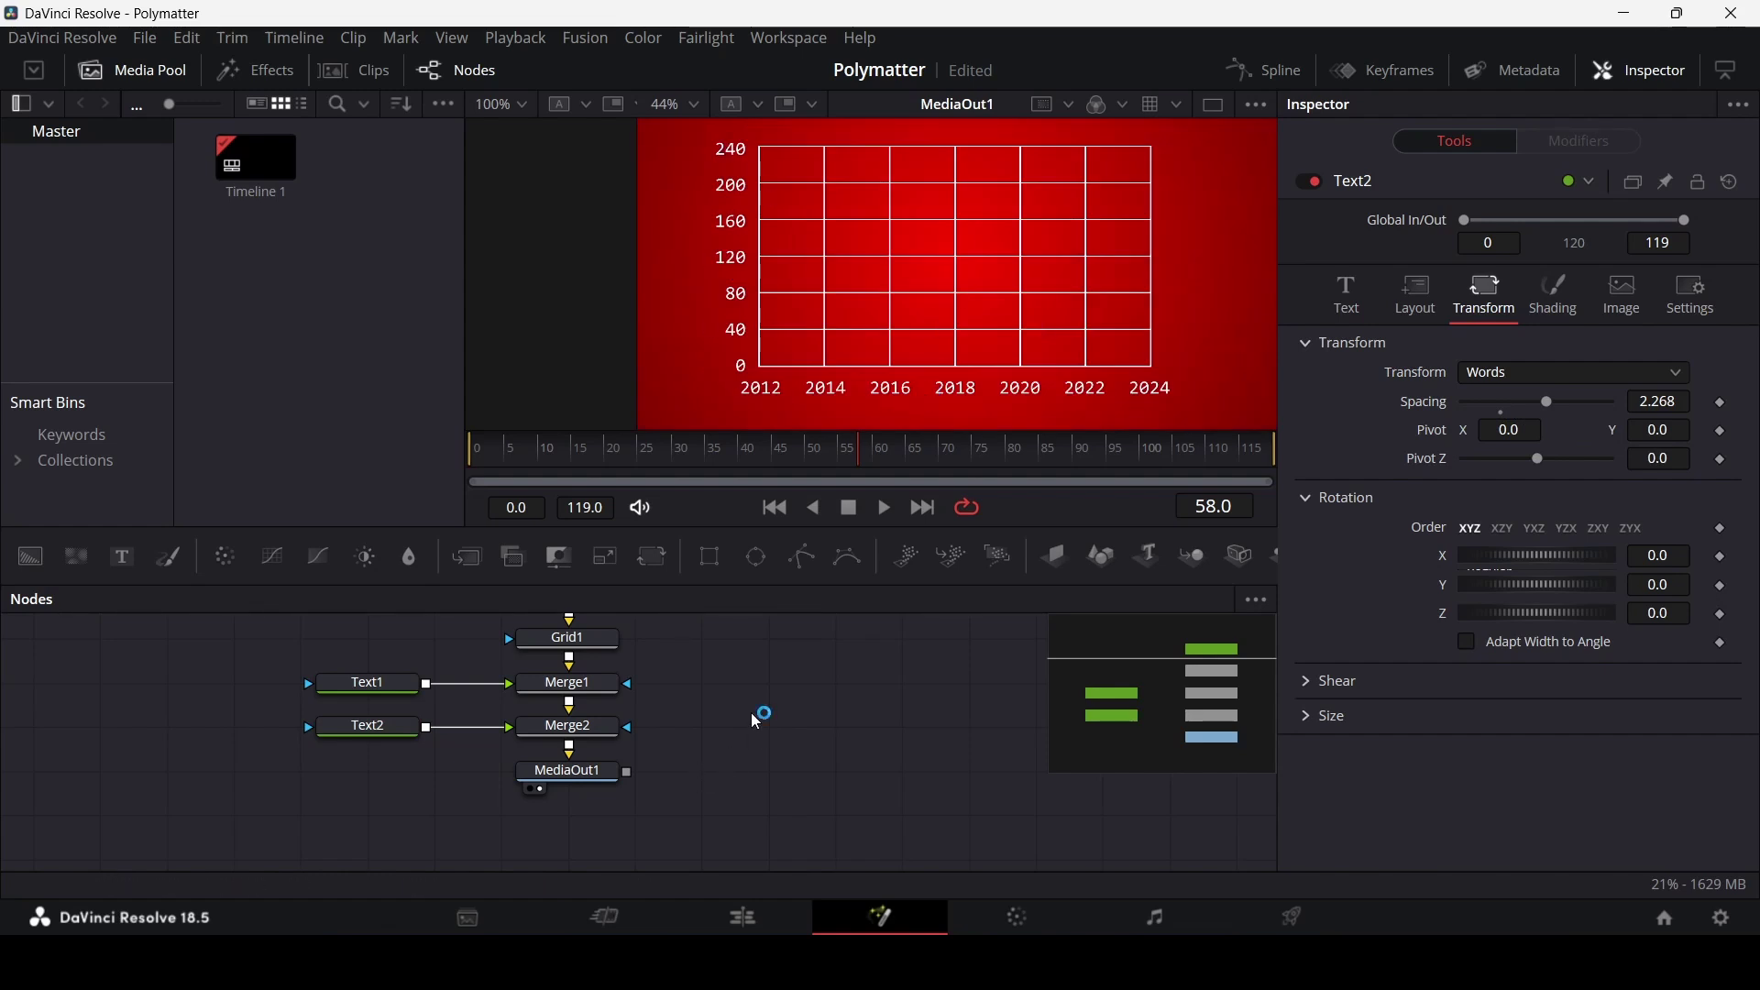
- Add a Polygon node as the mask of a new Background node and remove the polygon's shape animation
left_click_drag(801, 556, 367, 750)
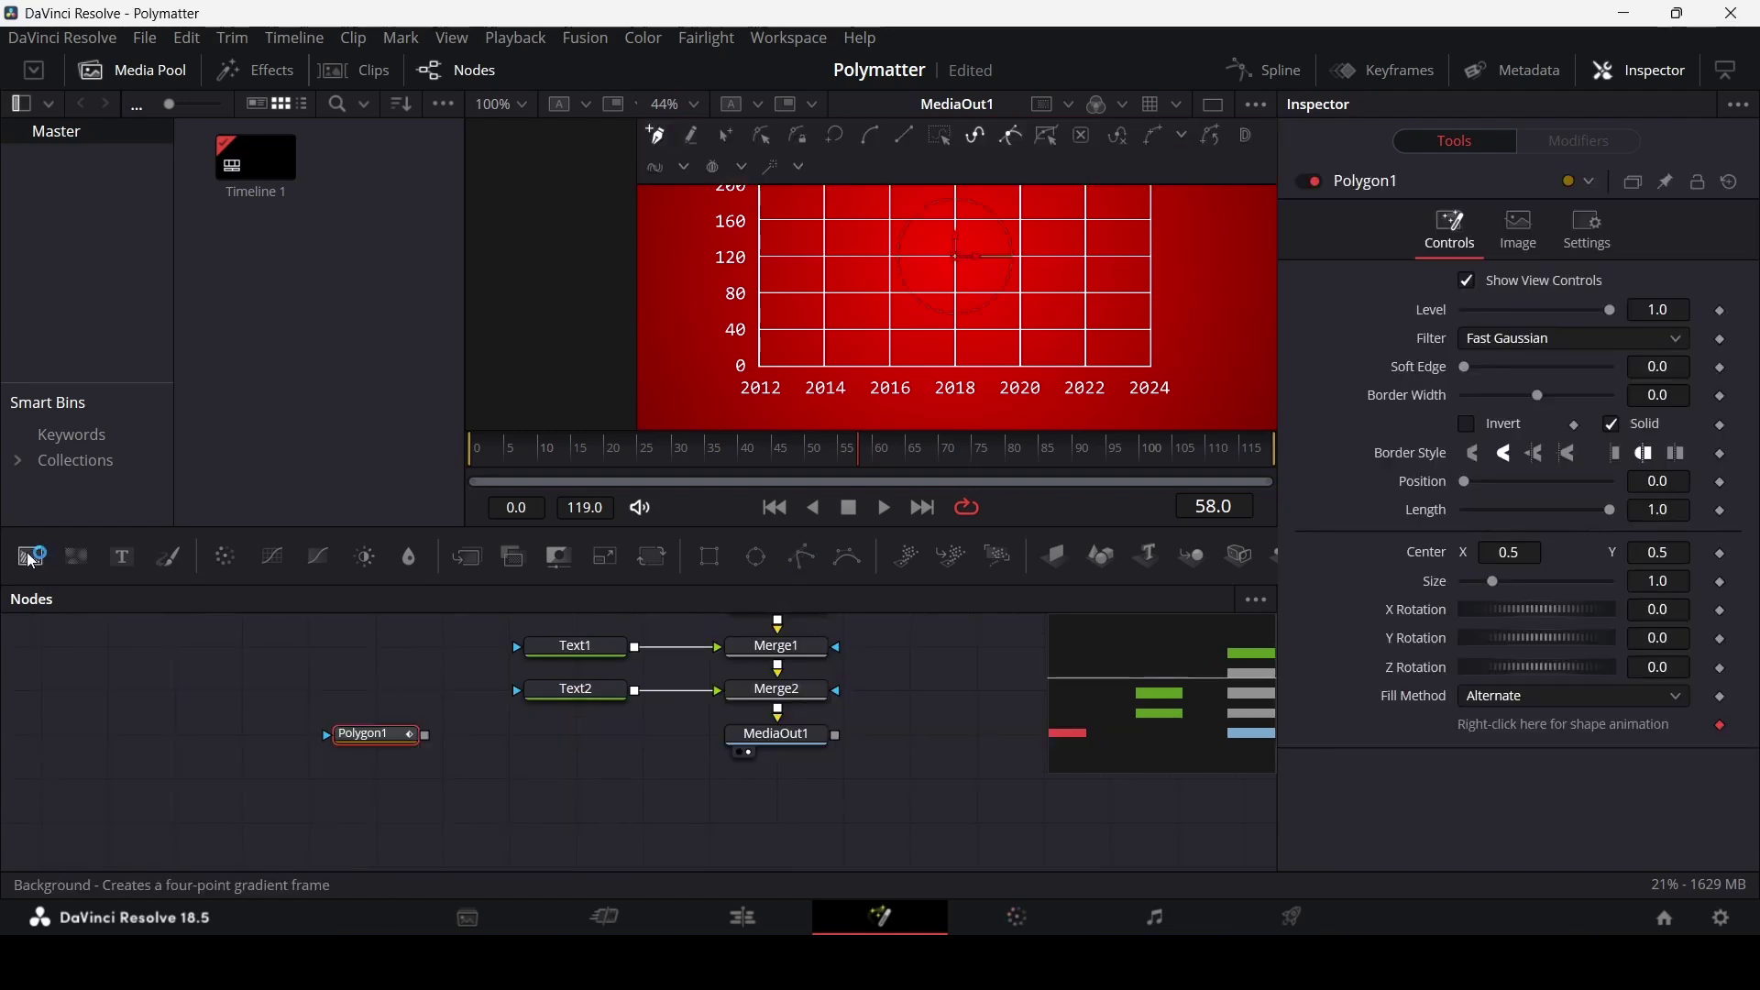
left_click_drag(30, 556, 545, 739)
left_click_drag(412, 738, 551, 747)
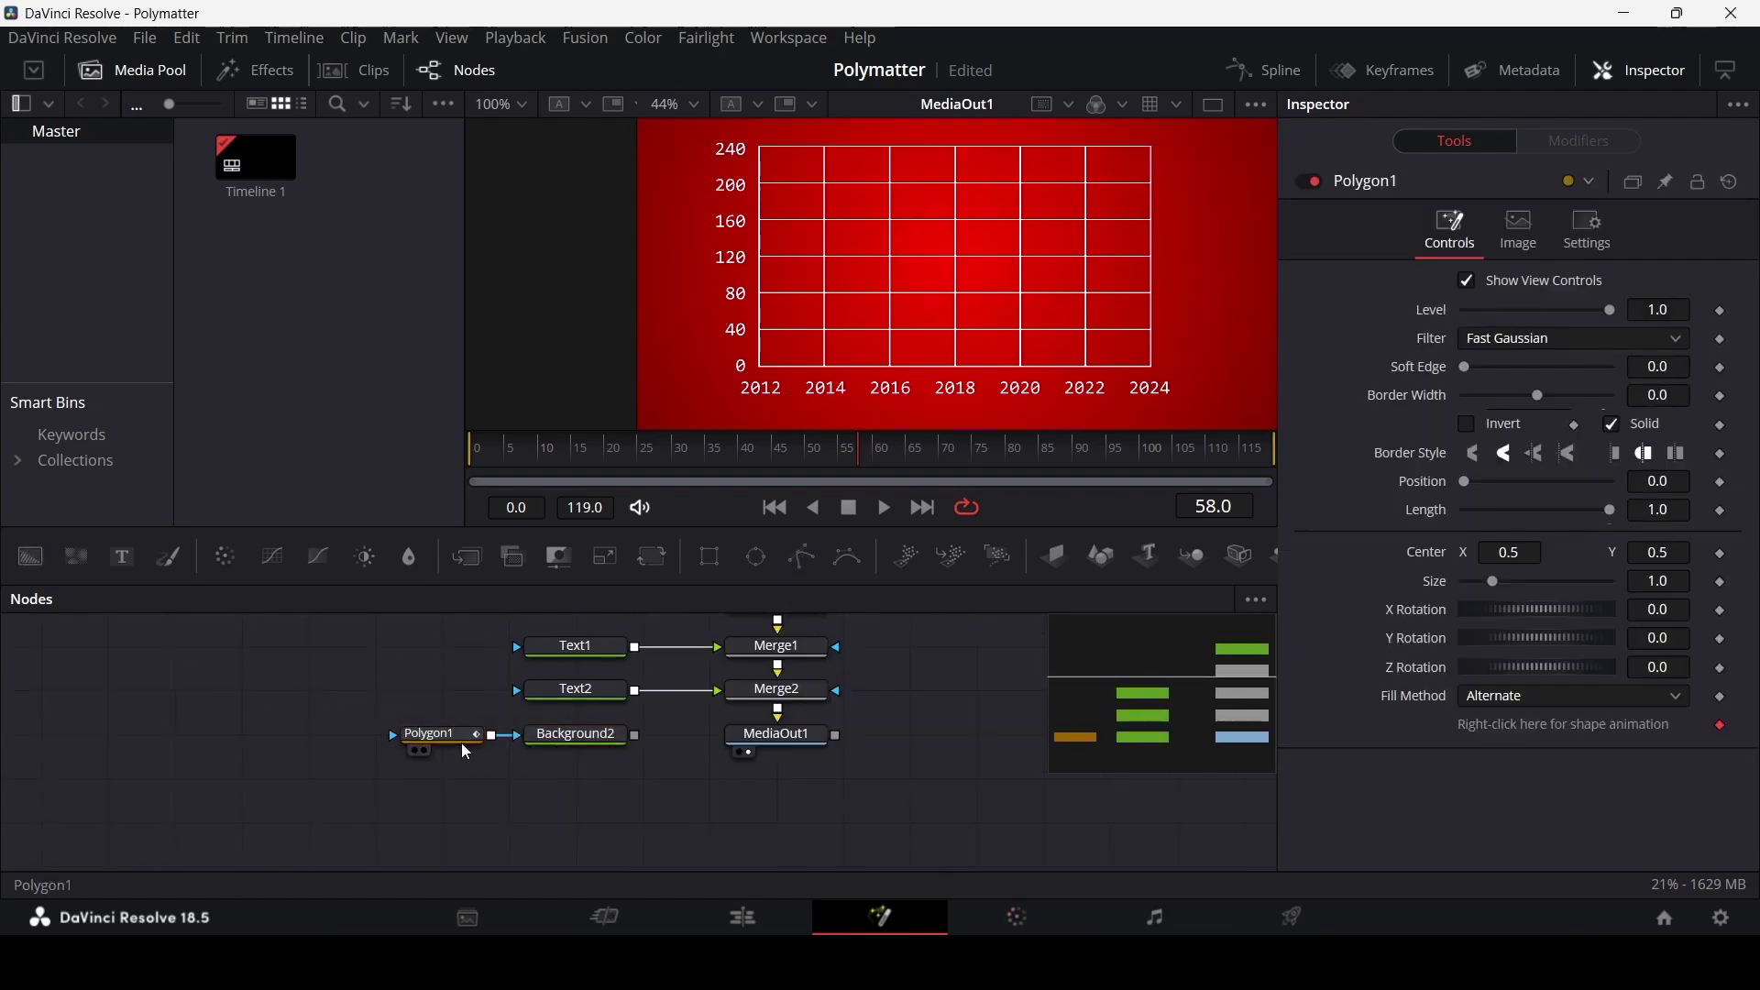
right_click(1510, 730)
left_click(1594, 648)
- Set Background2 to a light yellow solid color with red 1.0, green 1.0 and blue about 0.398
left_click(584, 738)
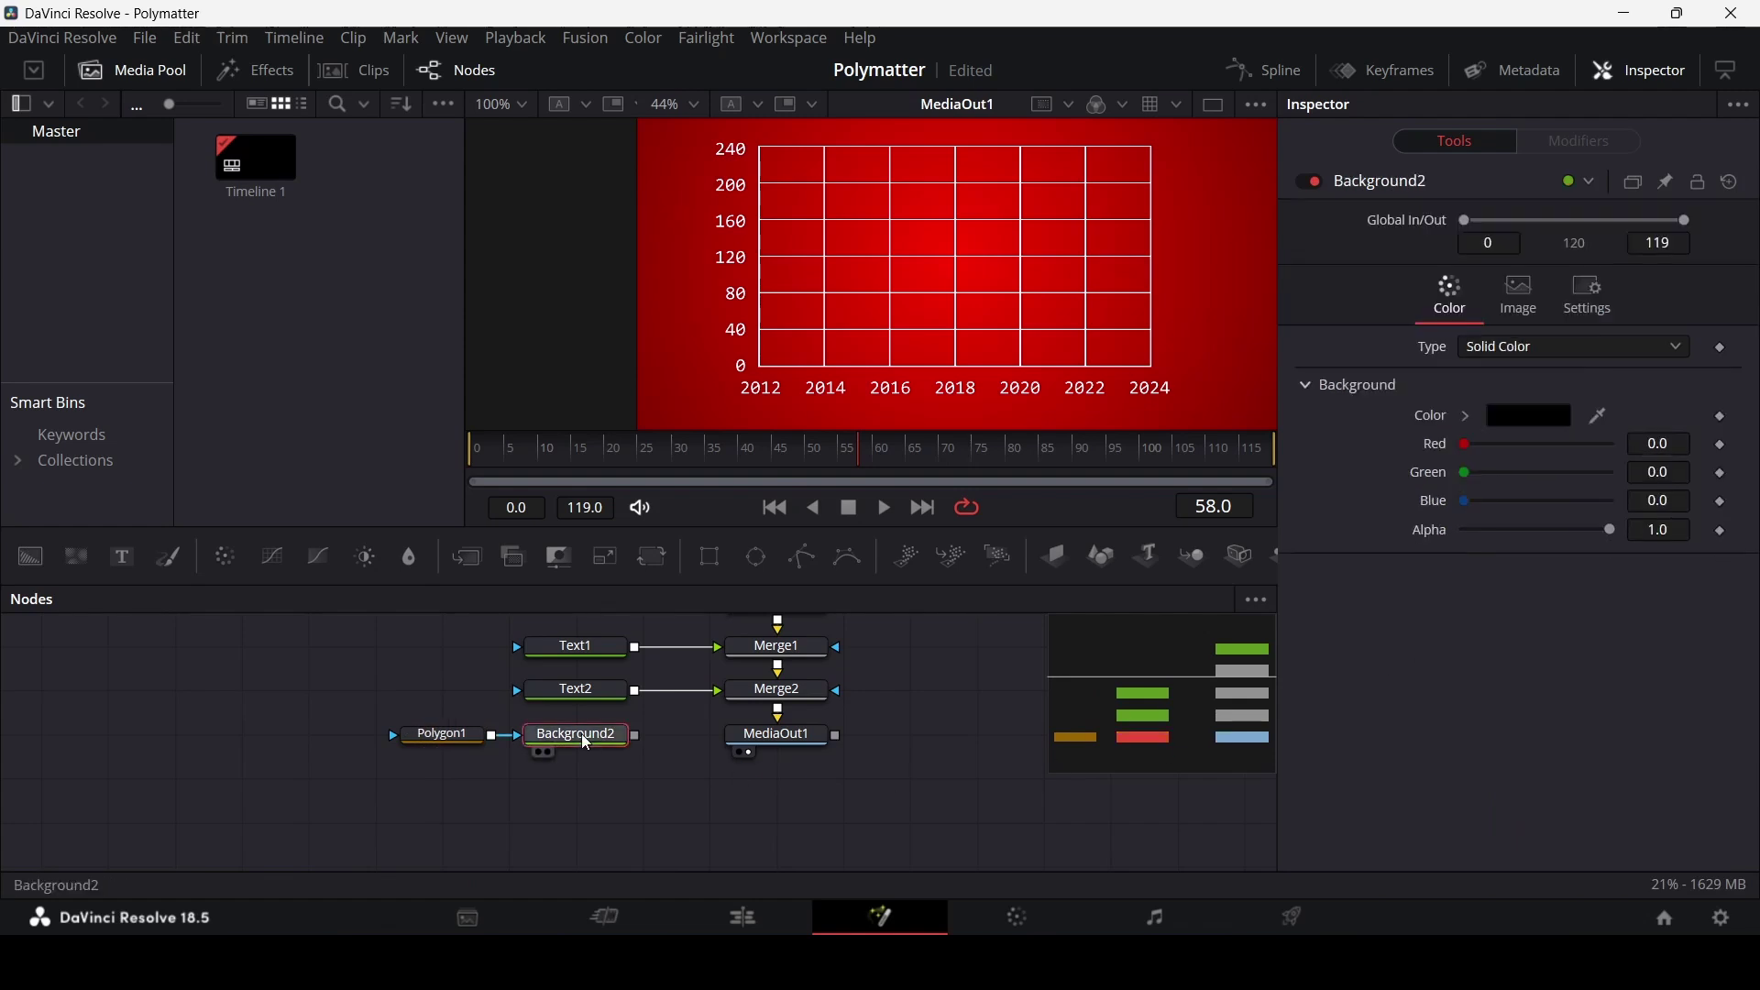
left_click_drag(1473, 449, 1674, 459)
left_click(1612, 449)
left_click(1513, 424)
left_click(1471, 417)
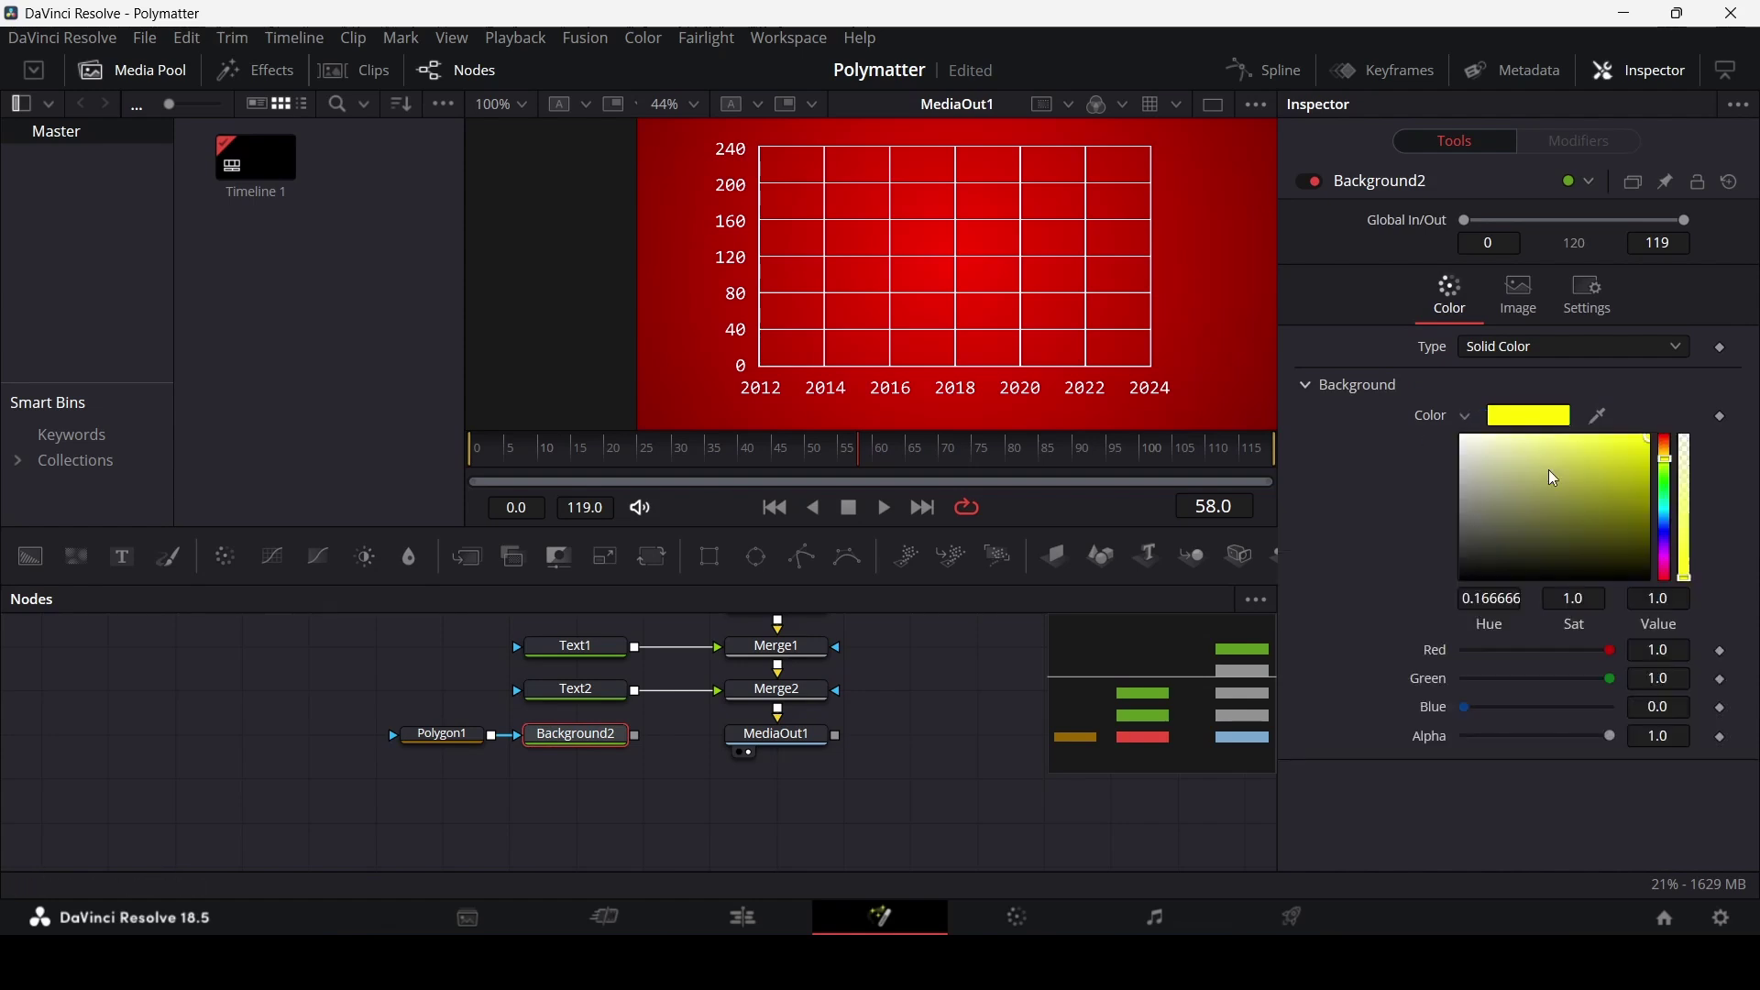
left_click_drag(1631, 448, 1607, 443)
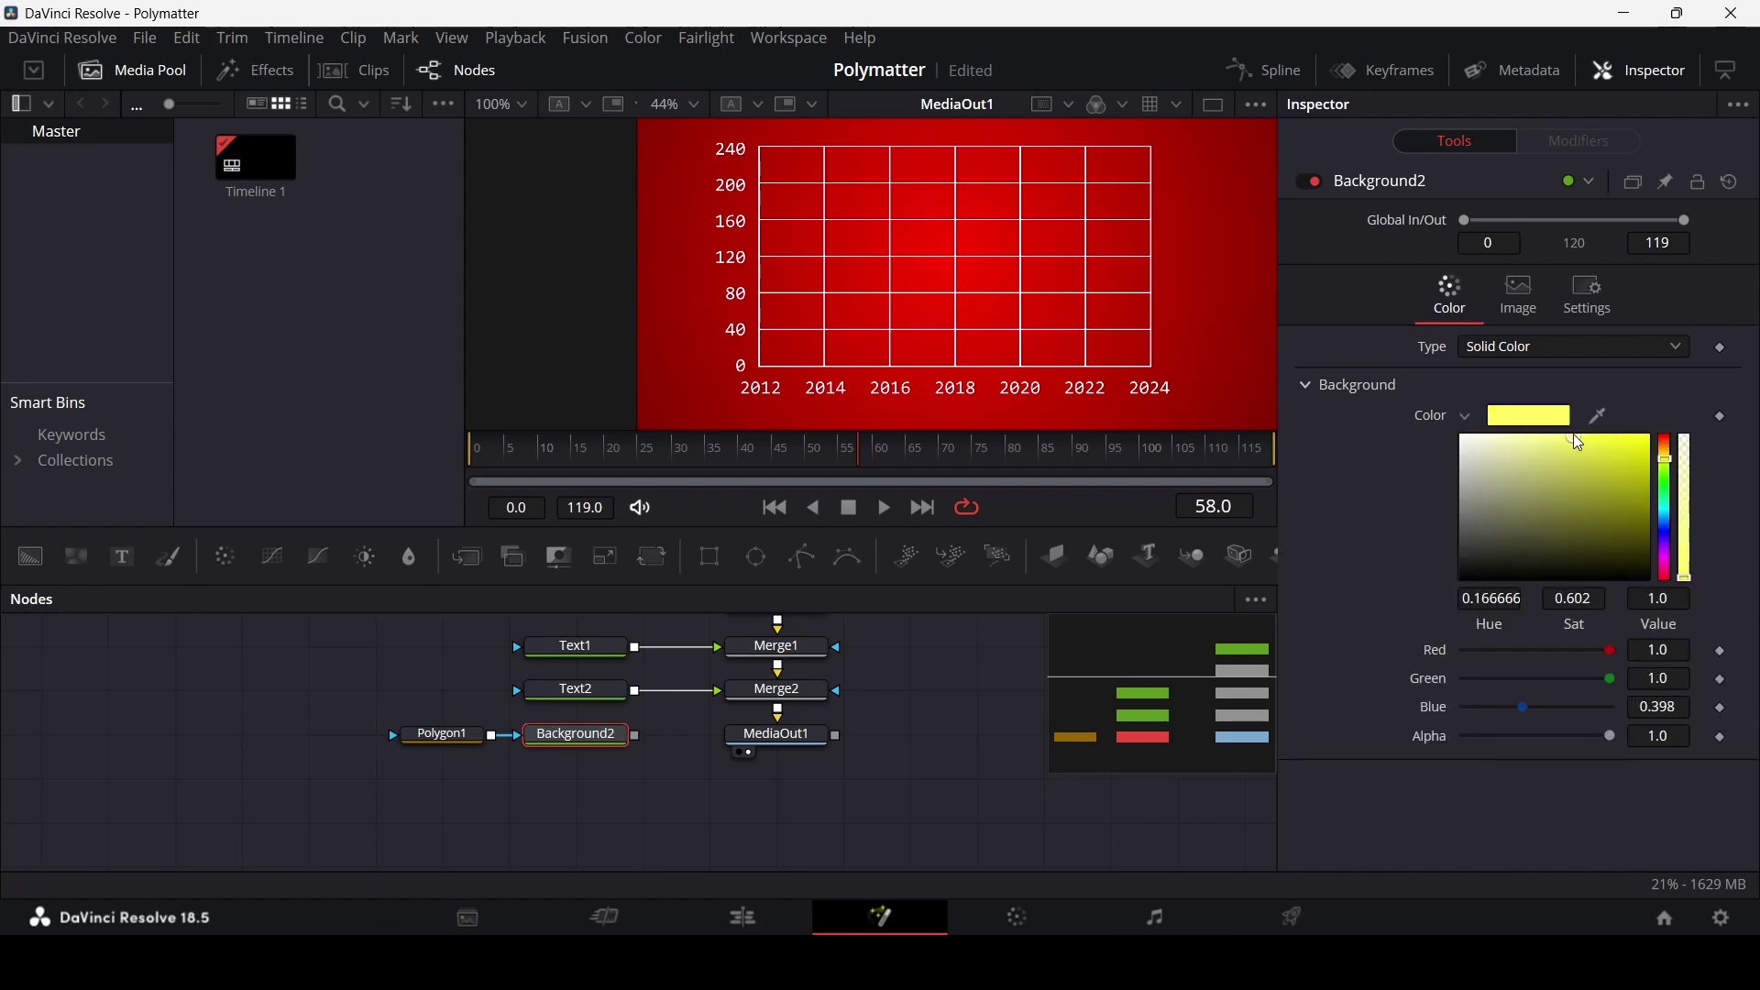
left_click(1468, 418)
left_click(896, 759)
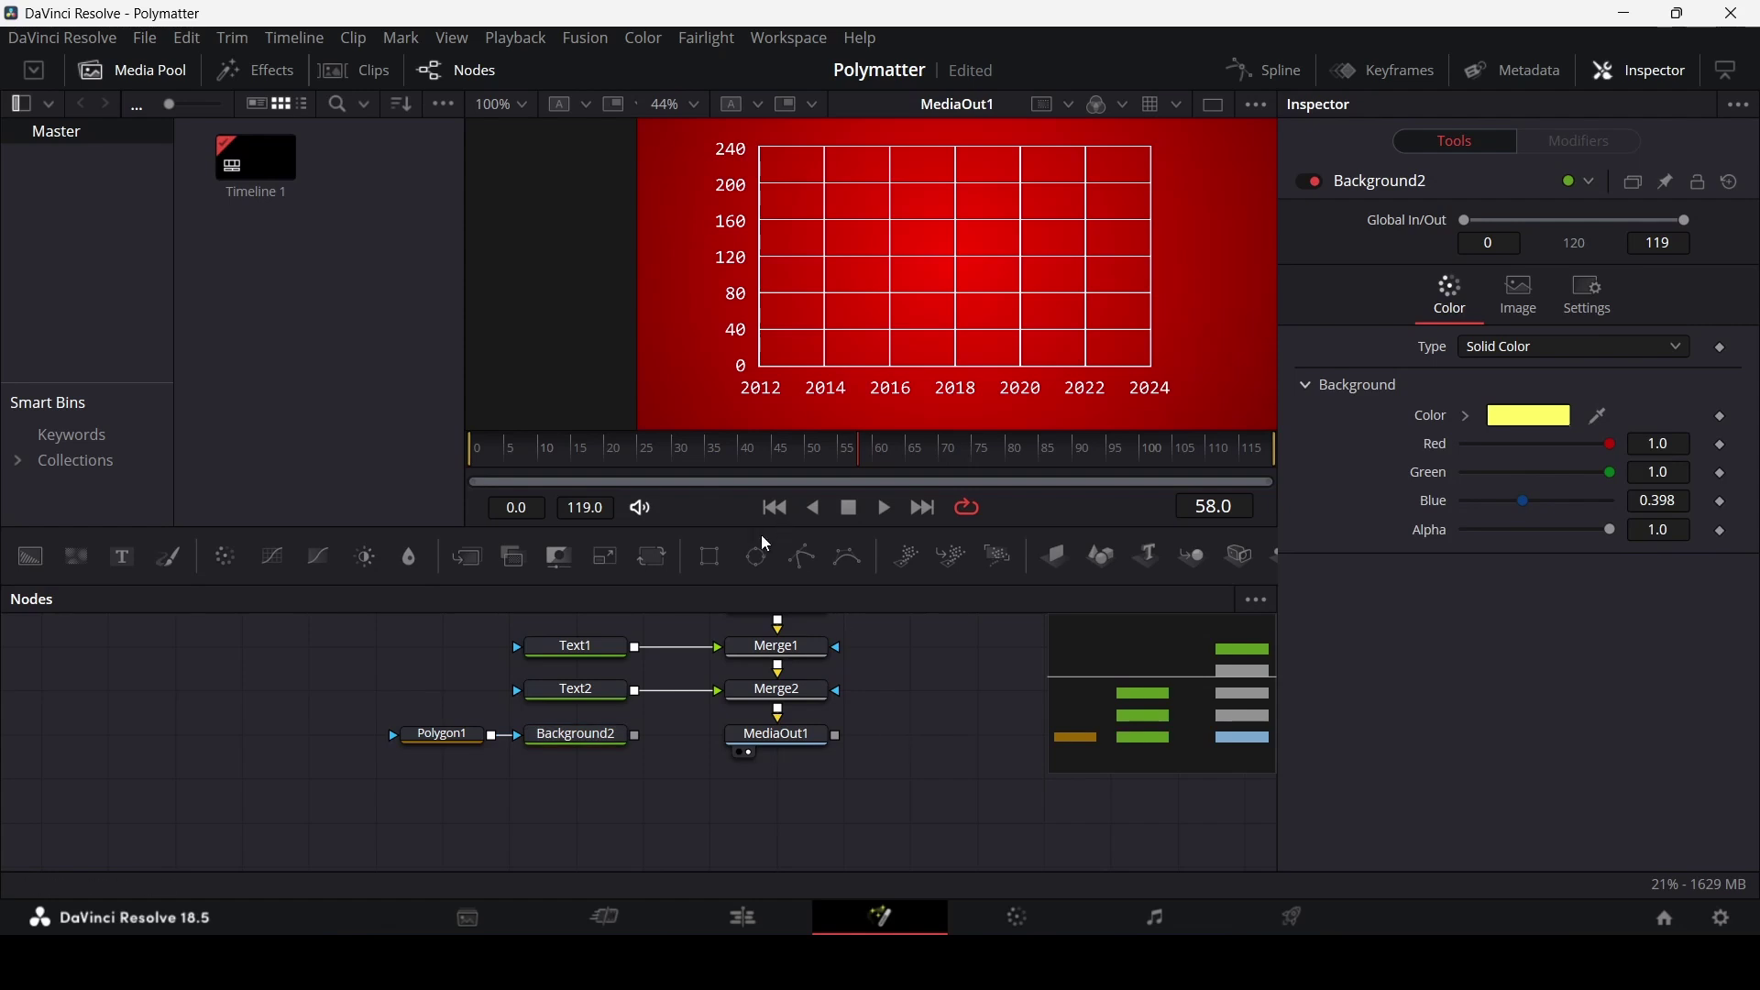
- Merge Background2 over the chart before MediaOut1, and make Polygon1 a non-solid outline with a border width of 0.005
left_click_drag(634, 736, 781, 735)
left_click(447, 736)
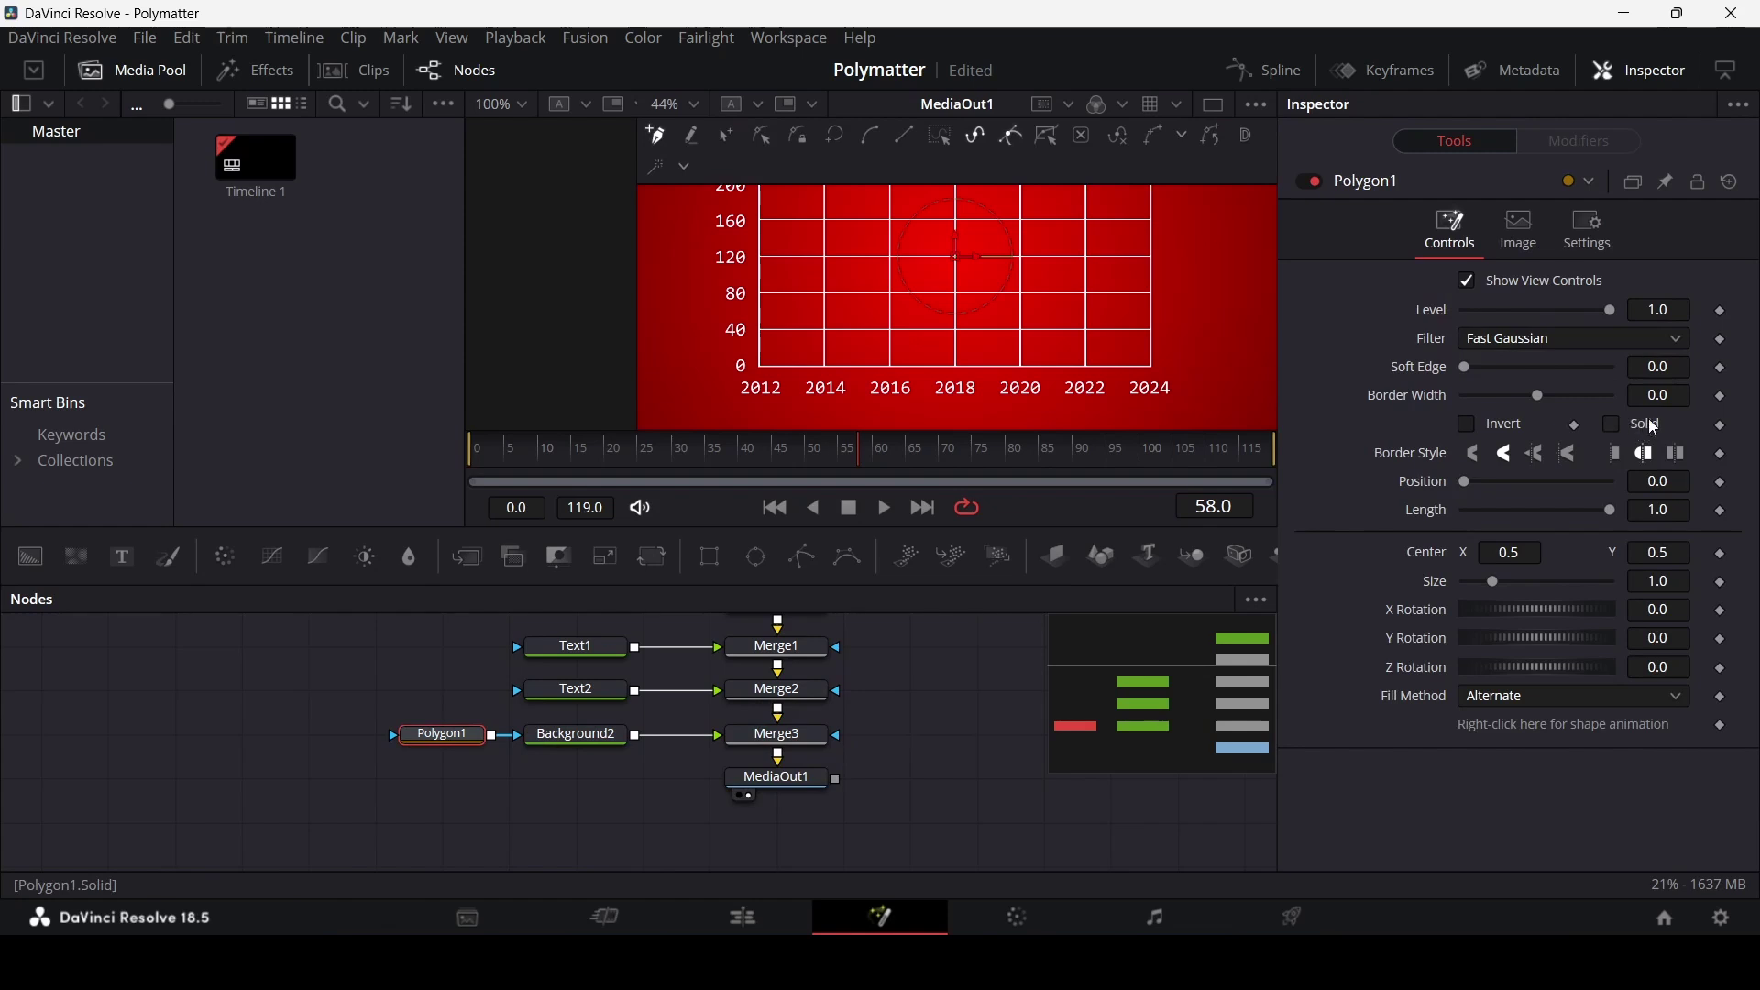
type("06")
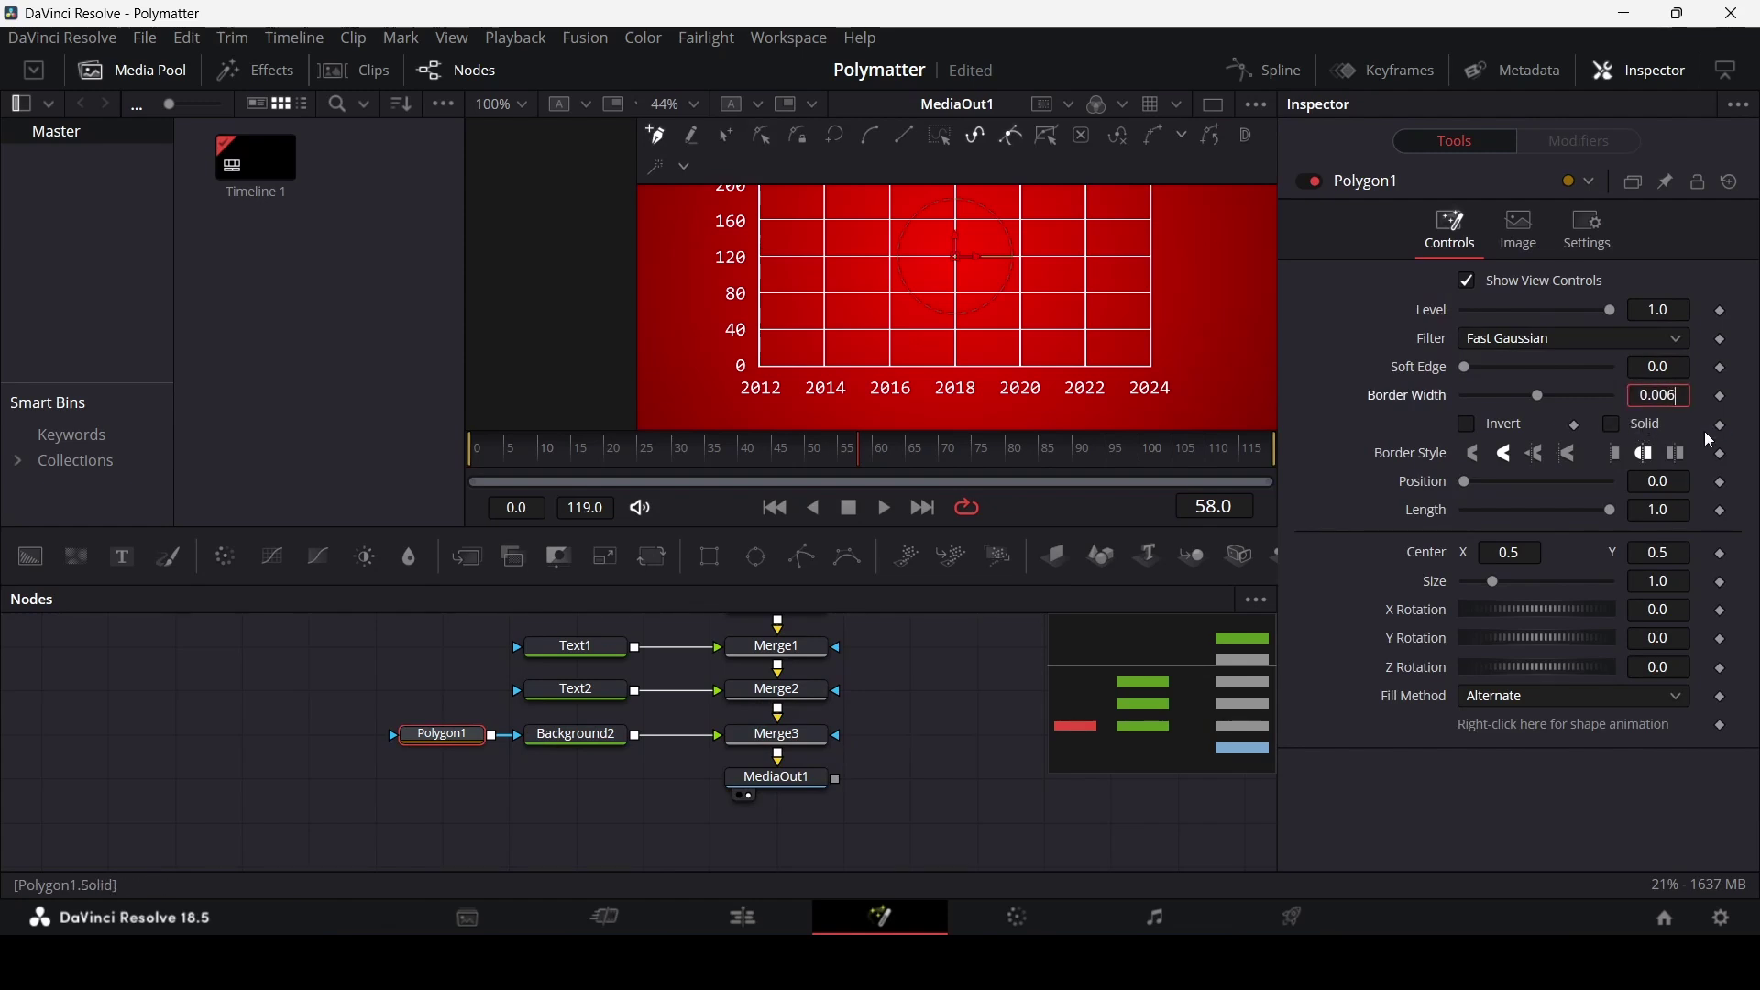
key("Return")
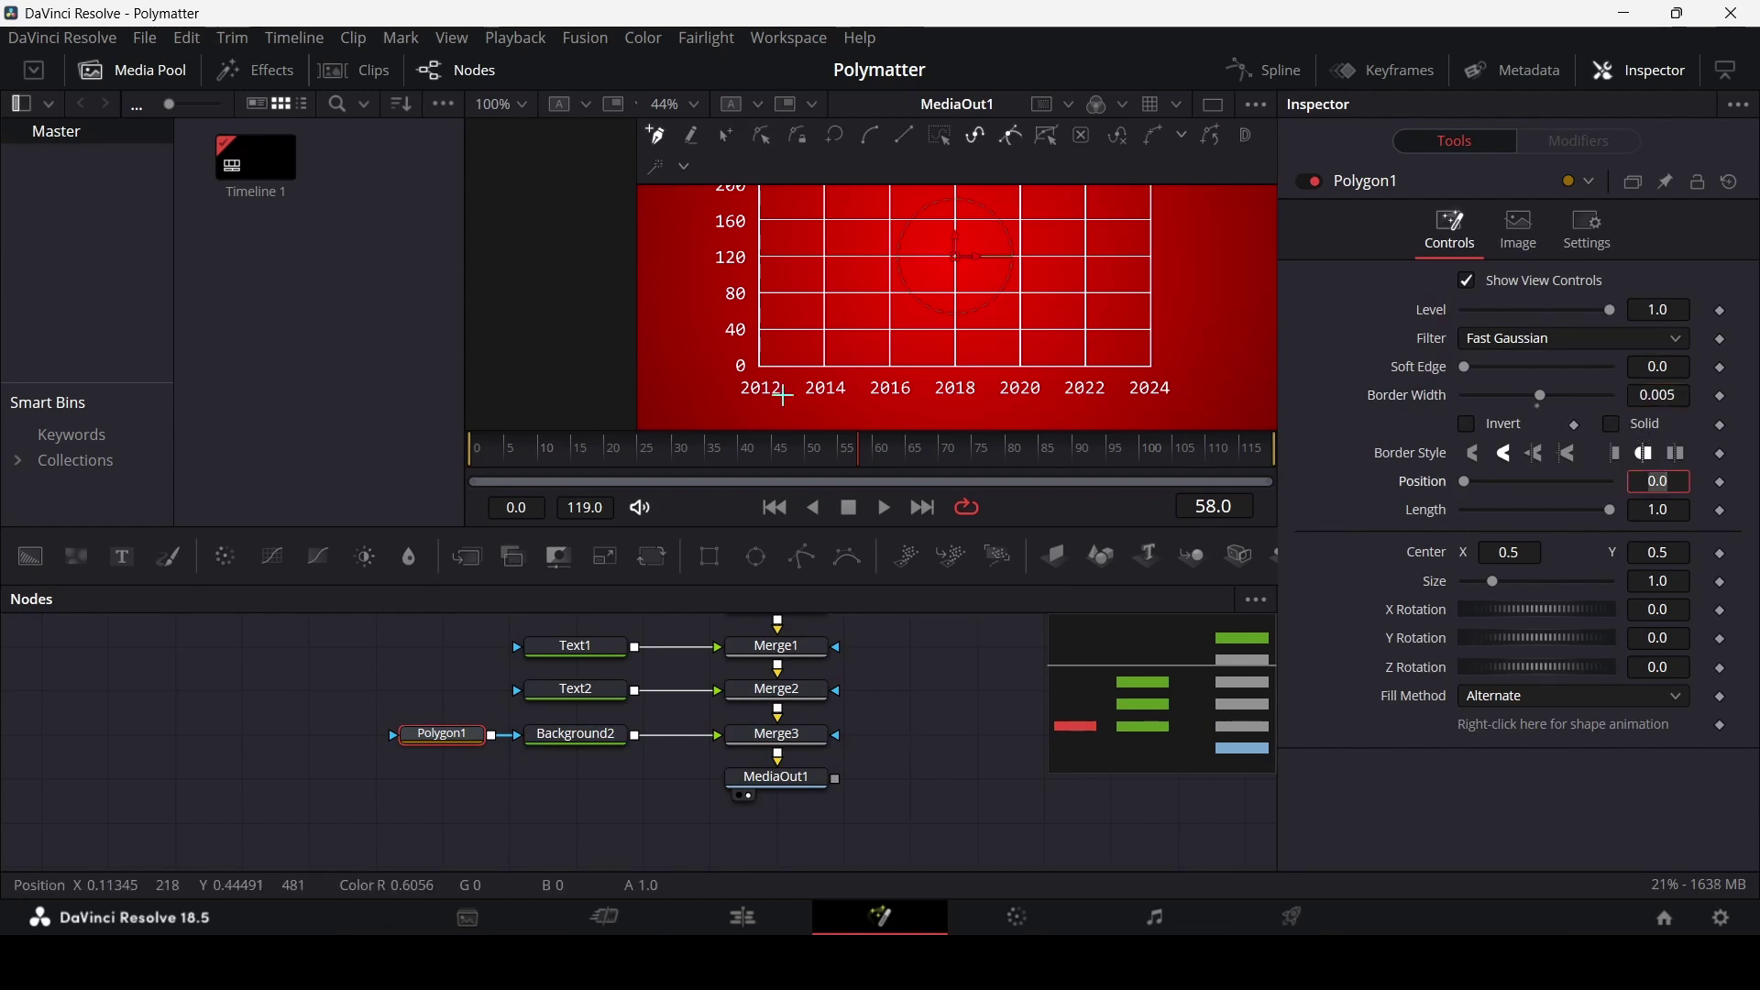
- Draw Polygon1 as an open, rising graph line from 0 at 2012, through about 40 at 2014, to about 220 at 2024
scroll(898, 319, "down", 2)
scroll(885, 307, "up", 4)
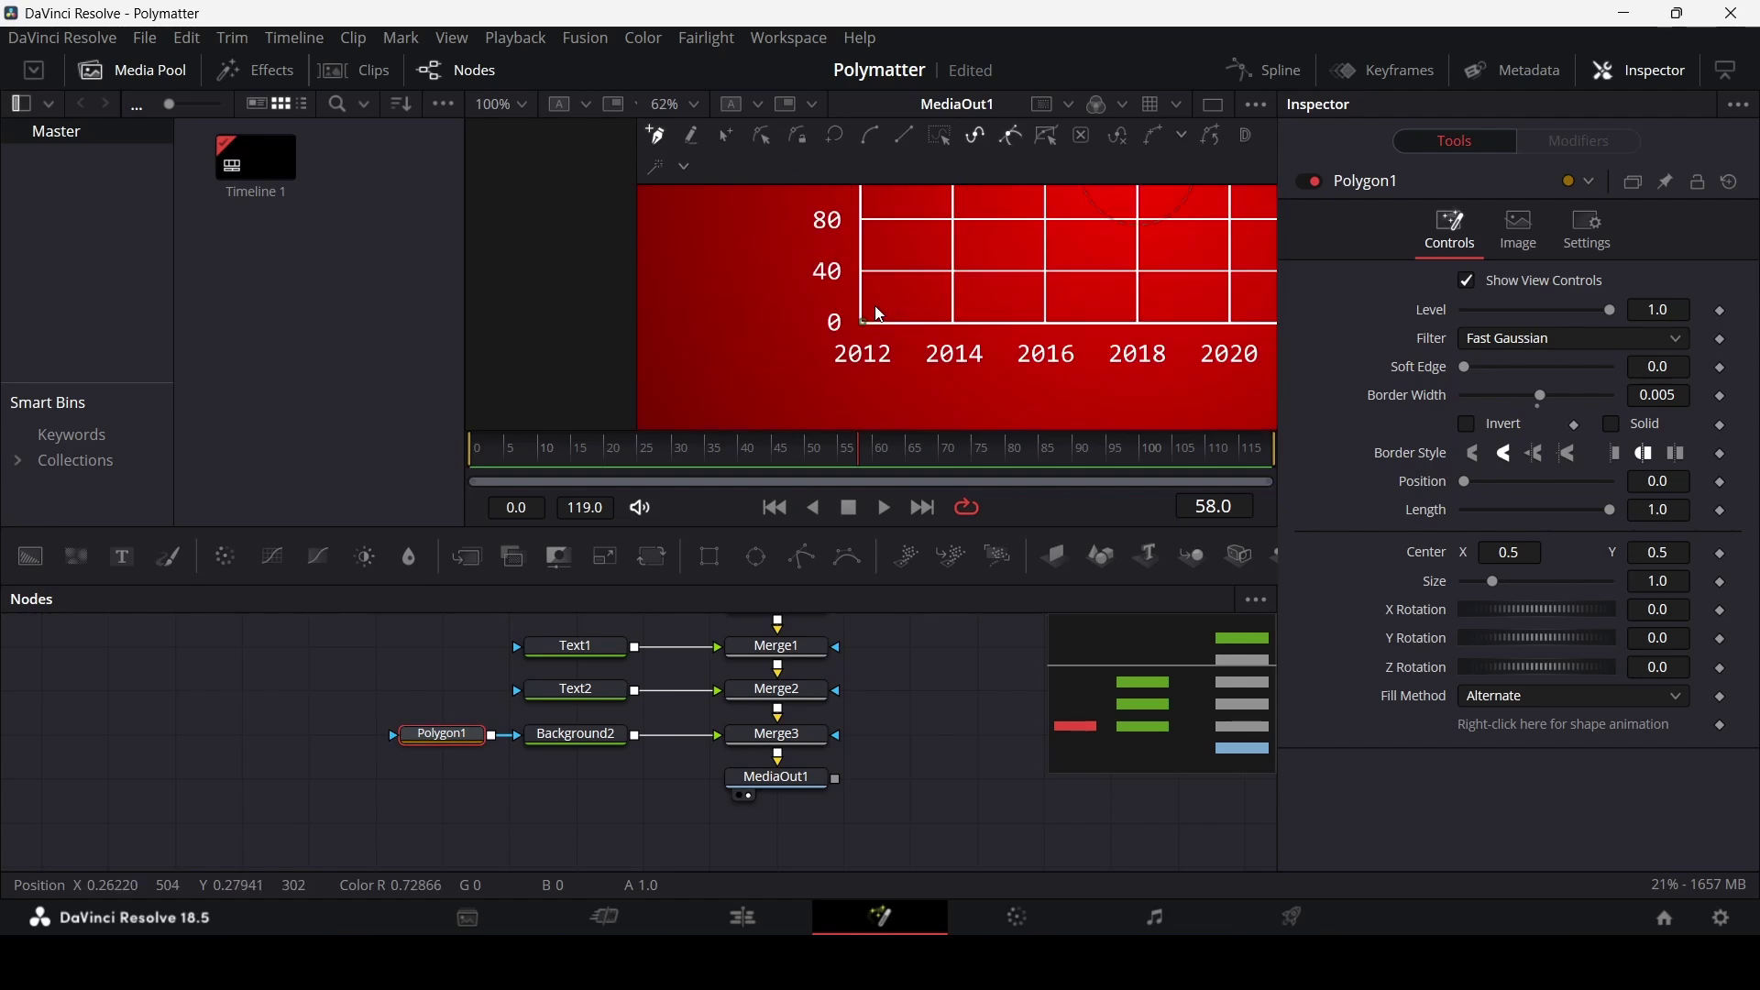
scroll(867, 345, "up", 3)
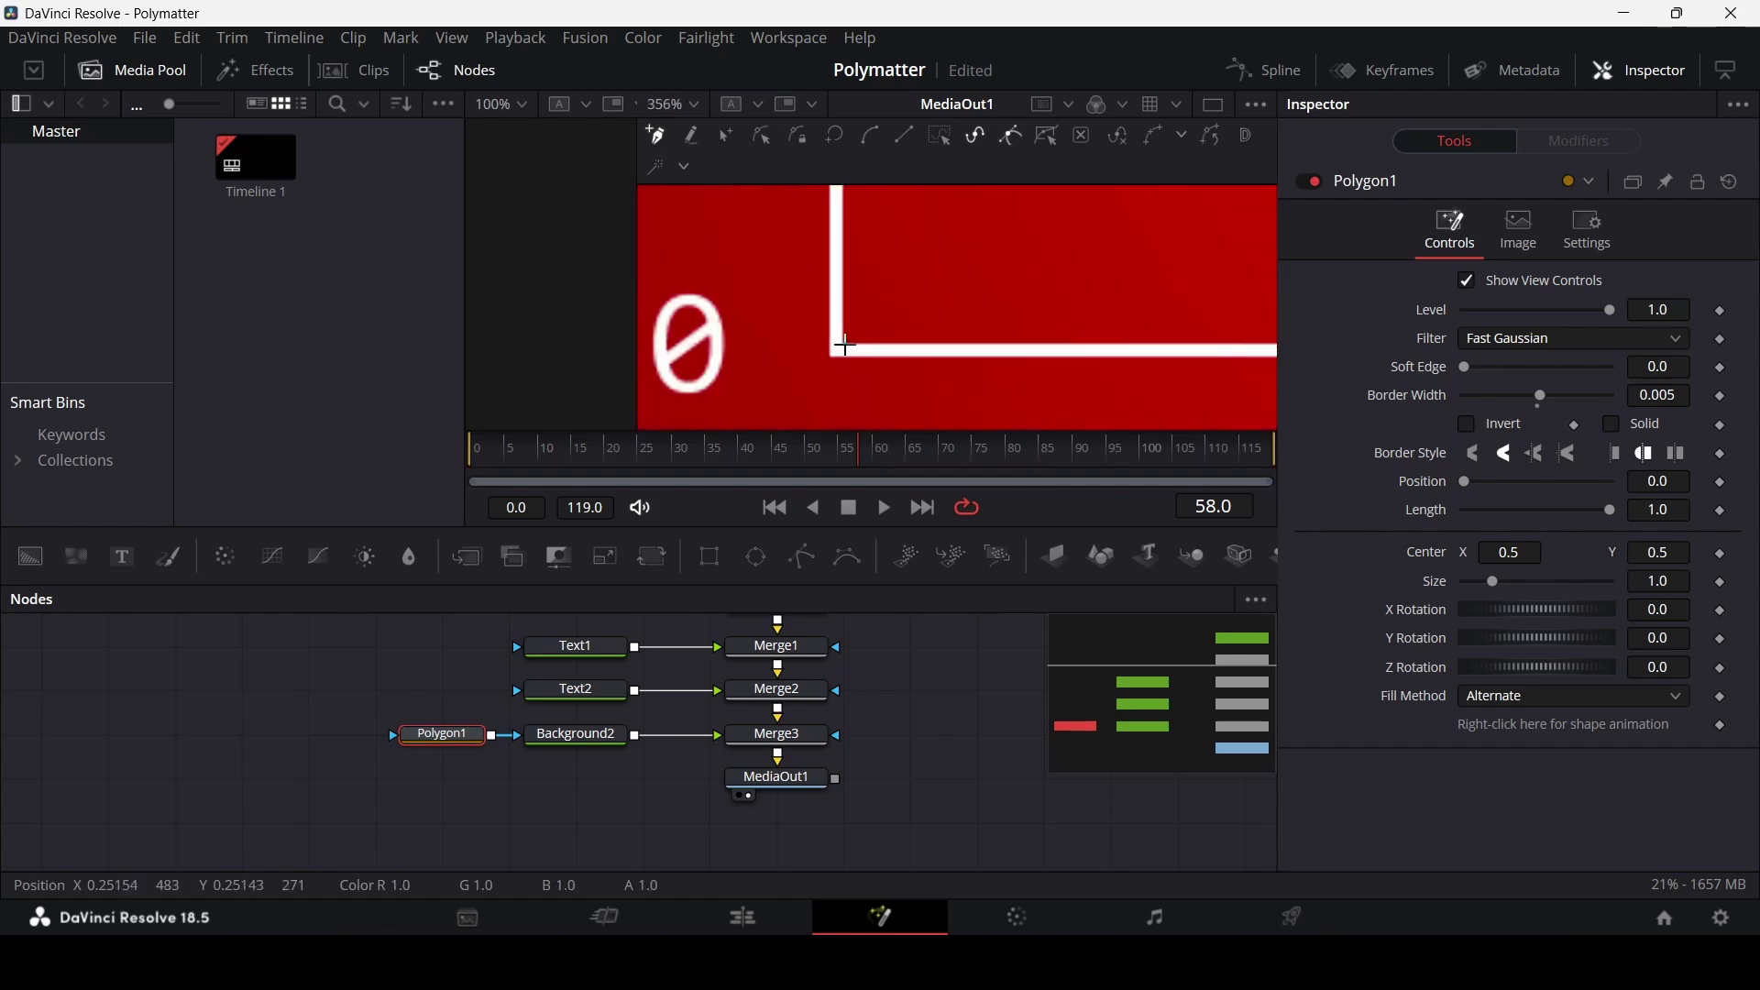
scroll(982, 311, "down", 4)
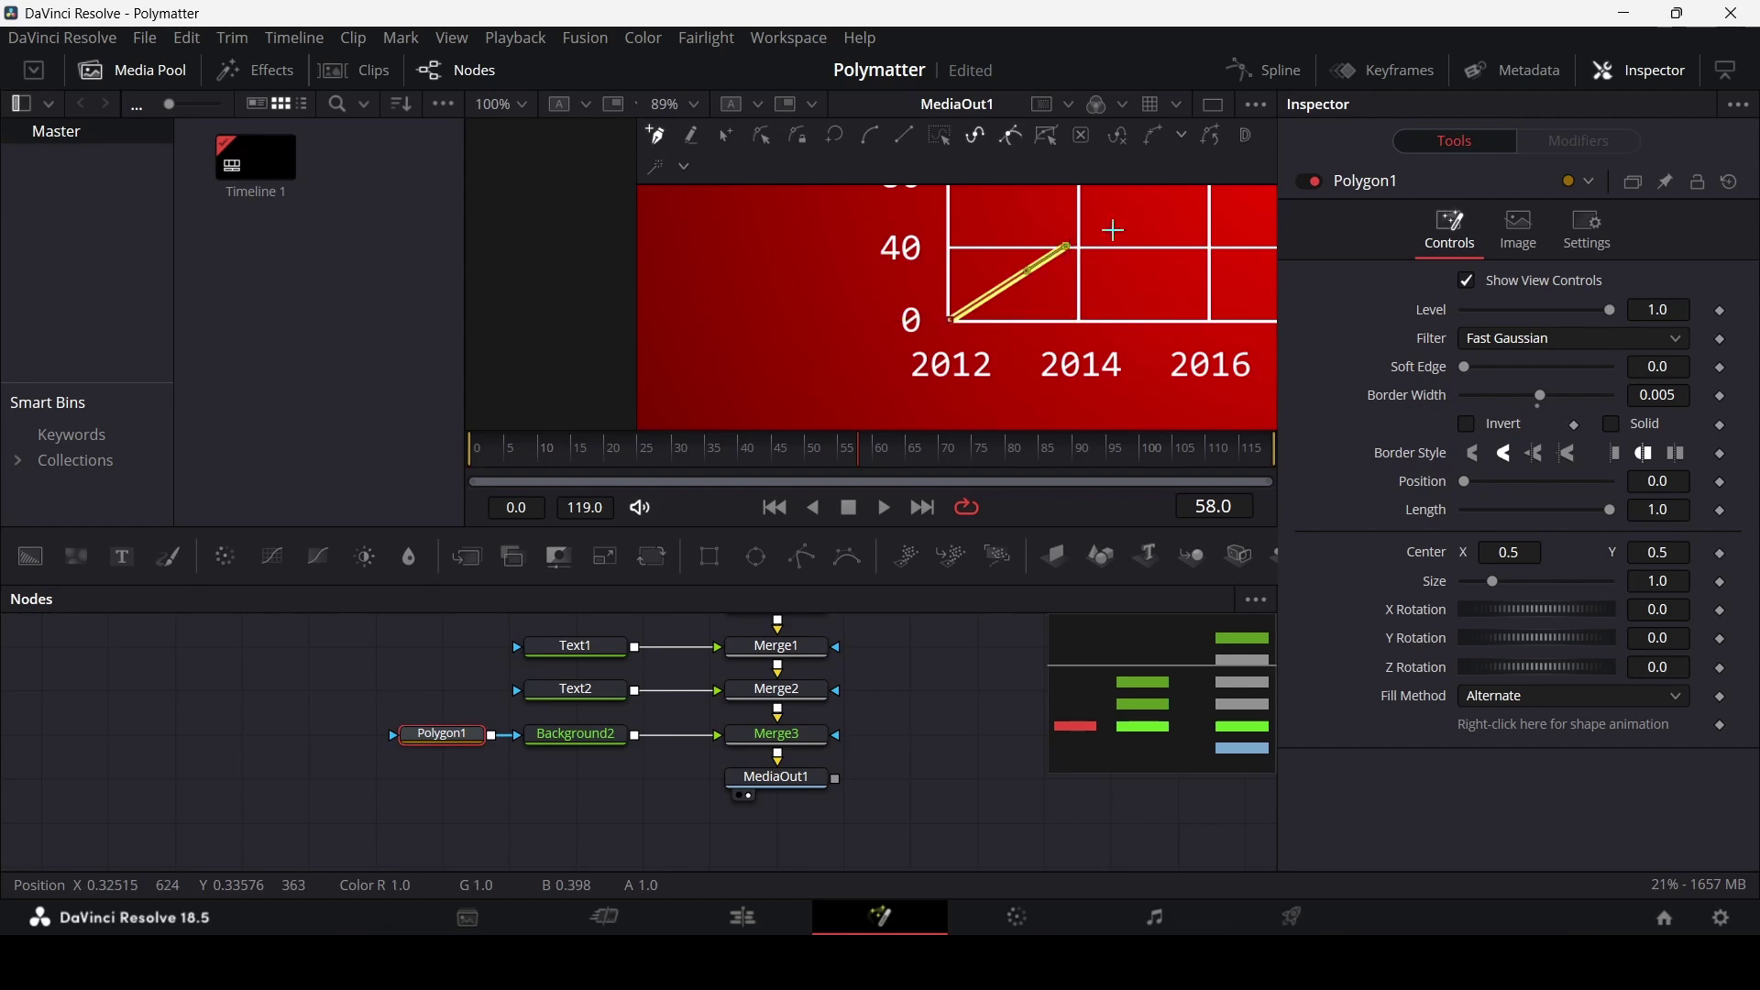
left_click(1022, 264)
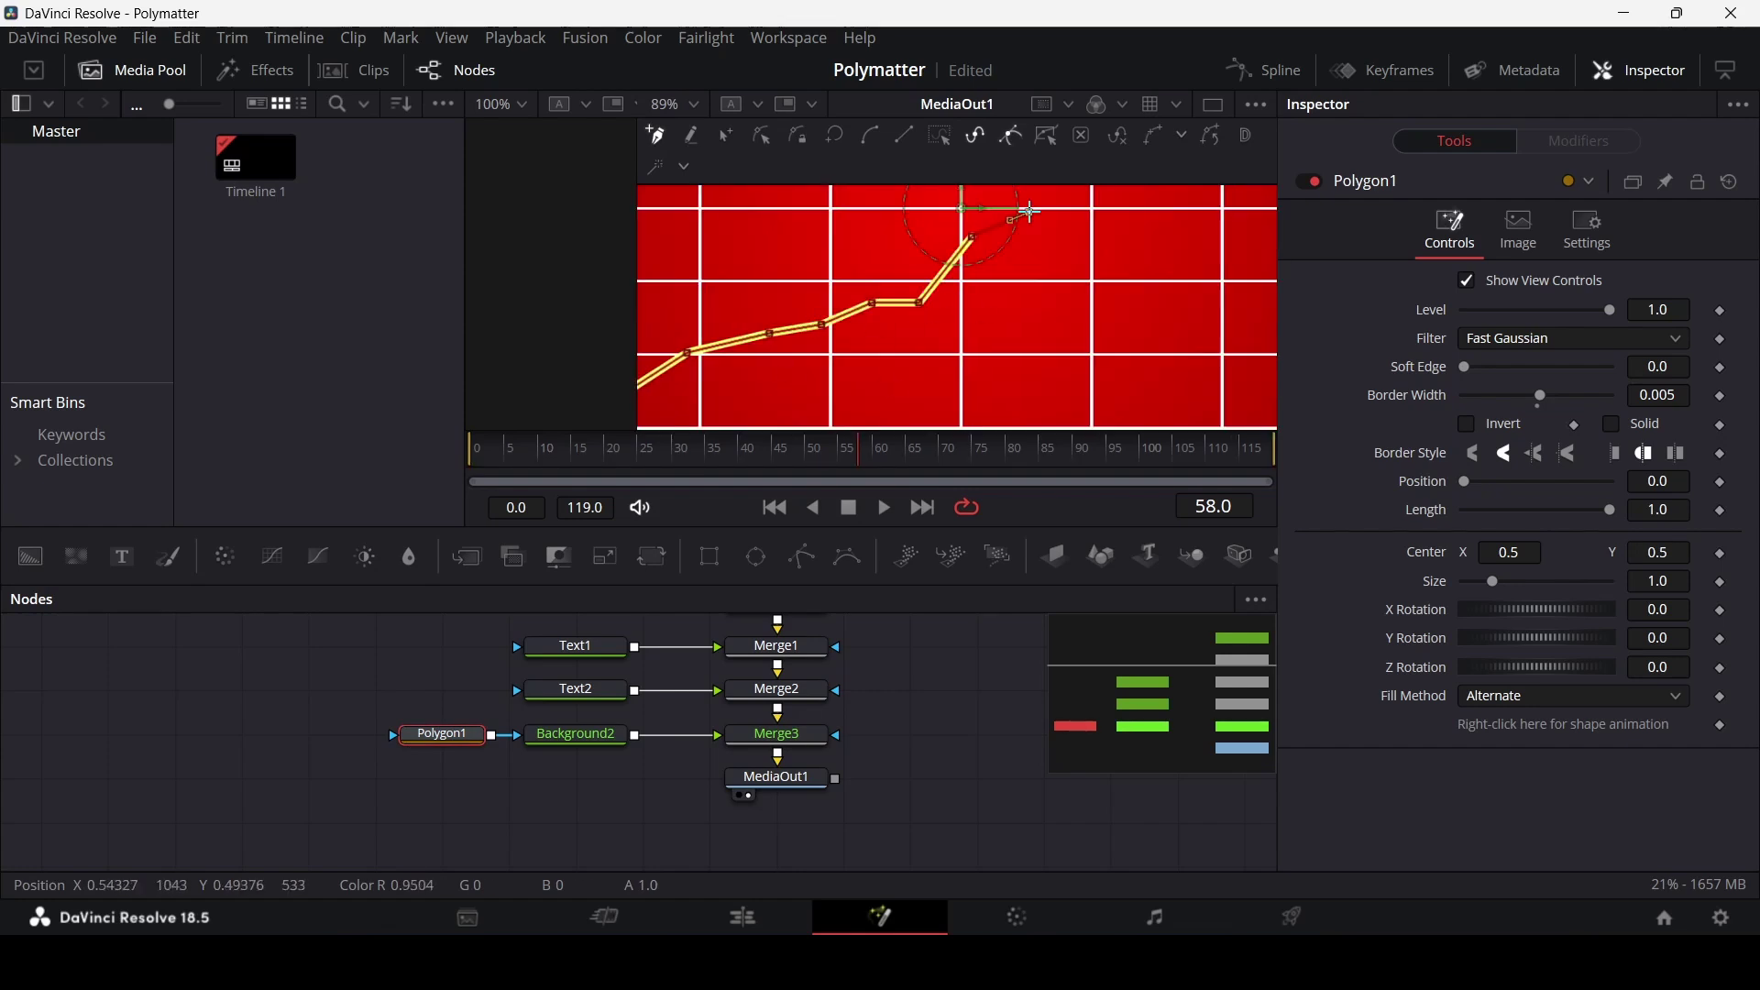
scroll(1031, 211, "up", 6)
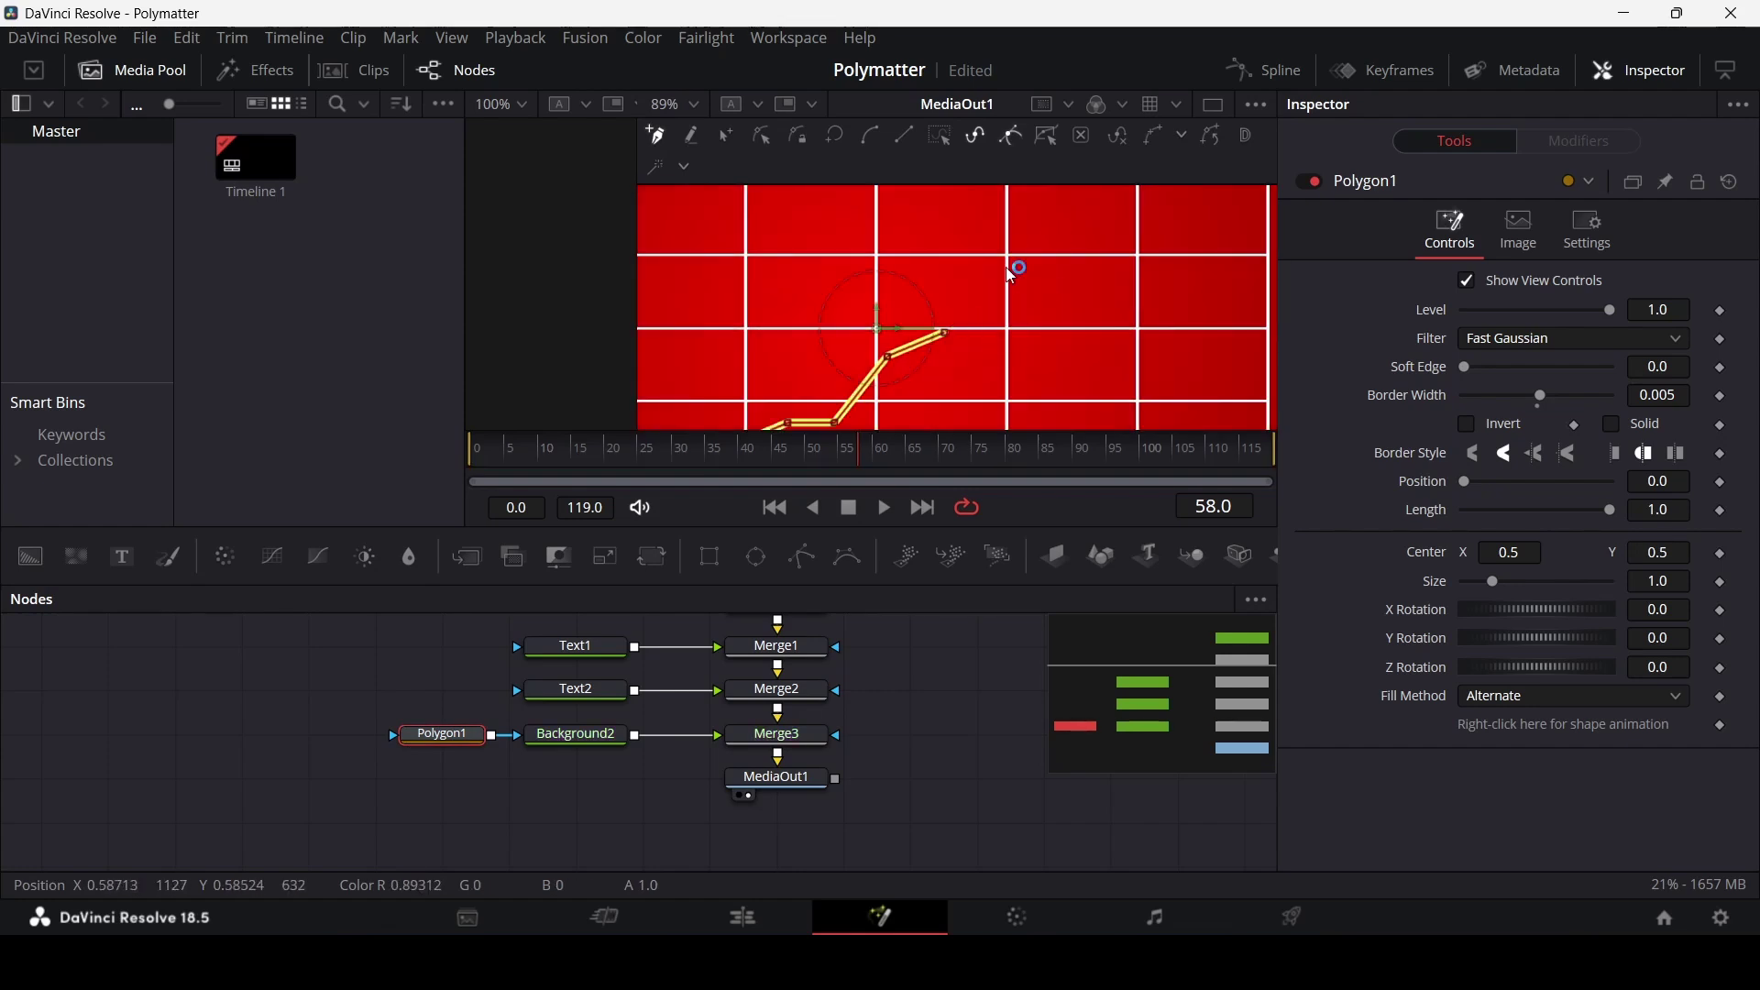
scroll(1197, 231, "down", 8)
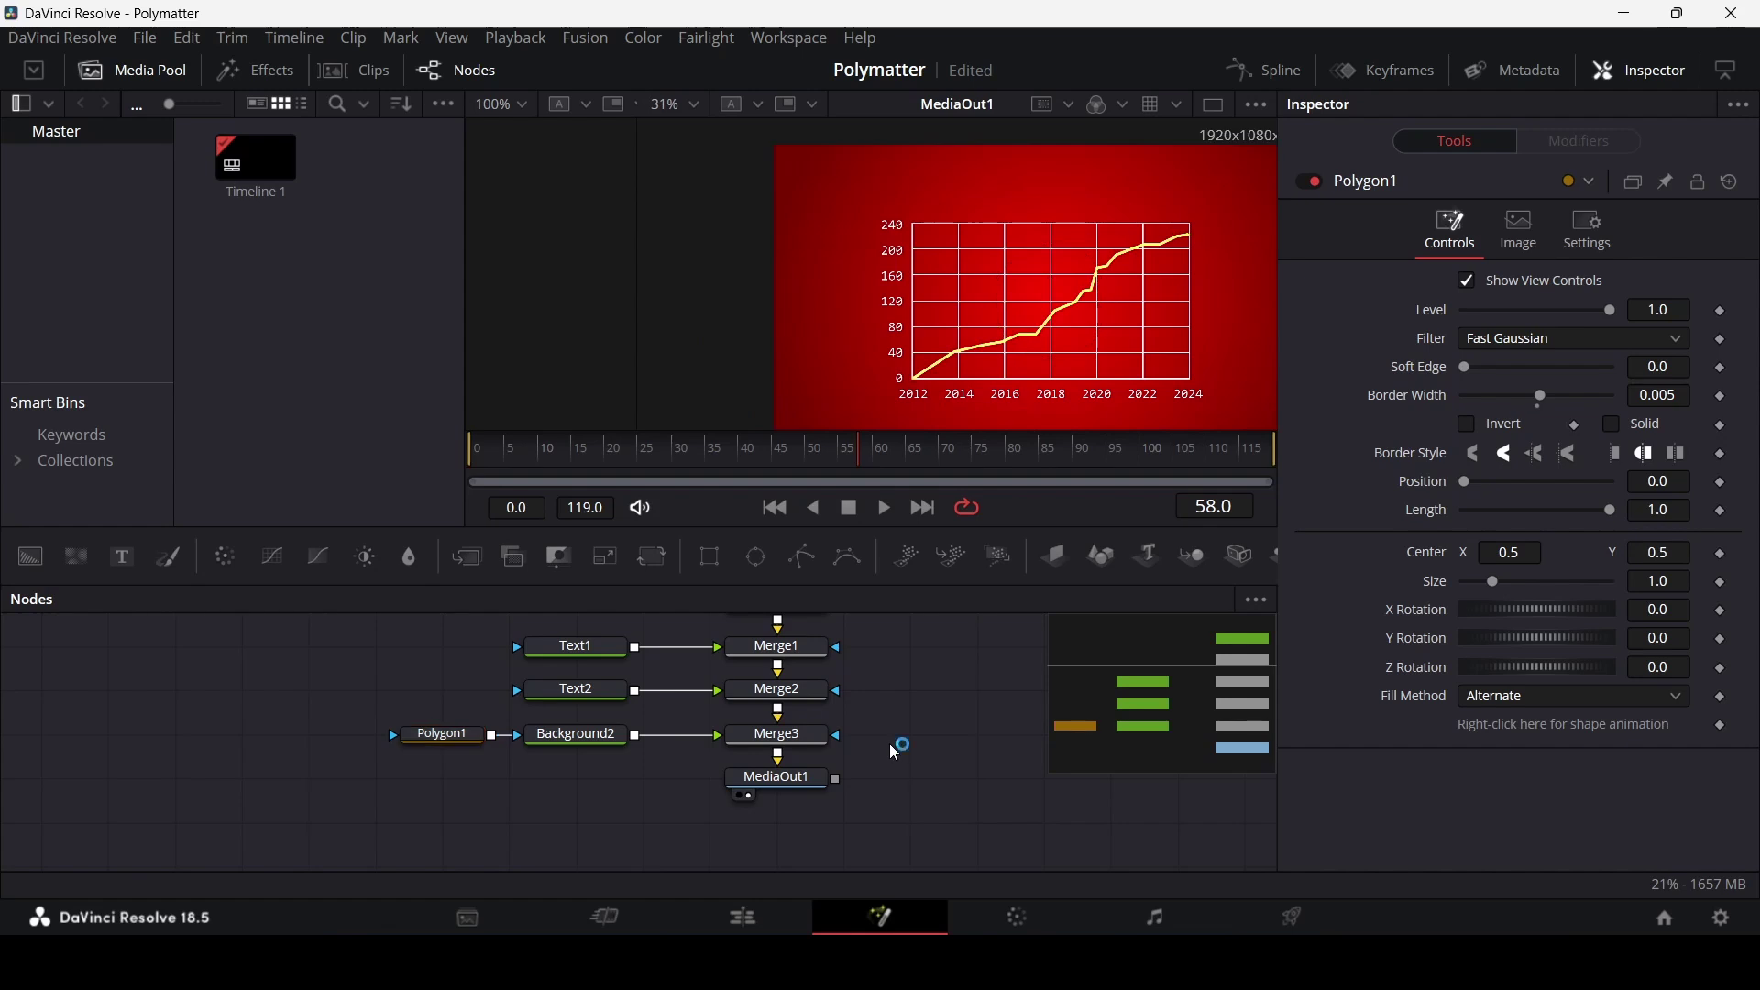
- Make the graph line's yellow more saturated by lowering Background2's blue value to about 0.223
left_click(575, 735)
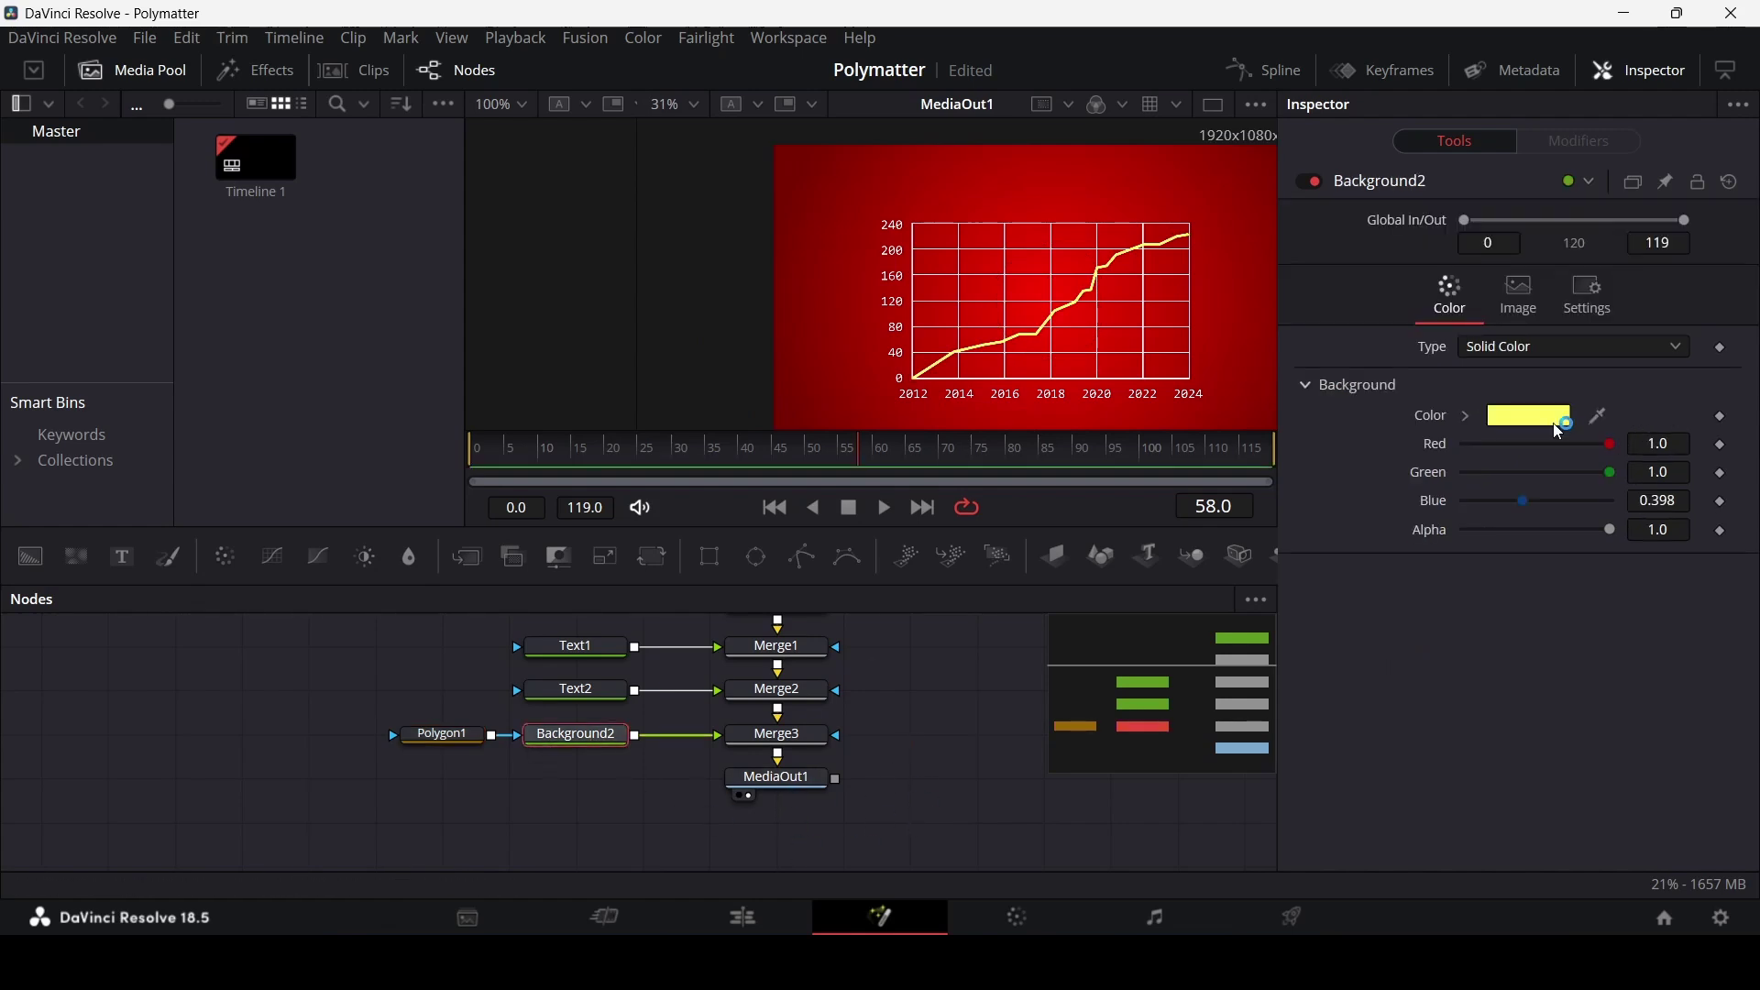
left_click(1473, 425)
left_click_drag(1584, 444, 1614, 443)
left_click(1469, 418)
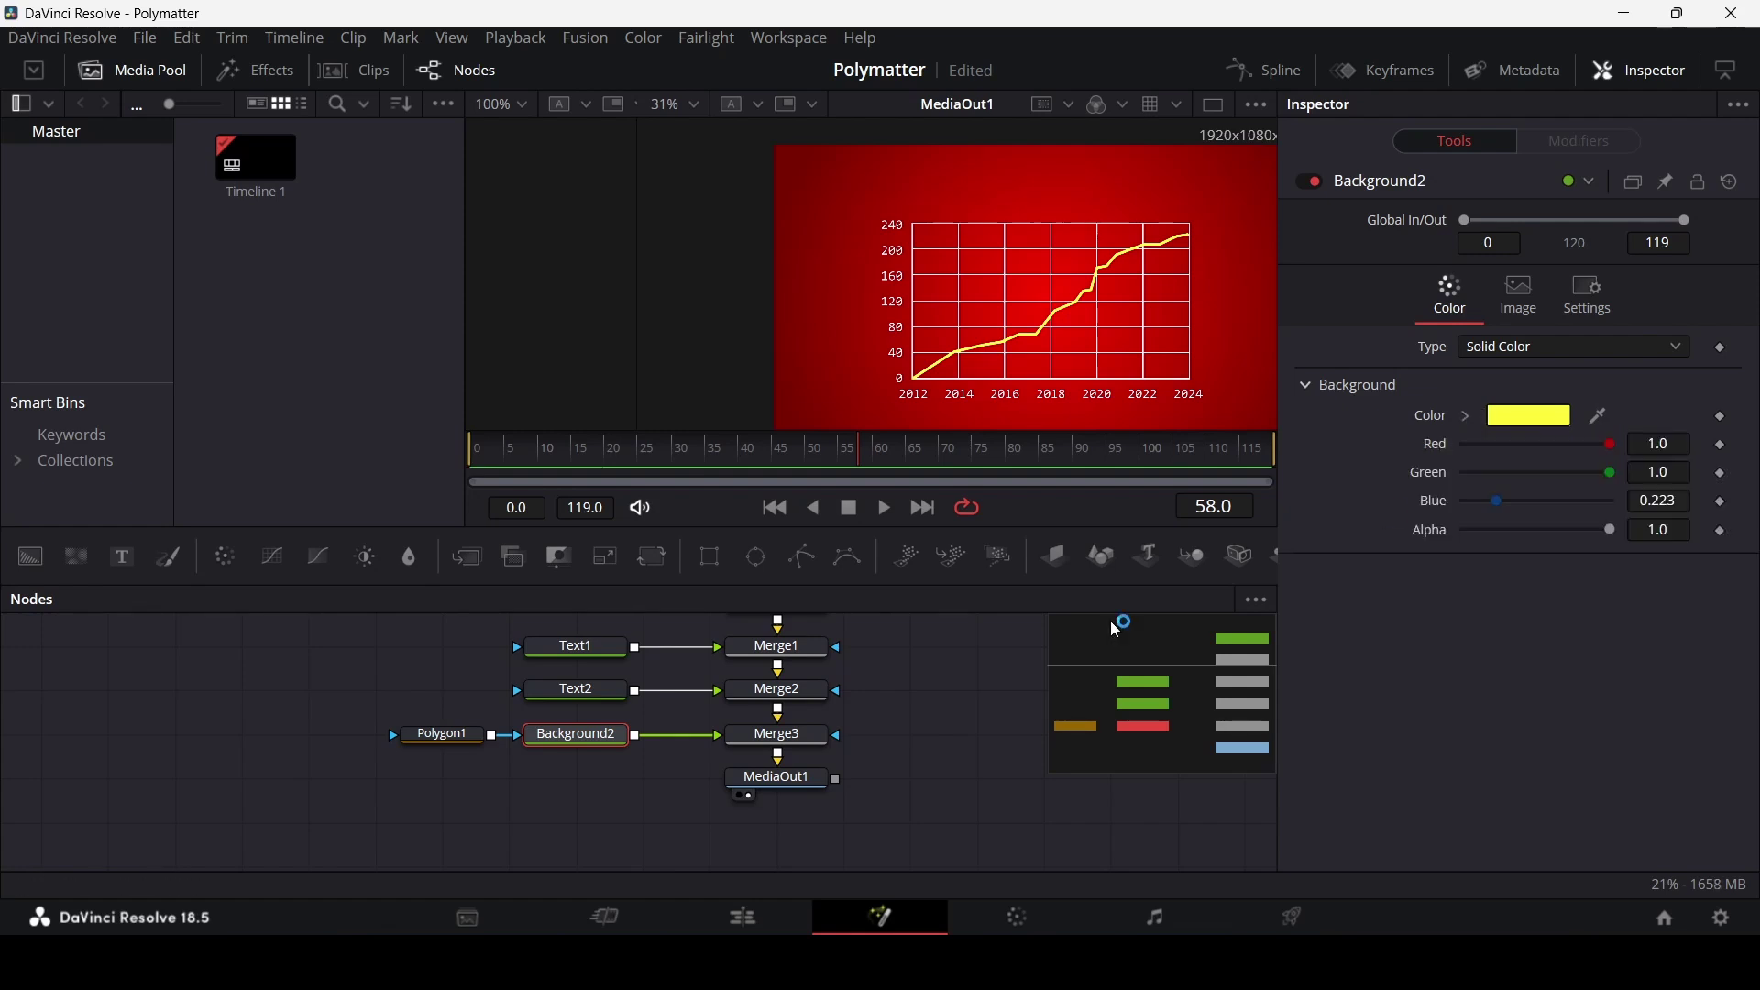
- Make room beside Background2 and insert a Drop Shadow node between Background2 and Merge3
left_click(945, 678)
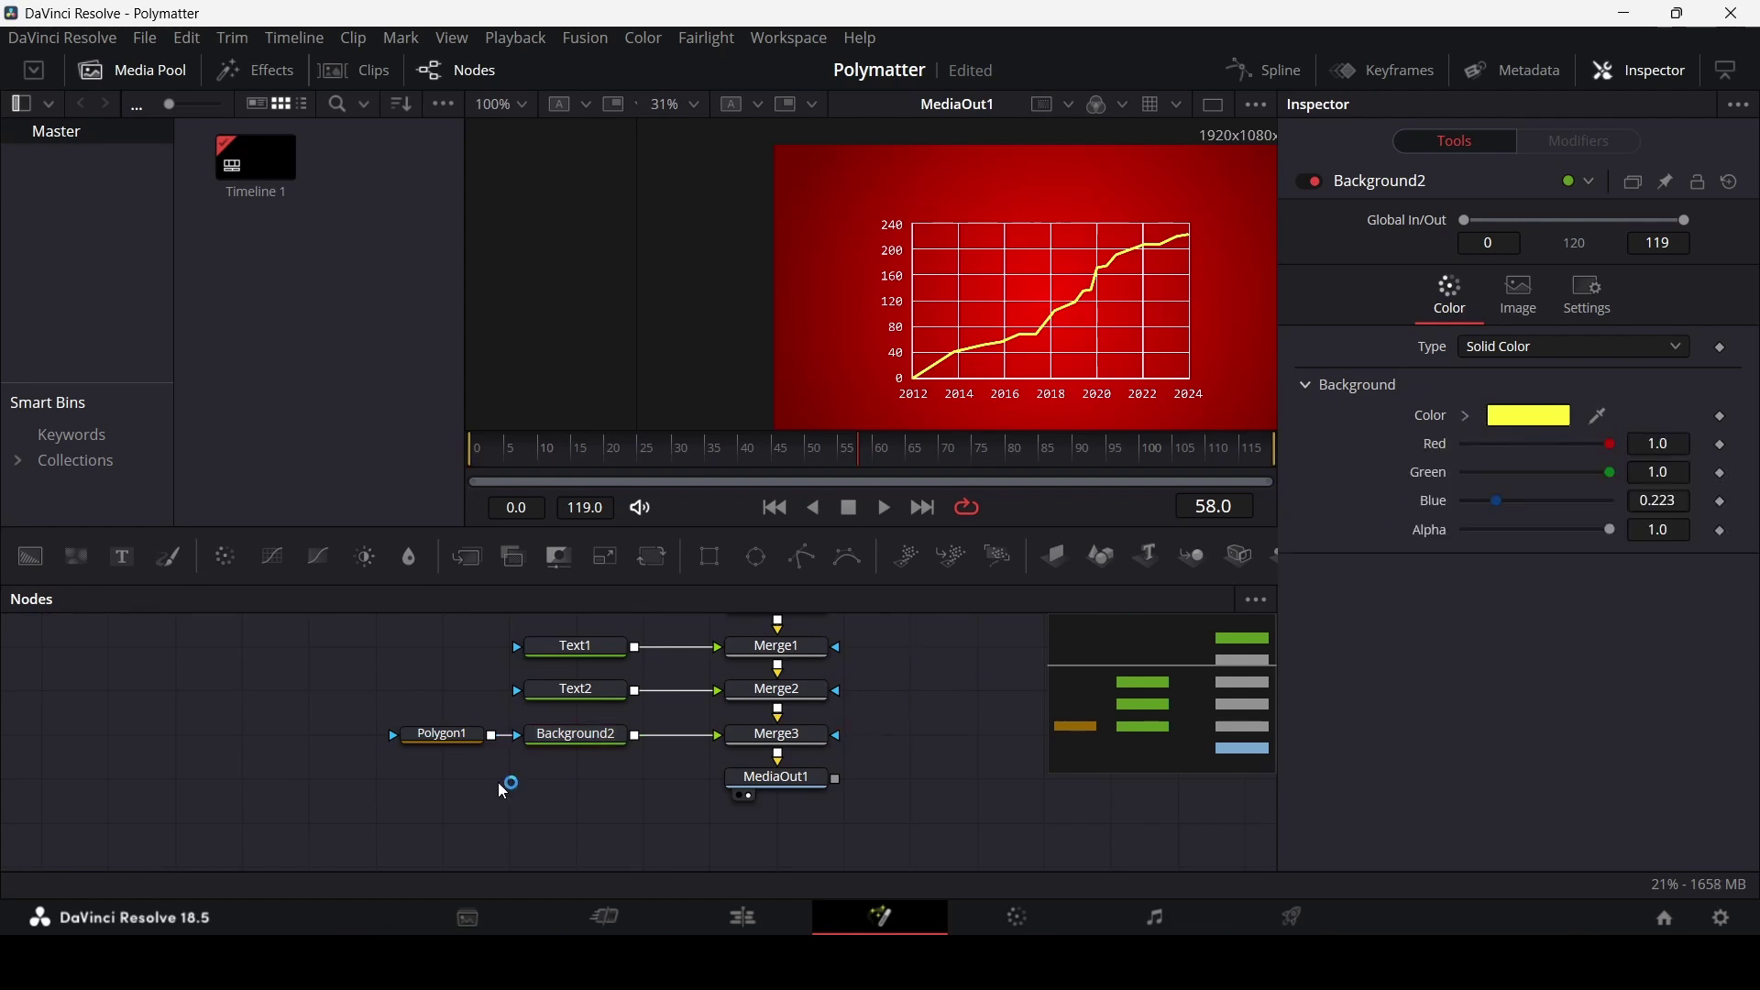
left_click_drag(458, 794, 527, 733)
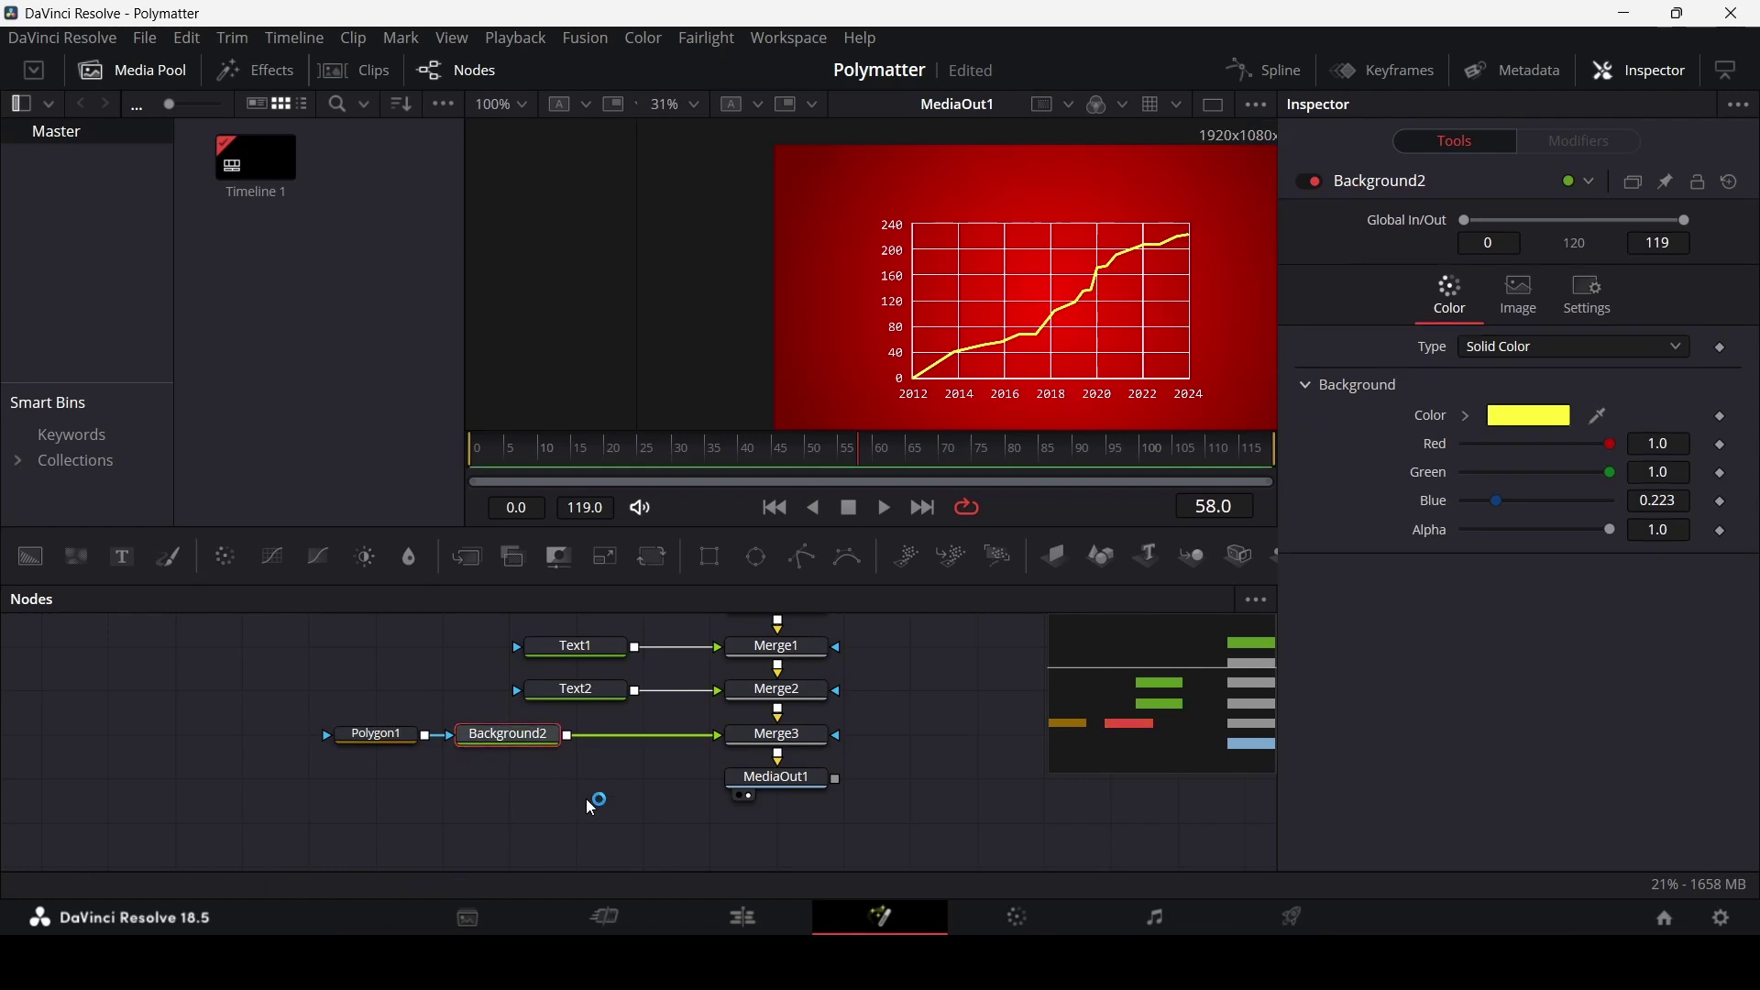
key("shift+space")
type("grid")
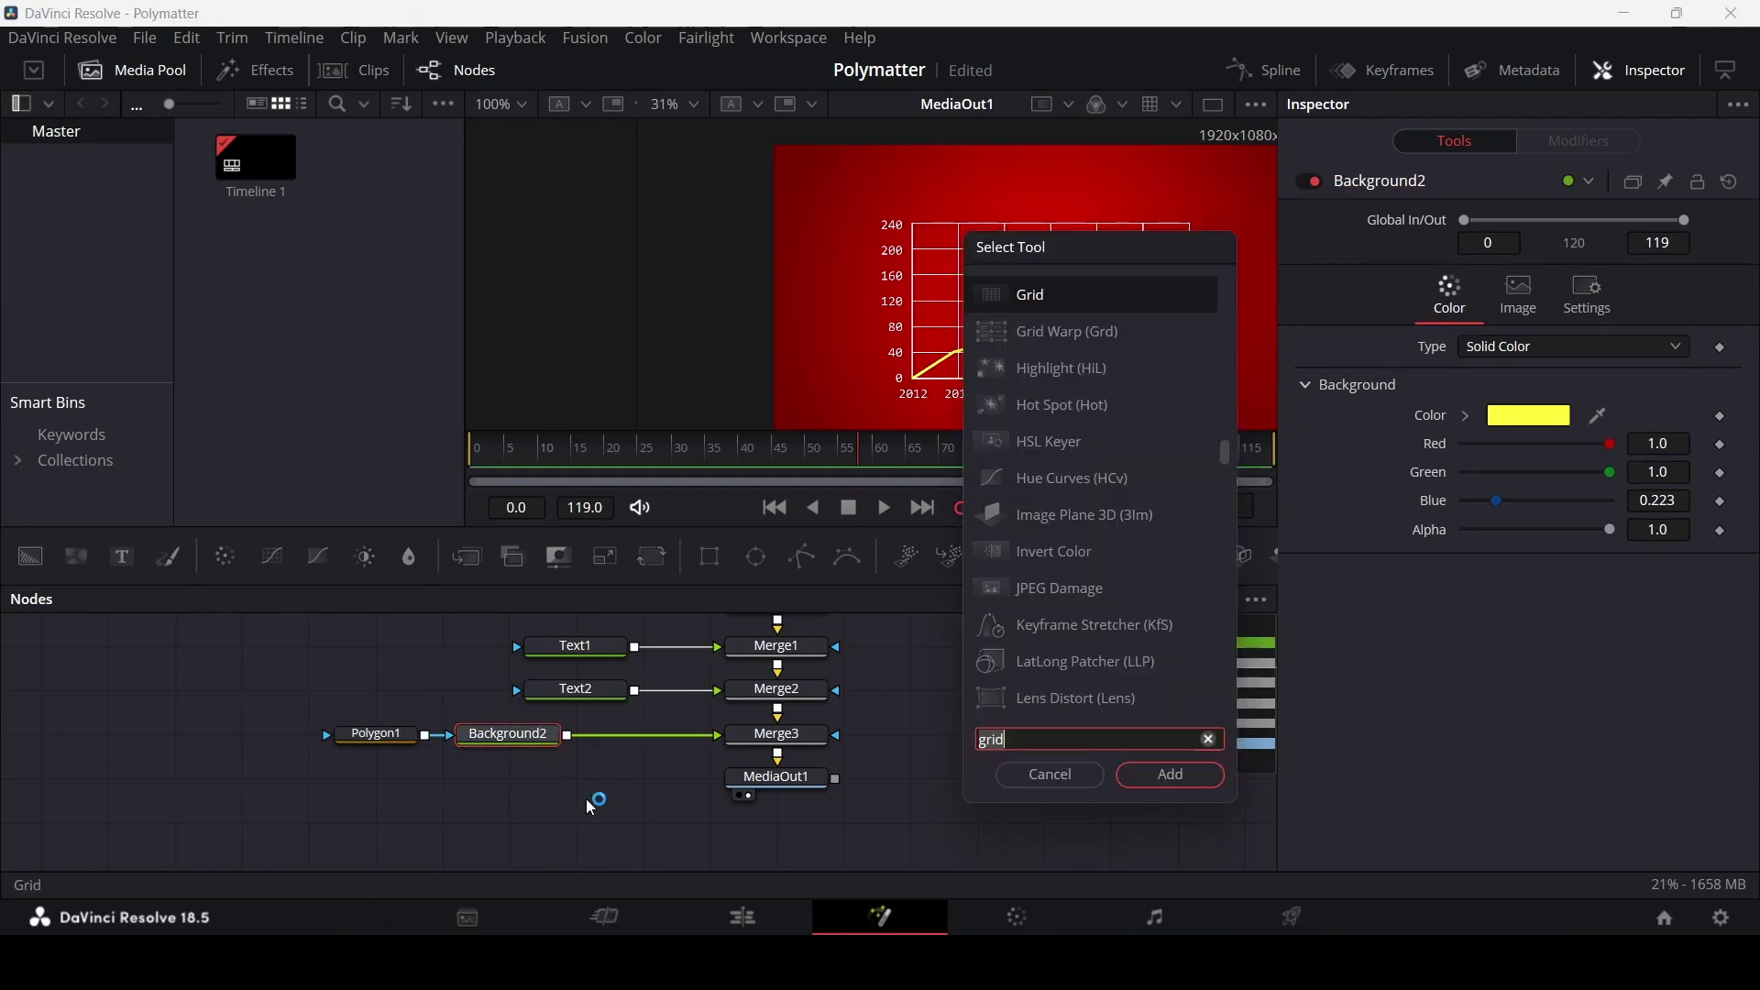
key("BackSpace")
key("BackSpace")
key("BackSpace")
key("BackSpace")
type("drop")
key("Return")
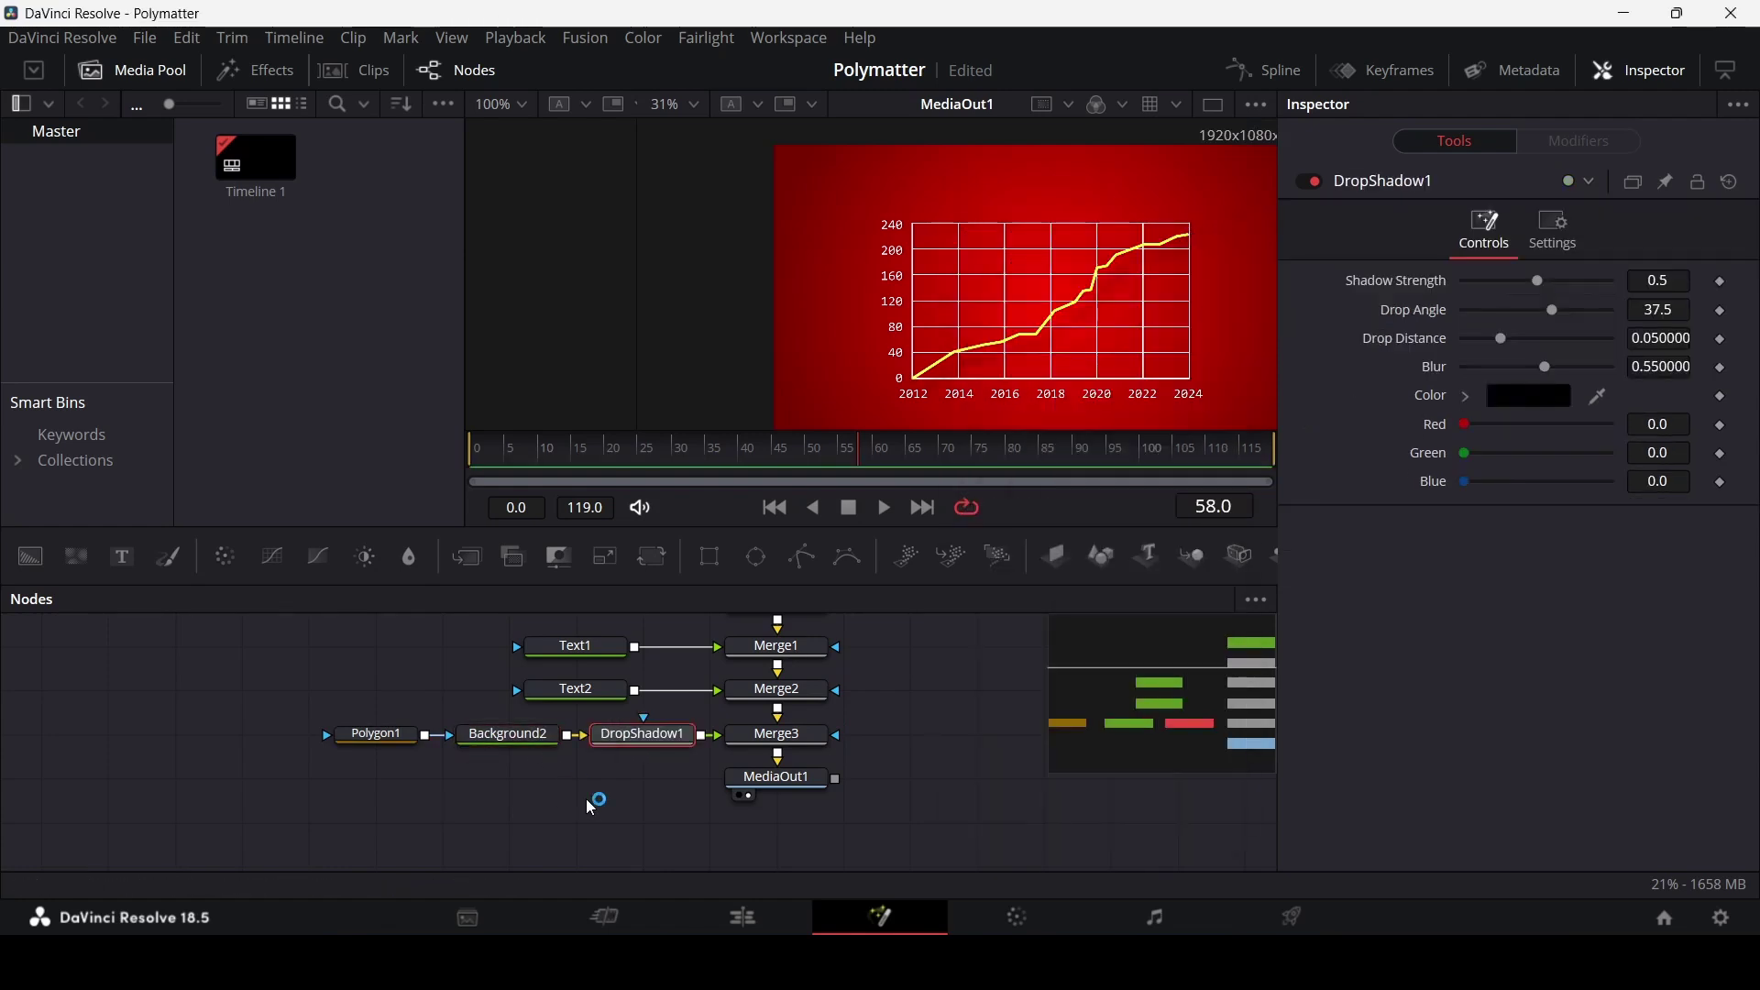
- Sharpen the graph line's drop shadow by setting its blur to 0.3
scroll(1055, 382, "up", 5)
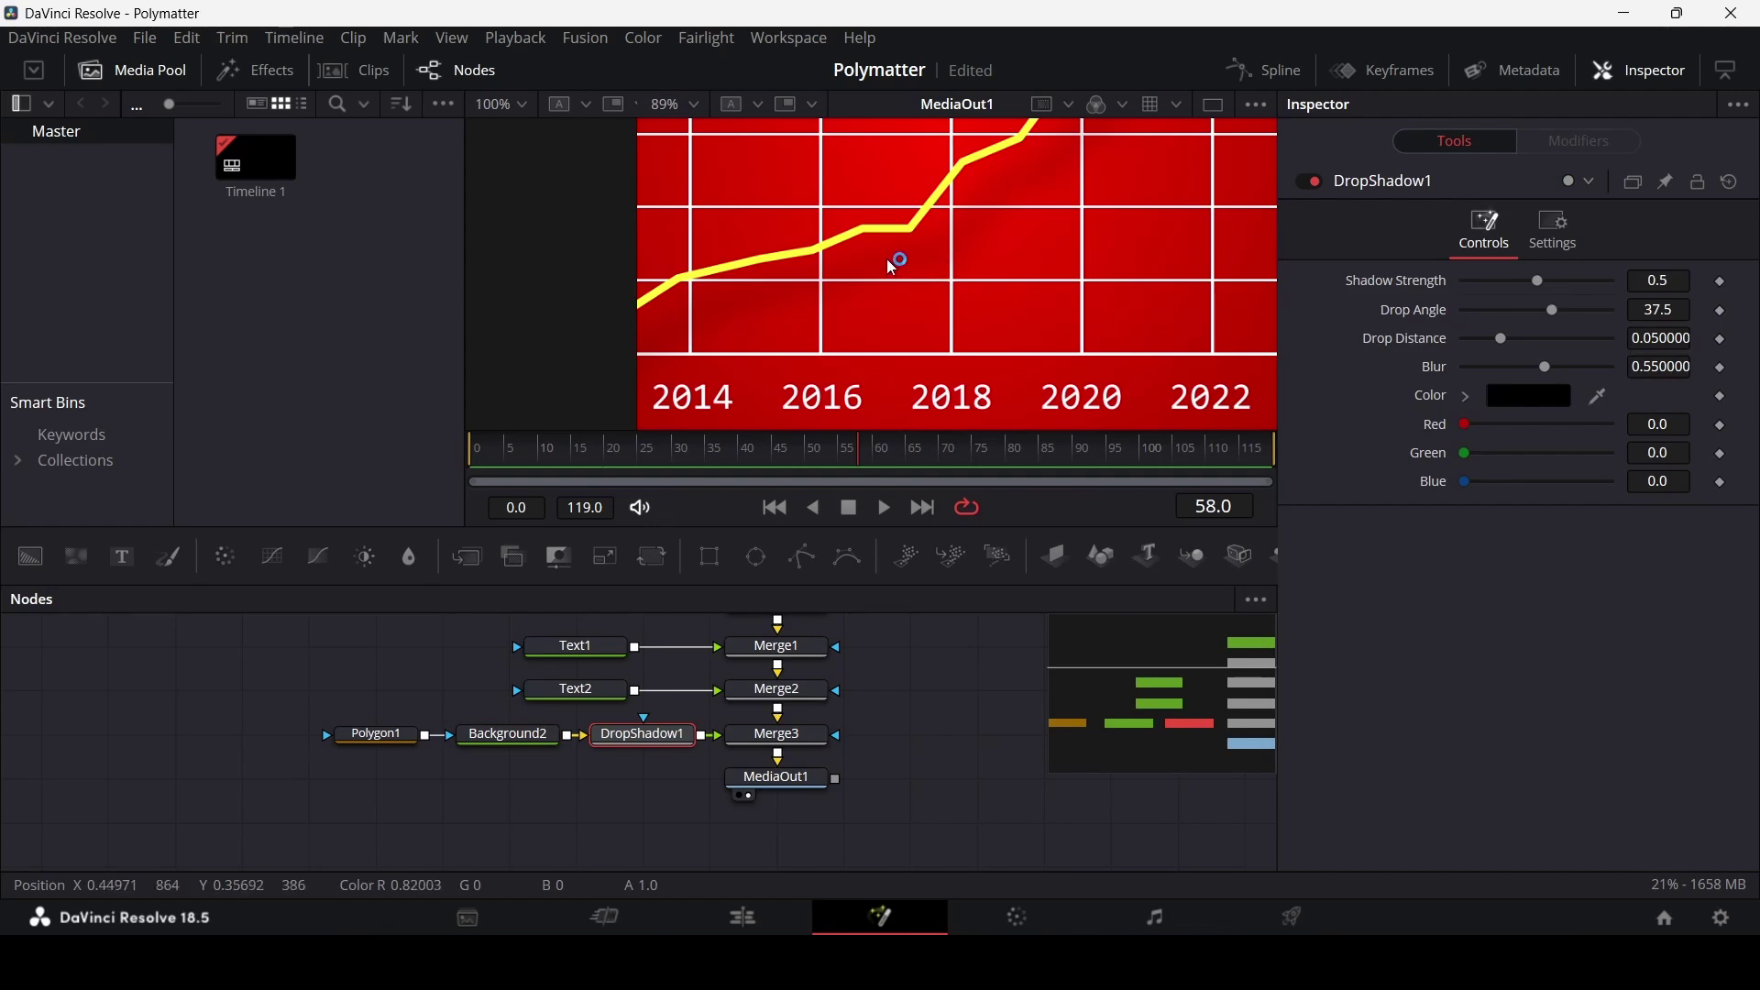
left_click_drag(960, 348, 1002, 353)
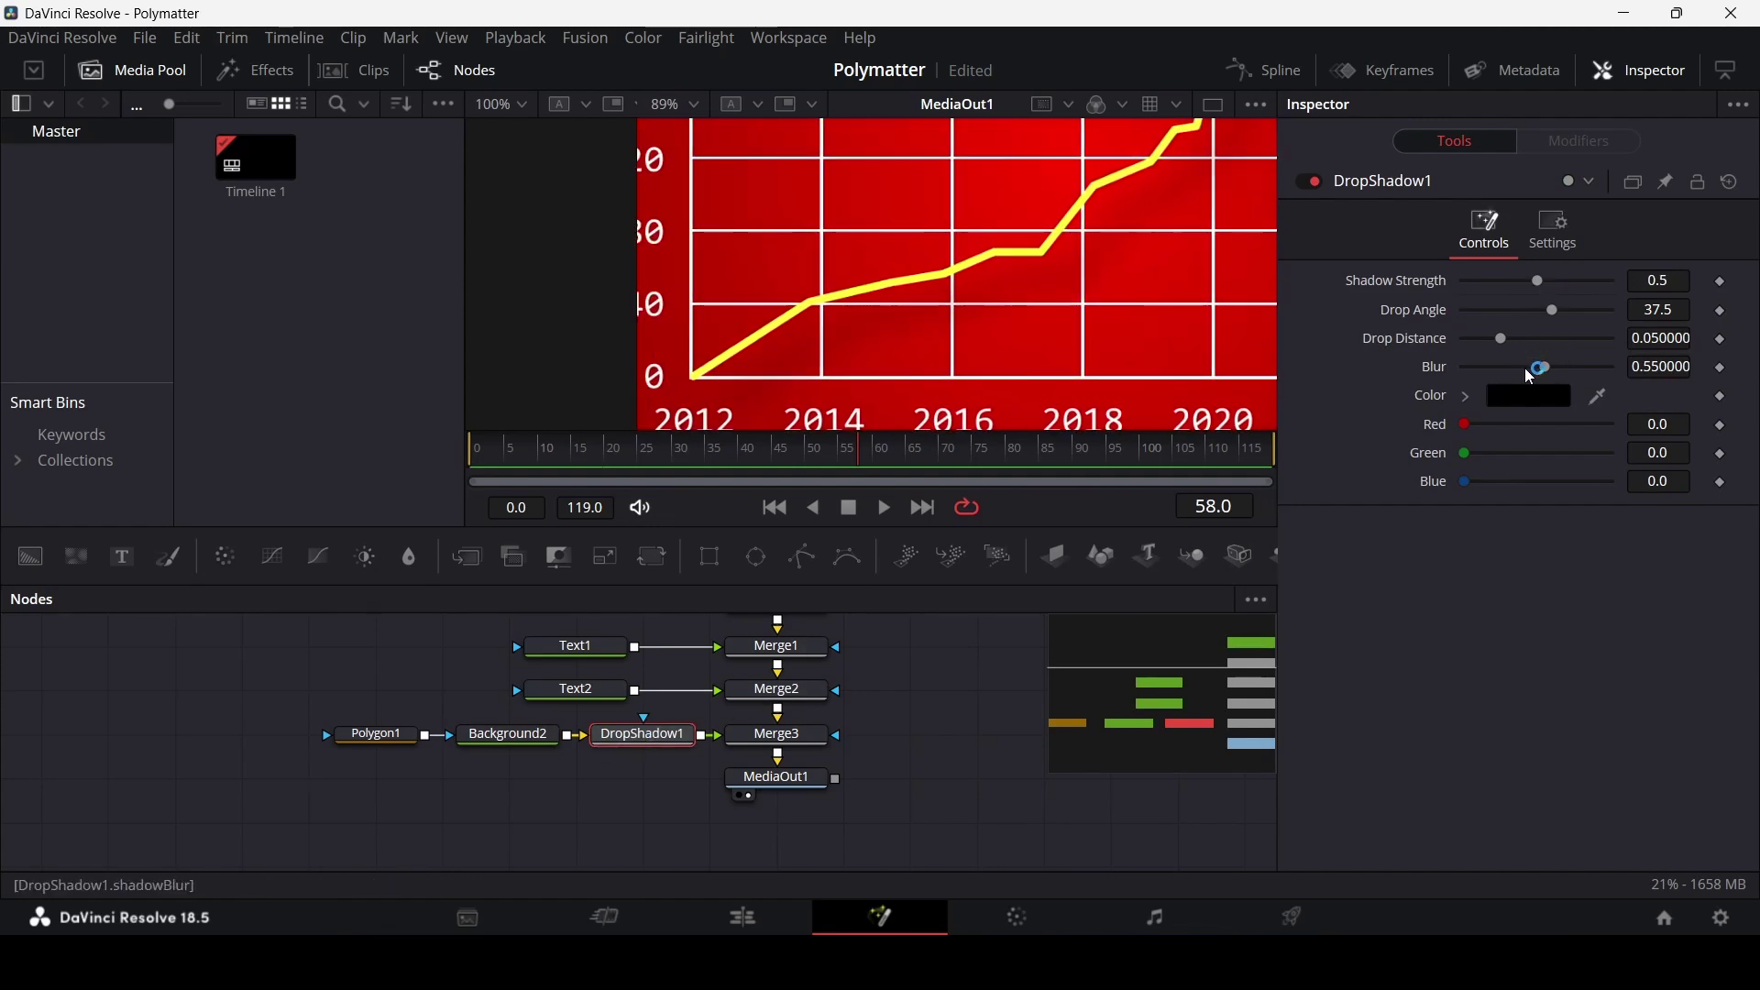
left_click_drag(1551, 374, 1502, 385)
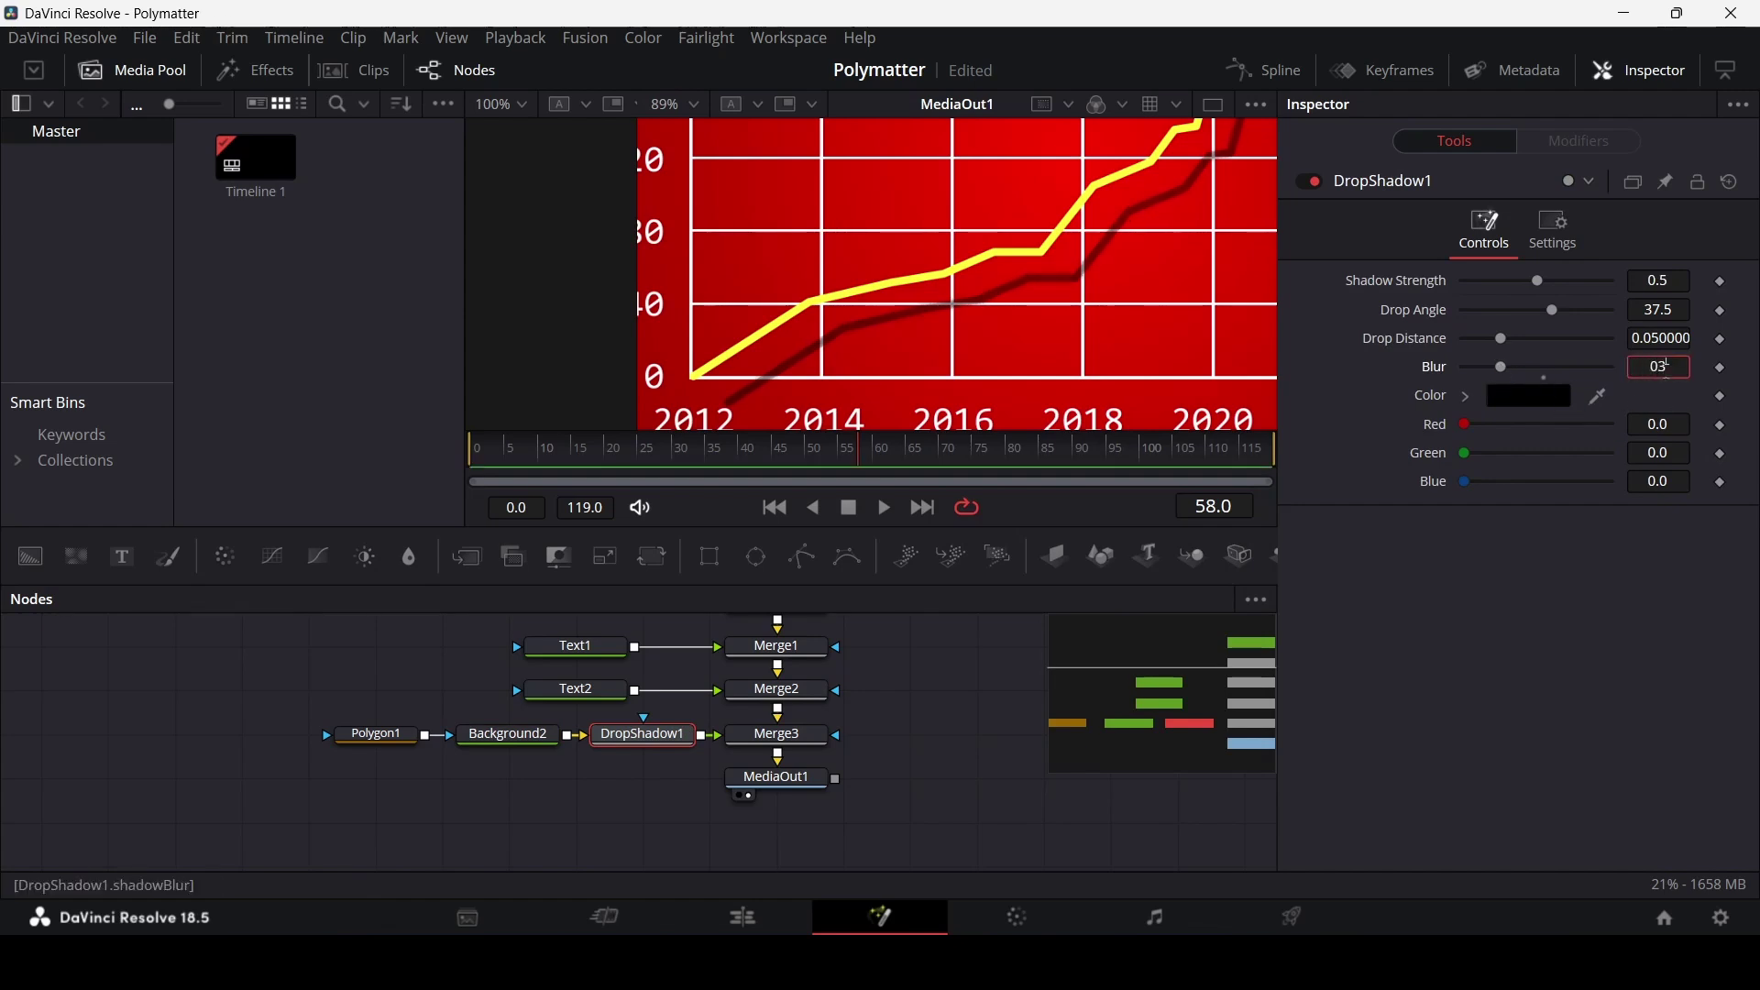
type("3")
key("Tab")
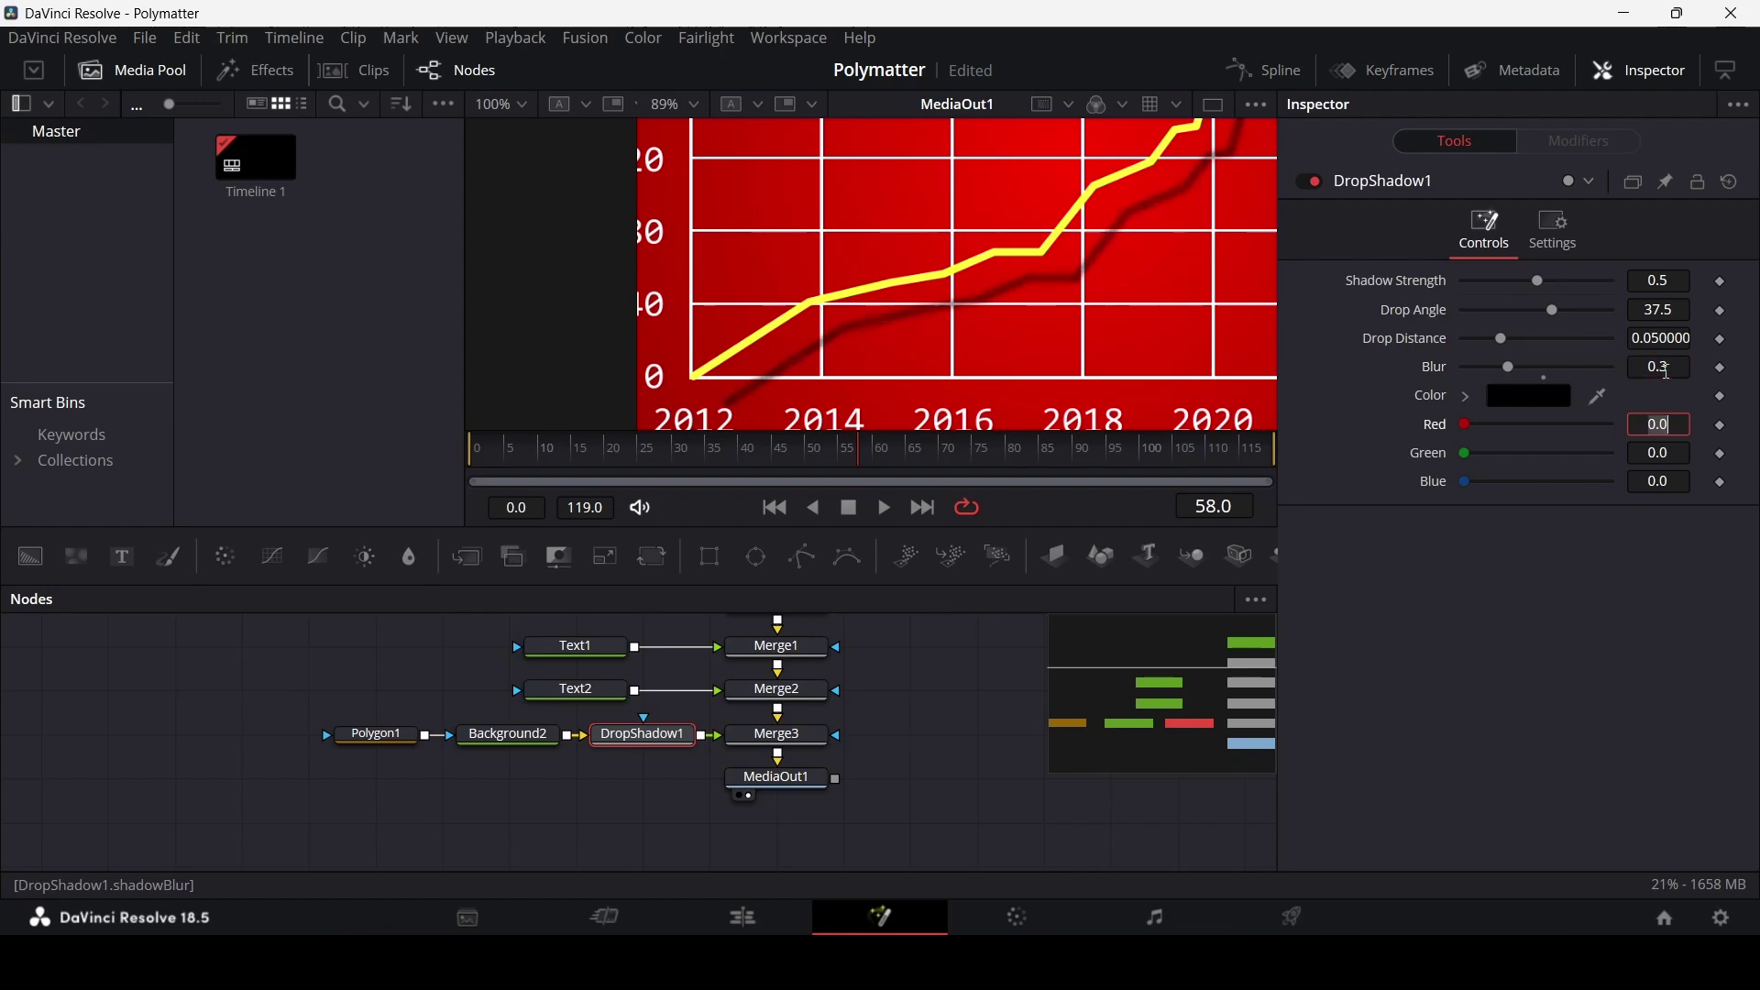
- Reduce the shadow's drop distance to 0.0094 and set its drop angle to 25
left_click_drag(1506, 339, 1468, 358)
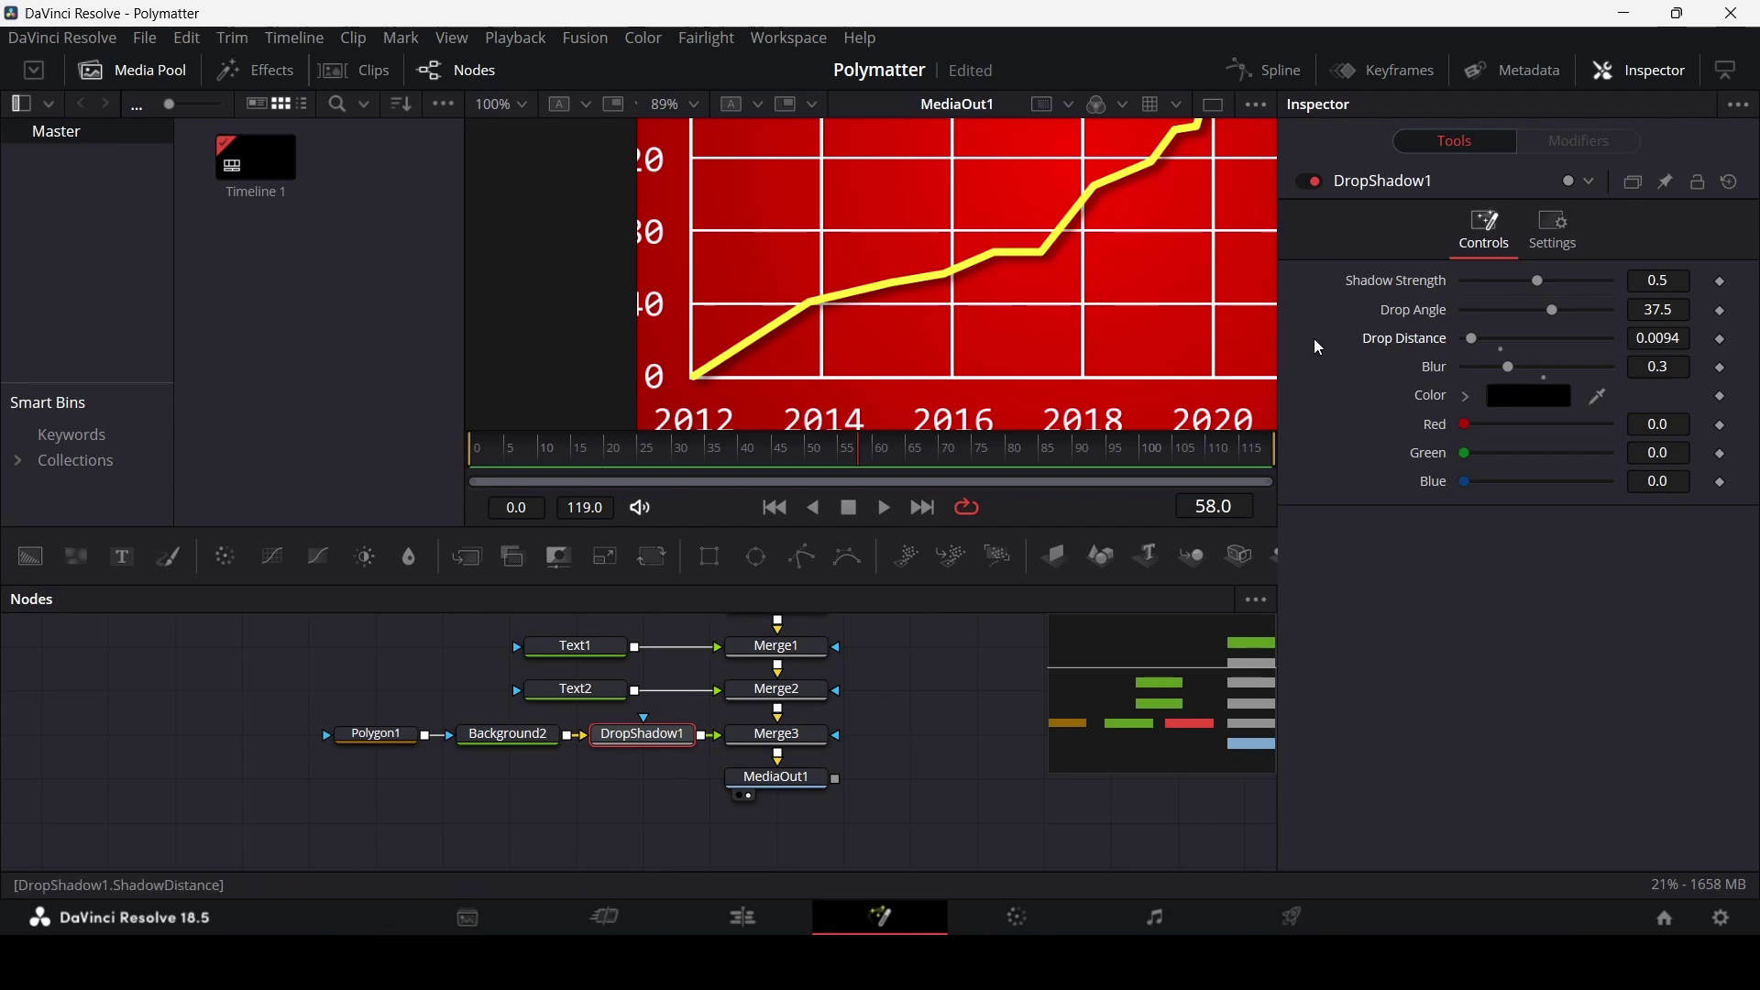
left_click(1670, 310)
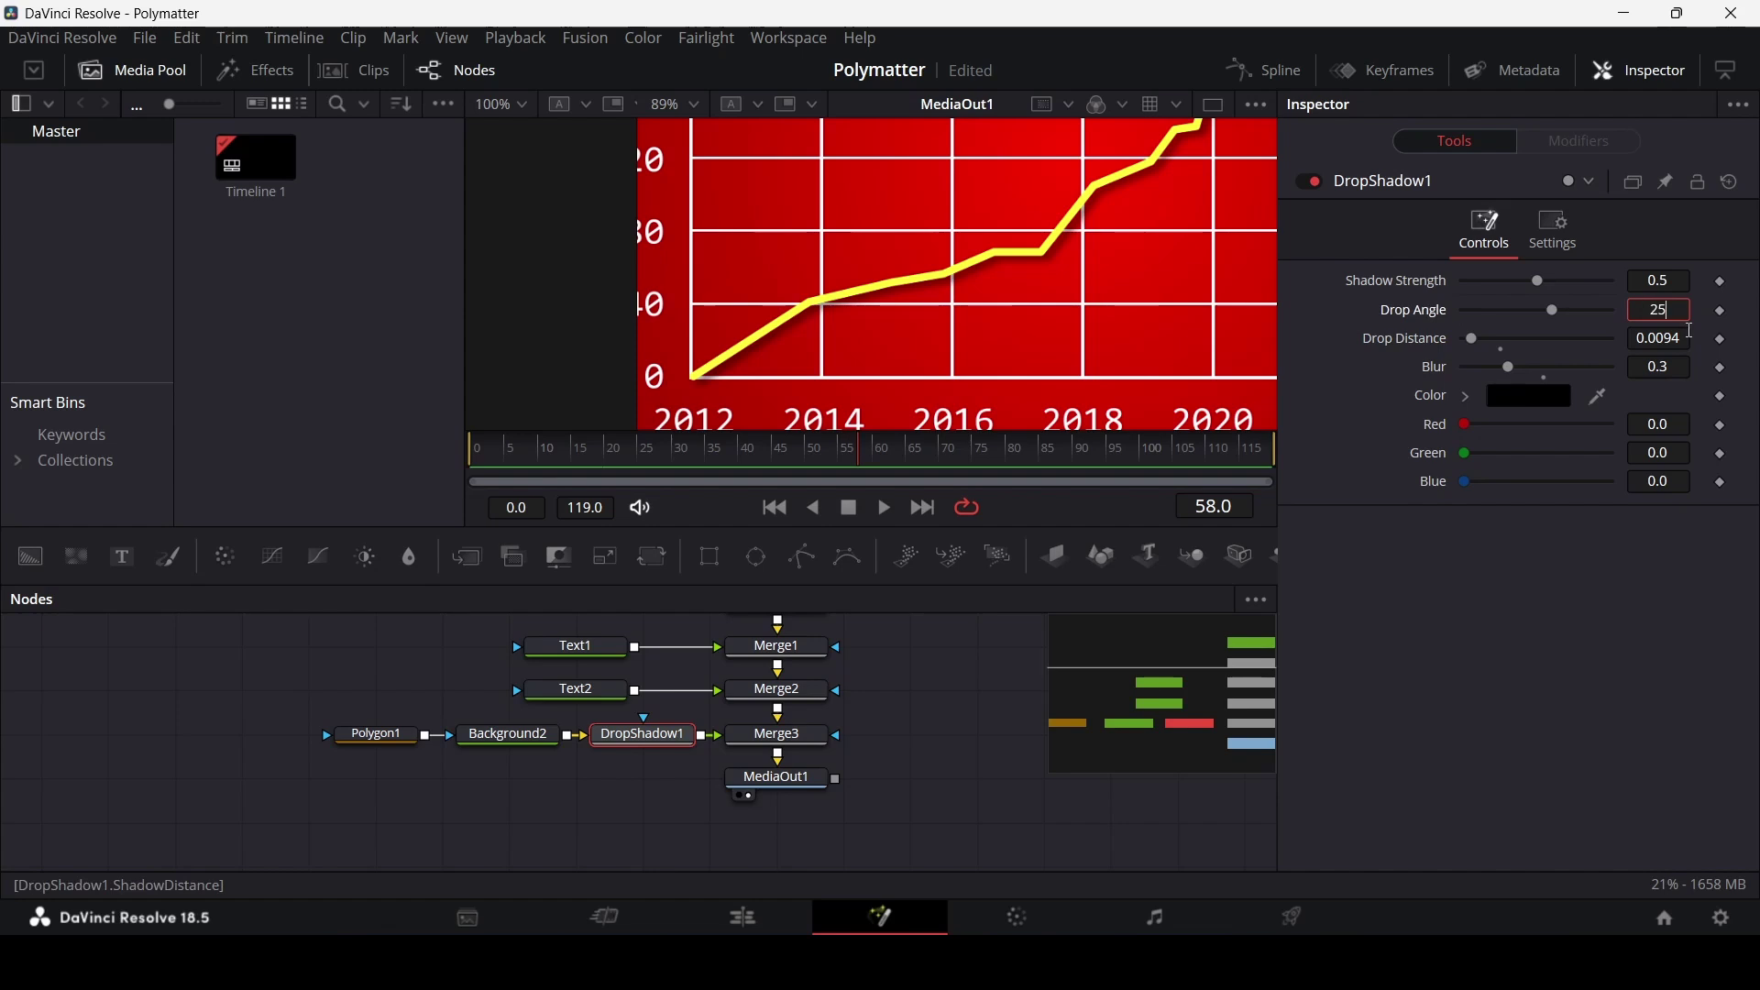
type("25")
key("Return")
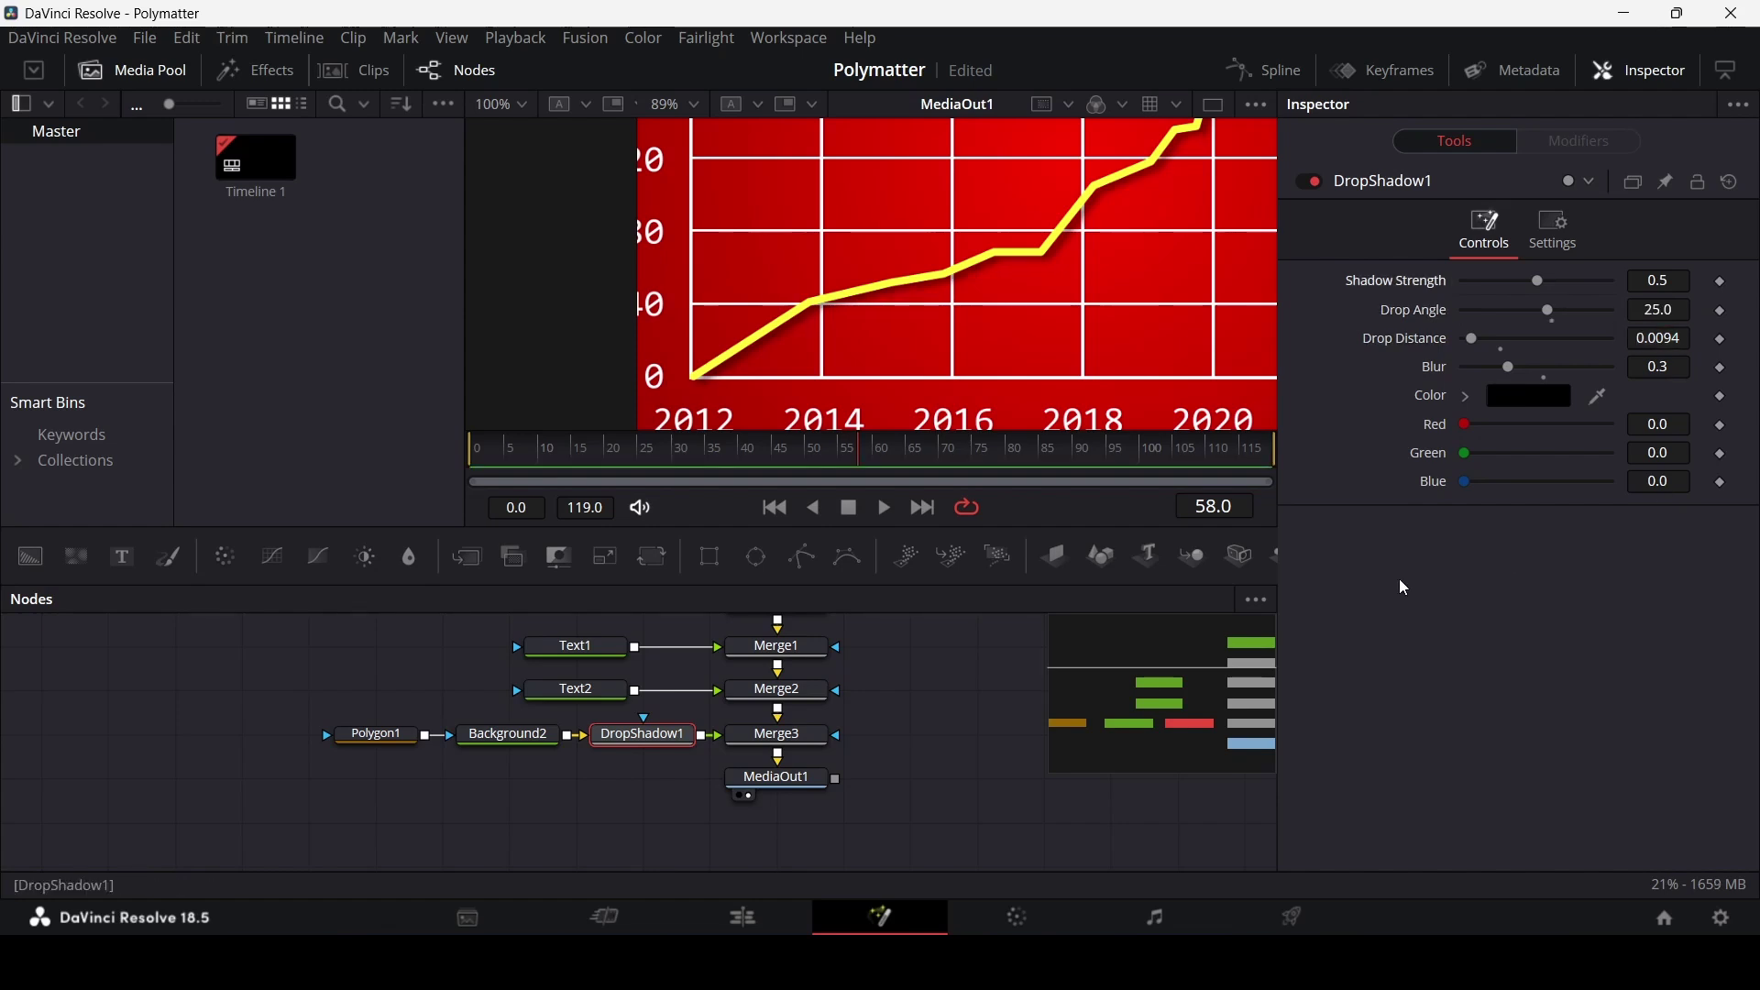
- Nudge Polygon1's first point slightly up and right so the graph line starts inside the grid's origin corner
scroll(841, 404, "up", 6)
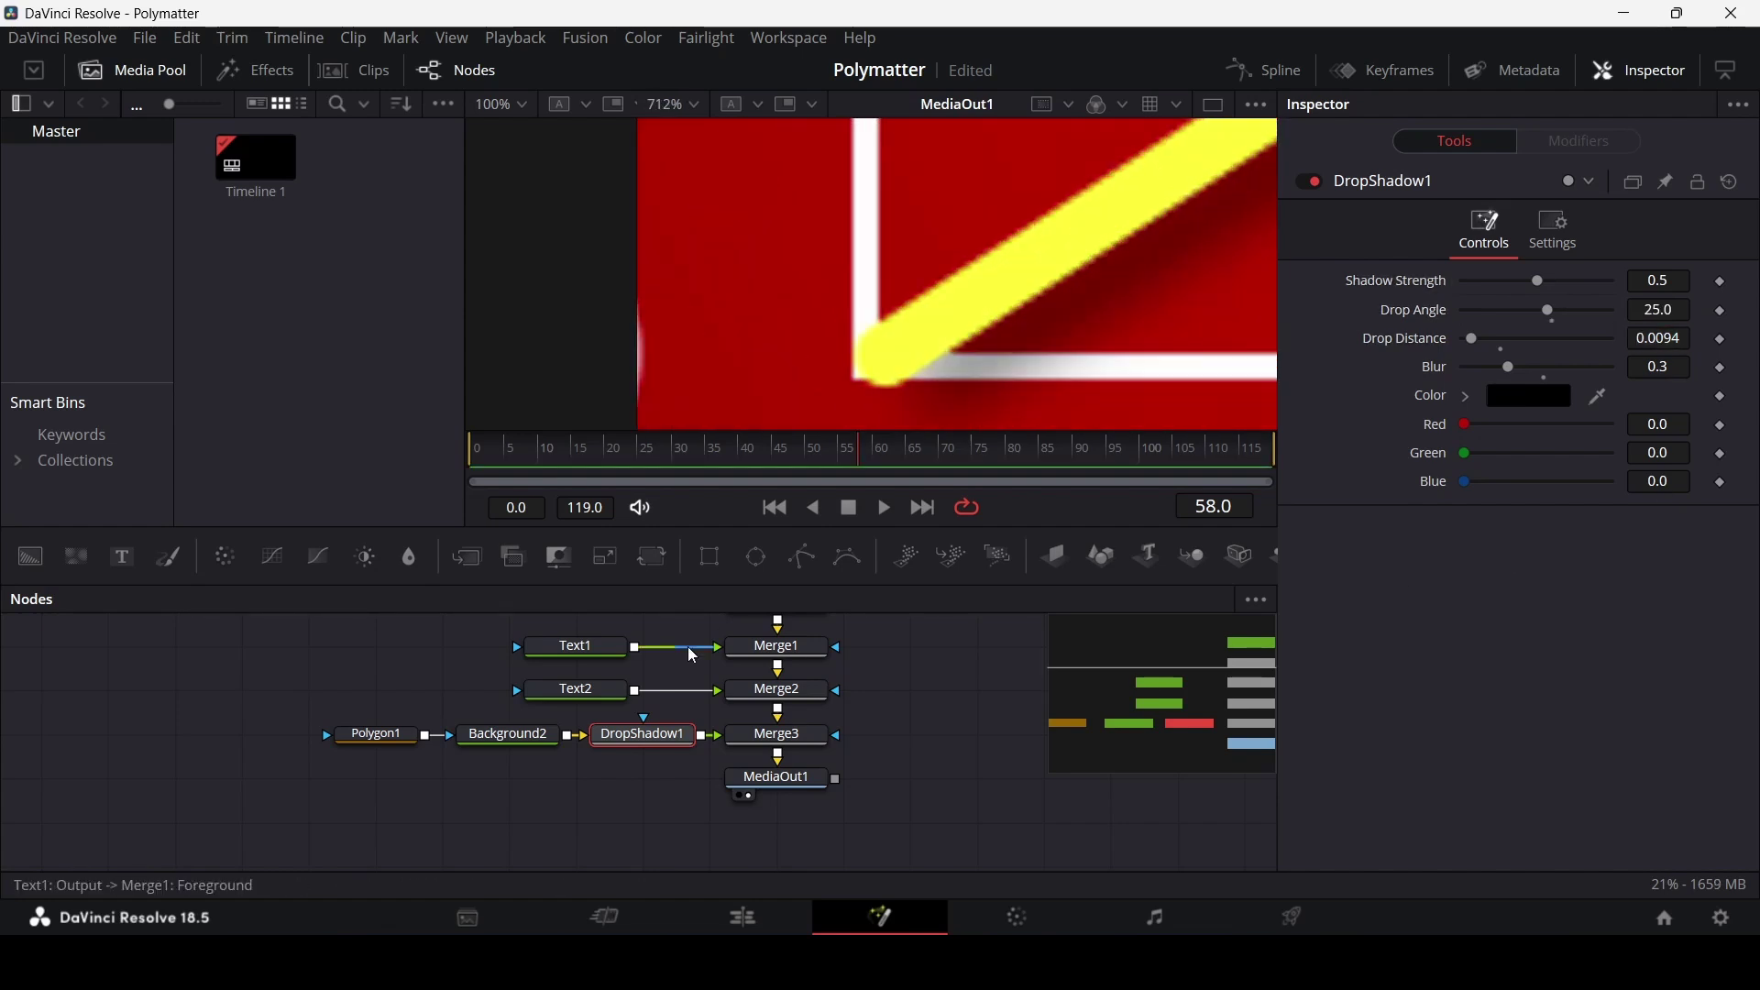
left_click(376, 735)
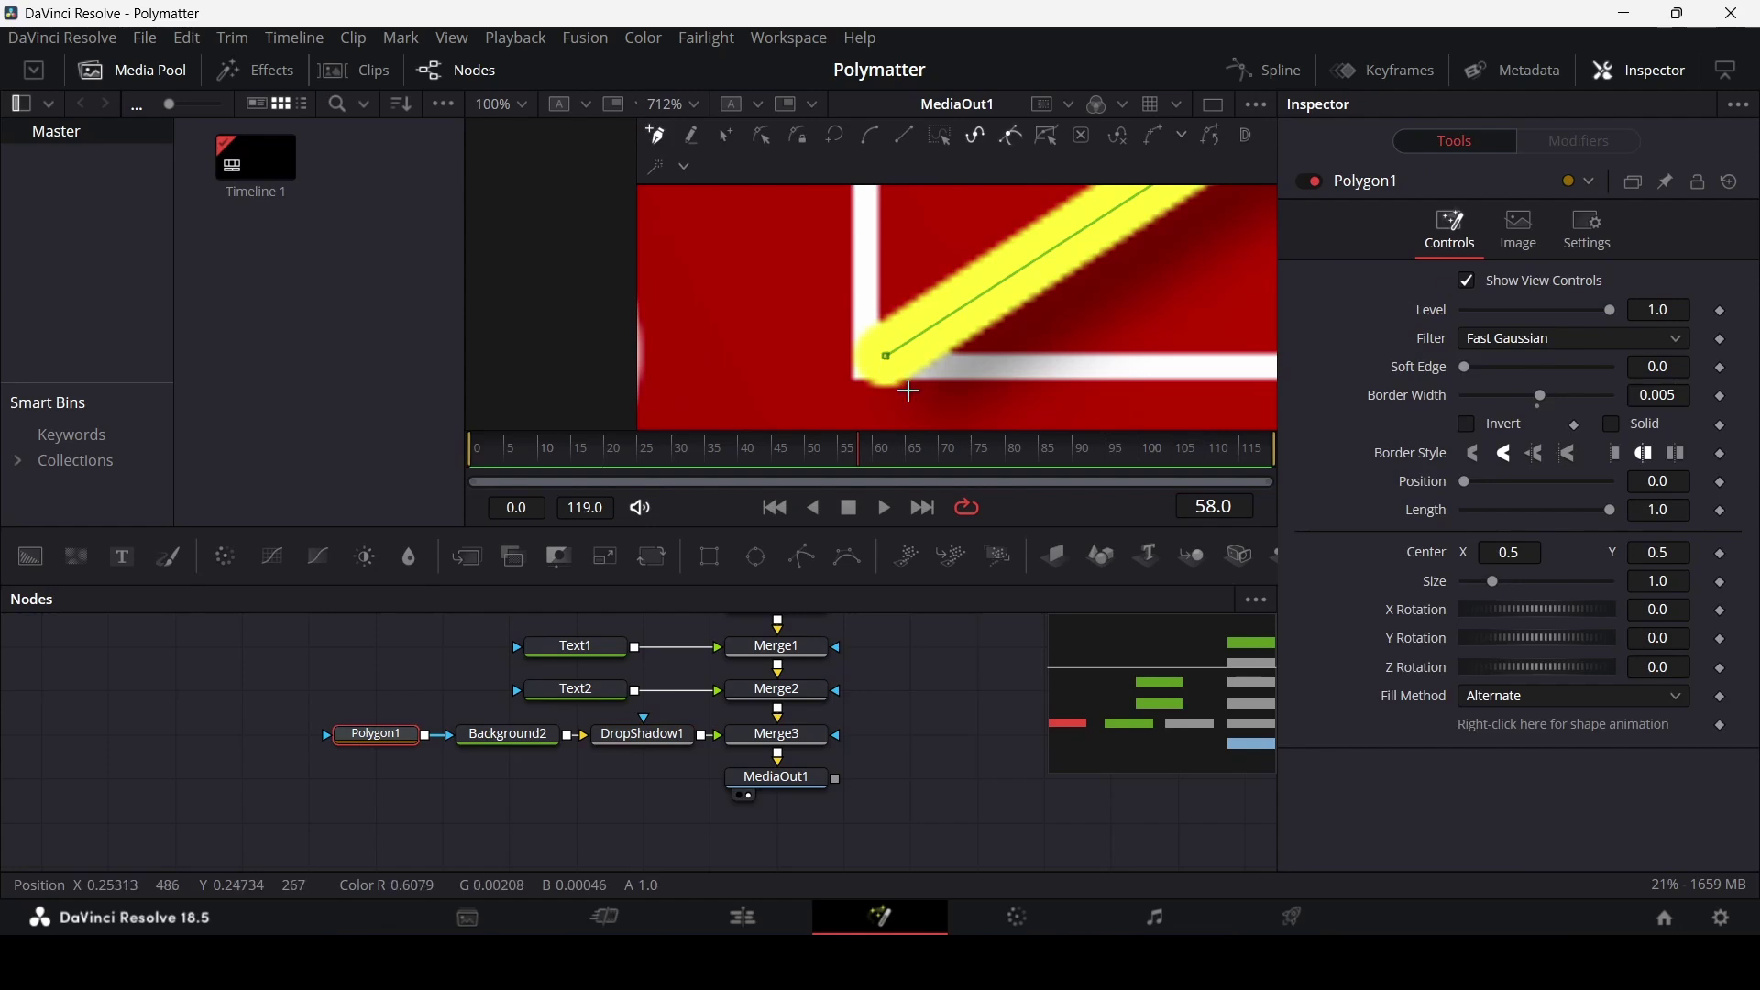
left_click_drag(886, 354, 900, 329)
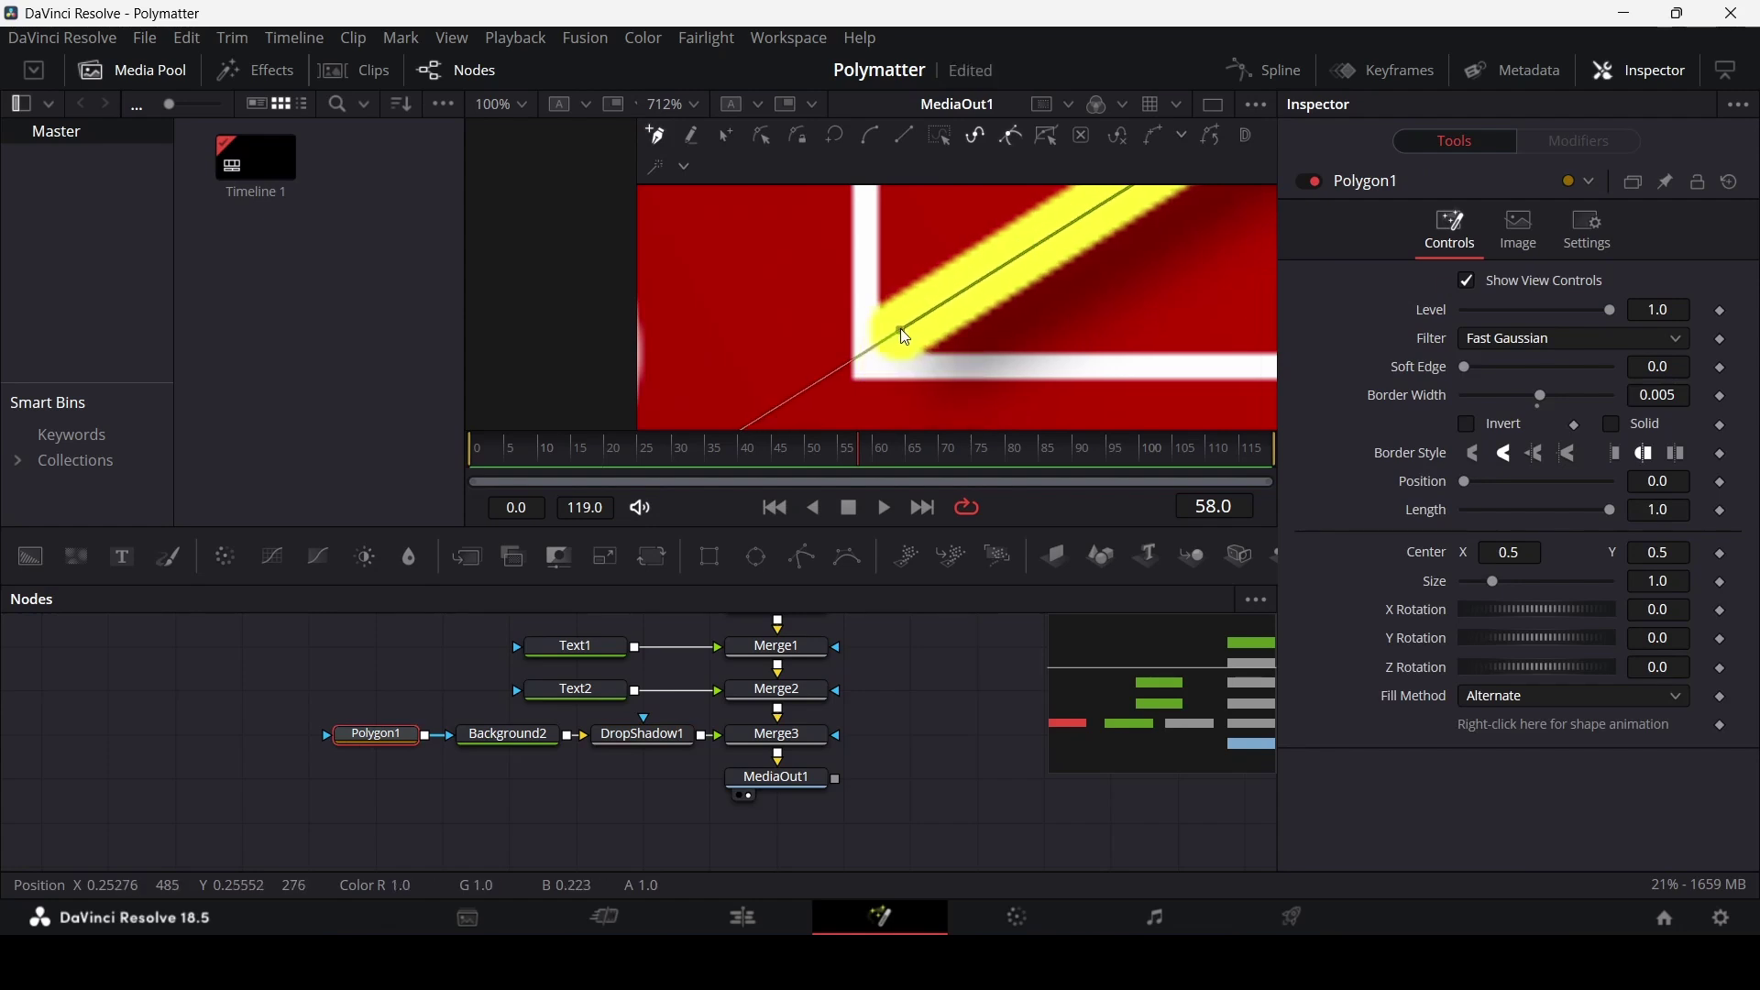
scroll(900, 329, "down", 5)
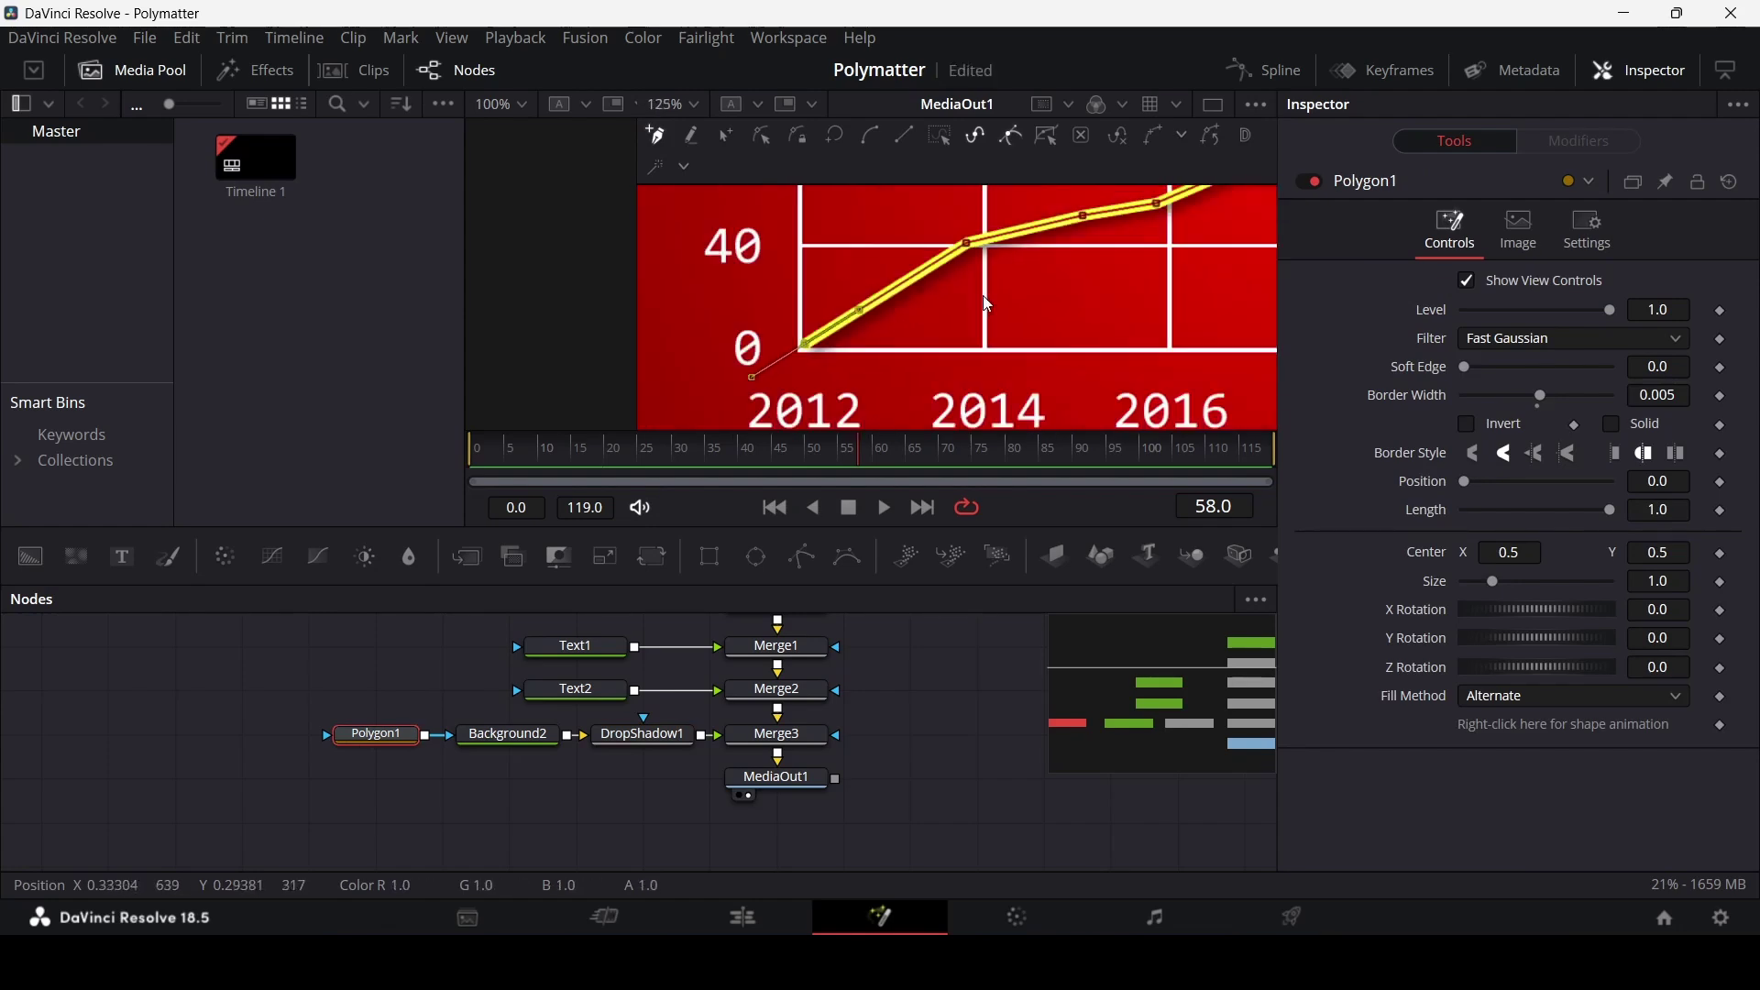
scroll(988, 304, "down", 4)
scroll(1084, 309, "down", 2)
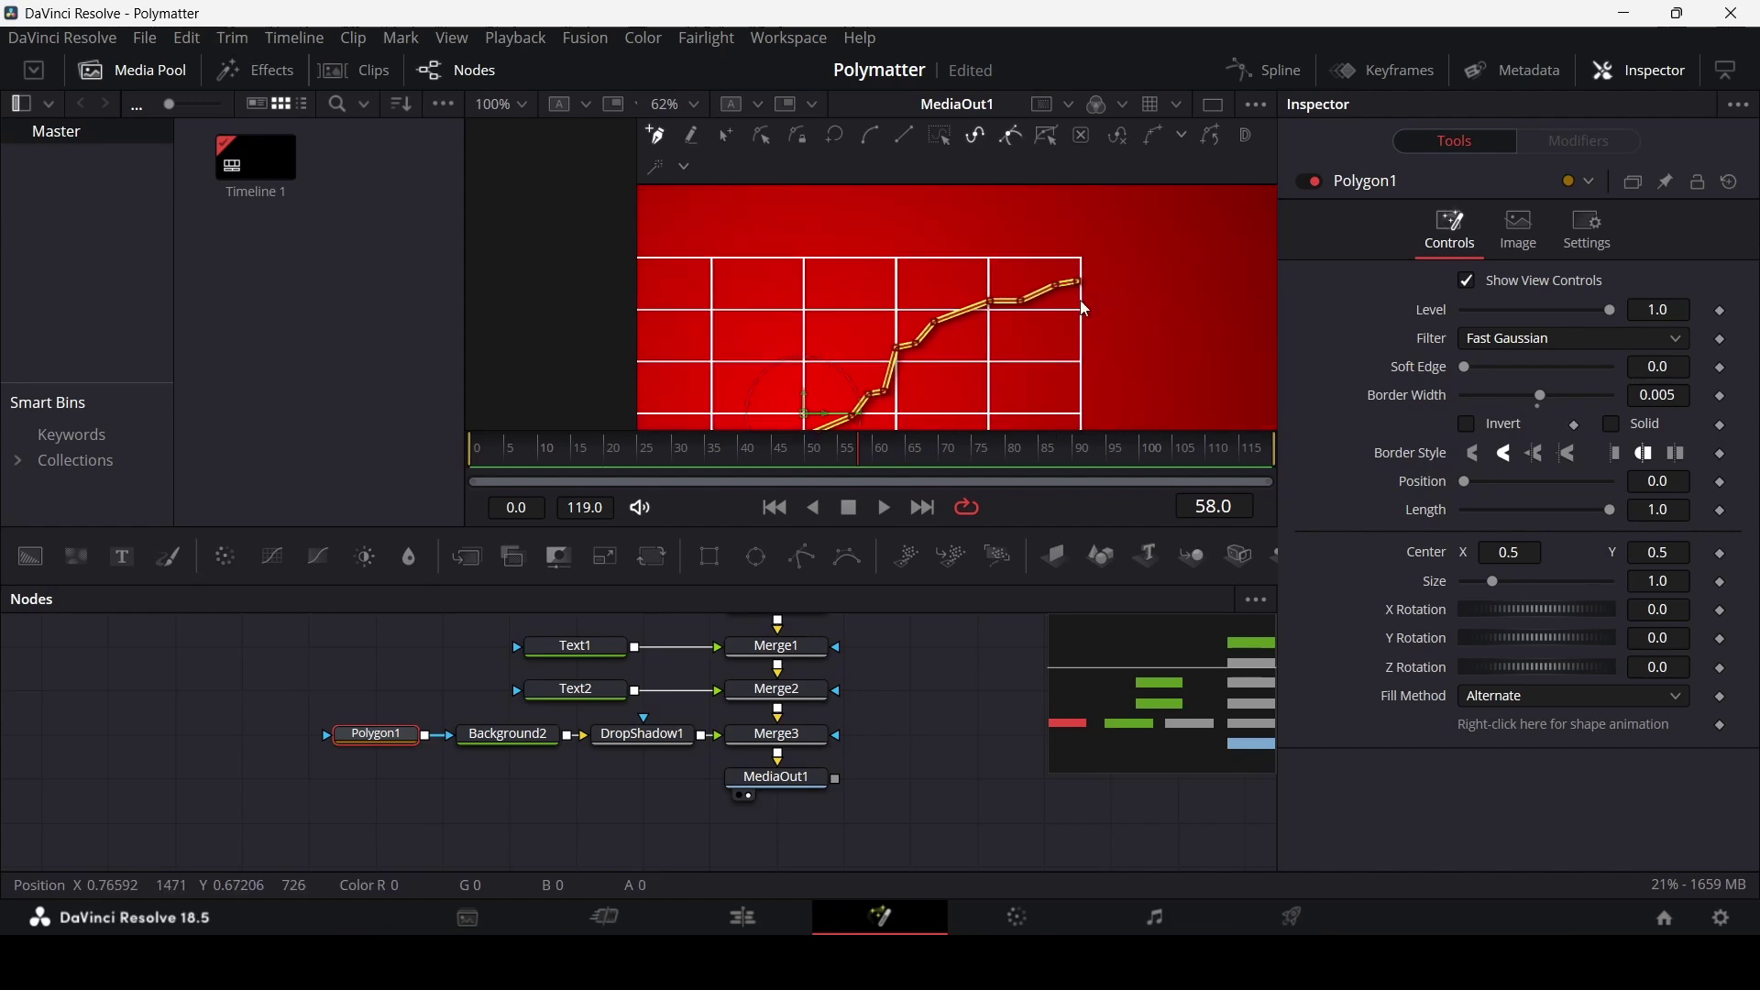
scroll(1085, 309, "up", 5)
scroll(1077, 358, "down", 6)
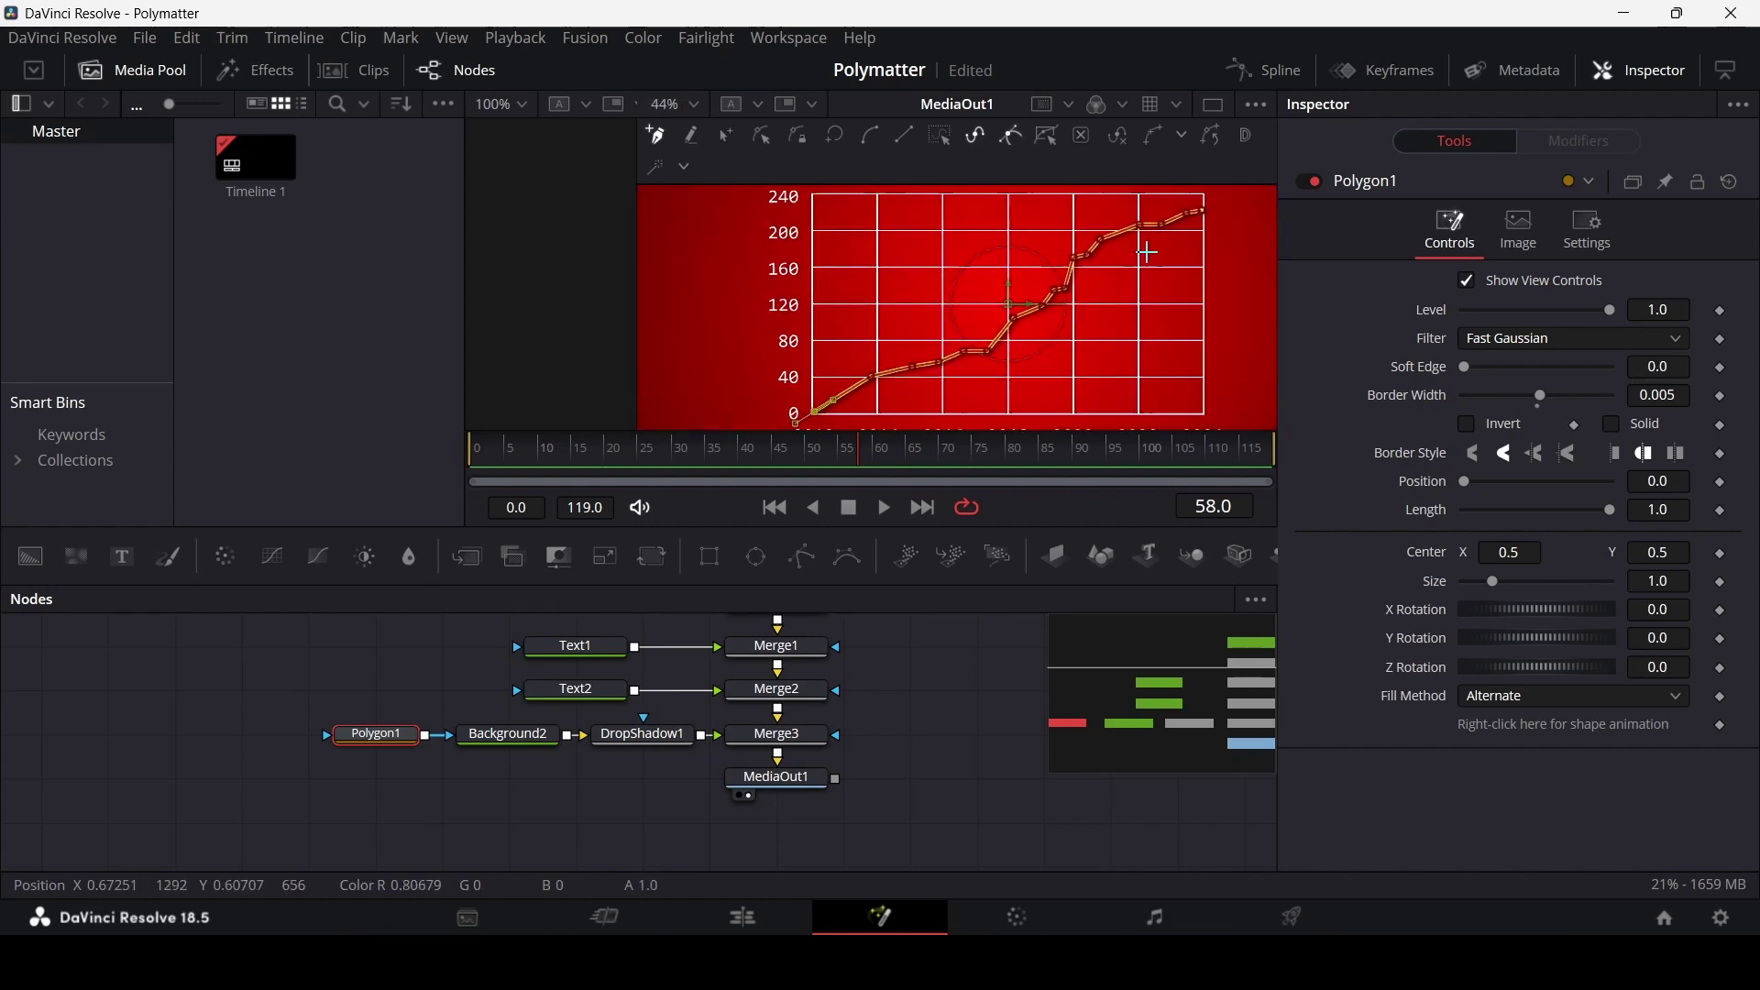
left_click(972, 694)
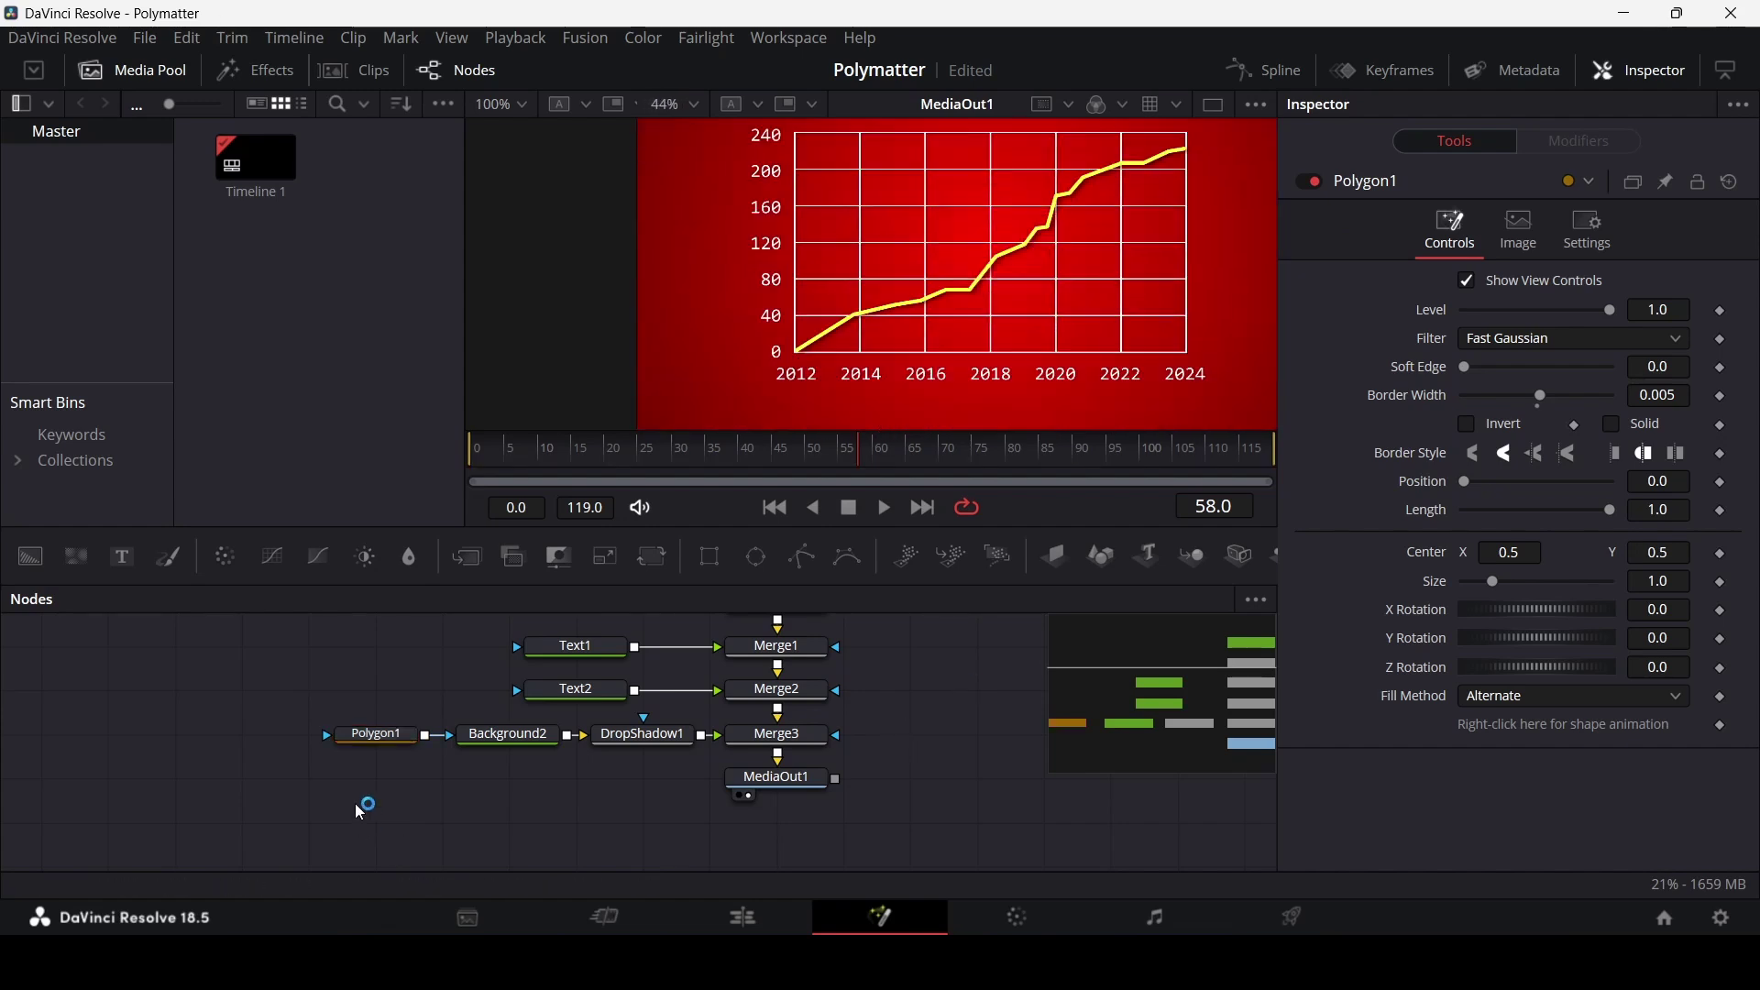
- Keyframe Polygon1's length at 1.0 on frame 100 and at 0.0 on frame 0
left_click(374, 734)
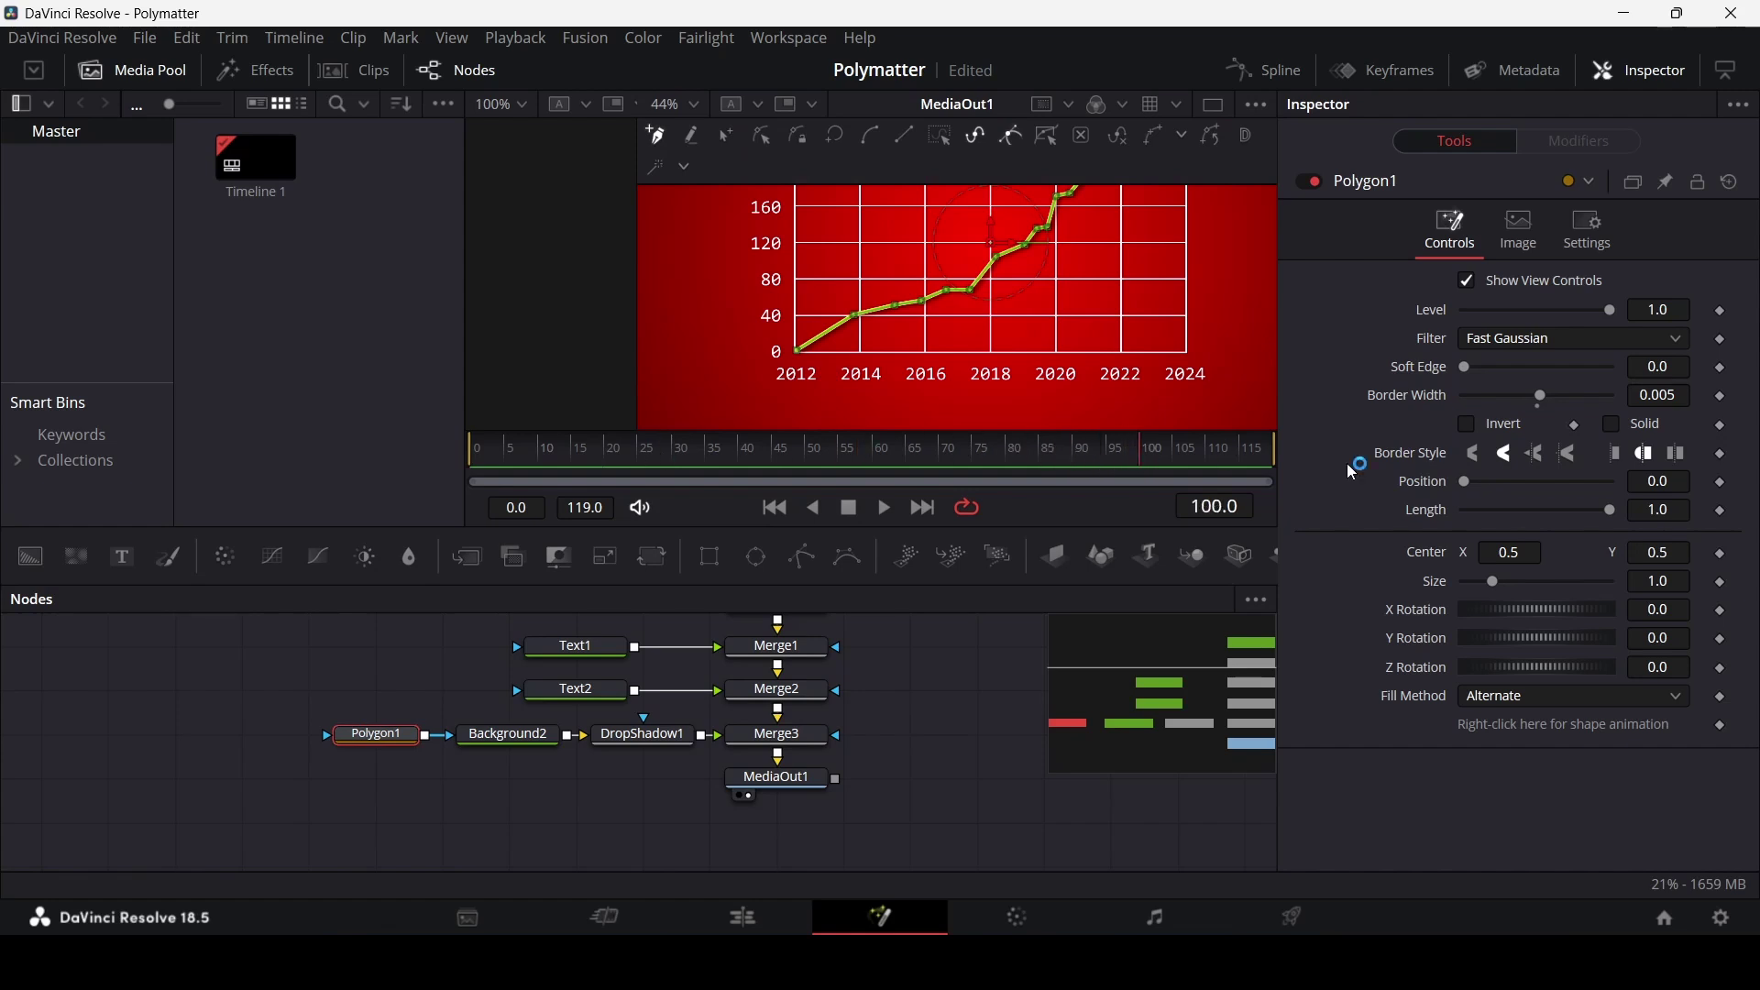
left_click(1724, 513)
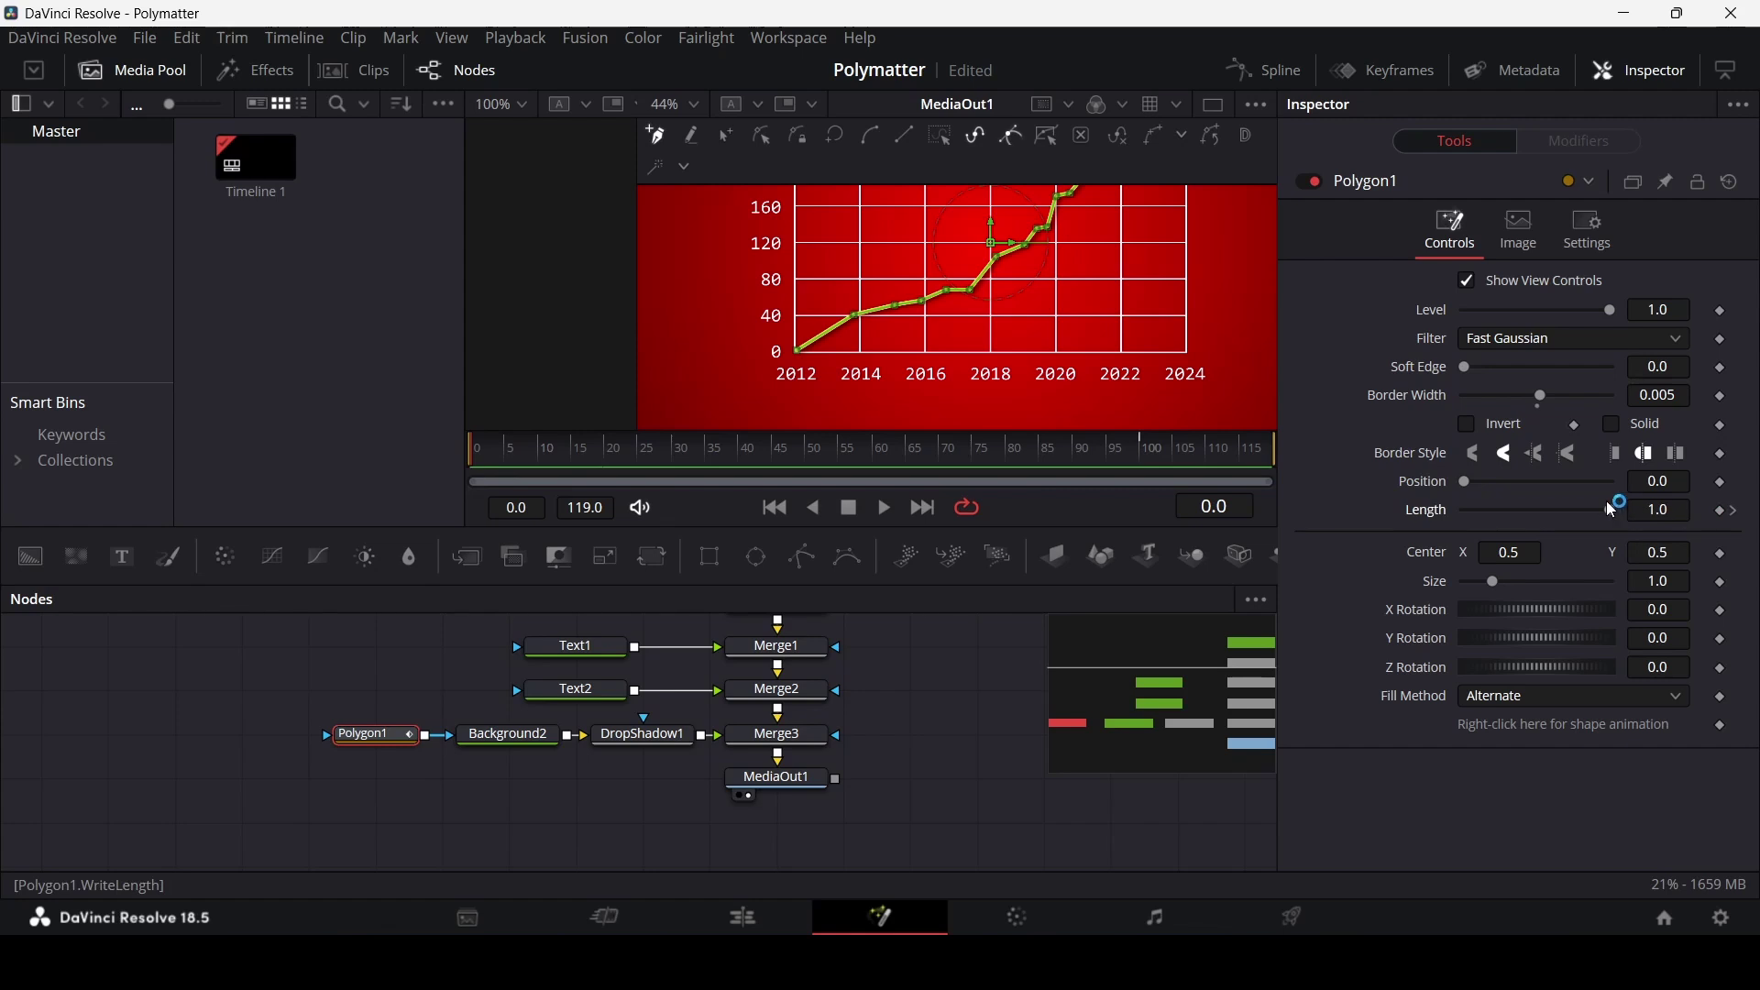
left_click_drag(1613, 510, 1462, 519)
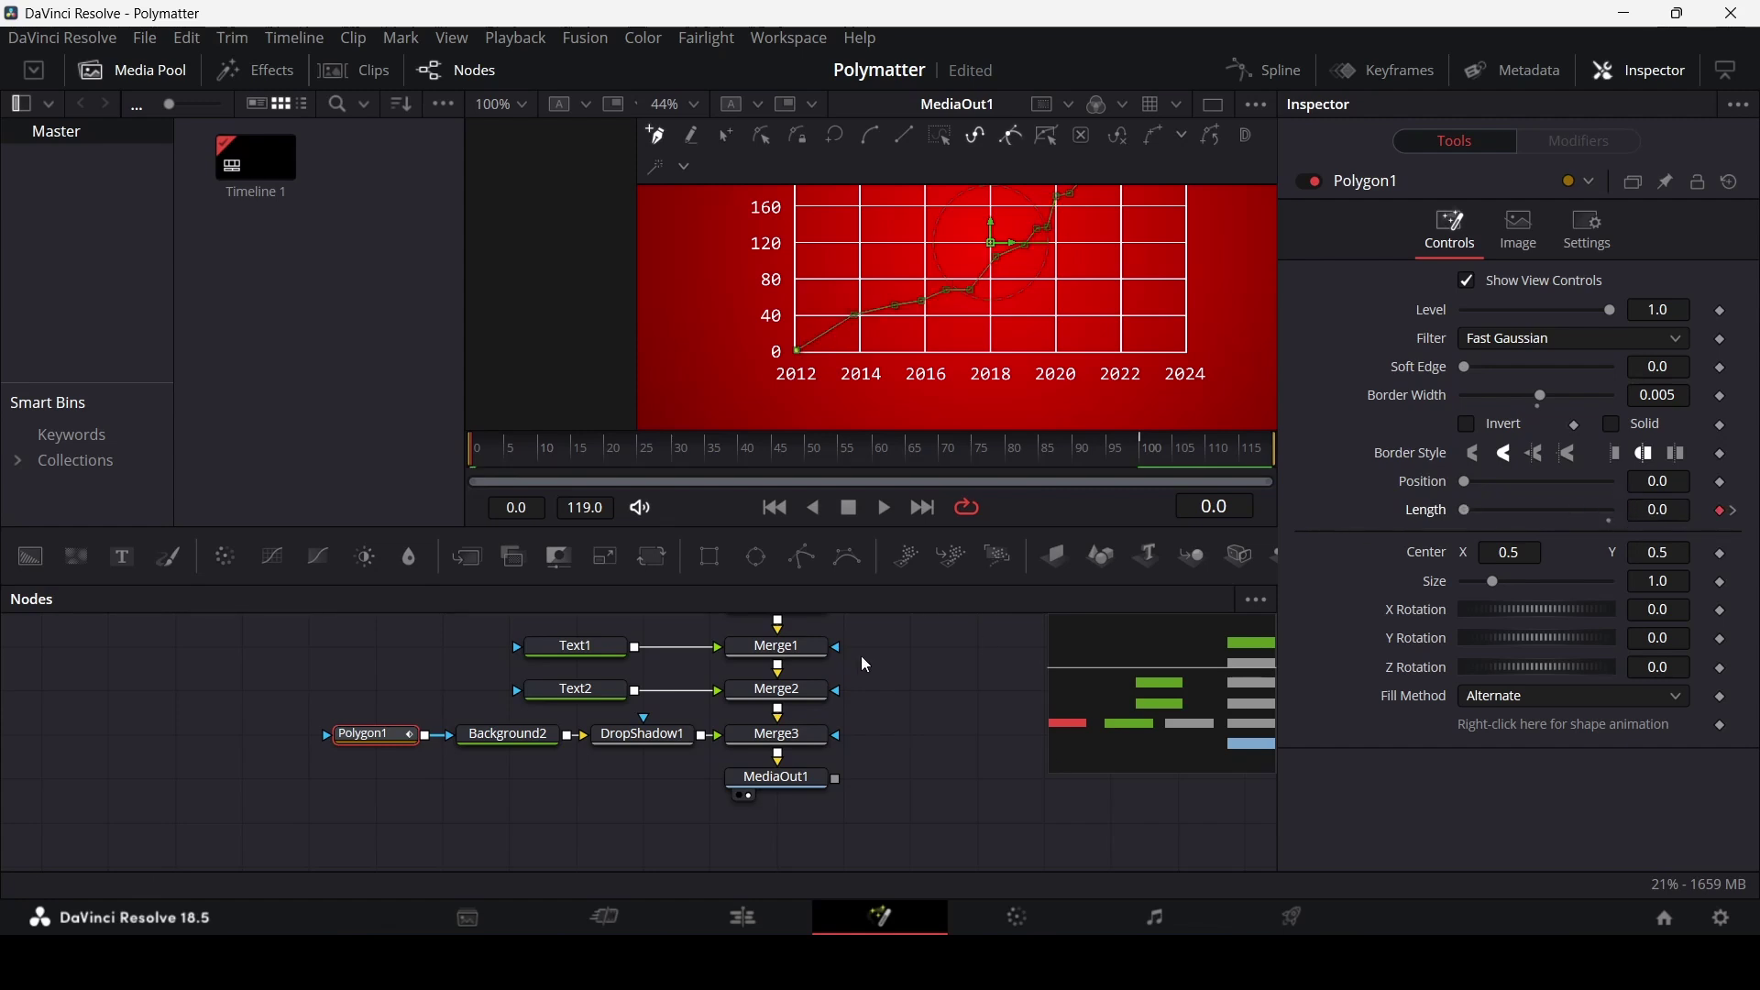
- Smooth both of Polygon1's Length keyframes in the spline editor and play back the line animation
left_click(1268, 74)
left_click(706, 662)
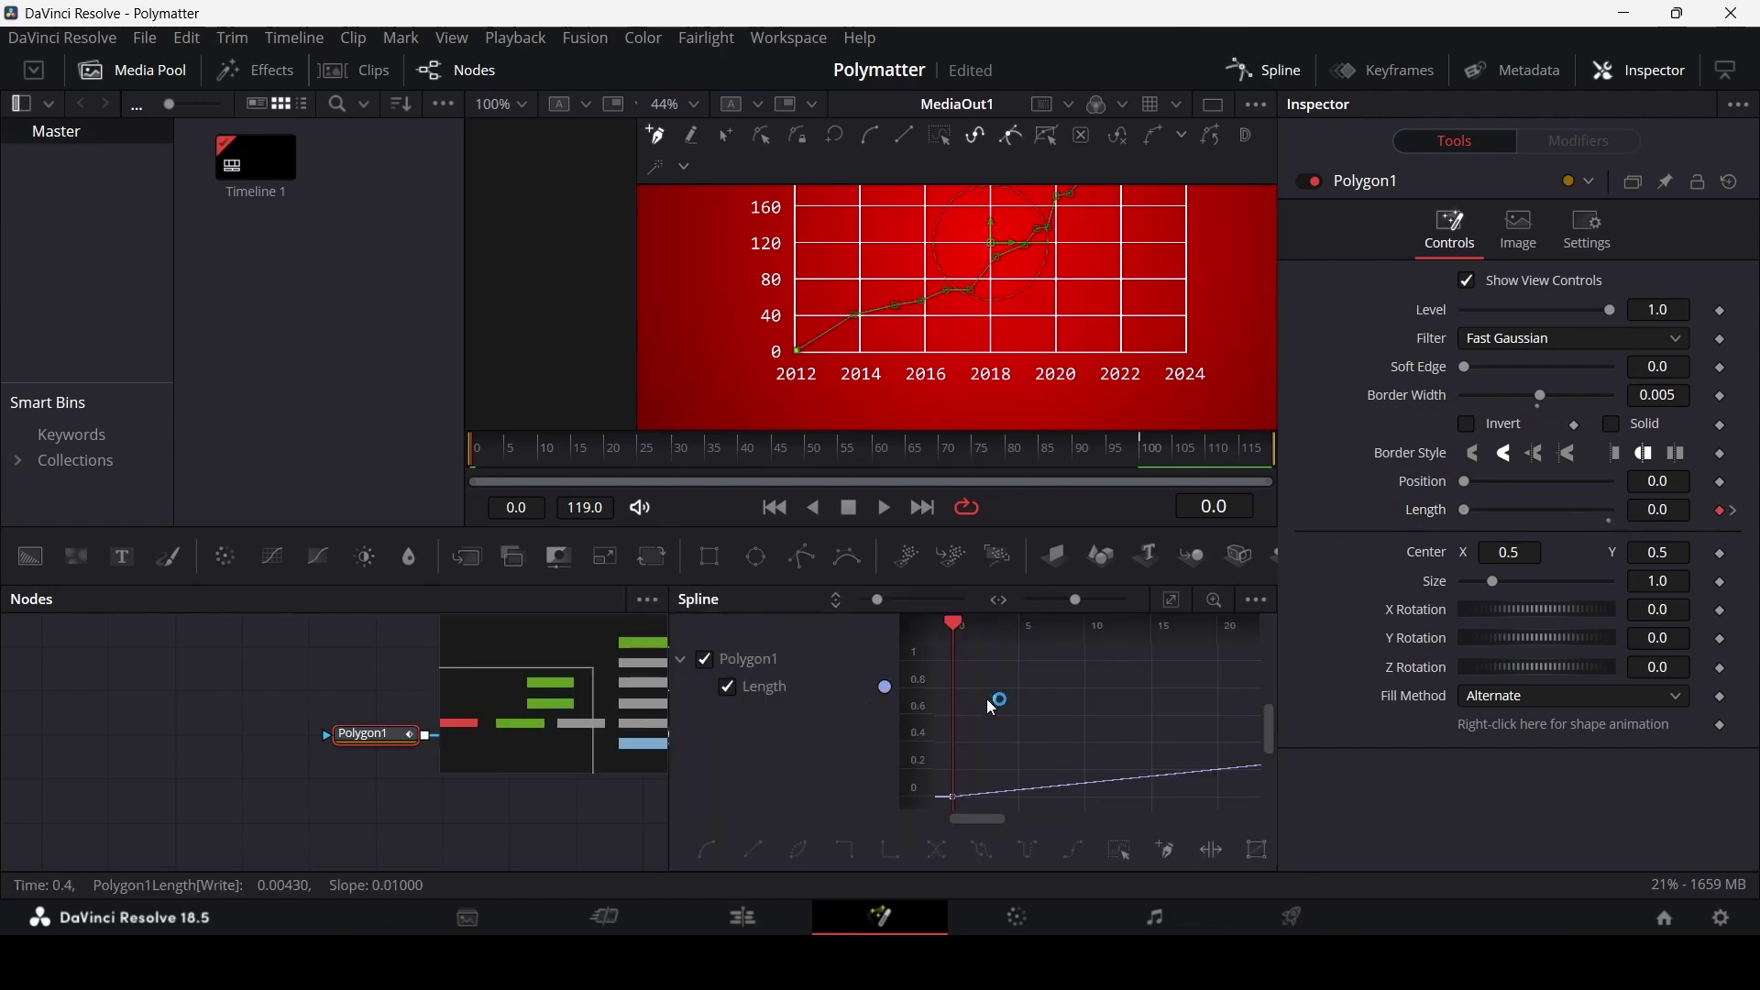
left_click(1174, 602)
left_click_drag(1027, 791, 1265, 637)
key("s")
left_click(1268, 70)
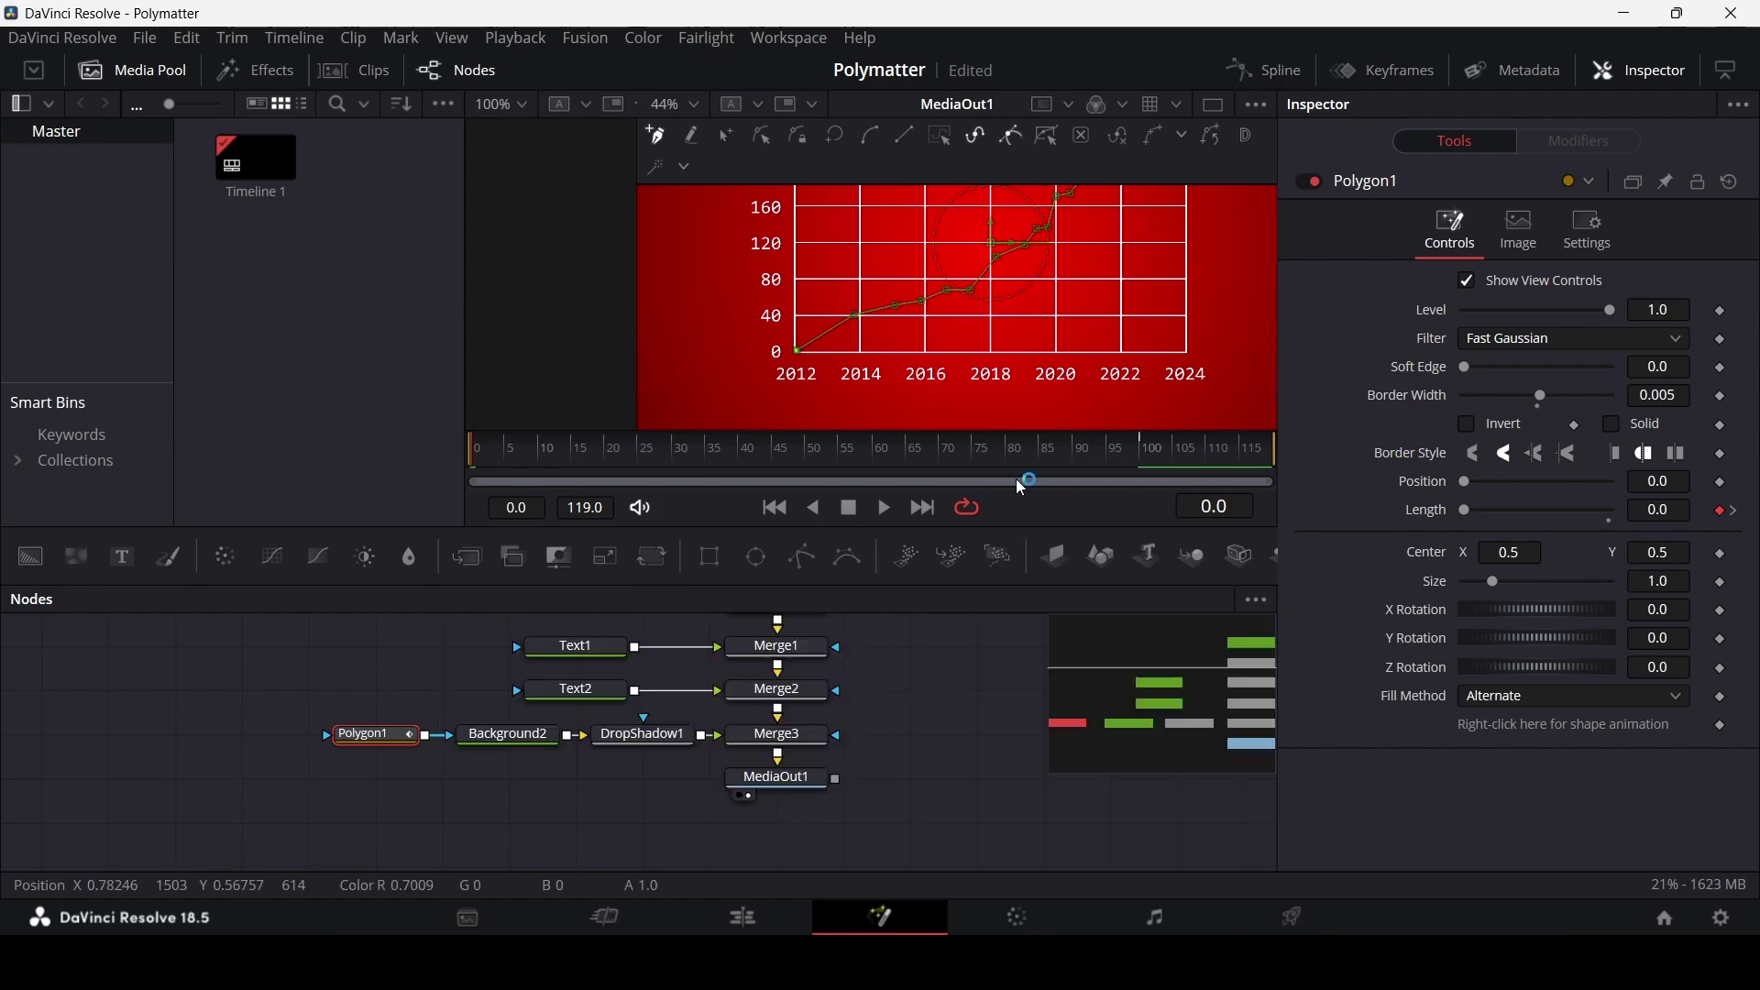
key("space")
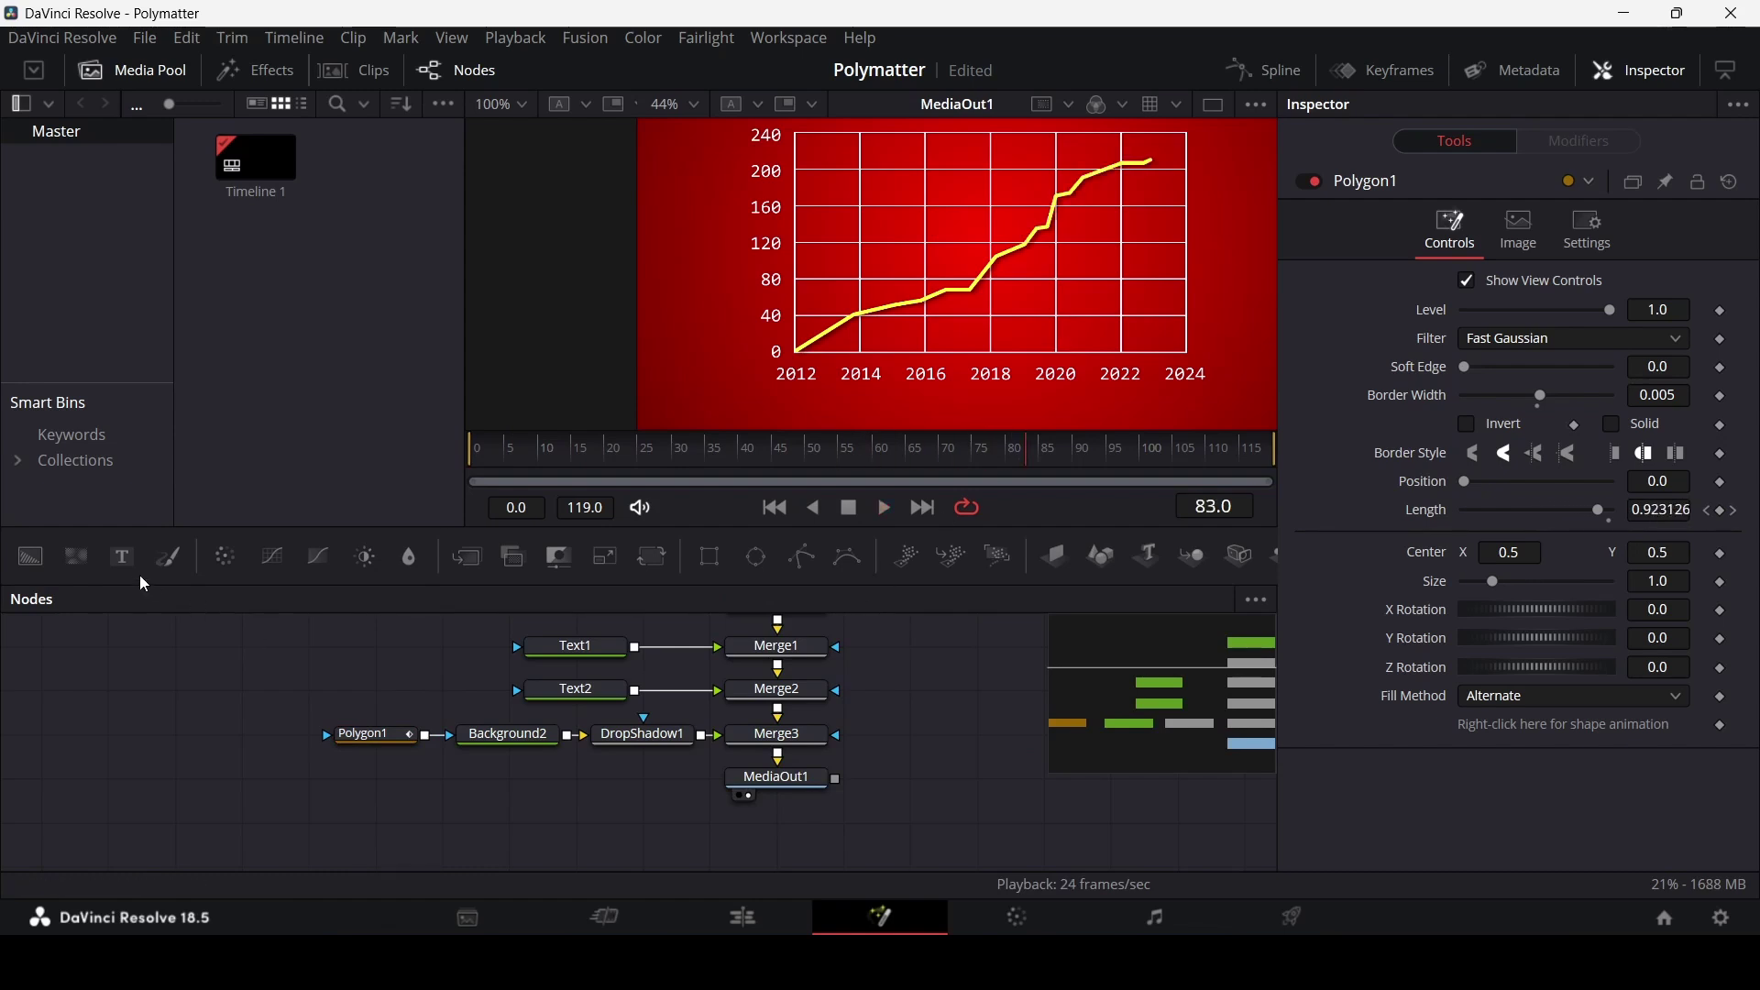
- Add a text node below Background2, keeping Background2 intact, and merge it over the chart between Merge3 and MediaOut1
left_click_drag(122, 557, 509, 738)
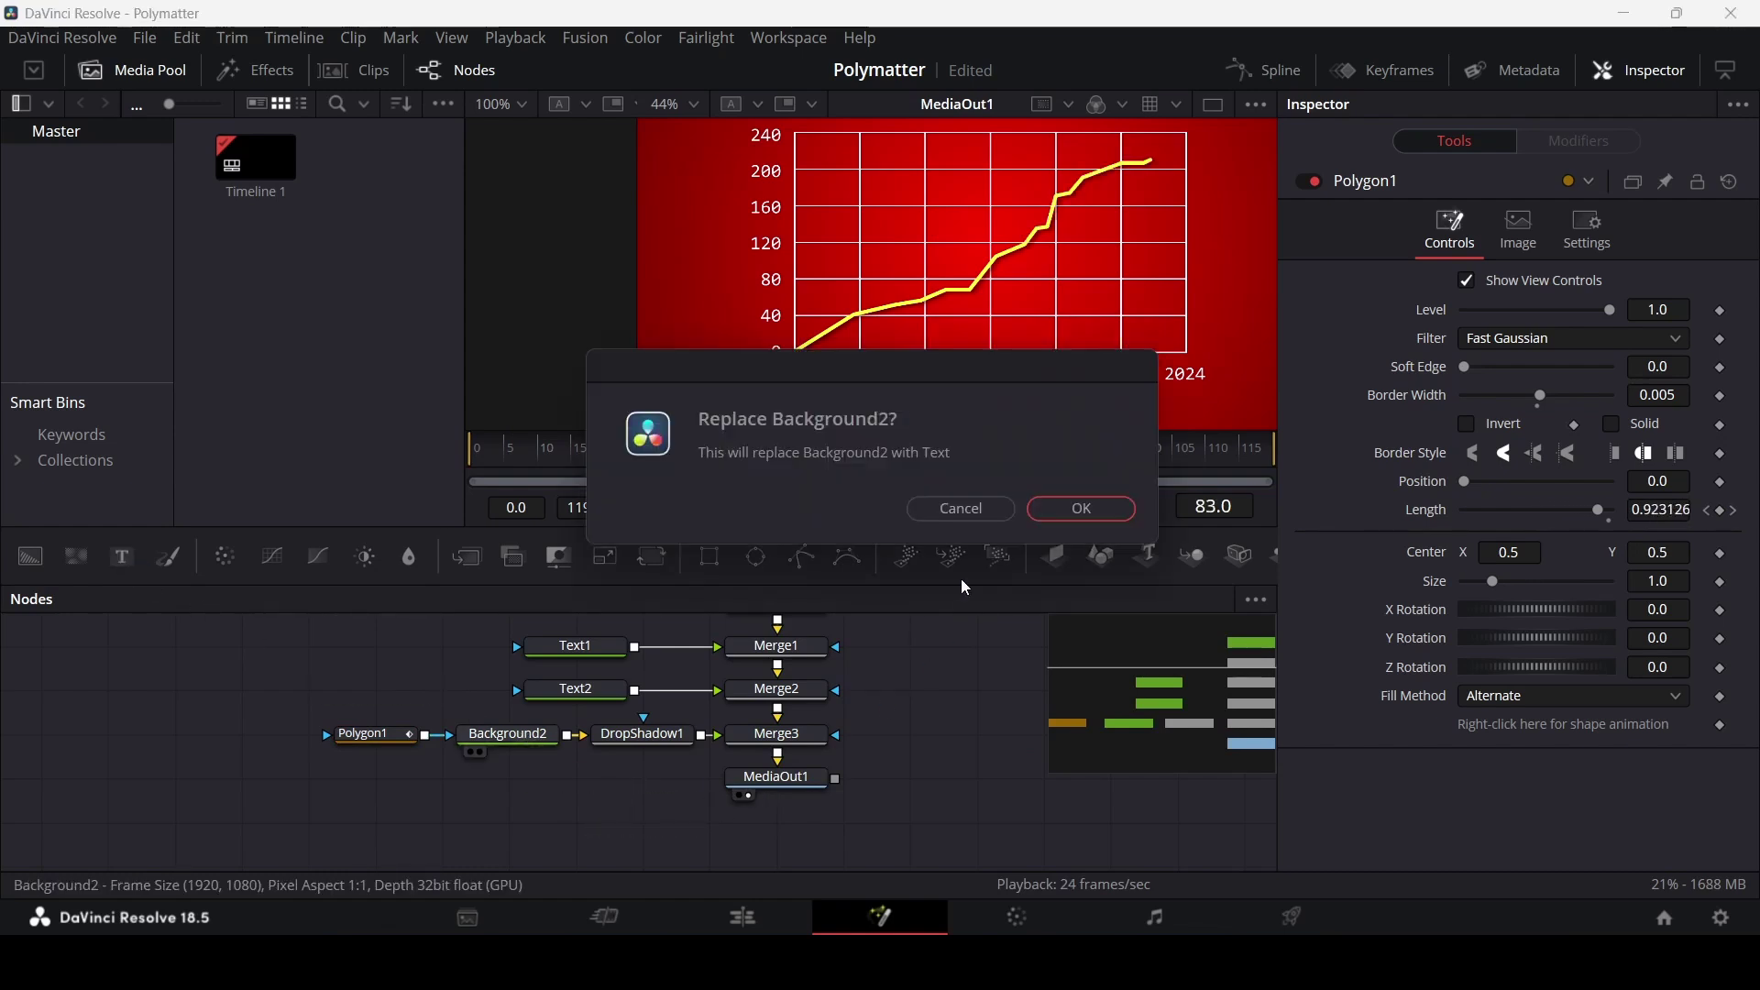
left_click(961, 509)
left_click_drag(122, 557, 555, 792)
left_click_drag(777, 779, 778, 823)
left_click_drag(636, 779, 775, 791)
left_click(561, 780)
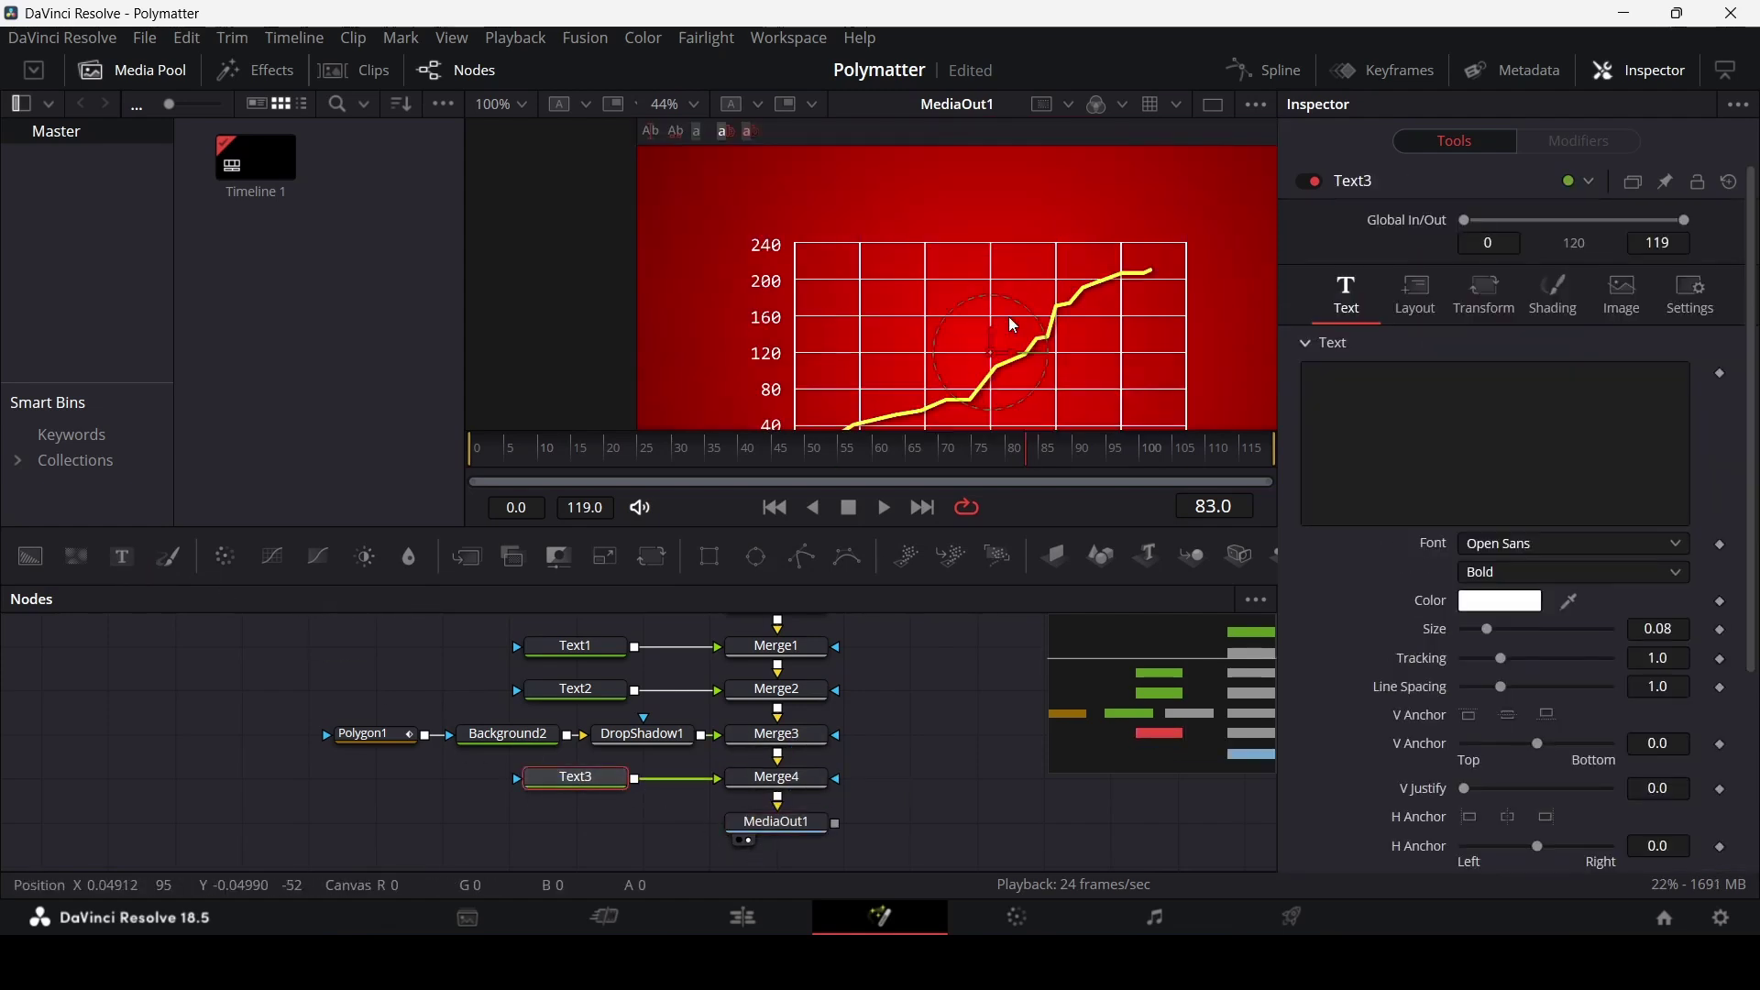
- Enter SUBSCRIBERS as Text3's text and place it centered above the chart as a title
left_click(1373, 413)
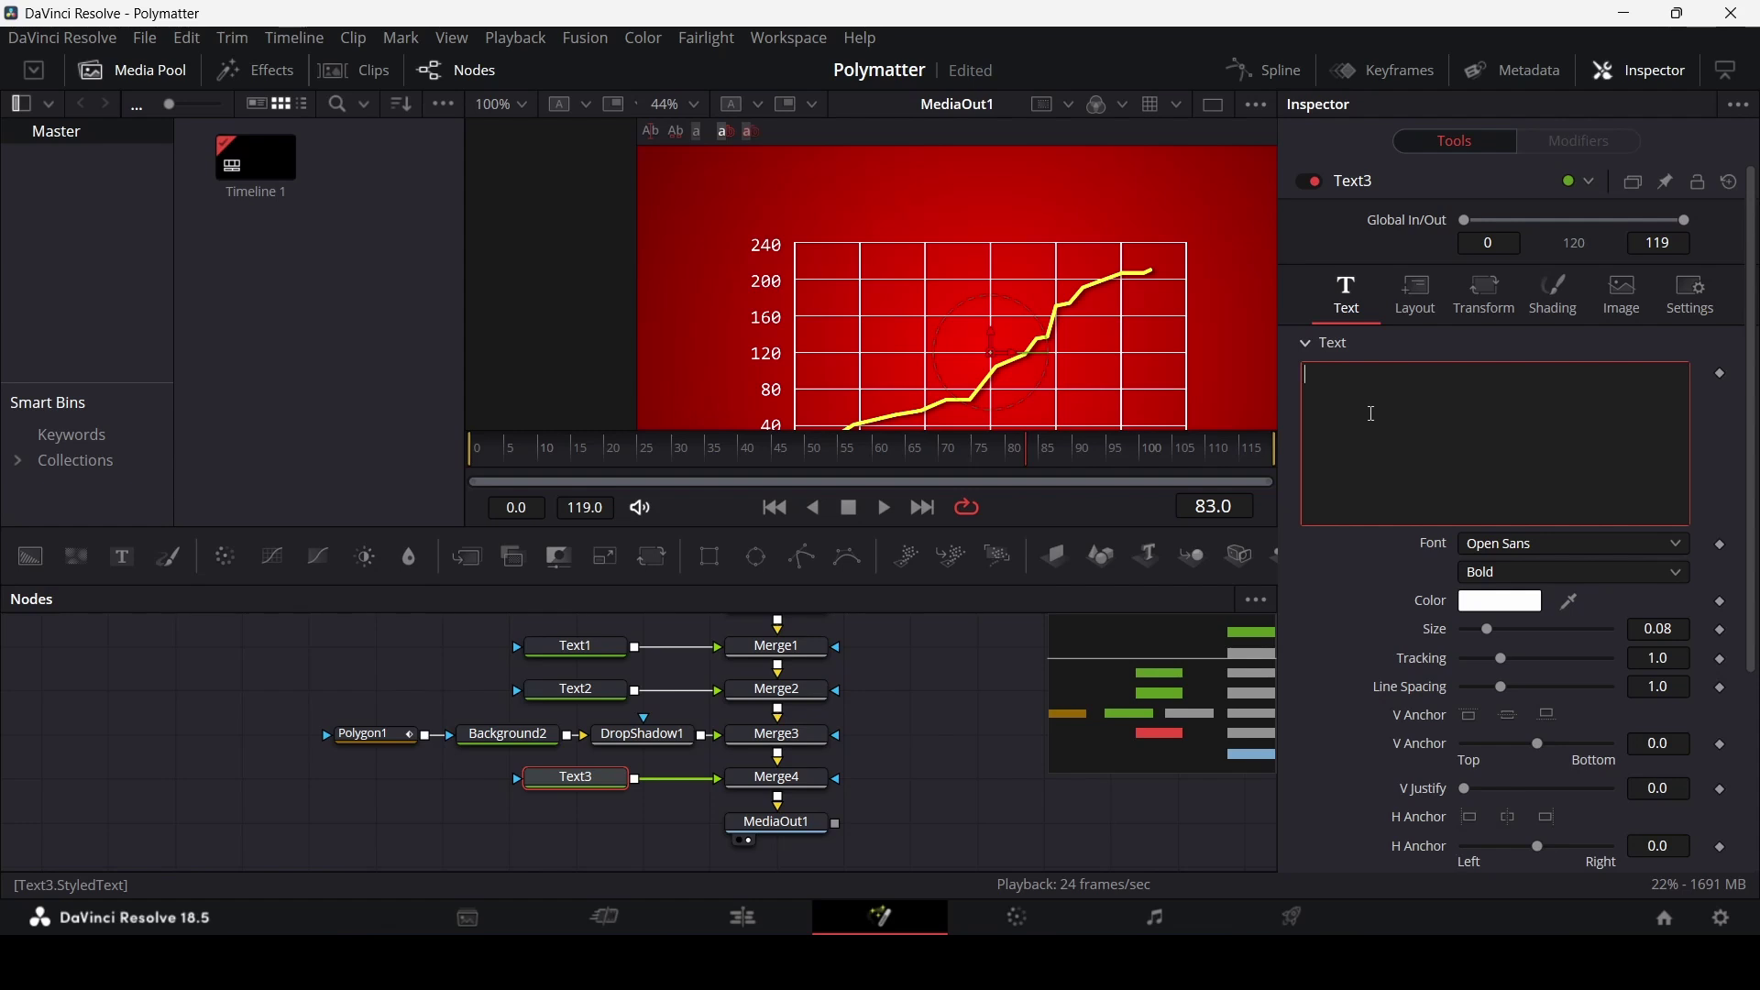
type("SUBSCRIBERS")
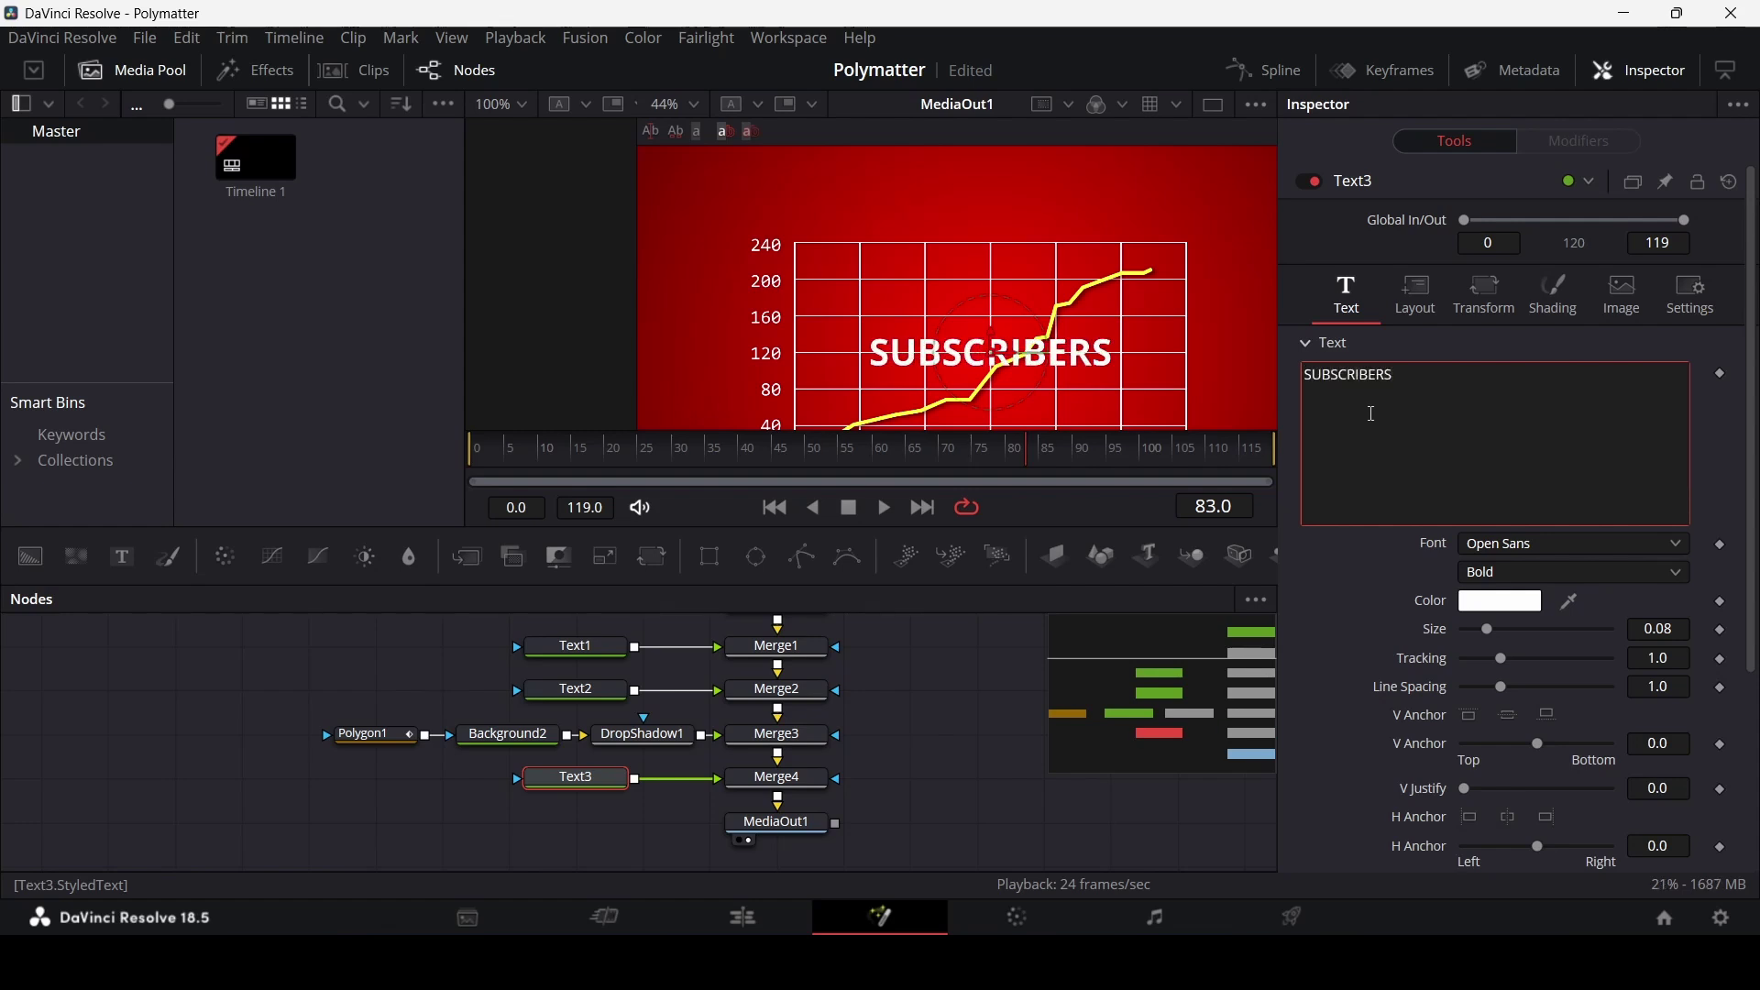
left_click_drag(997, 347, 999, 183)
- Set the SUBSCRIBERS title's font to Consolas and its size to 0.05
left_click(1554, 545)
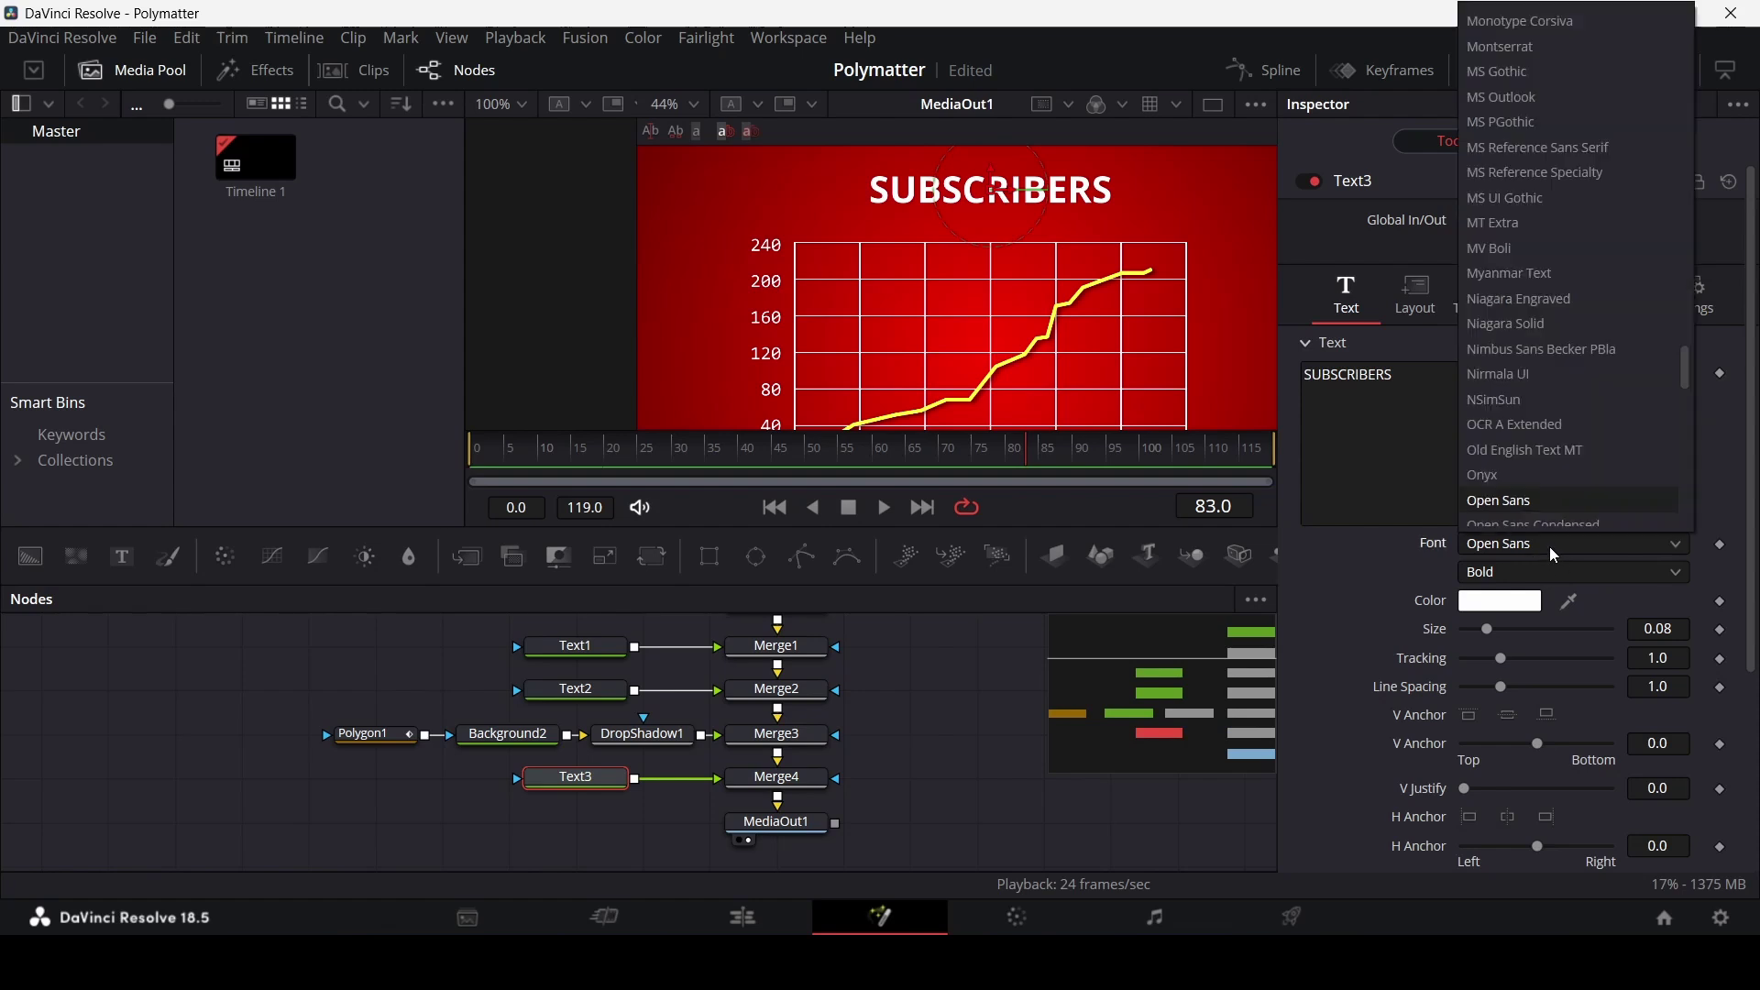
type("con")
key("Return")
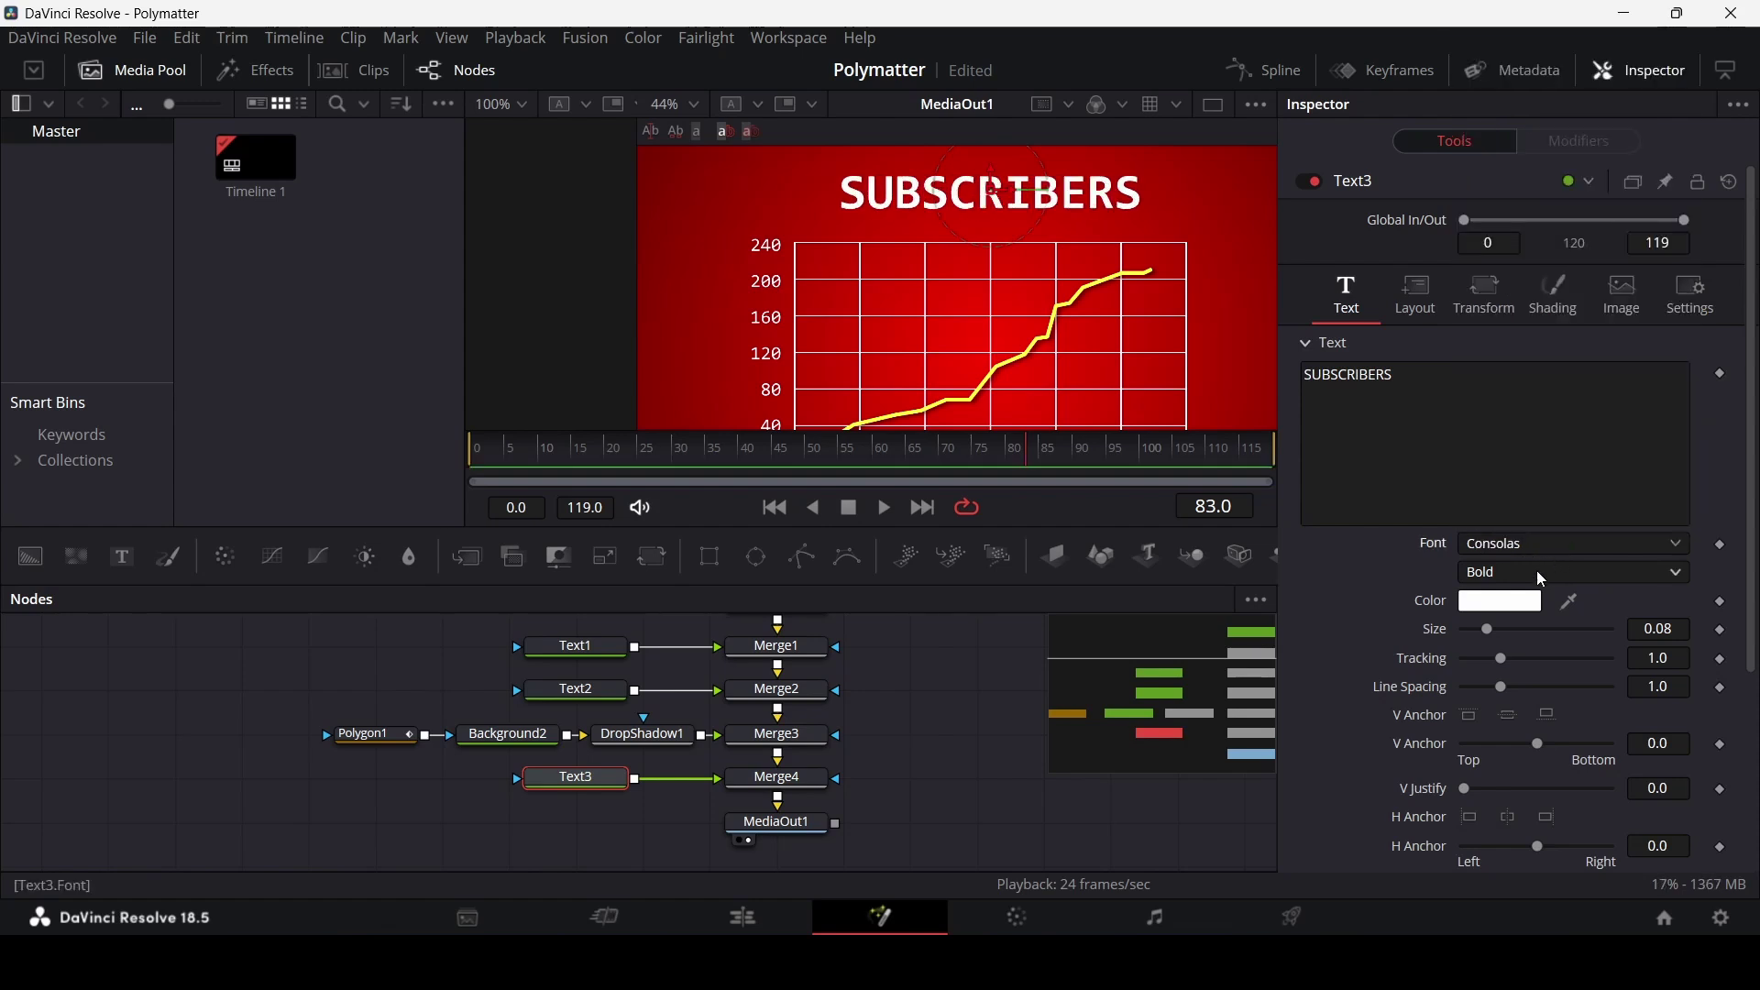
left_click(1683, 630)
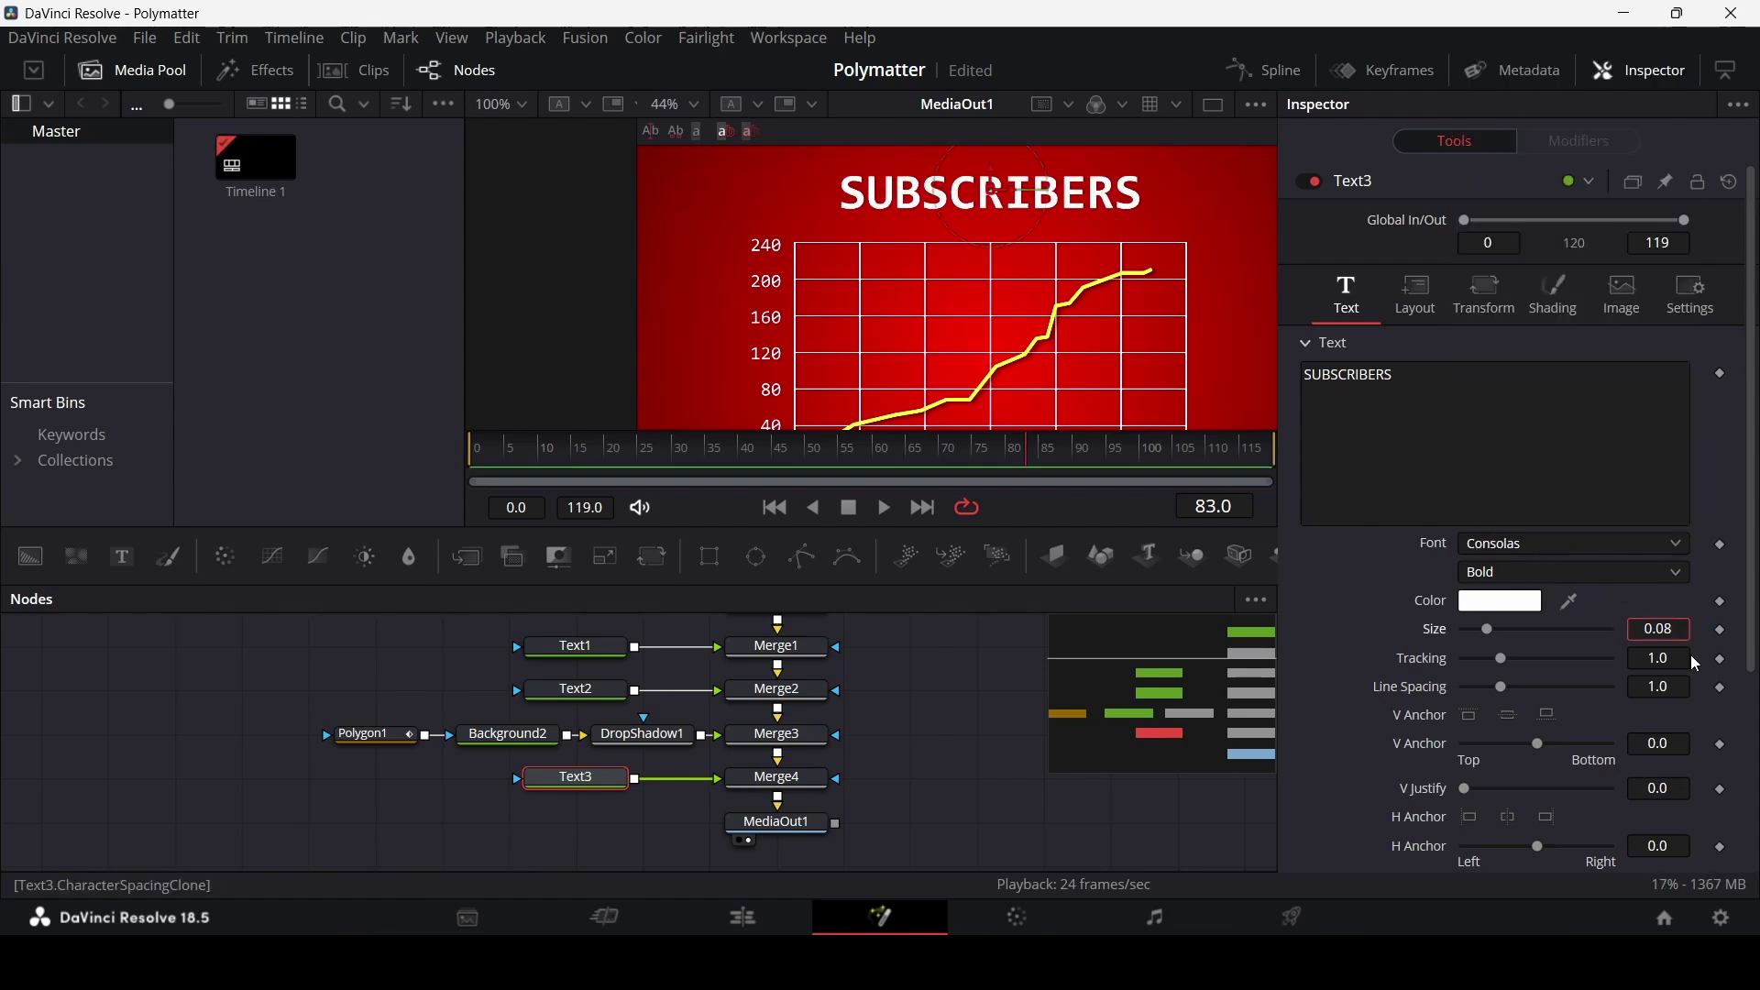
key("BackSpace")
type("5")
key("Tab")
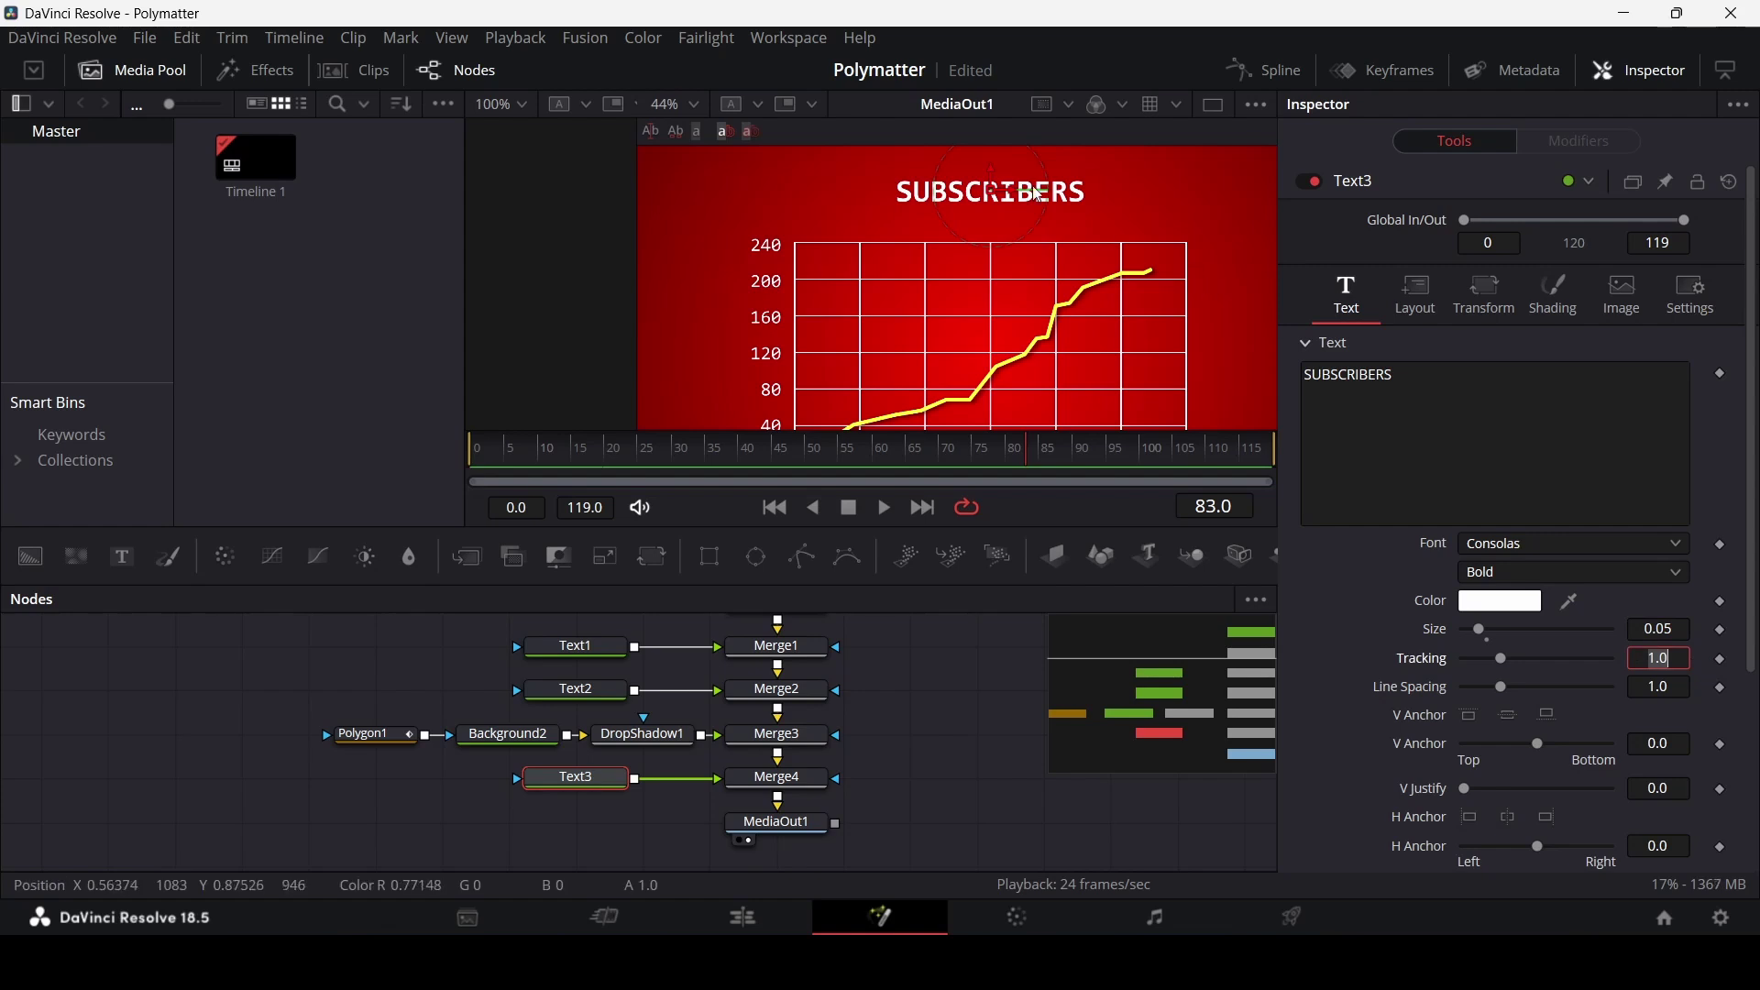
left_click(951, 669)
- Add a text node below Text3 and merge it over the chart between Merge4 and MediaOut1
scroll(960, 676, "down", 2)
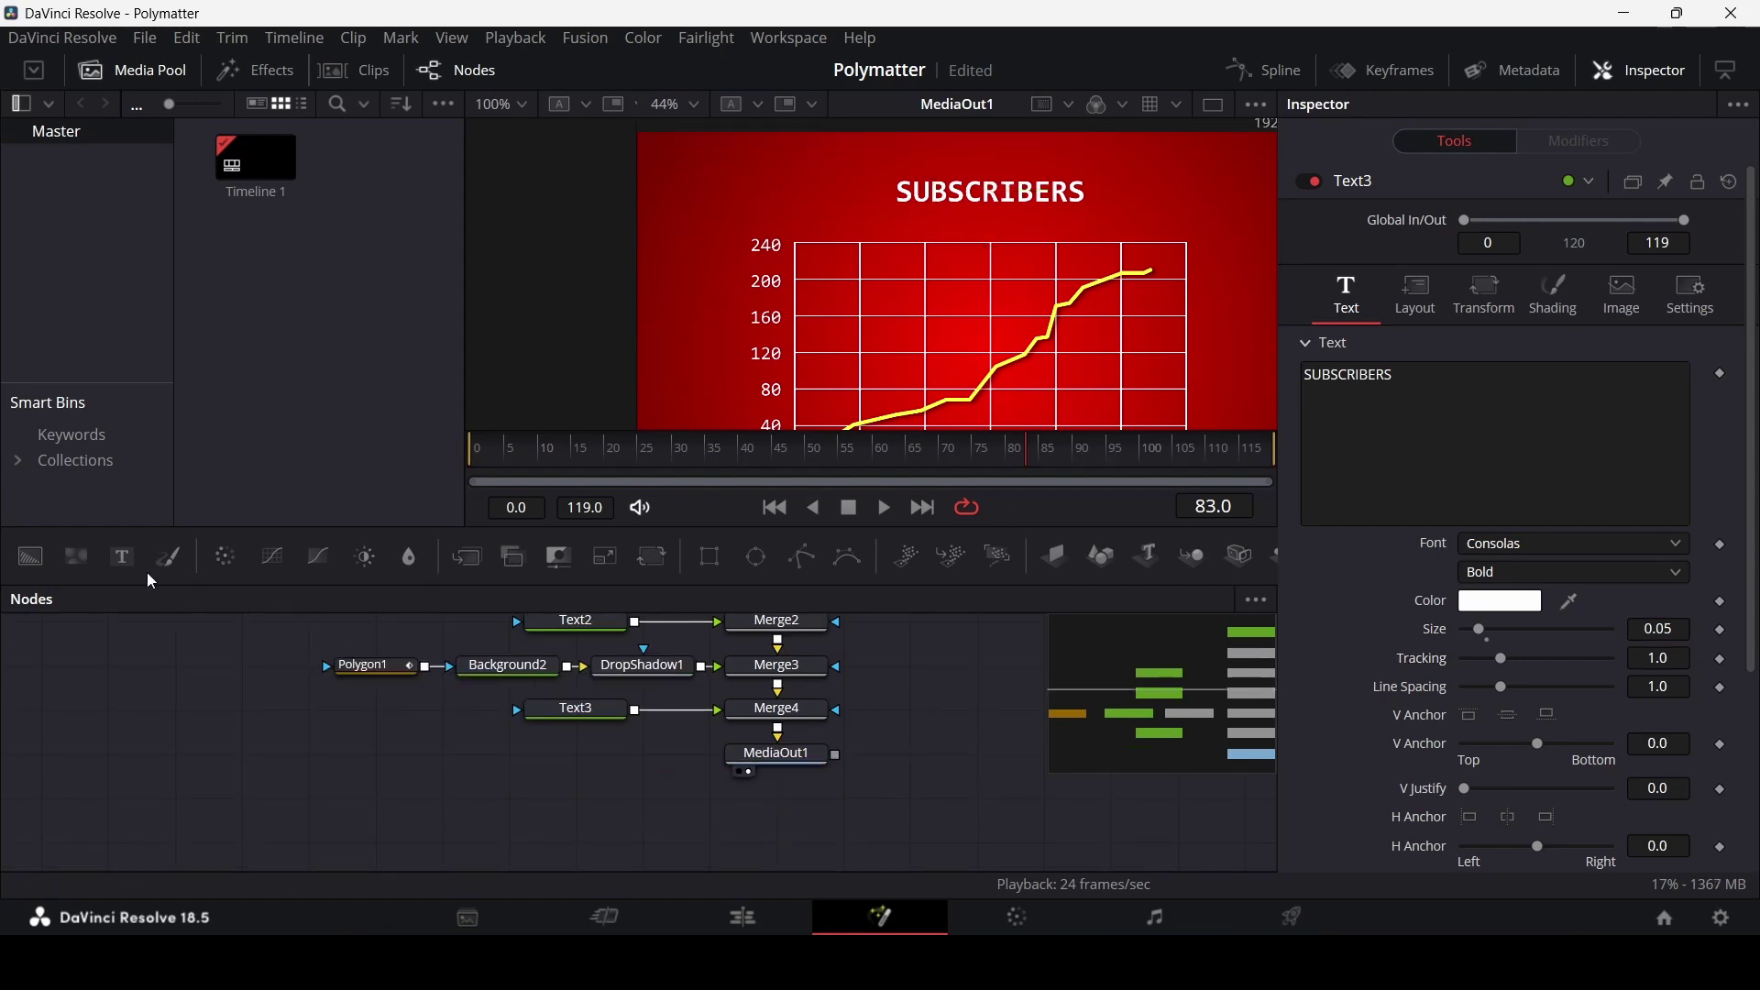
left_click_drag(122, 556, 779, 724)
left_click(605, 761)
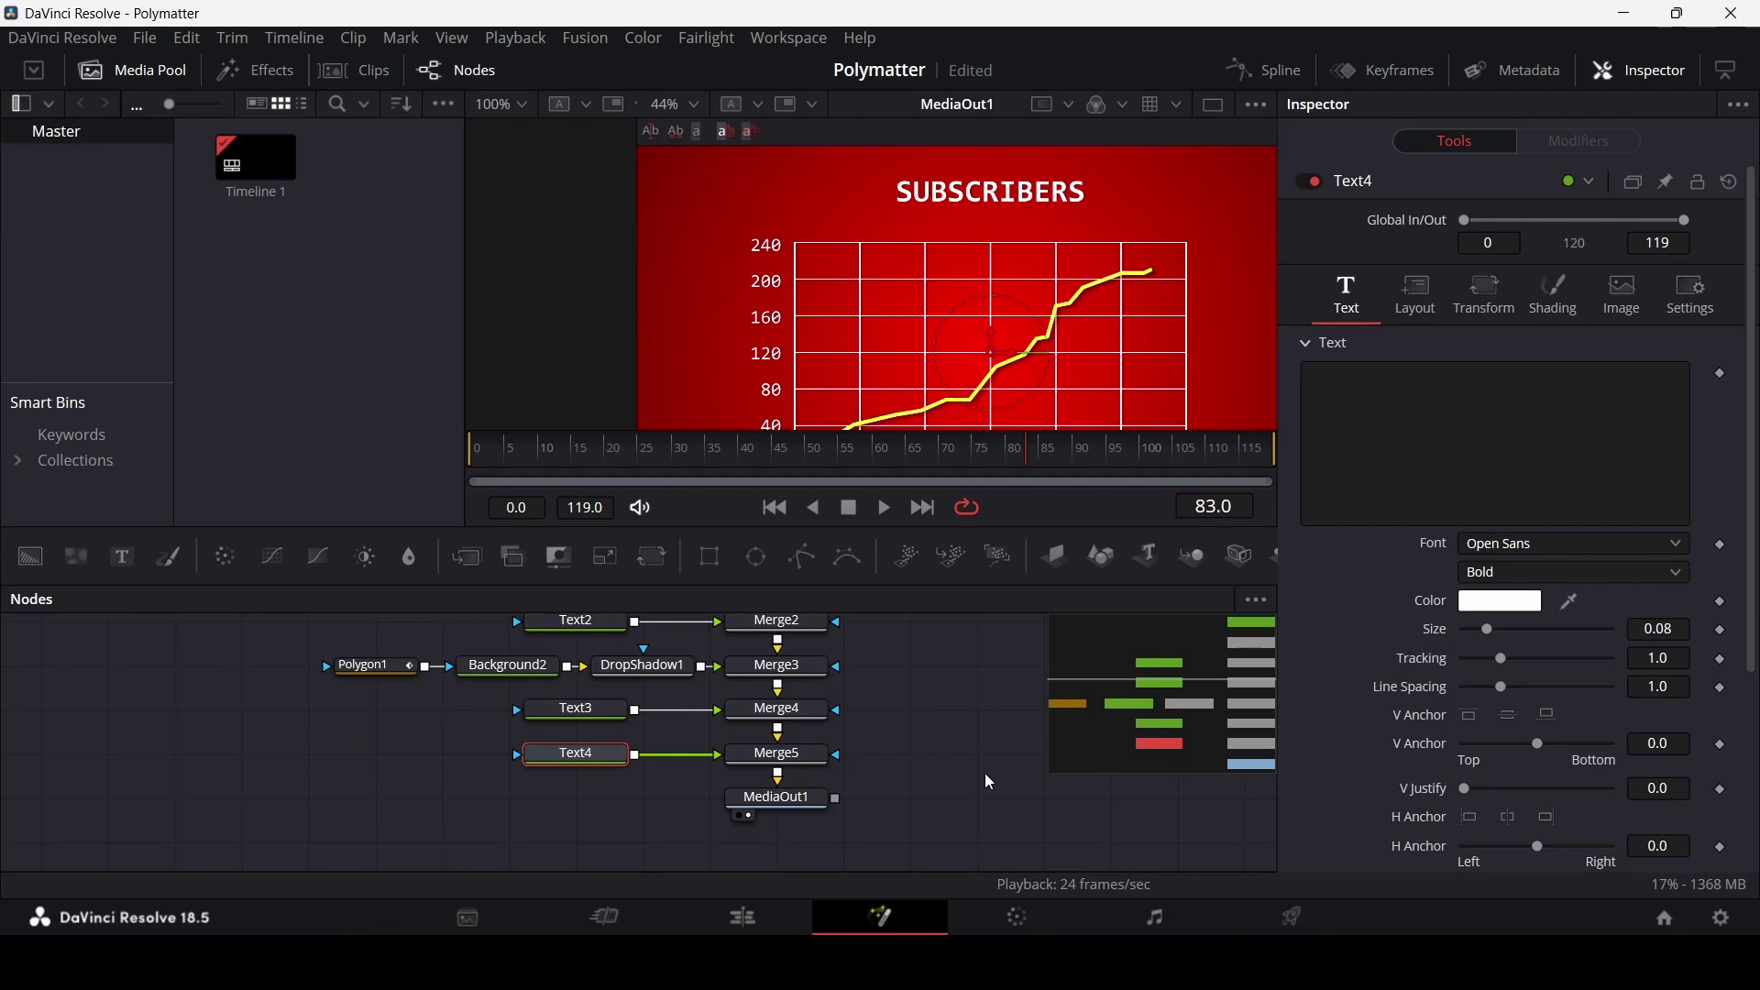
- Enter GLOBAL REACH as Text4's text and set its font to Consolas Regular
left_click(1456, 415)
type("GLO")
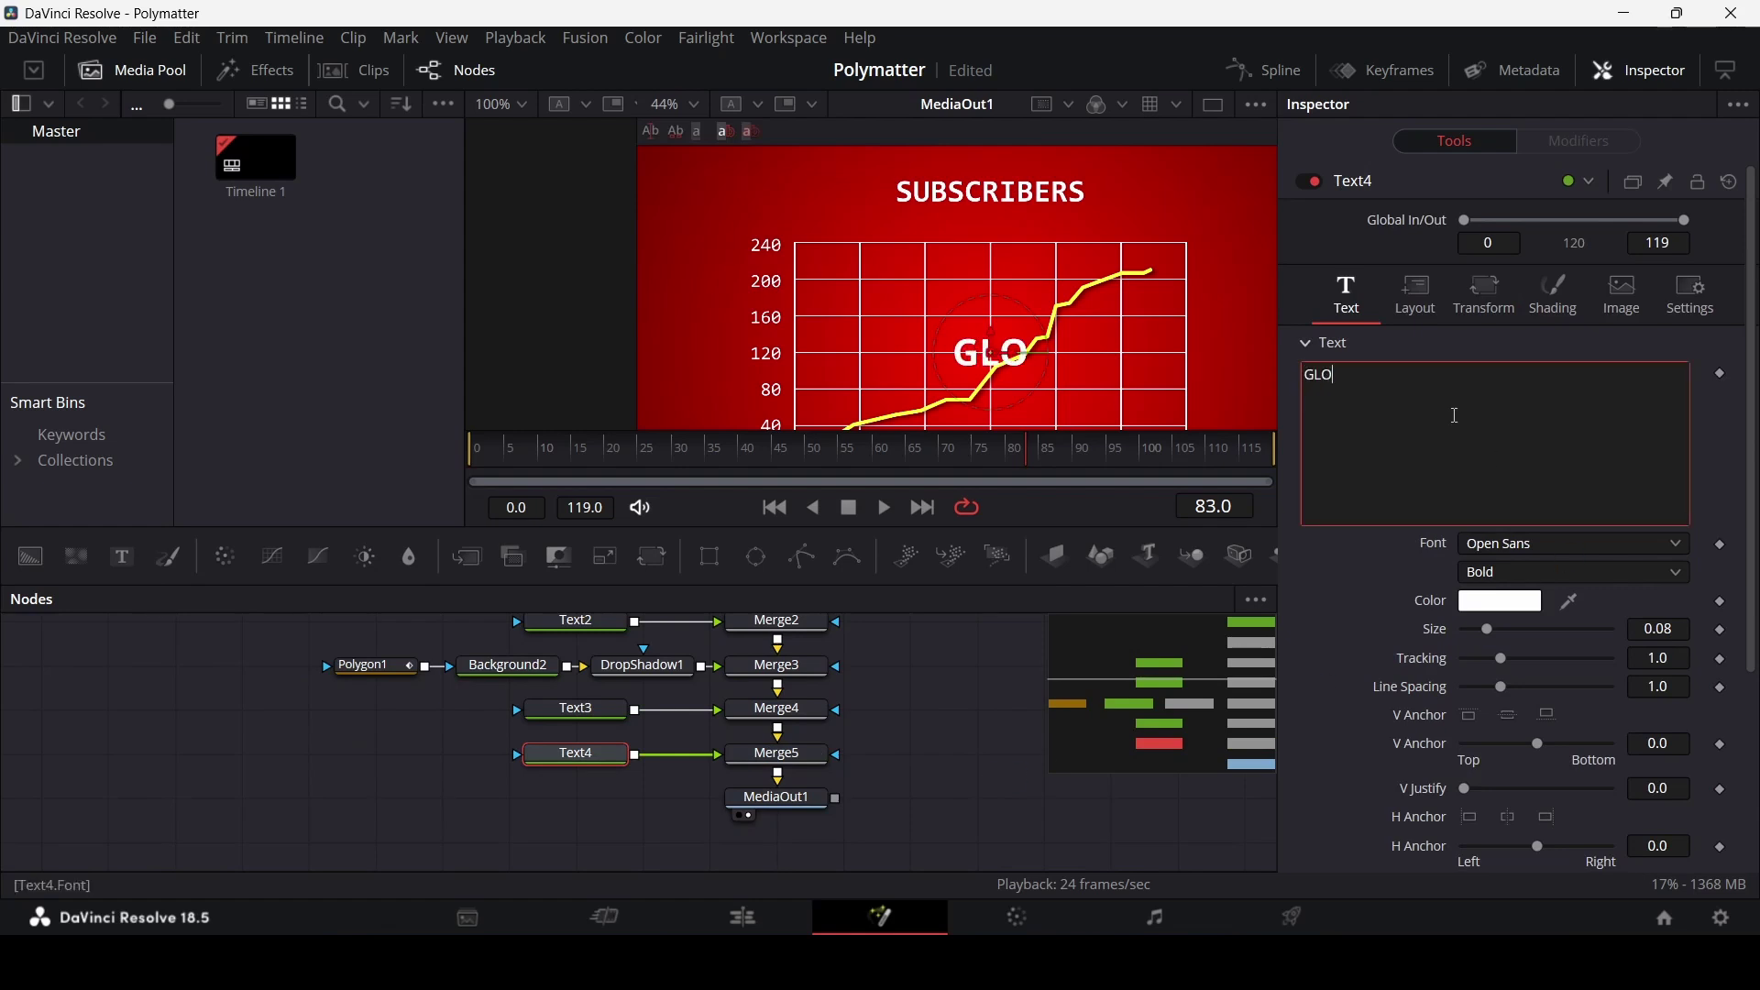
type("BAL REACH")
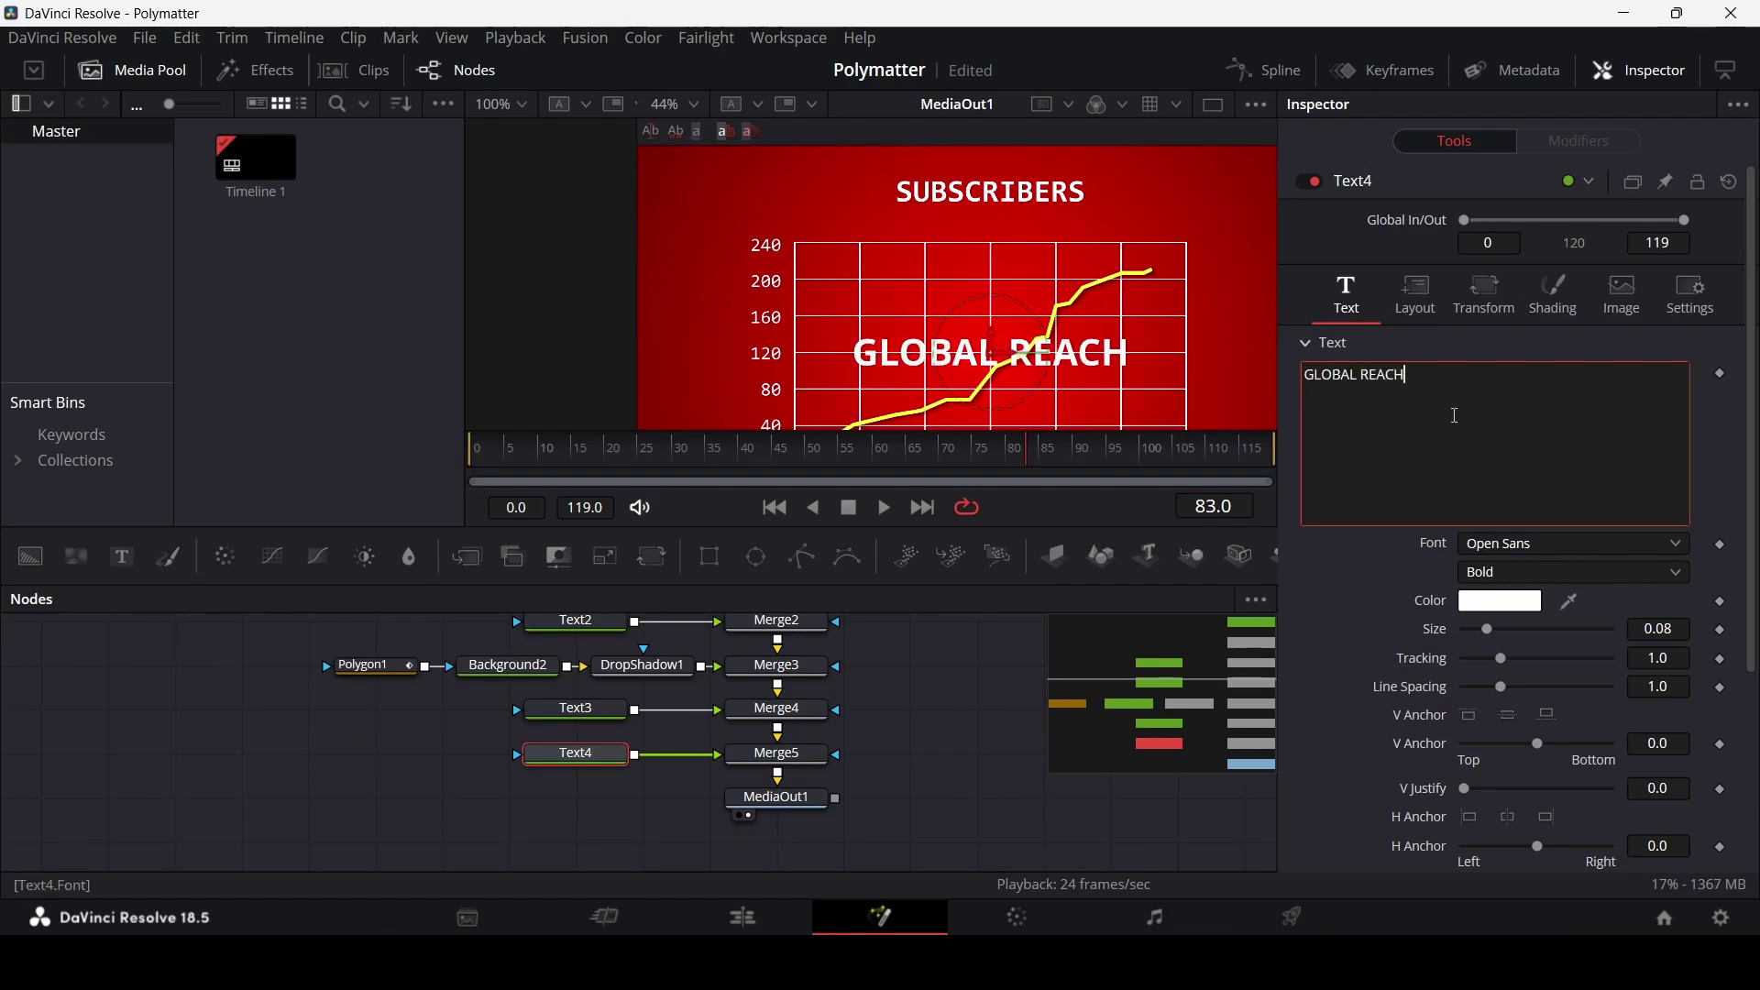
left_click(1541, 571)
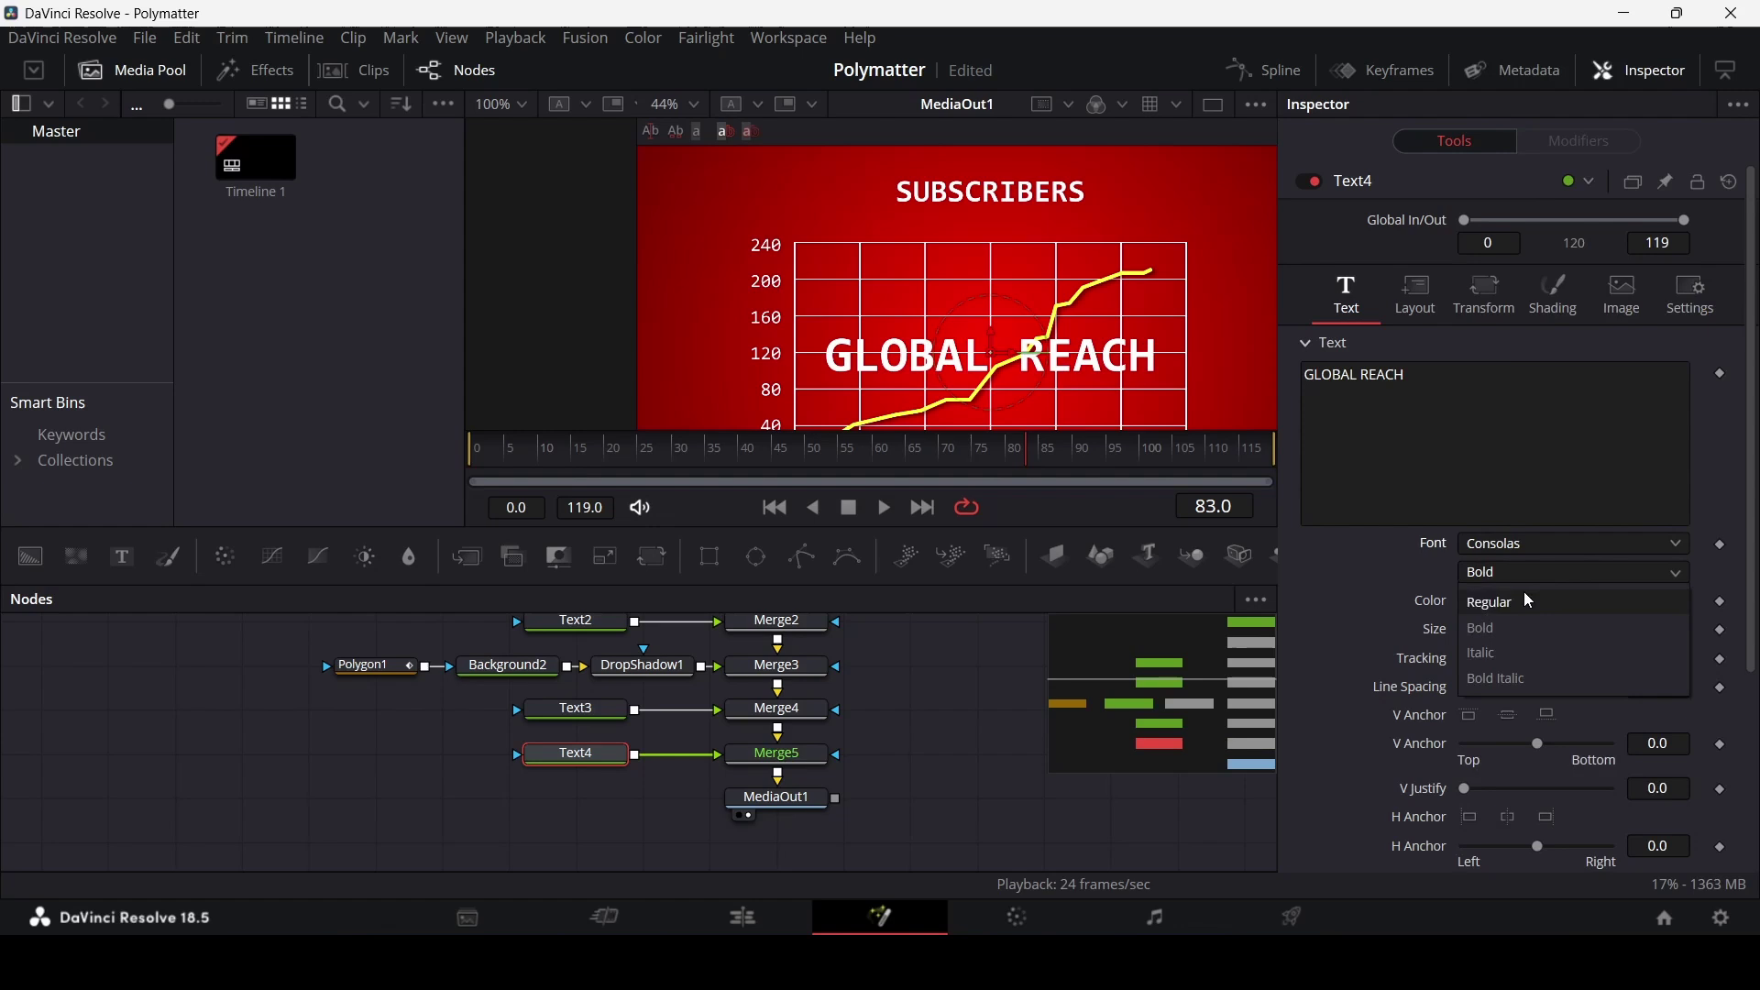
left_click(1525, 597)
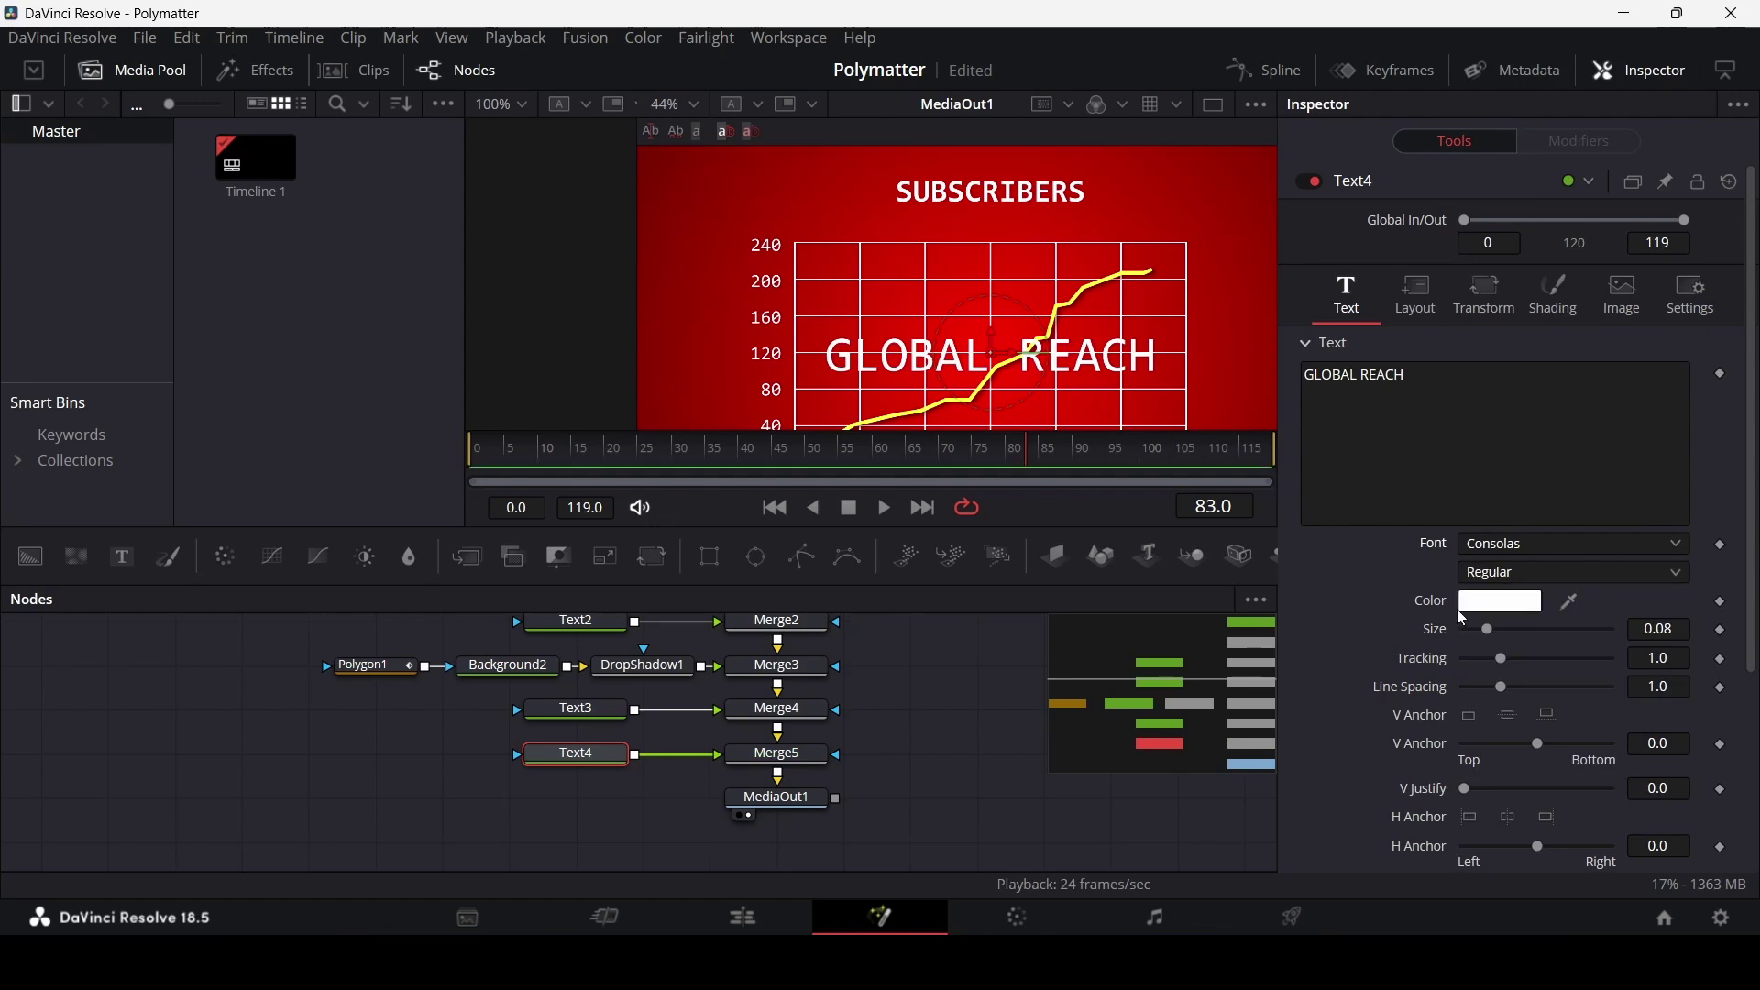
- Place the GLOBAL REACH text centered just beneath the SUBSCRIBERS title and set its size to 0.03
left_click_drag(991, 336, 997, 209)
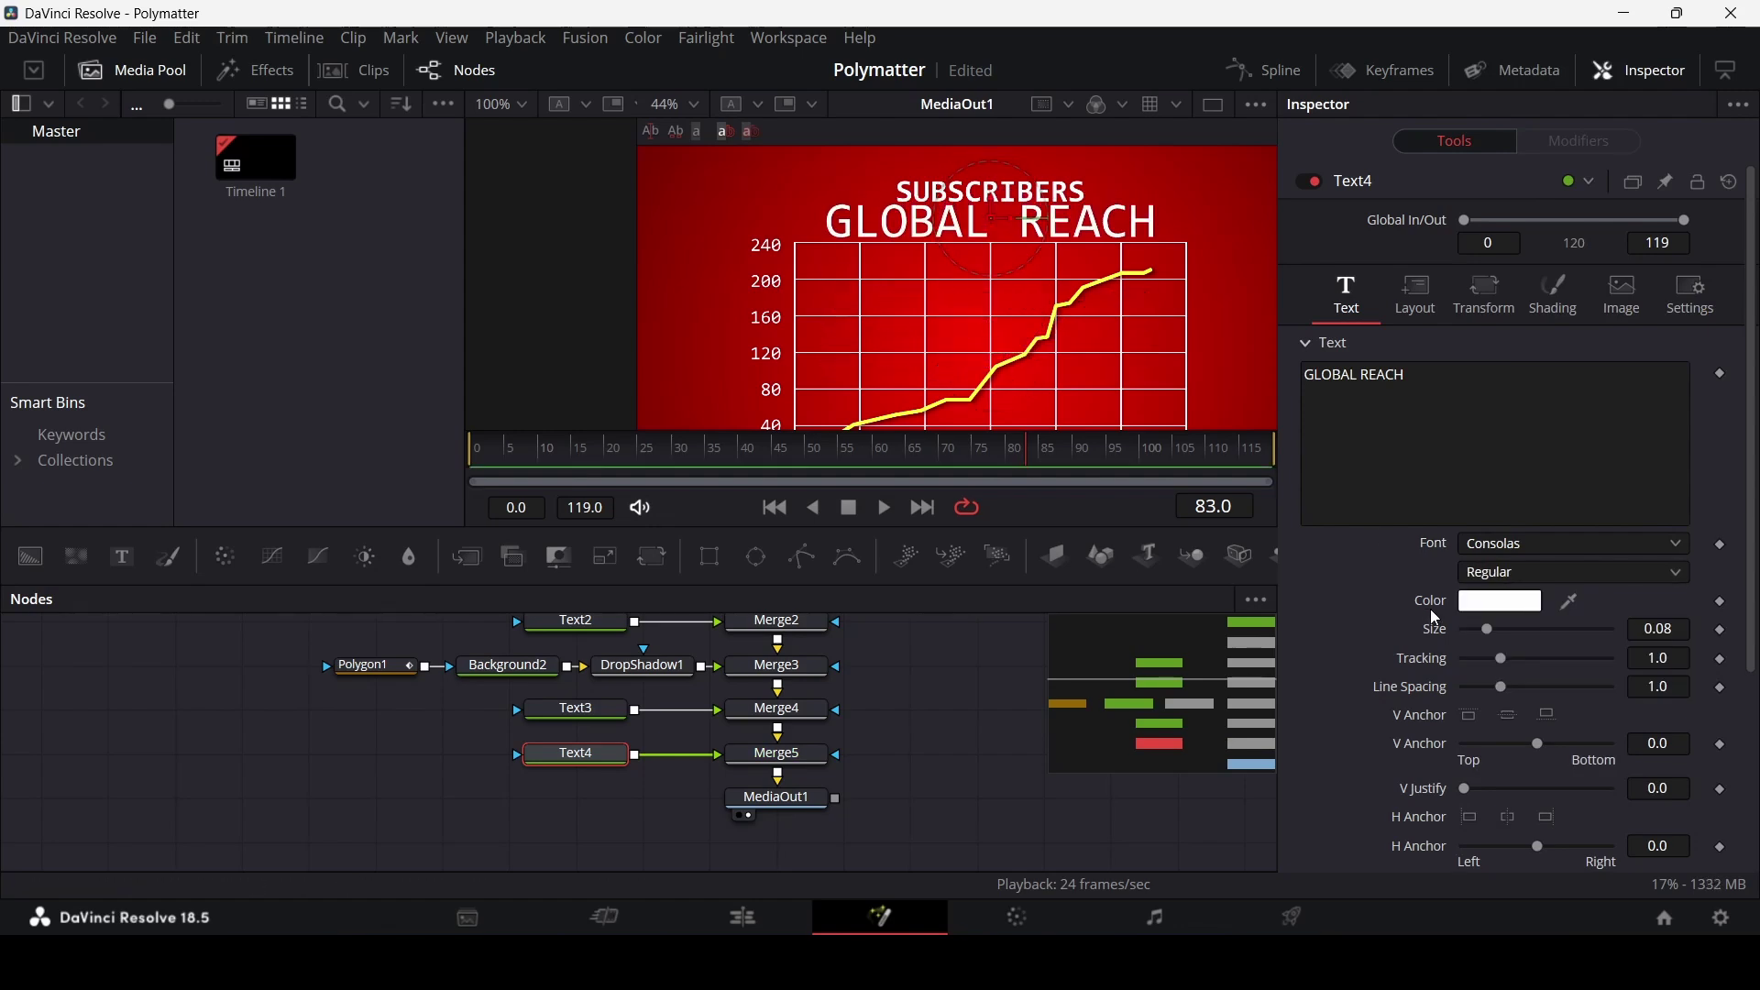
left_click_drag(1676, 628, 1680, 627)
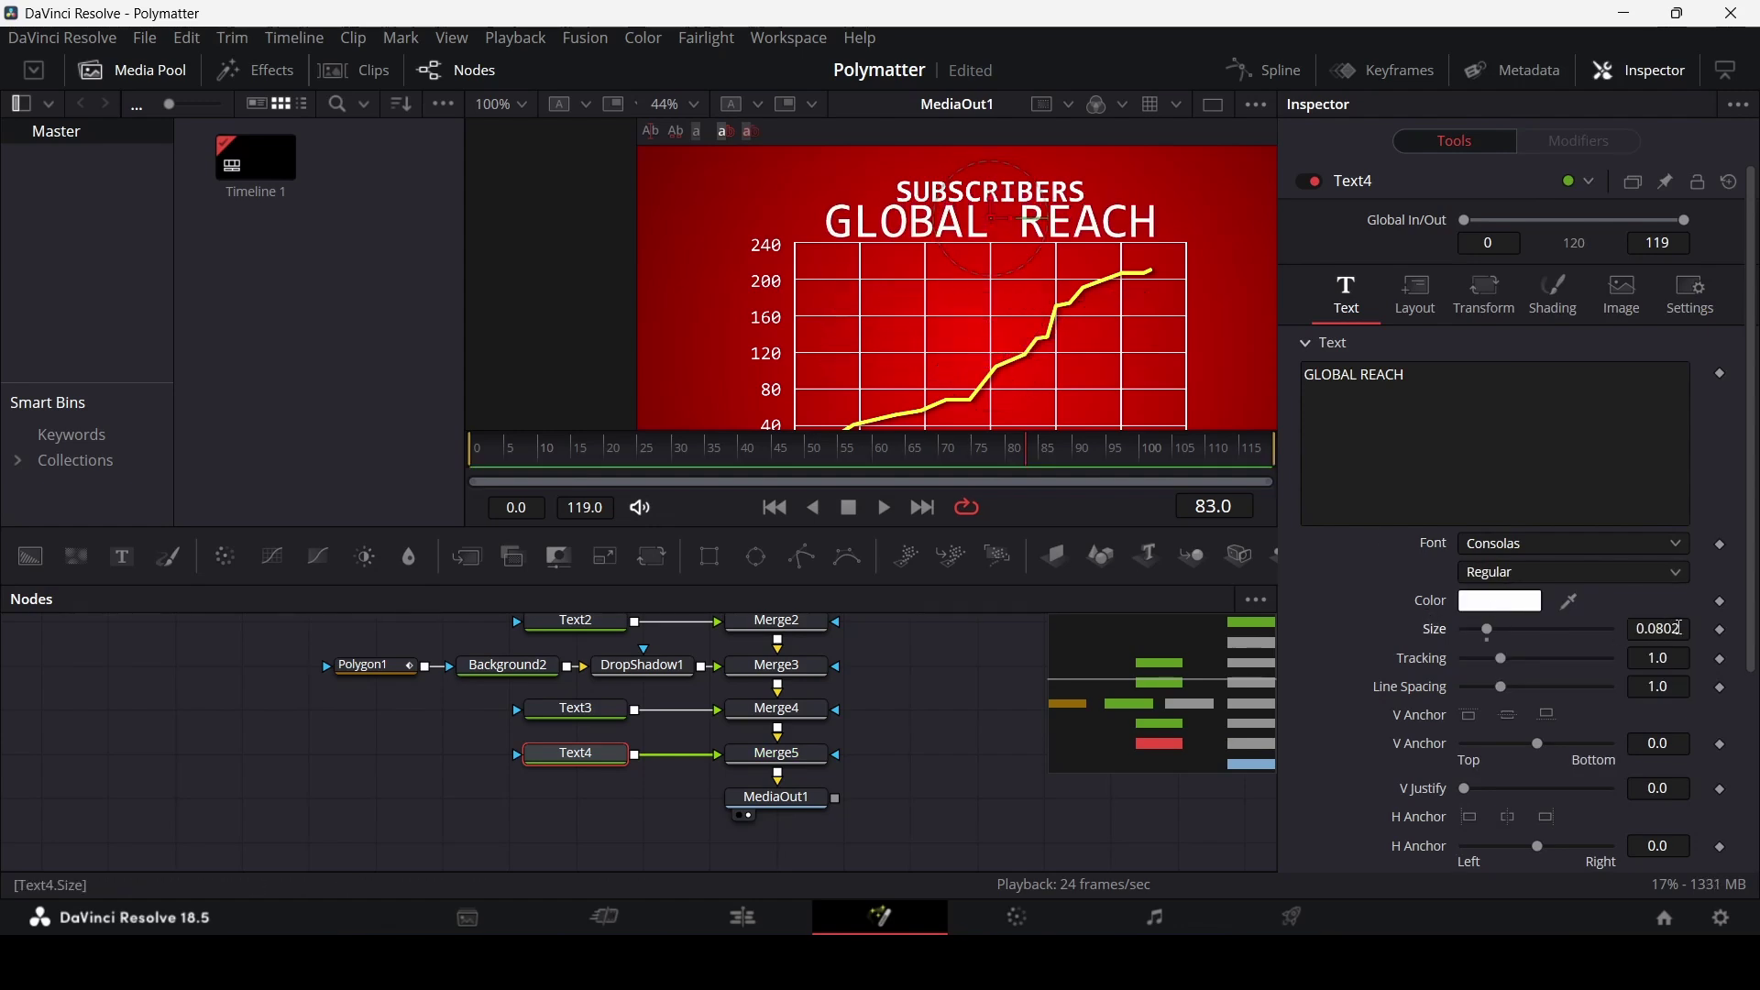
type("5")
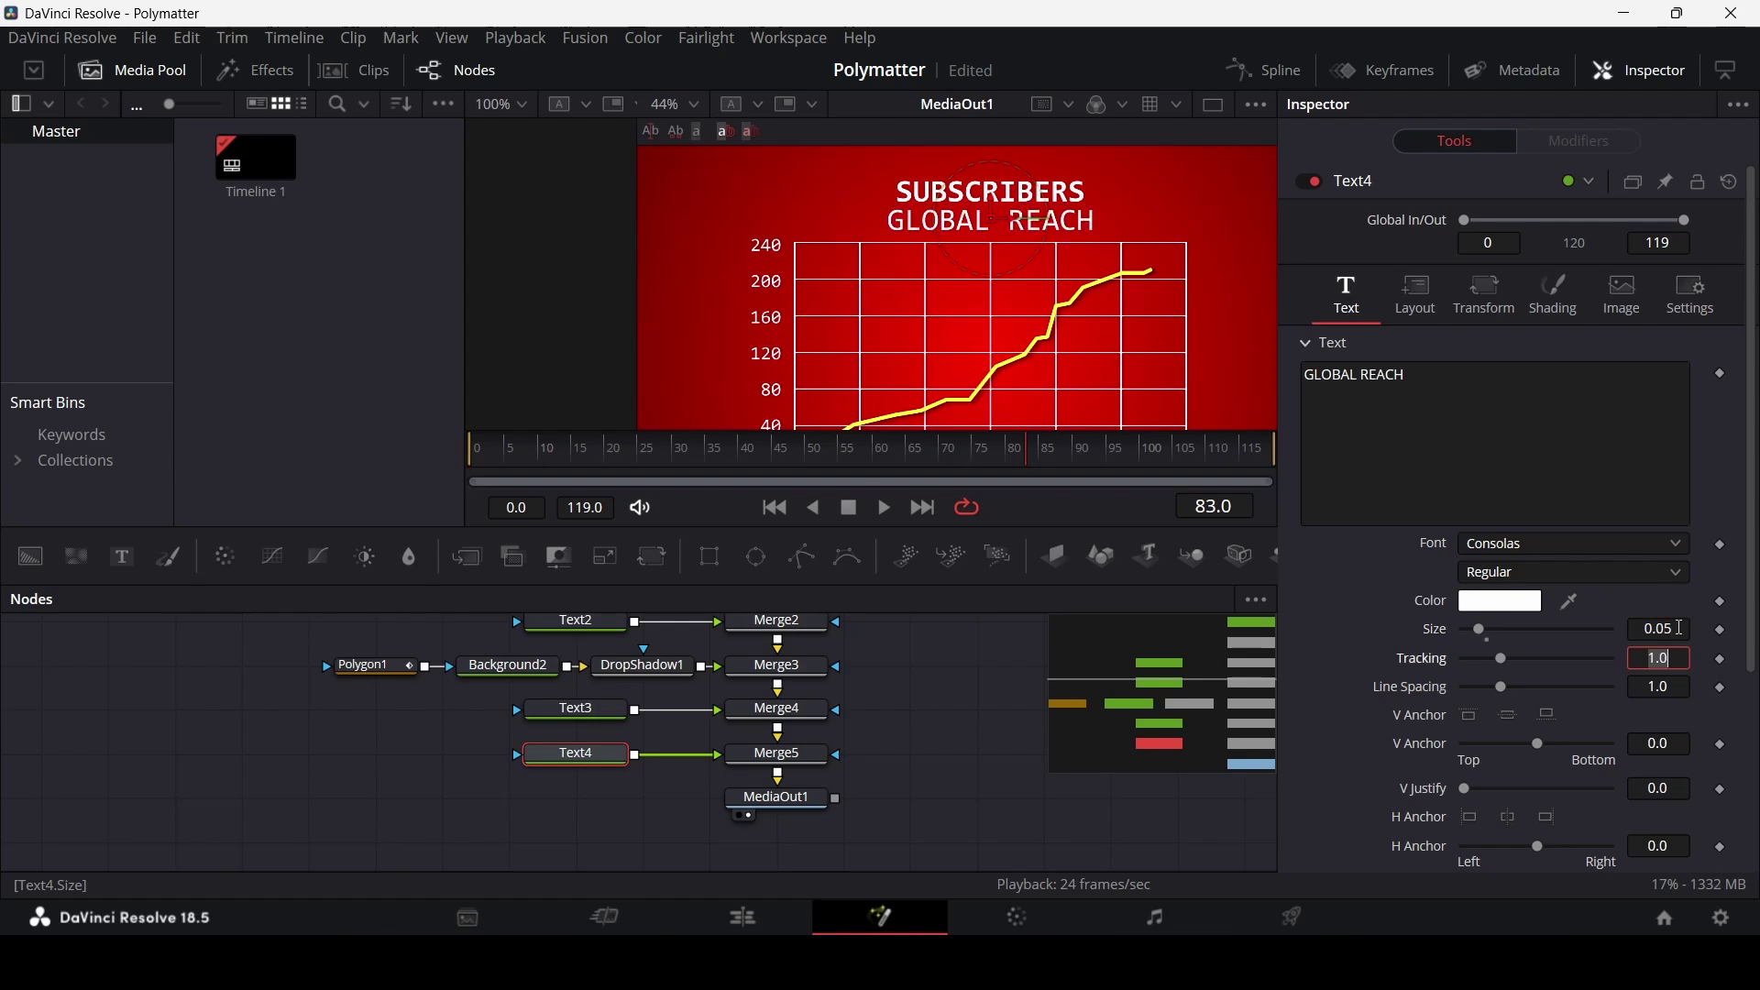
type("3")
key("Tab")
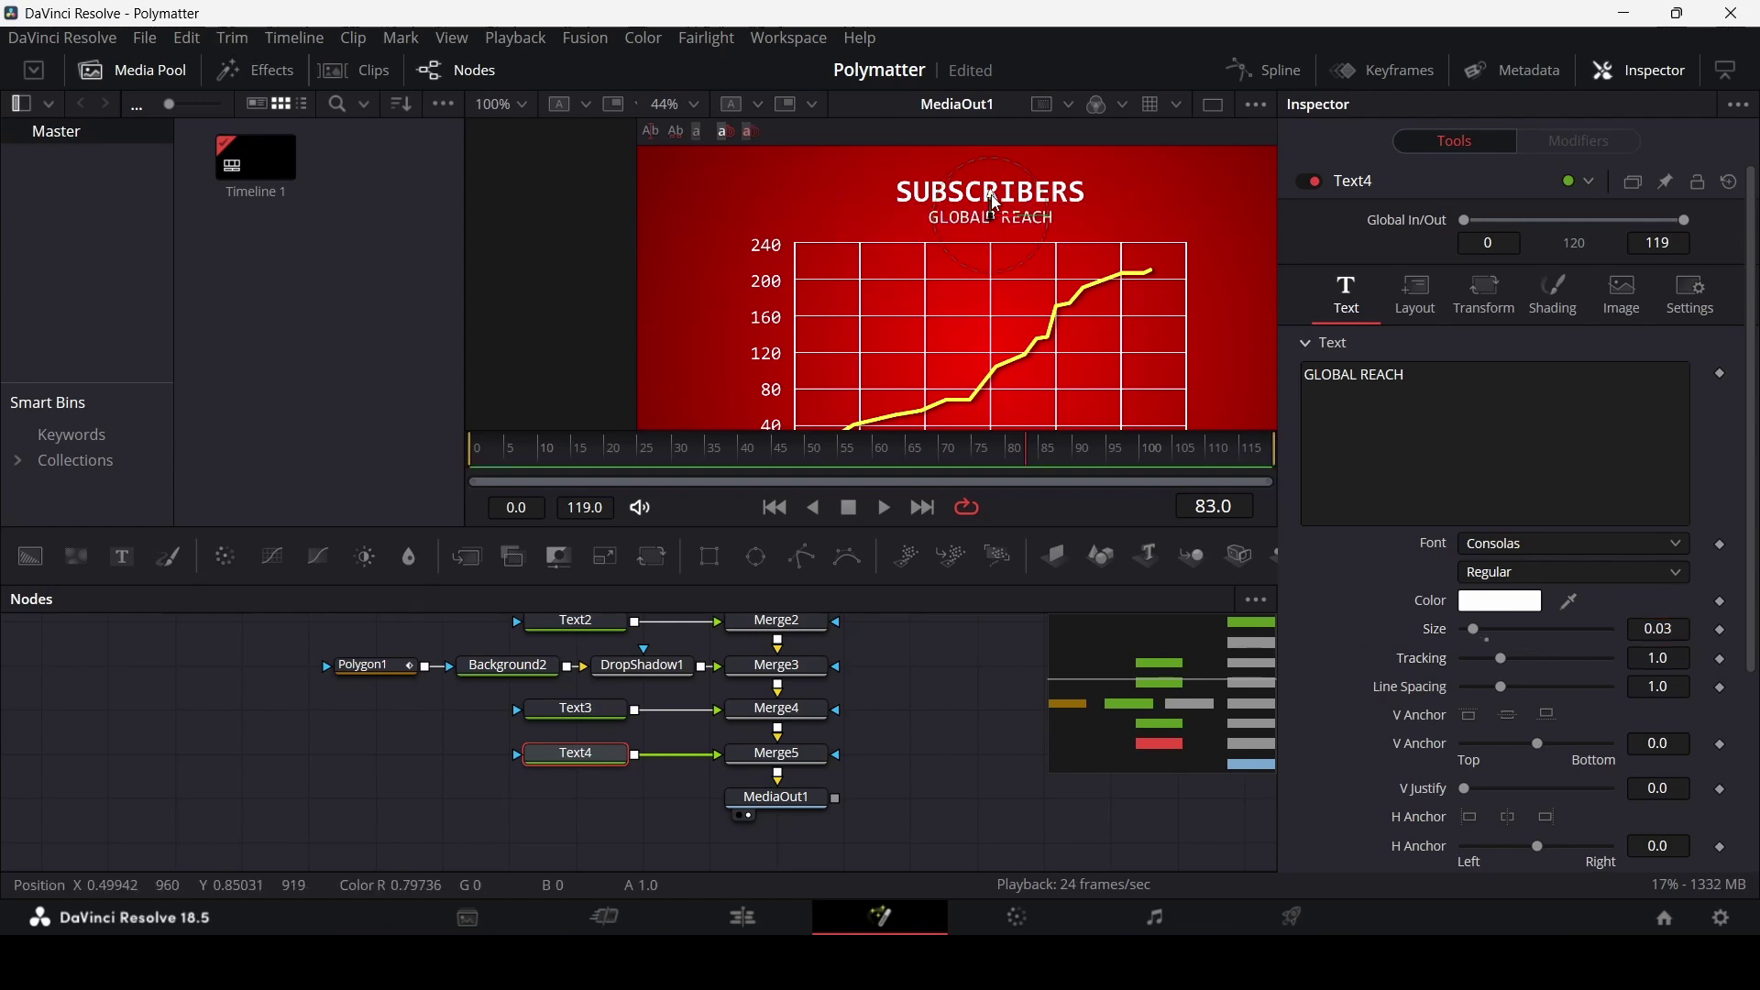
- Darken the GLOBAL REACH subtitle's color to a neutral grey, keeping the text in view while adjusting
left_click(1479, 603)
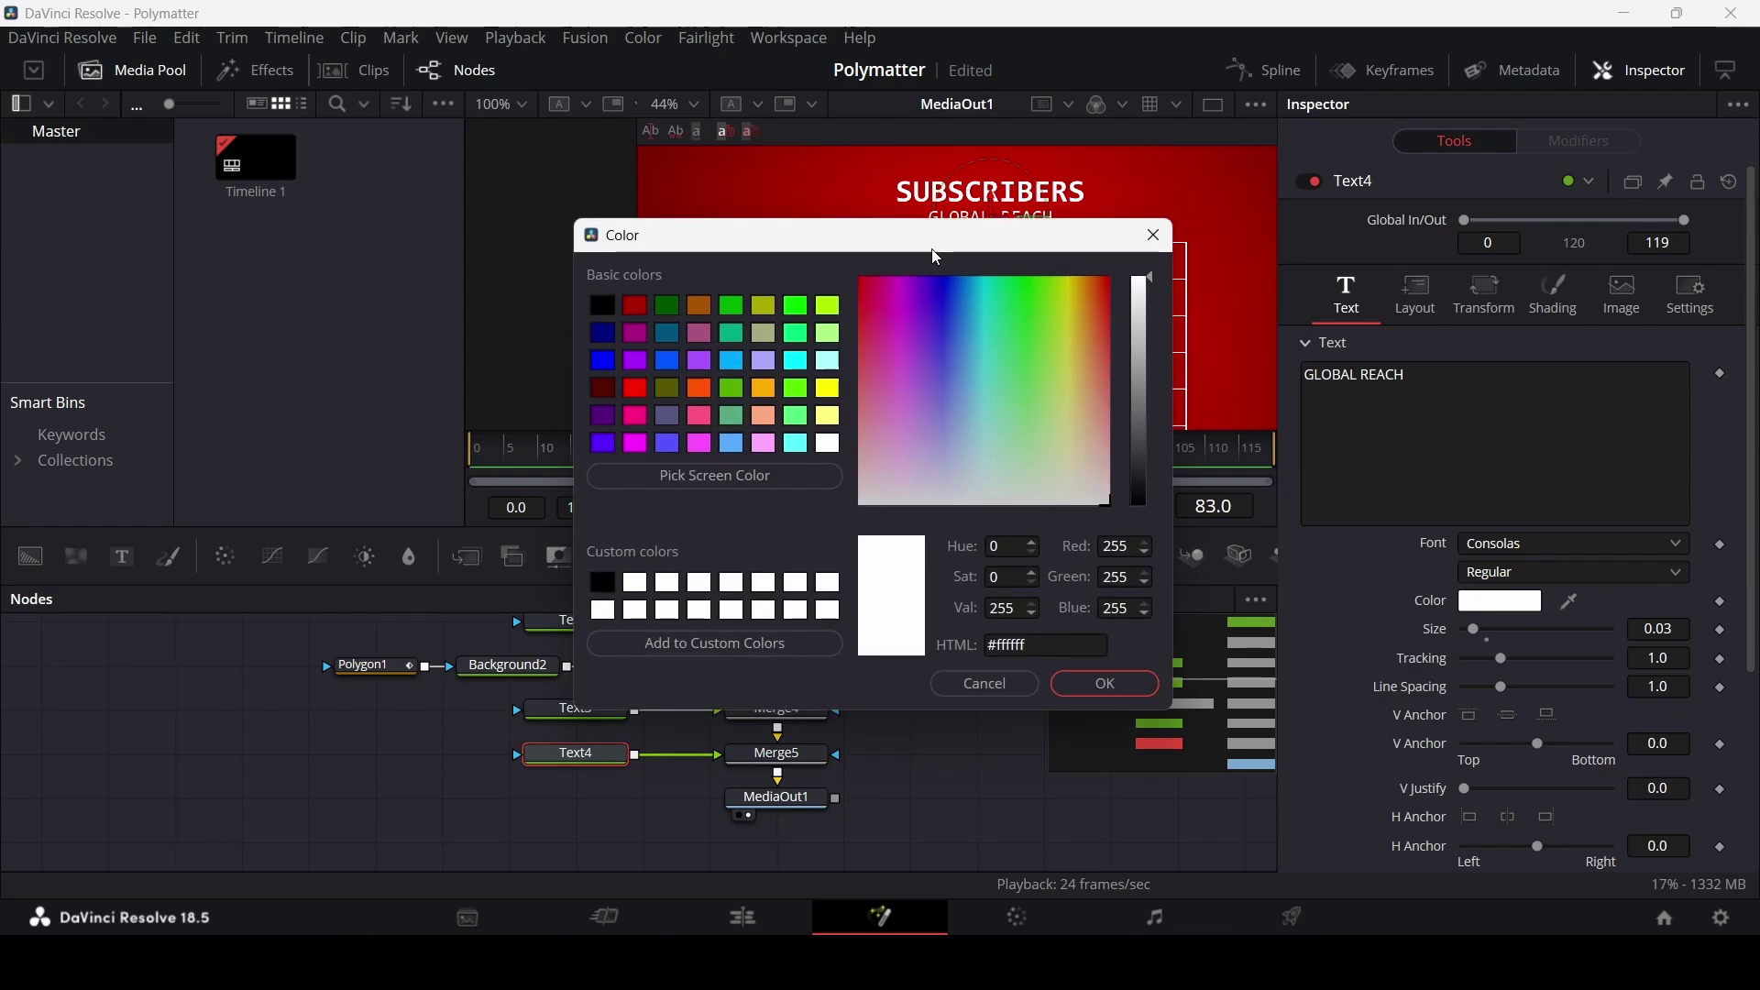
left_click_drag(938, 249, 656, 243)
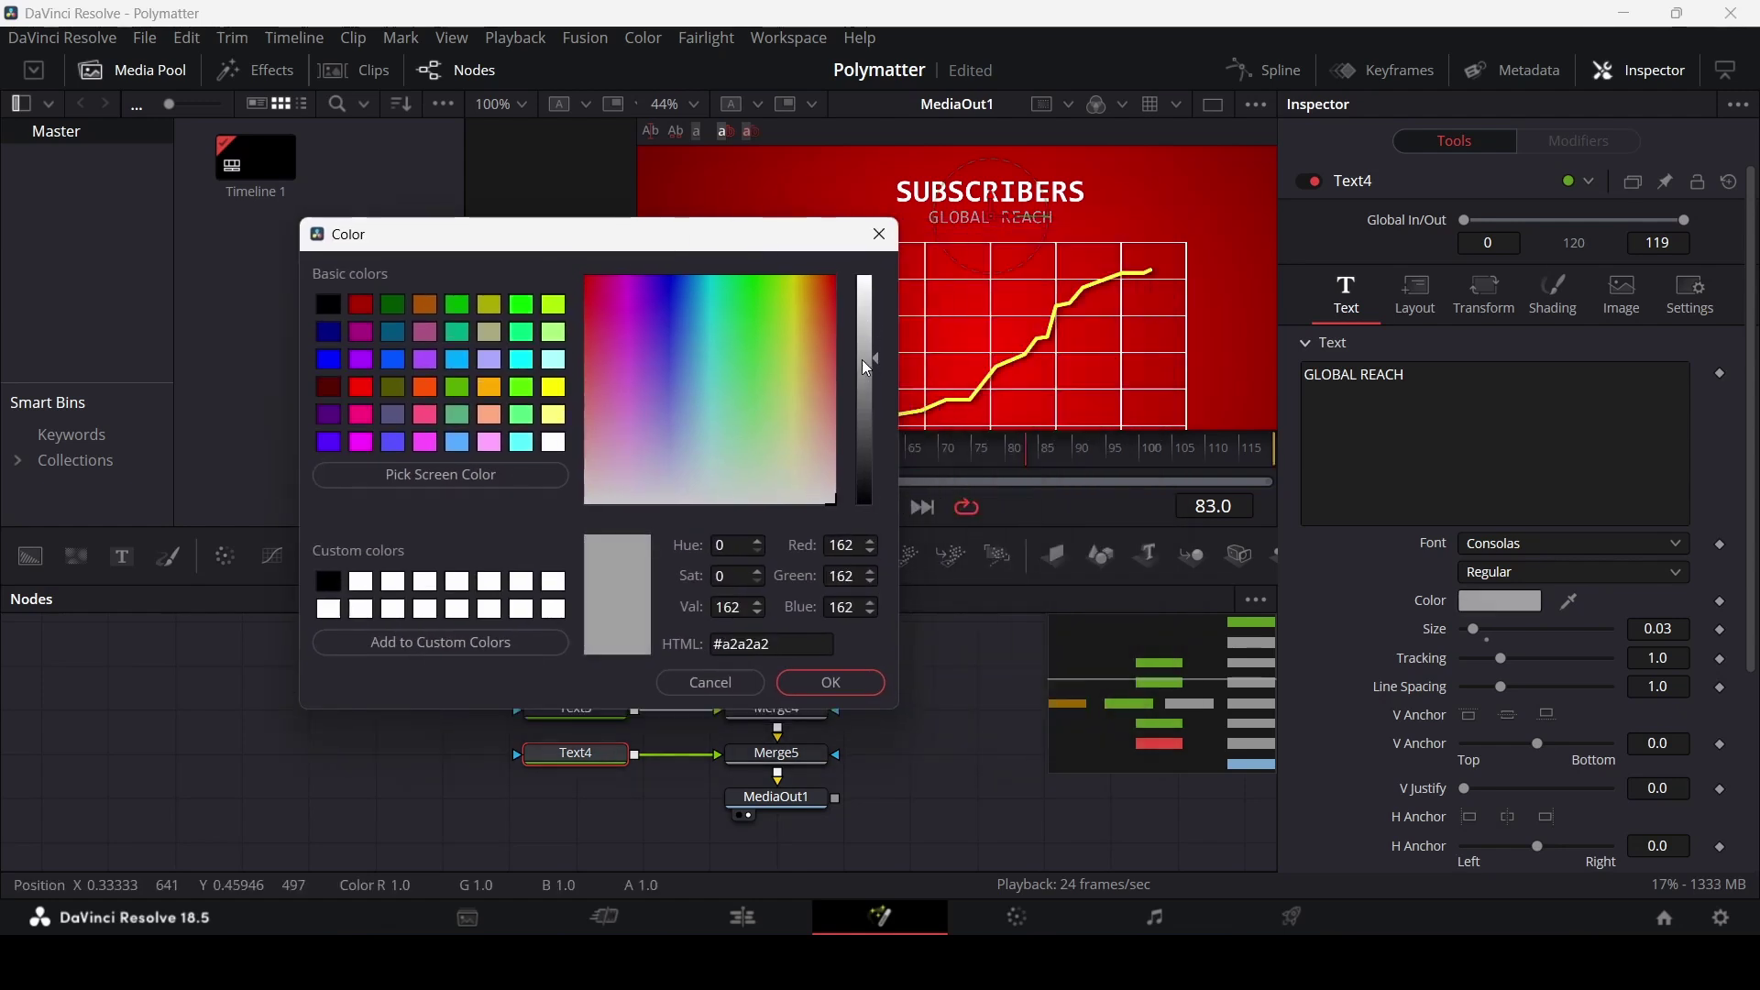
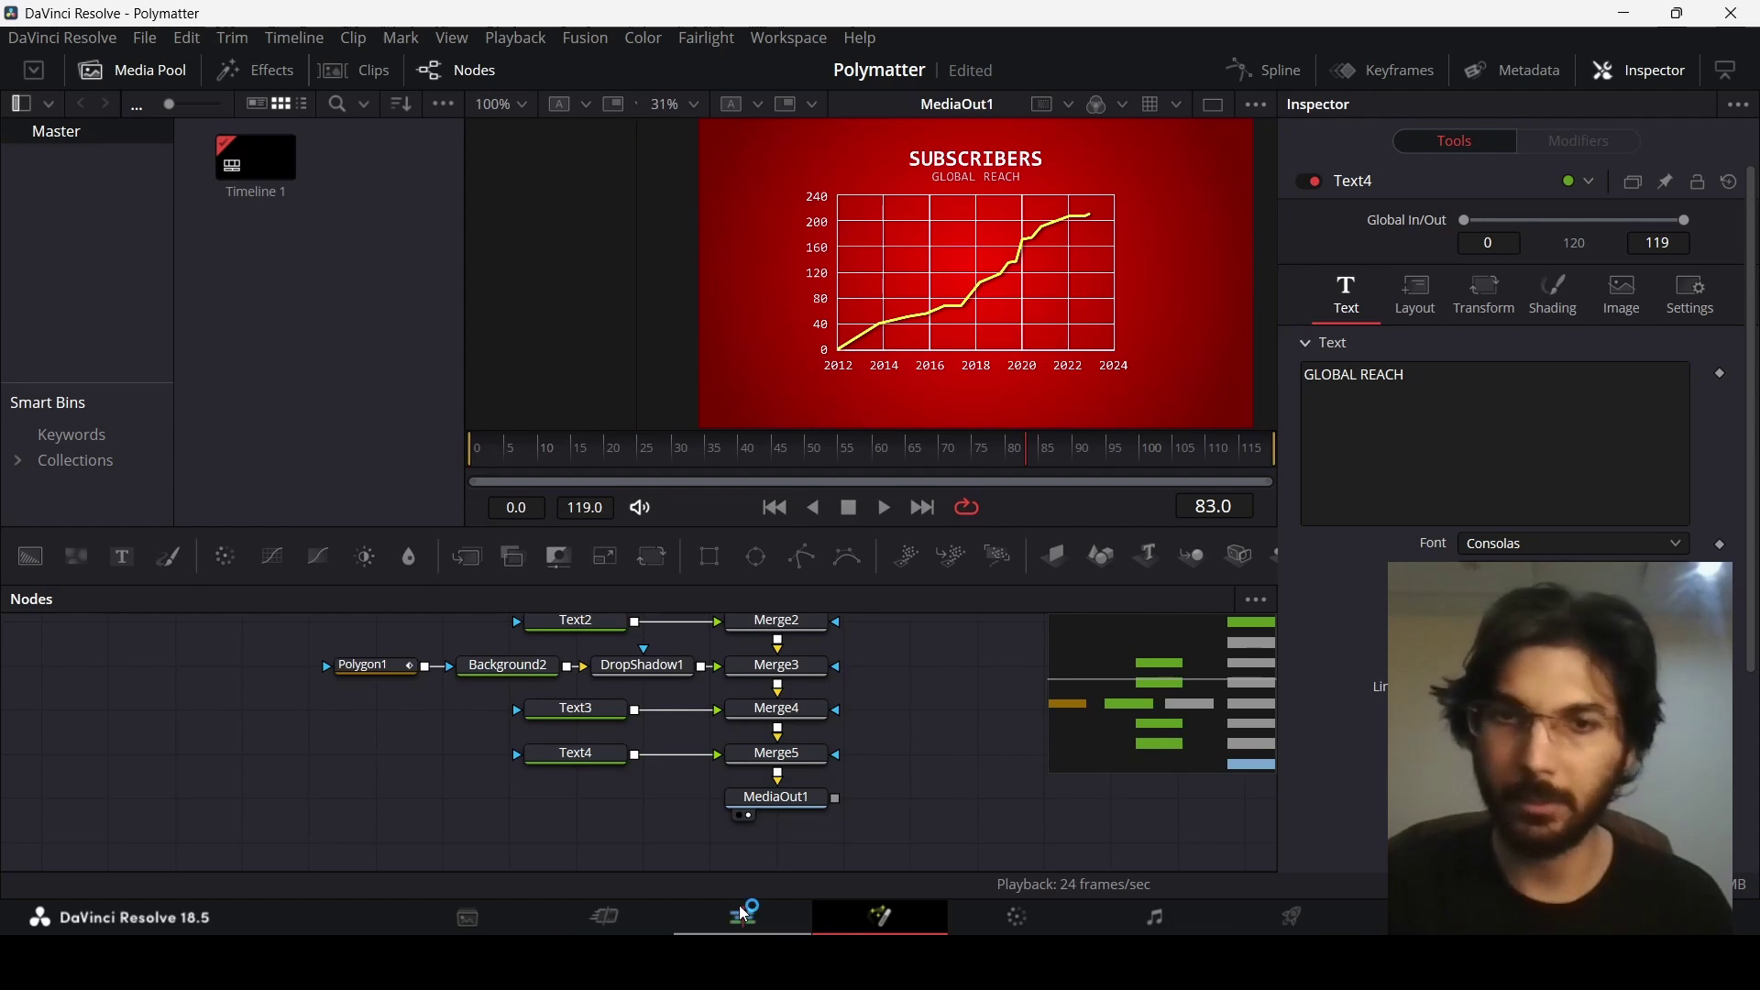
- On the edit timeline, duplicate the second Fusion Composition clip onto Video 2, directly above the original on Video 1
left_click(743, 917)
left_click_drag(1059, 734, 1063, 676)
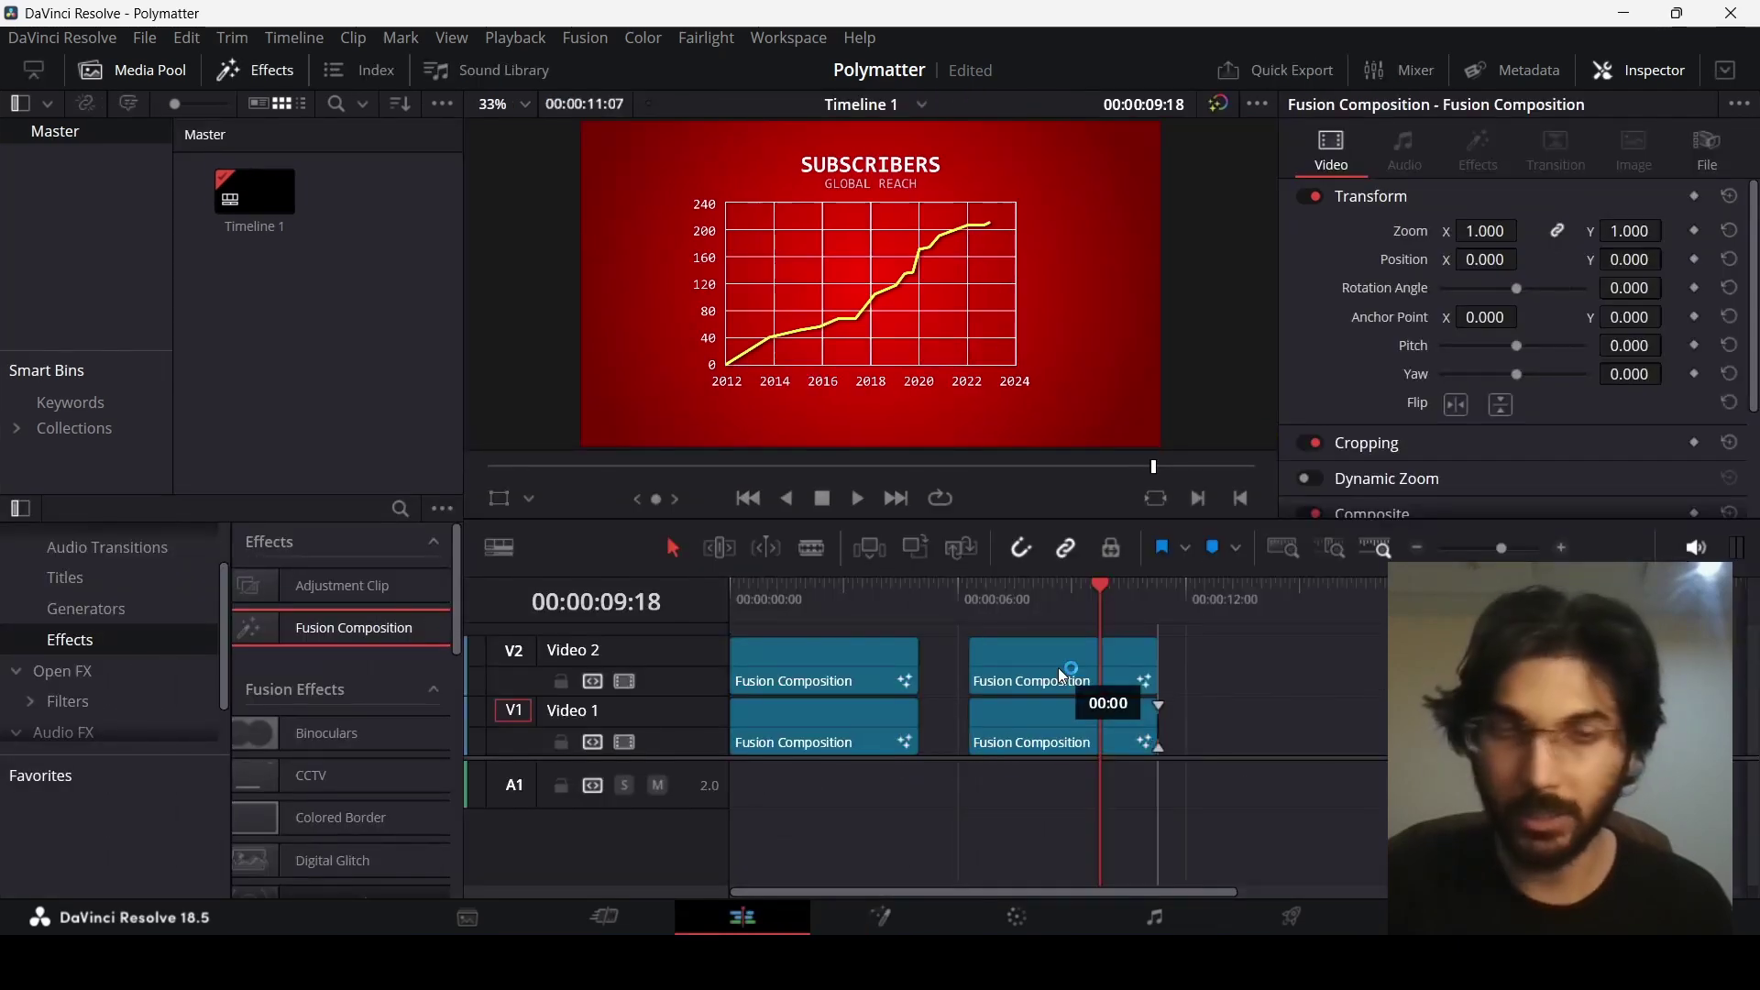
mouse_move(1058, 668)
left_mouse_down()
mouse_move(1108, 666)
mouse_move(1049, 680)
left_mouse_up()
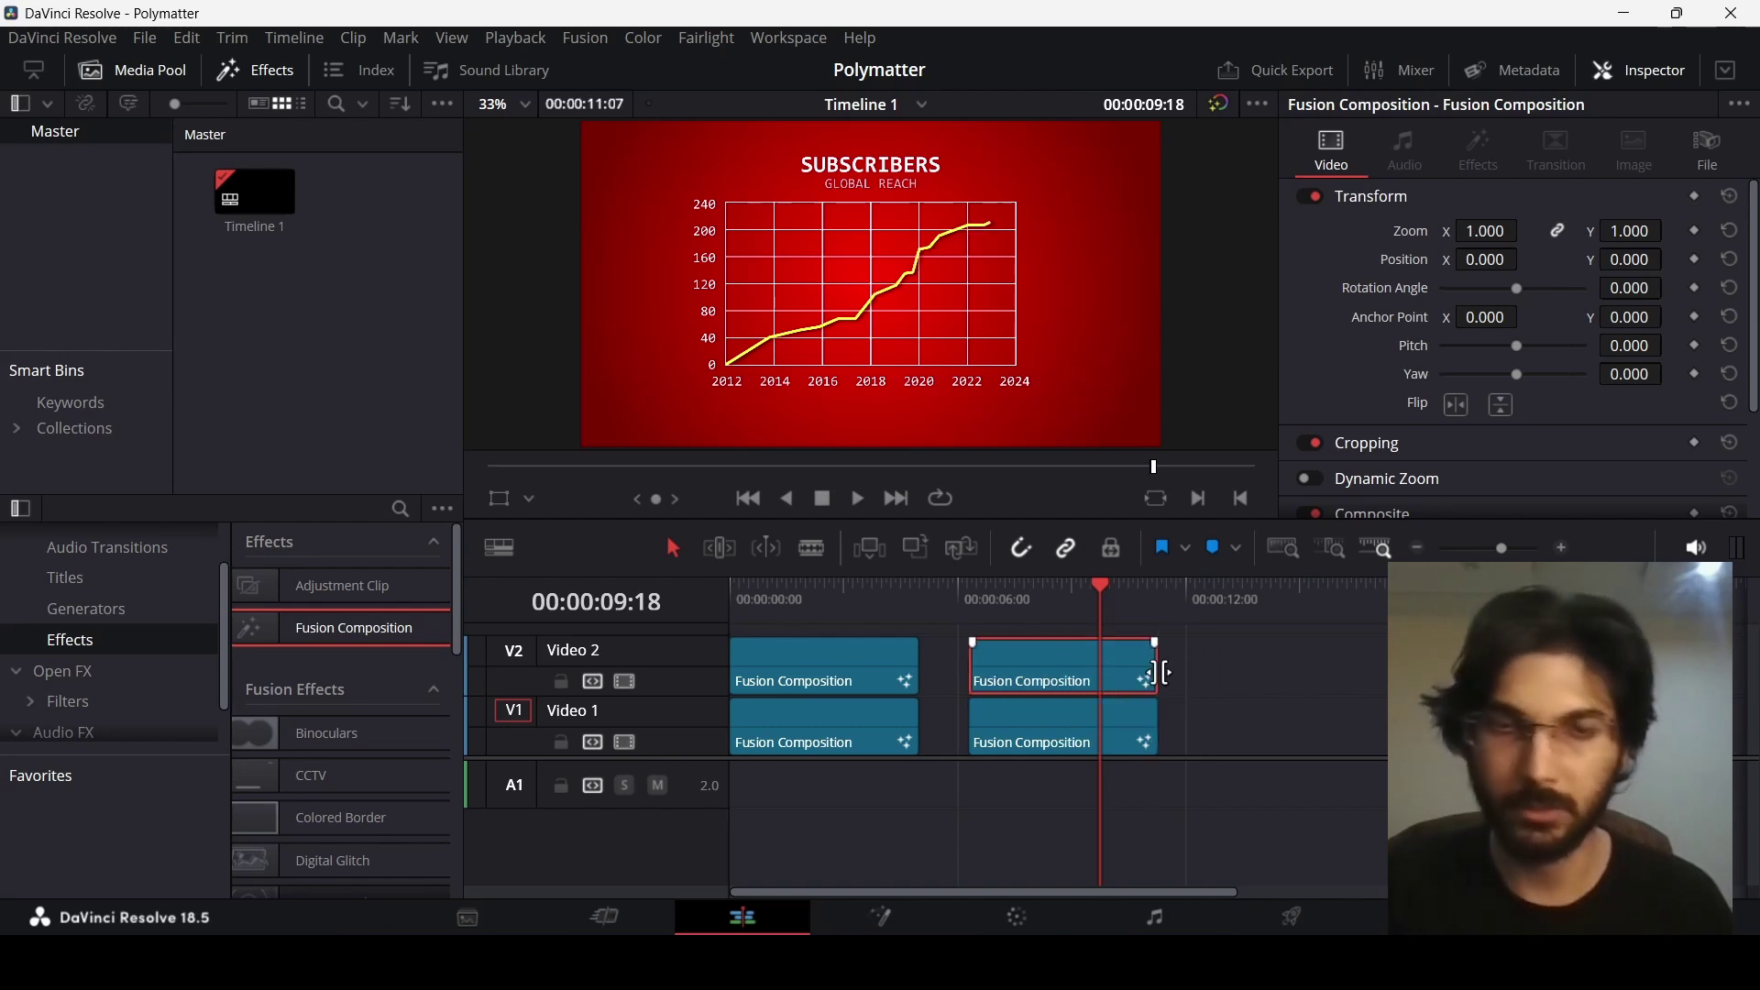
left_click(1235, 679)
- In the Video 1 copy's Fusion composition, delete every node except Background1 and MediaOut1, and move Background1 close above MediaOut1
key("Up")
right_click(1064, 729)
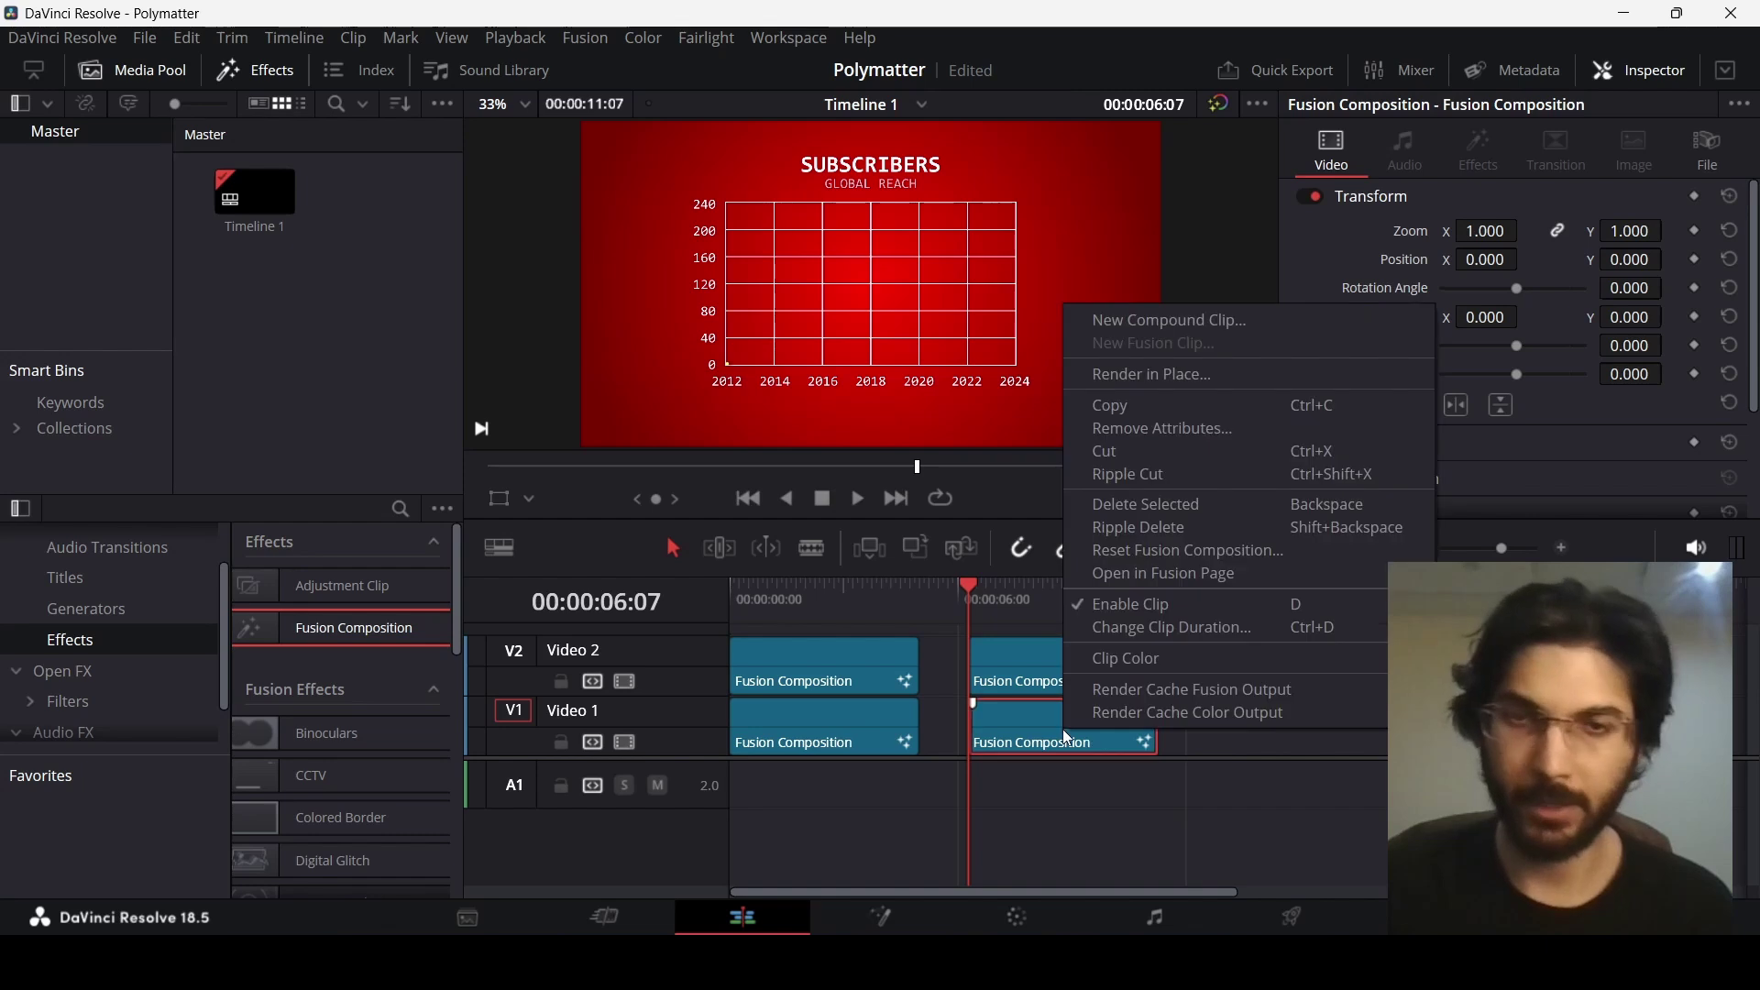
left_click(1169, 579)
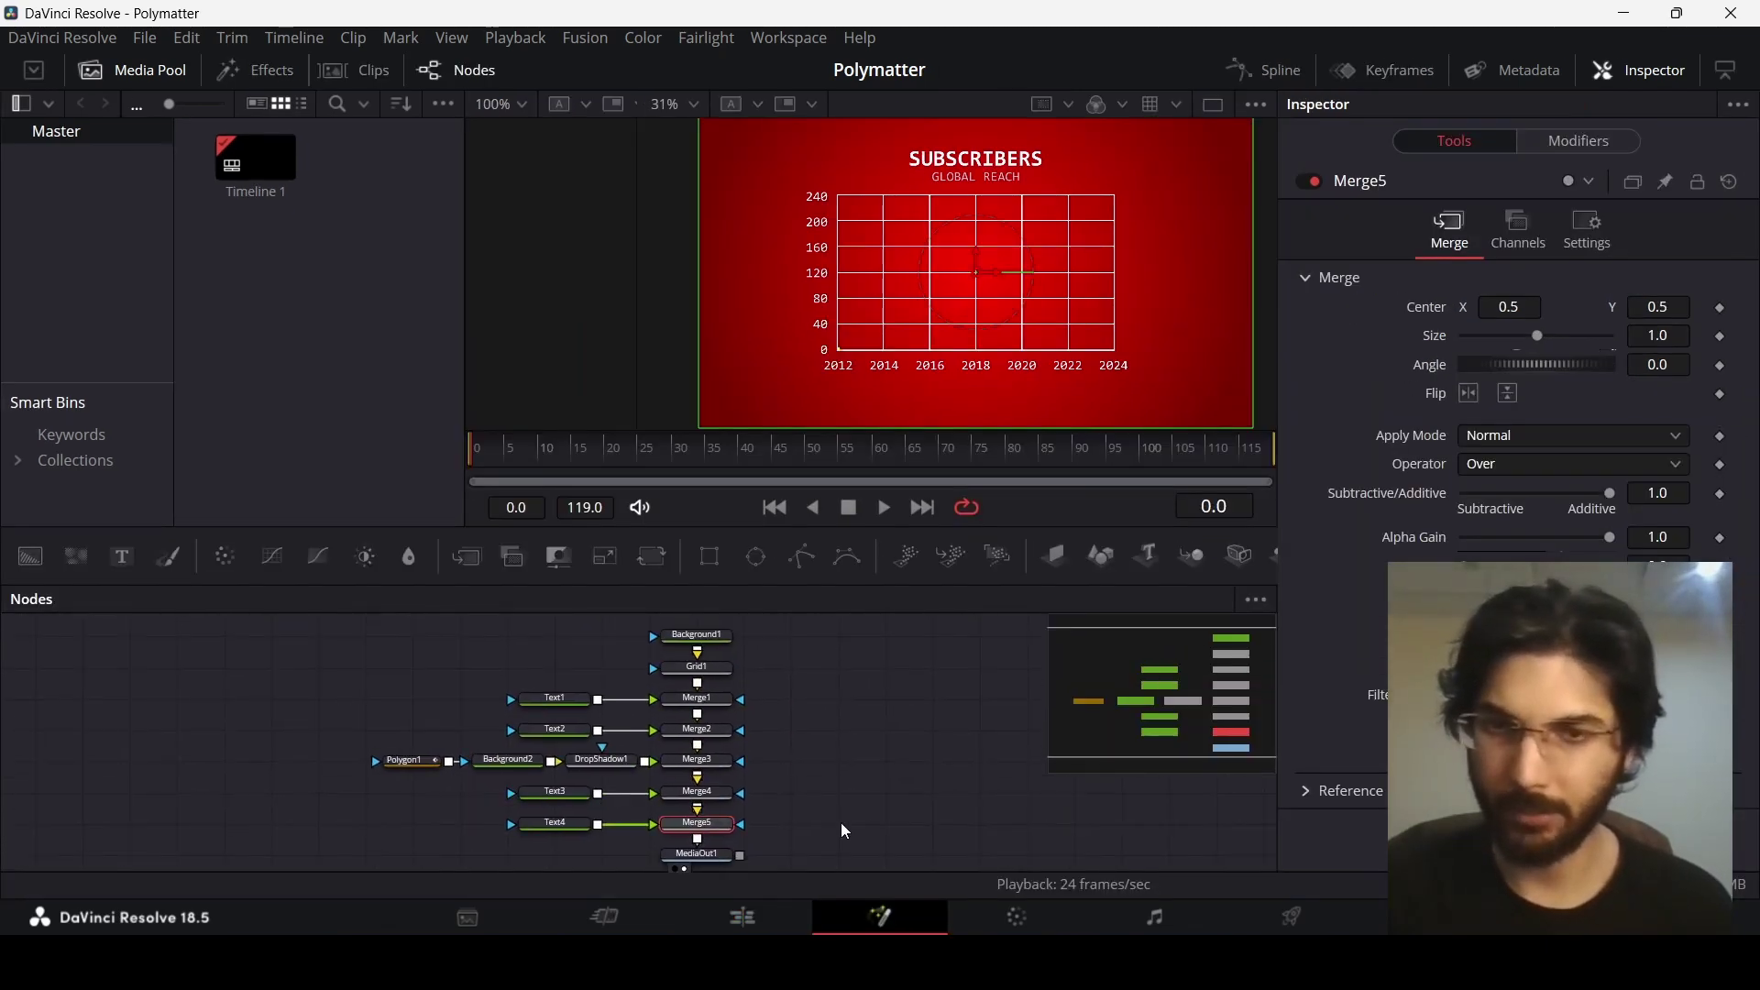
left_click_drag(840, 823, 404, 642)
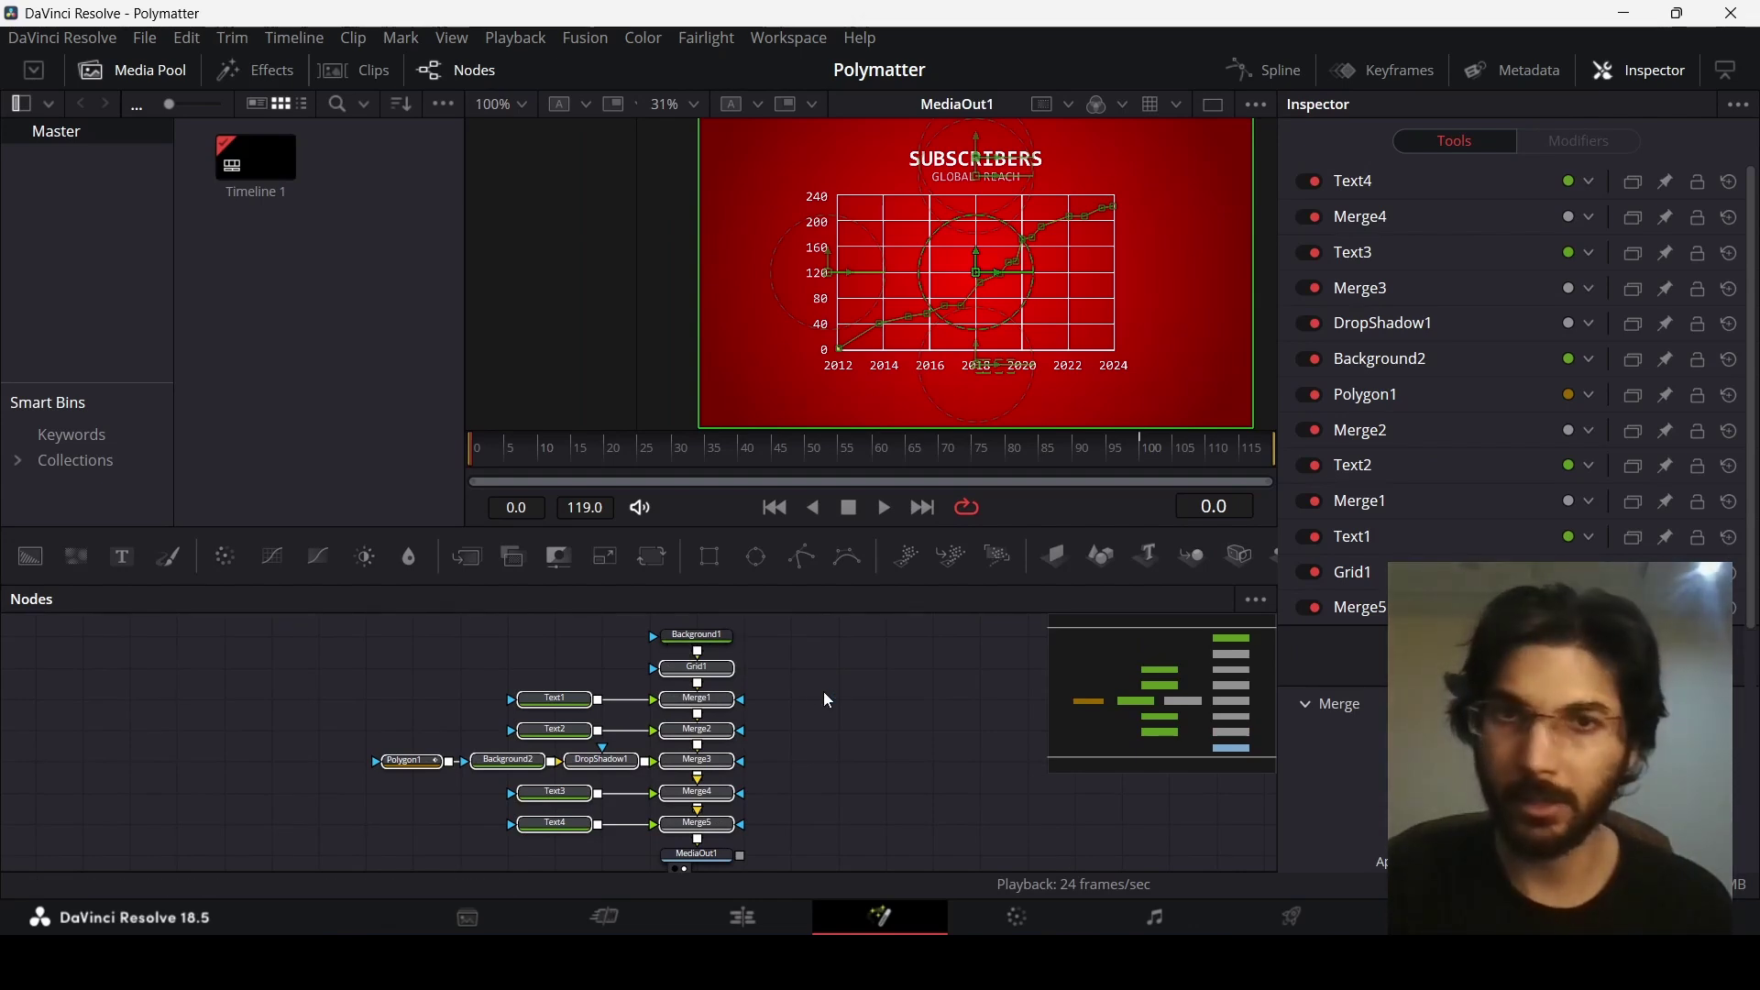
key("Delete")
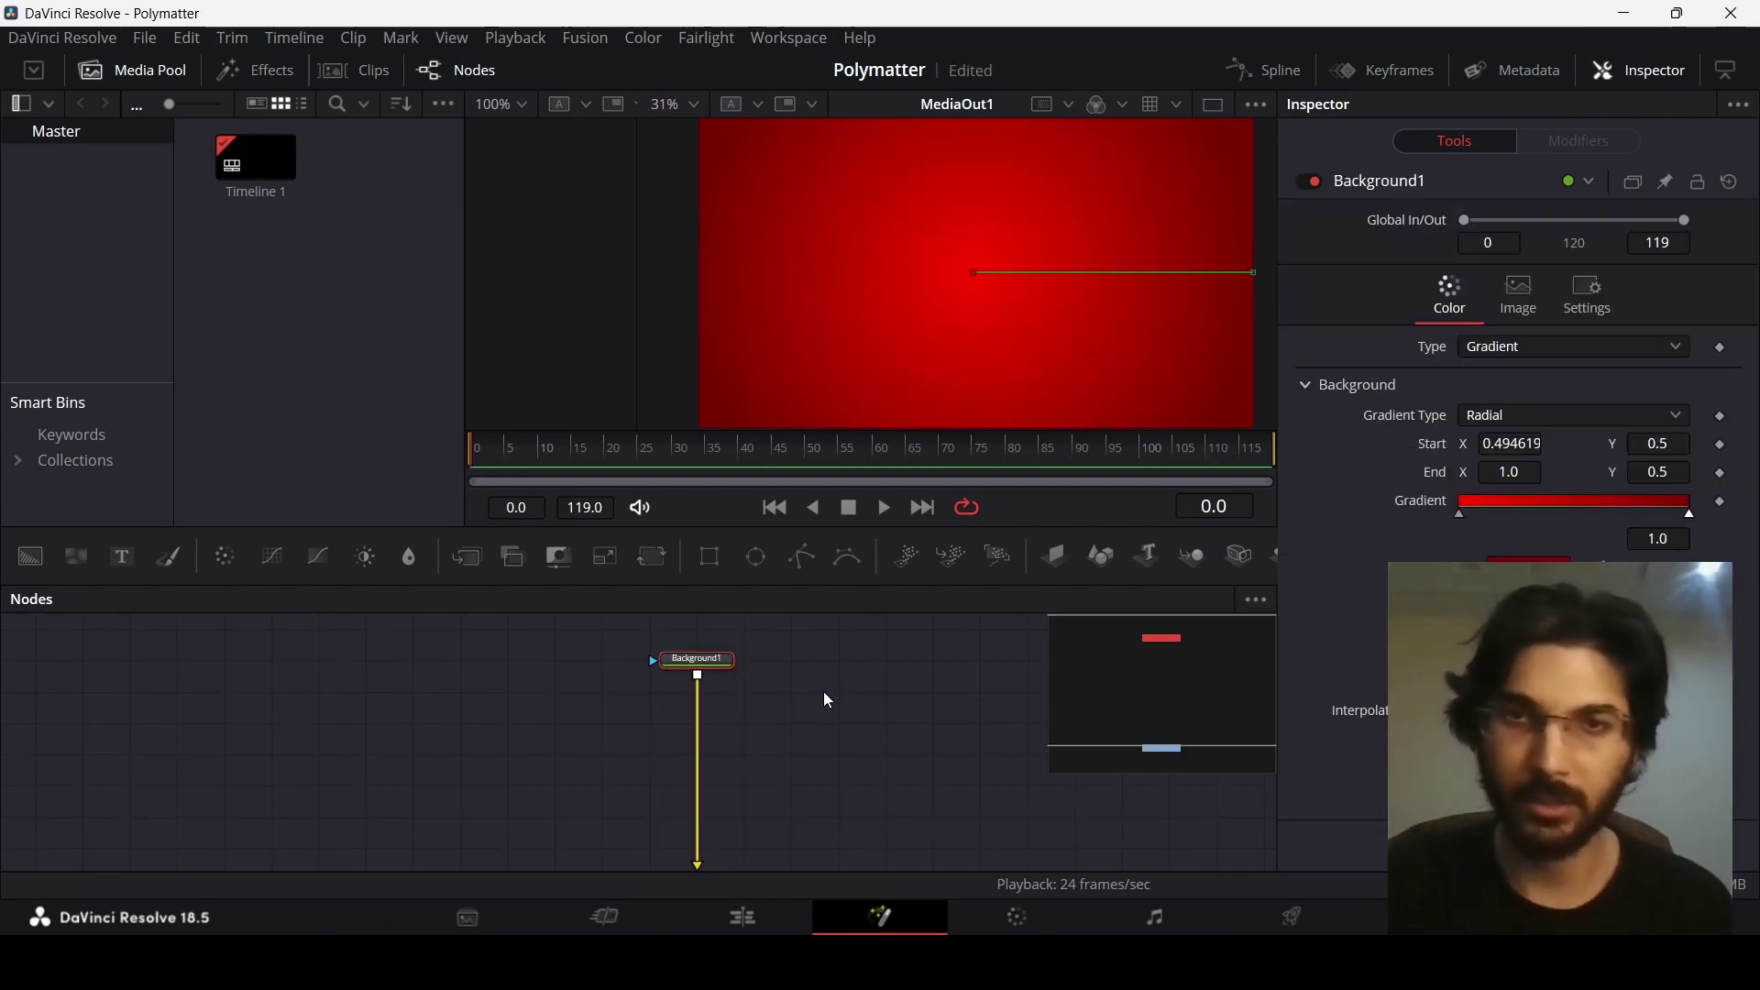
left_click_drag(726, 662, 745, 775)
scroll(737, 770, "down", 1)
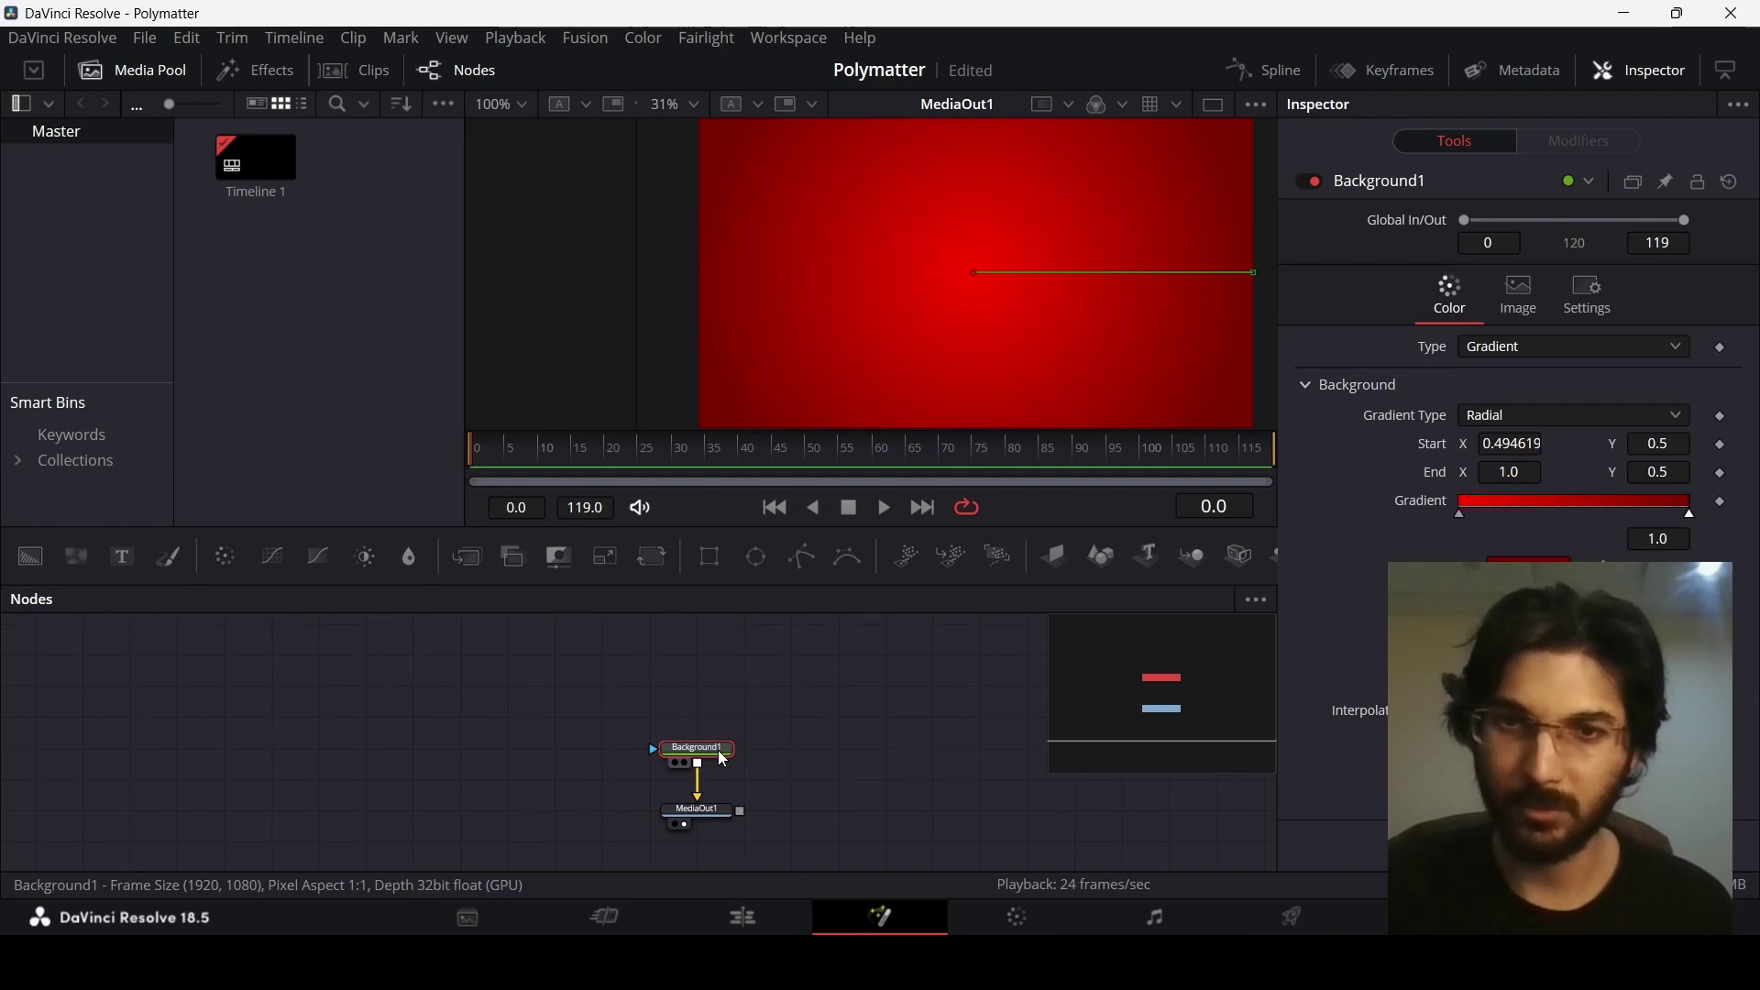
left_click(805, 745)
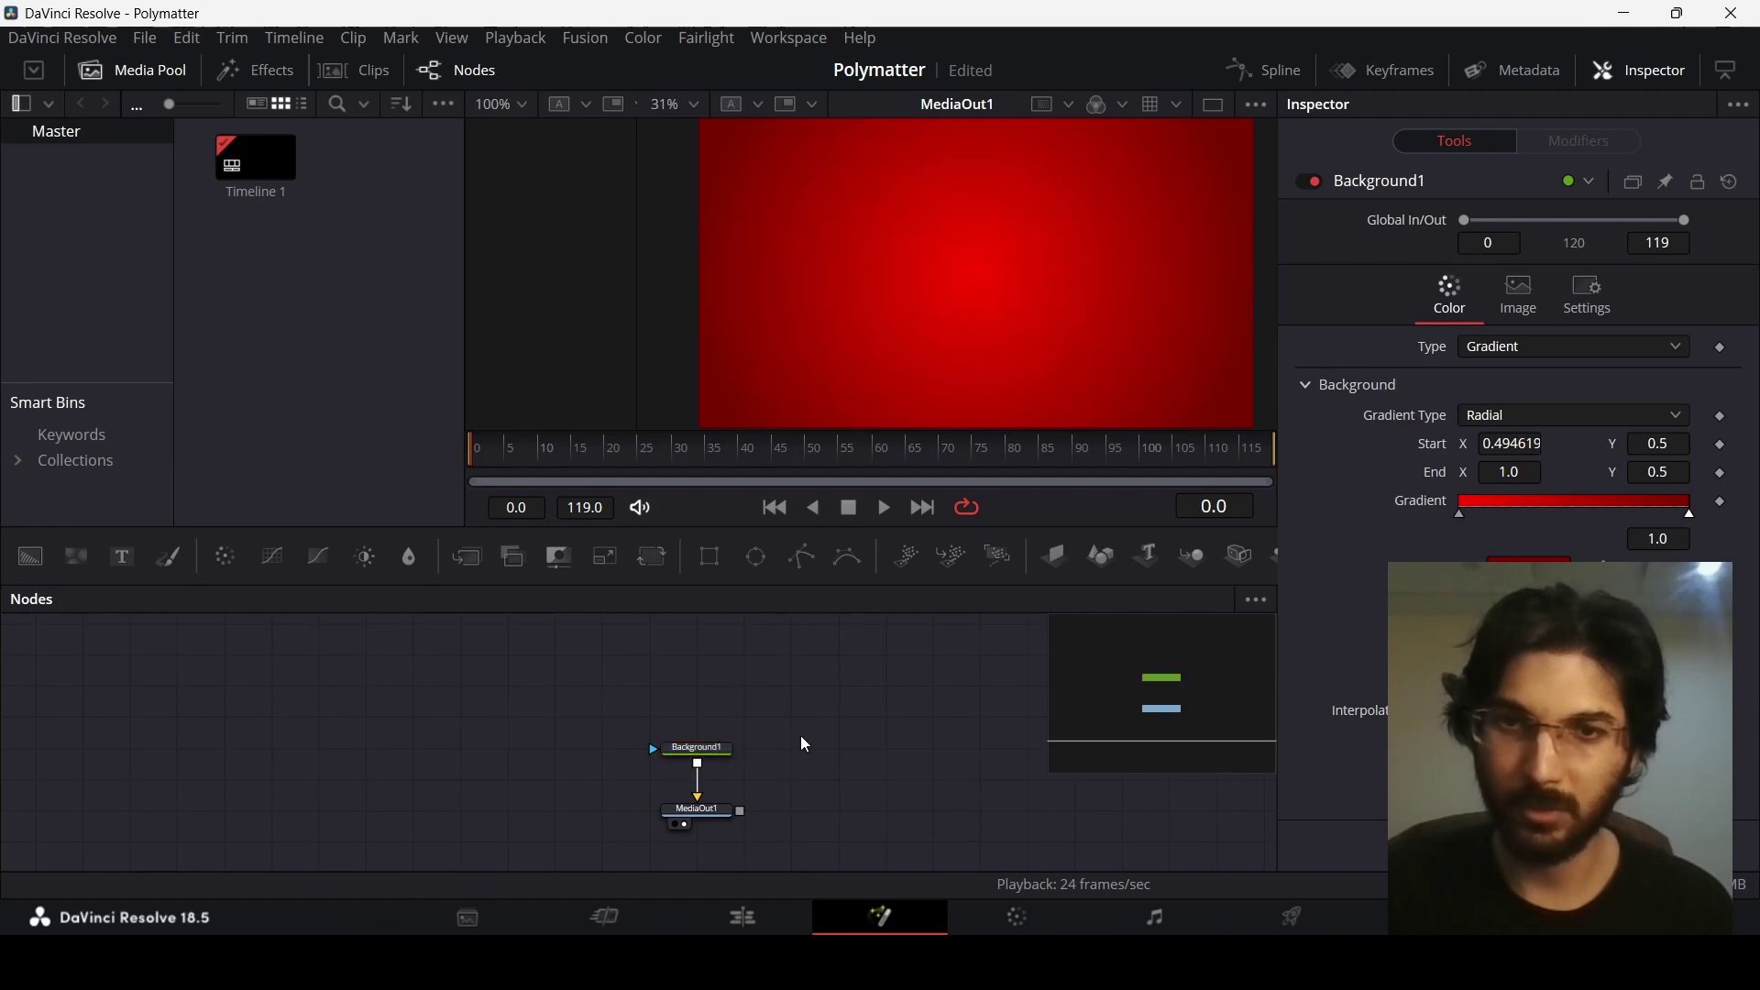
- In the Video 2 copy's Fusion composition, change Background1's type to Solid Color and set its alpha to 0.0
left_click(773, 918)
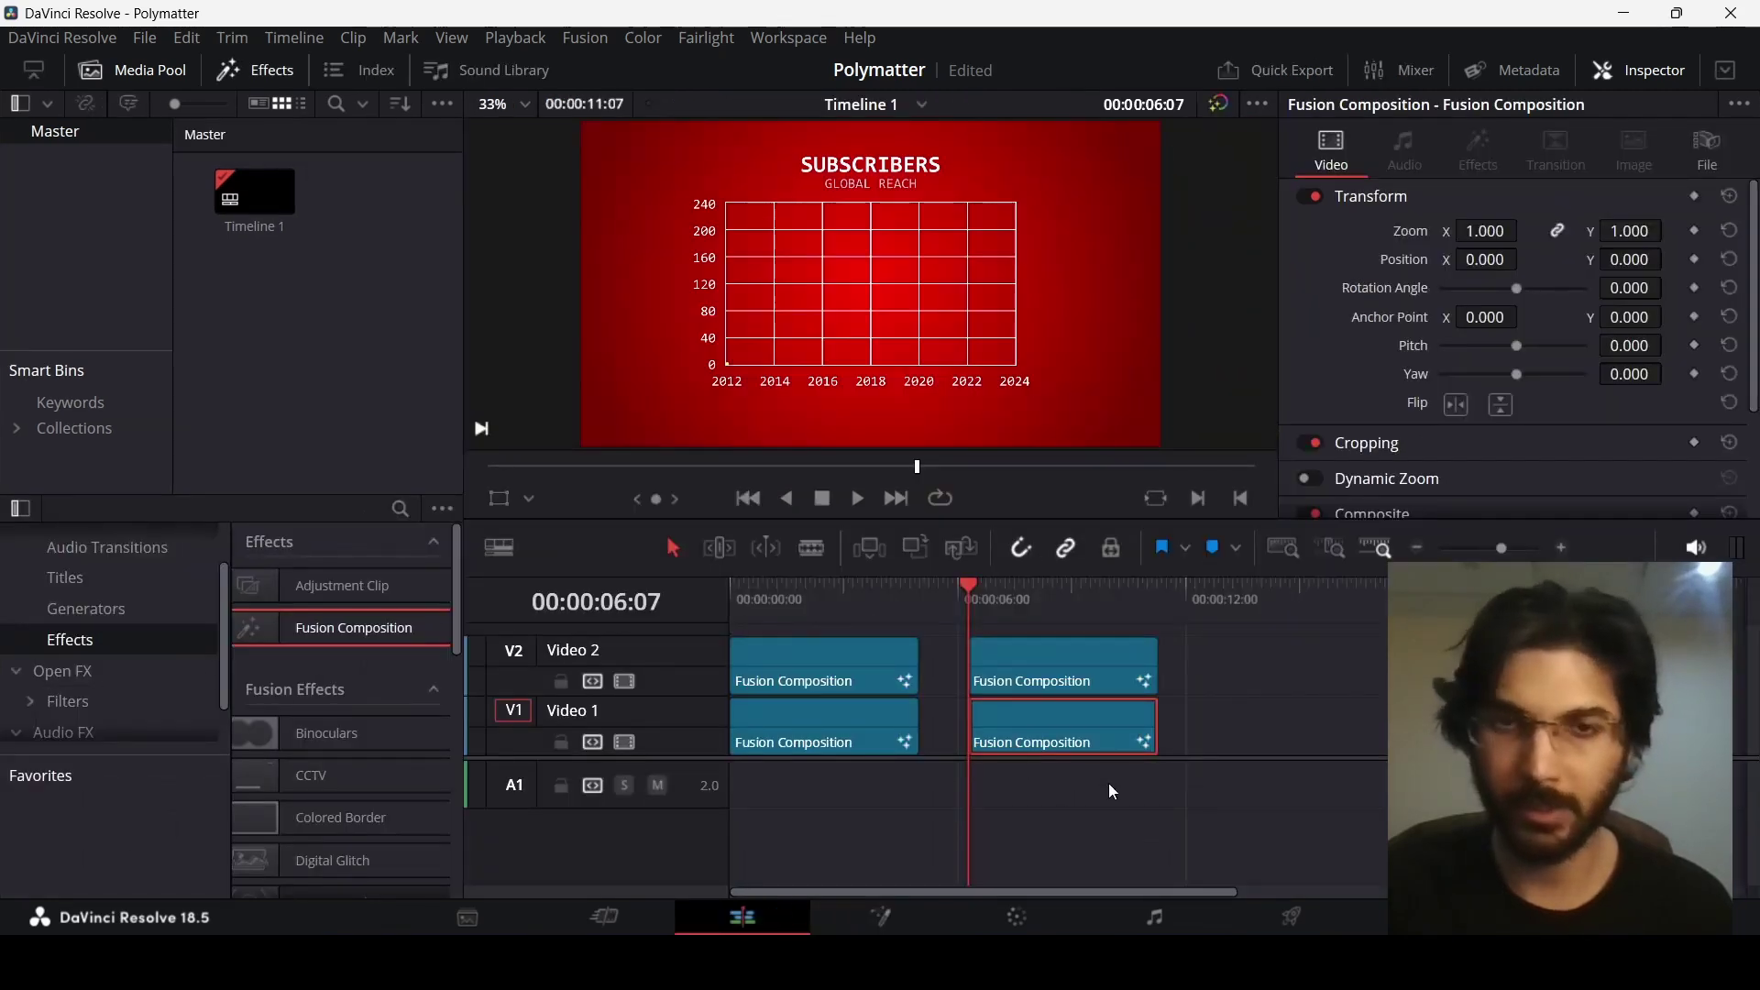
left_click(1025, 597)
left_click_drag(1029, 601, 992, 605)
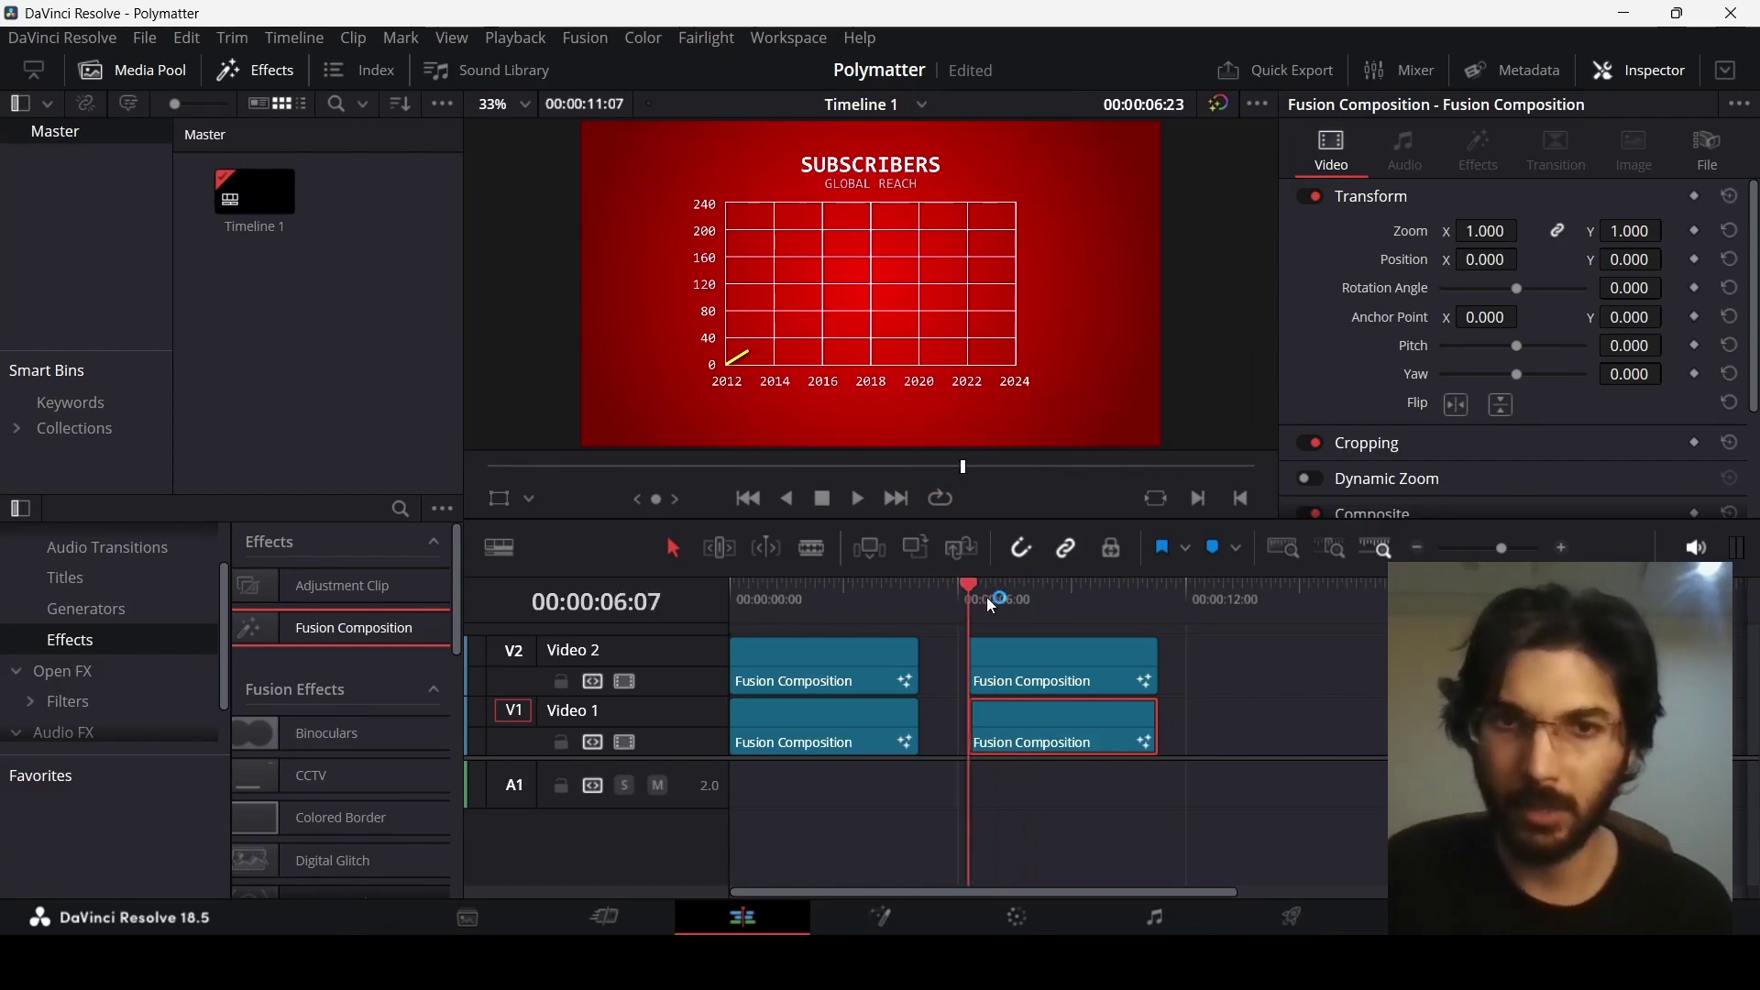
right_click(1006, 660)
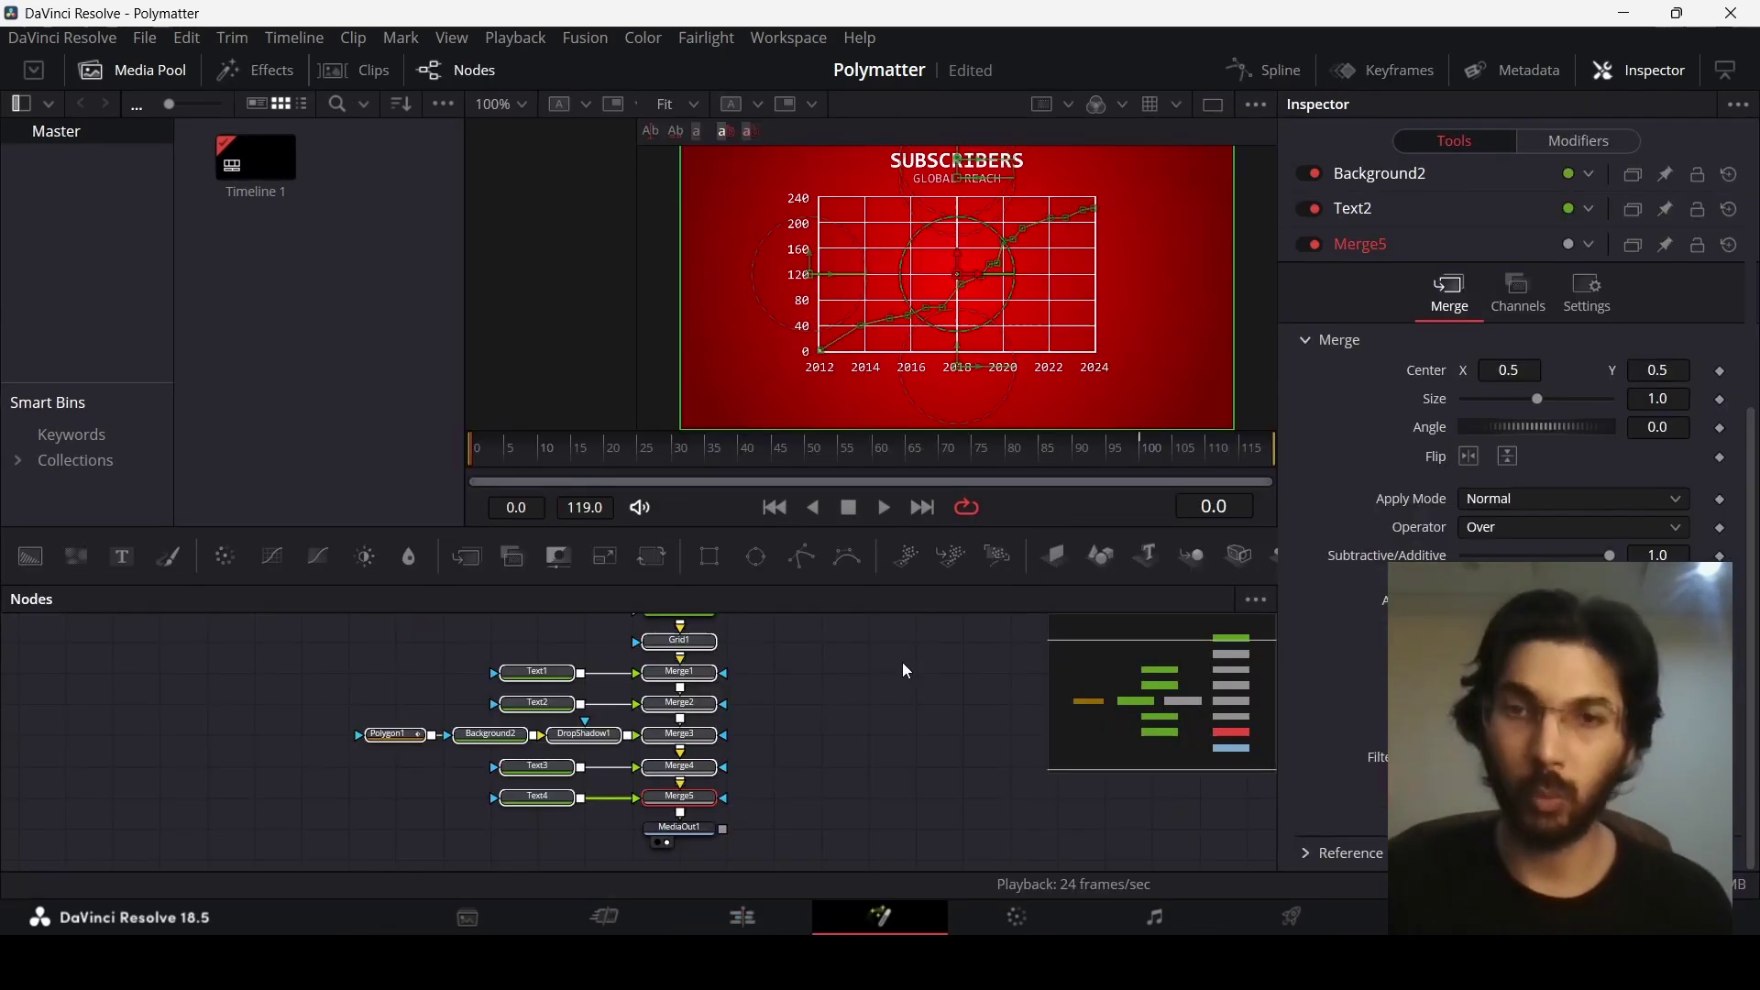
left_click(828, 728)
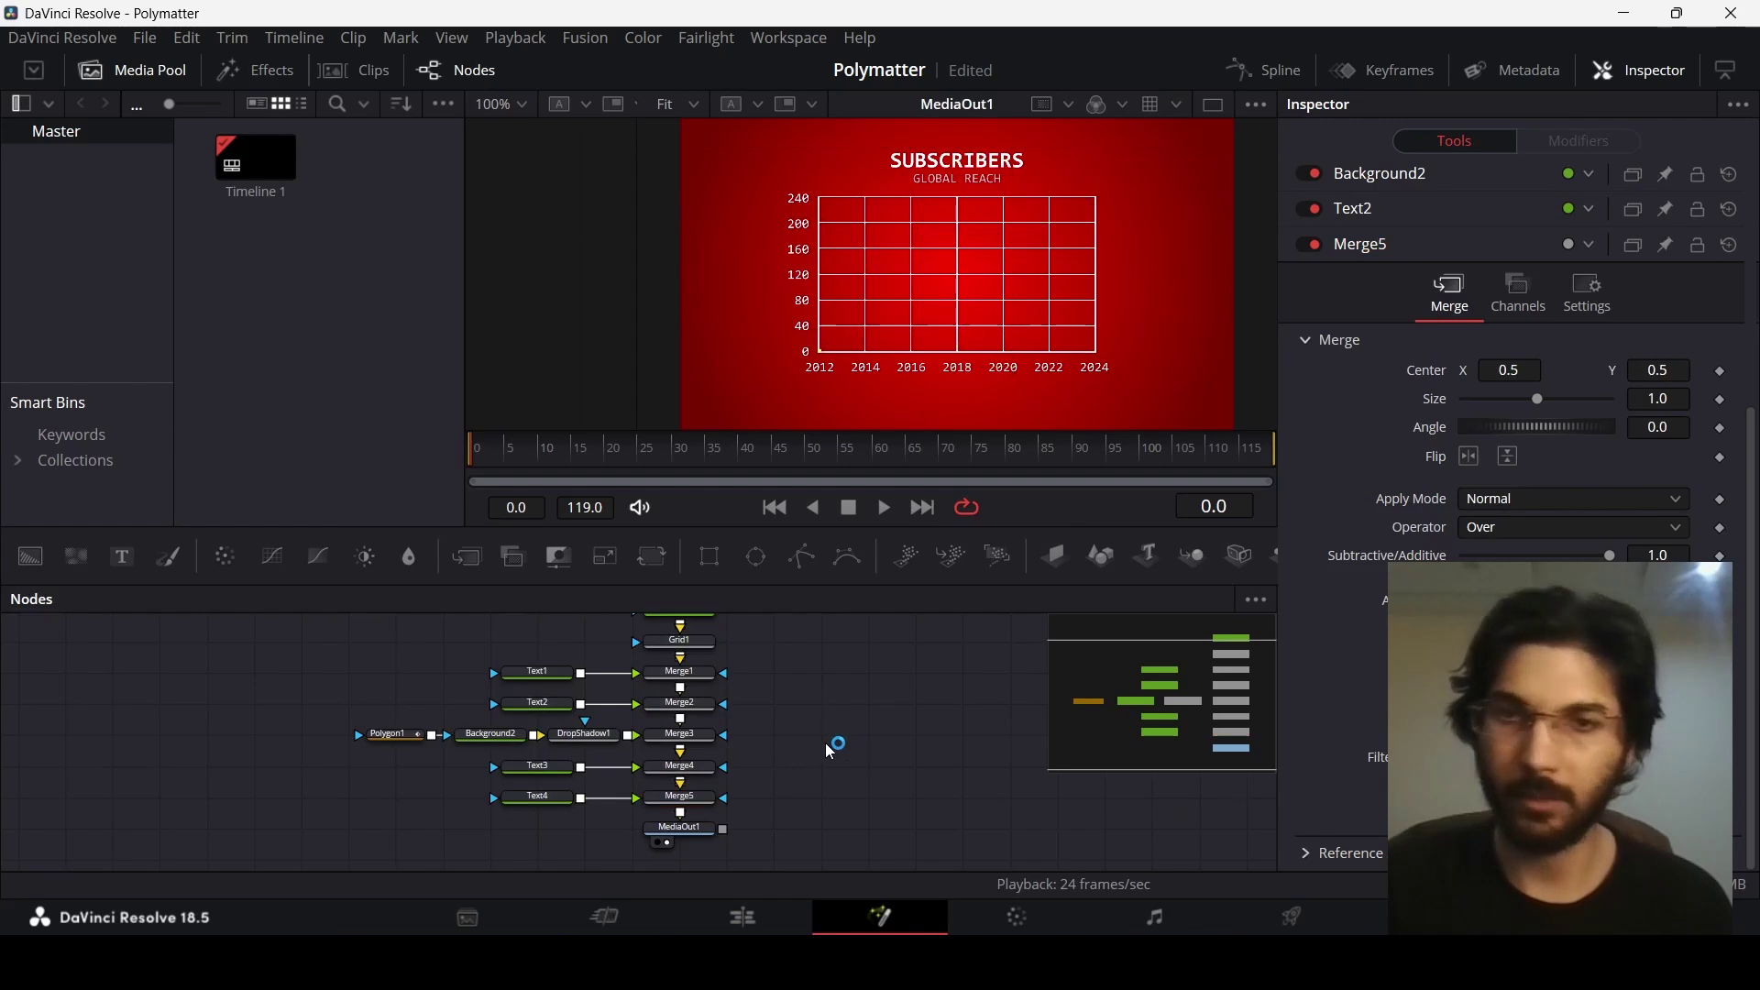
scroll(830, 752, "up", 3)
left_click(681, 746)
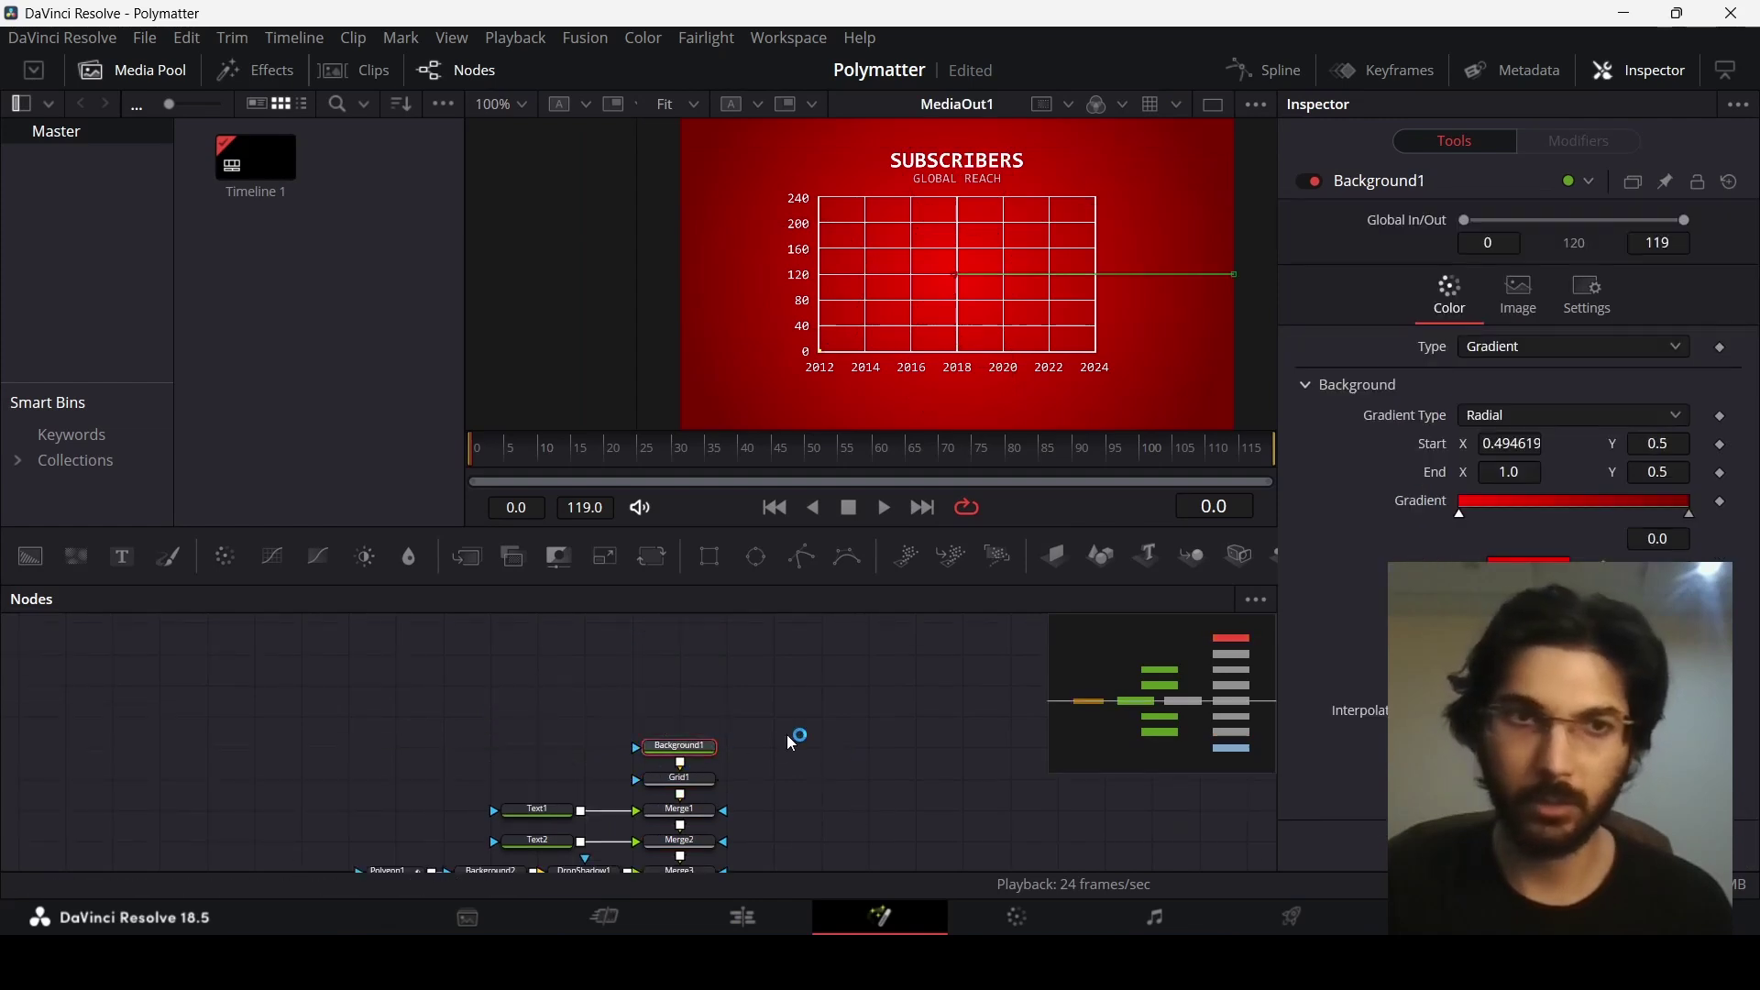
left_click(1490, 347)
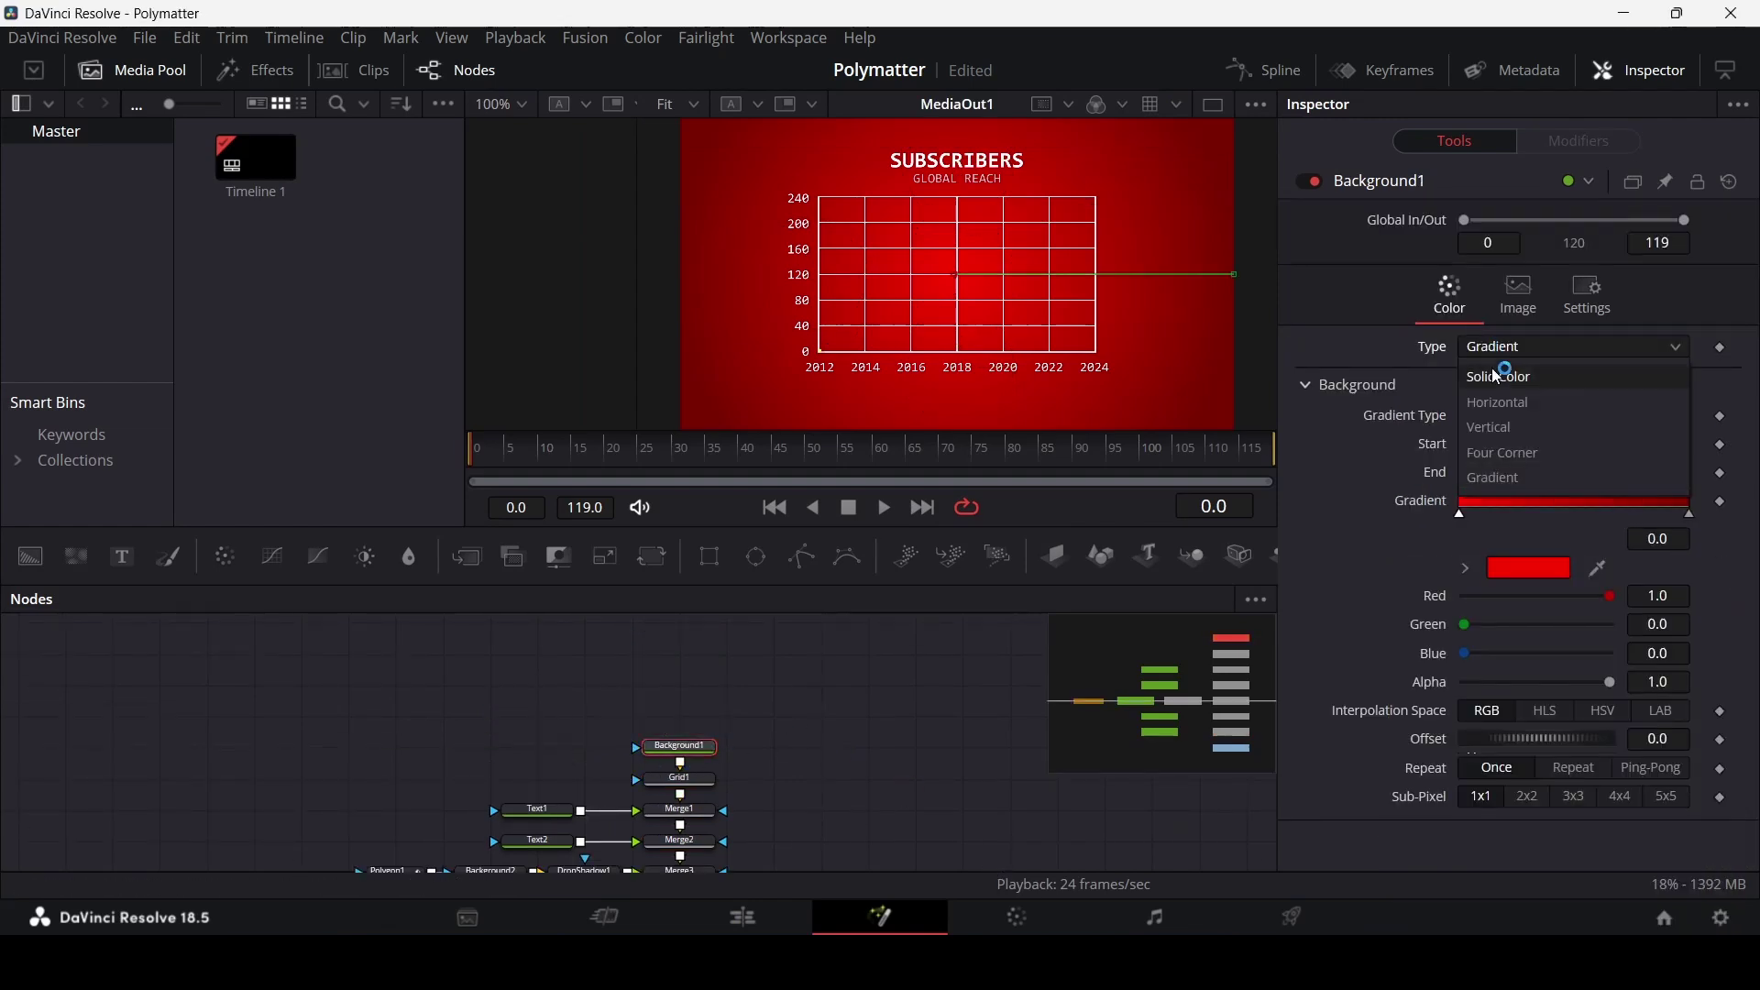
left_click(1498, 374)
left_click_drag(1611, 530, 1355, 555)
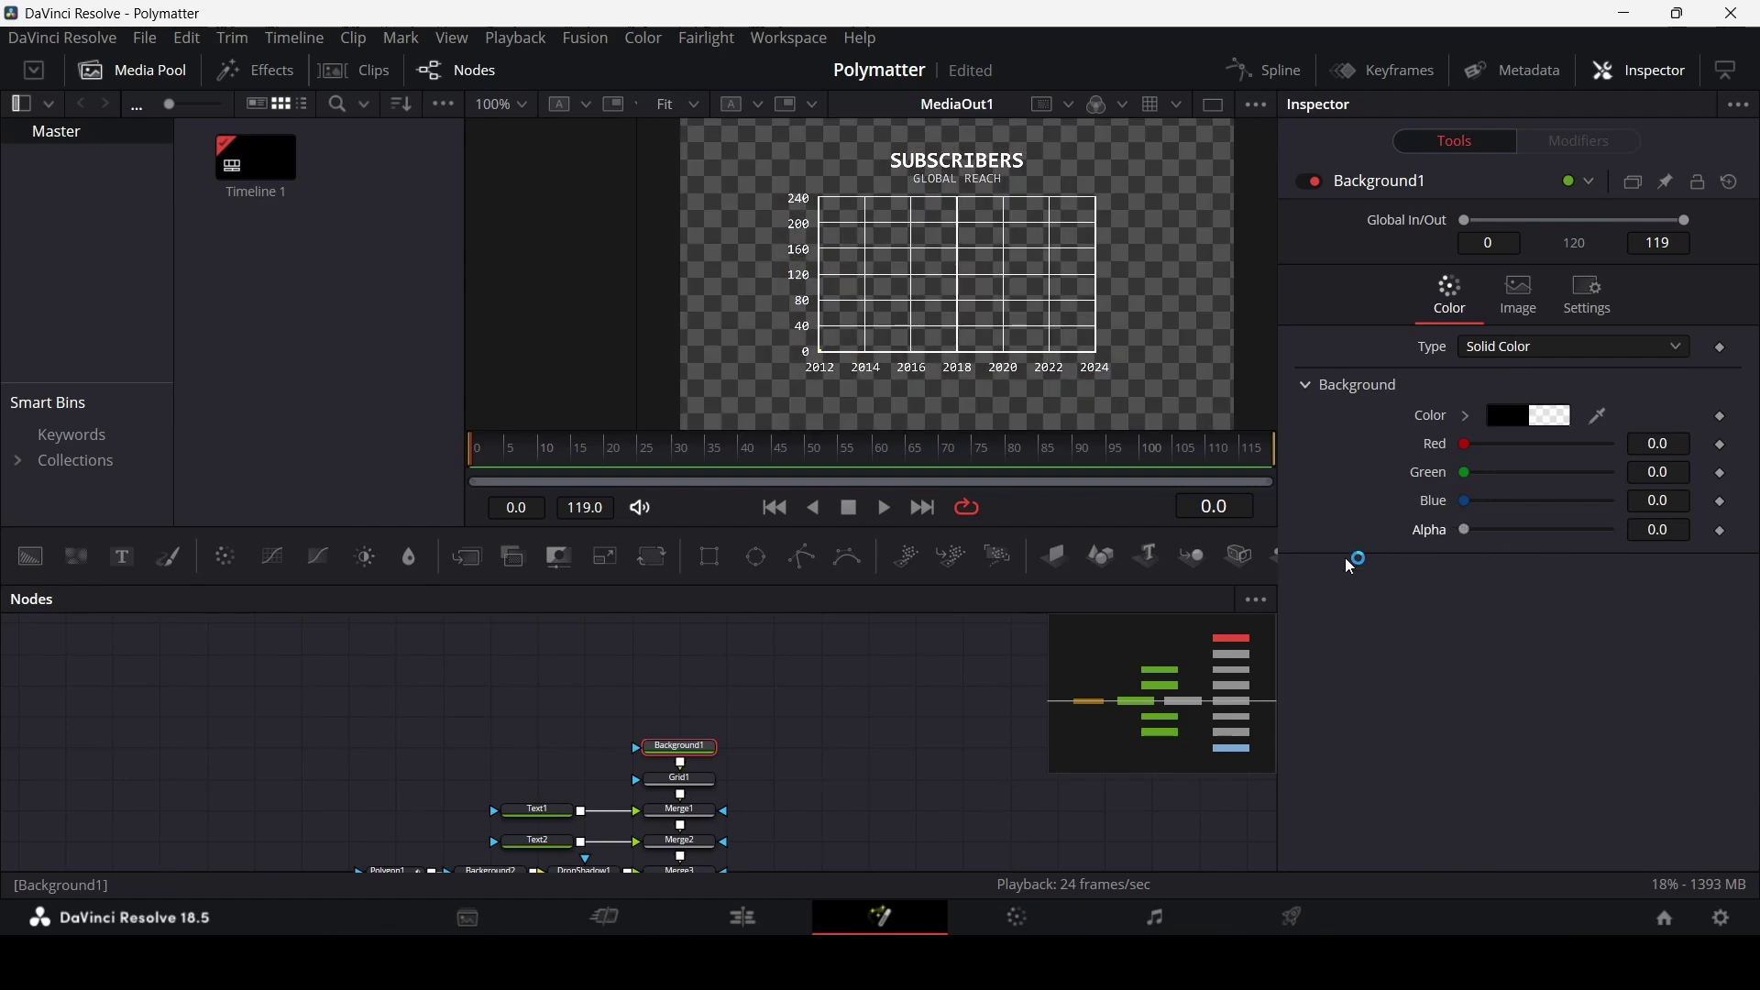
- Check the stacked chart and background on the edit timeline, and reopen the Video 2 copy in Fusion
left_click(781, 902)
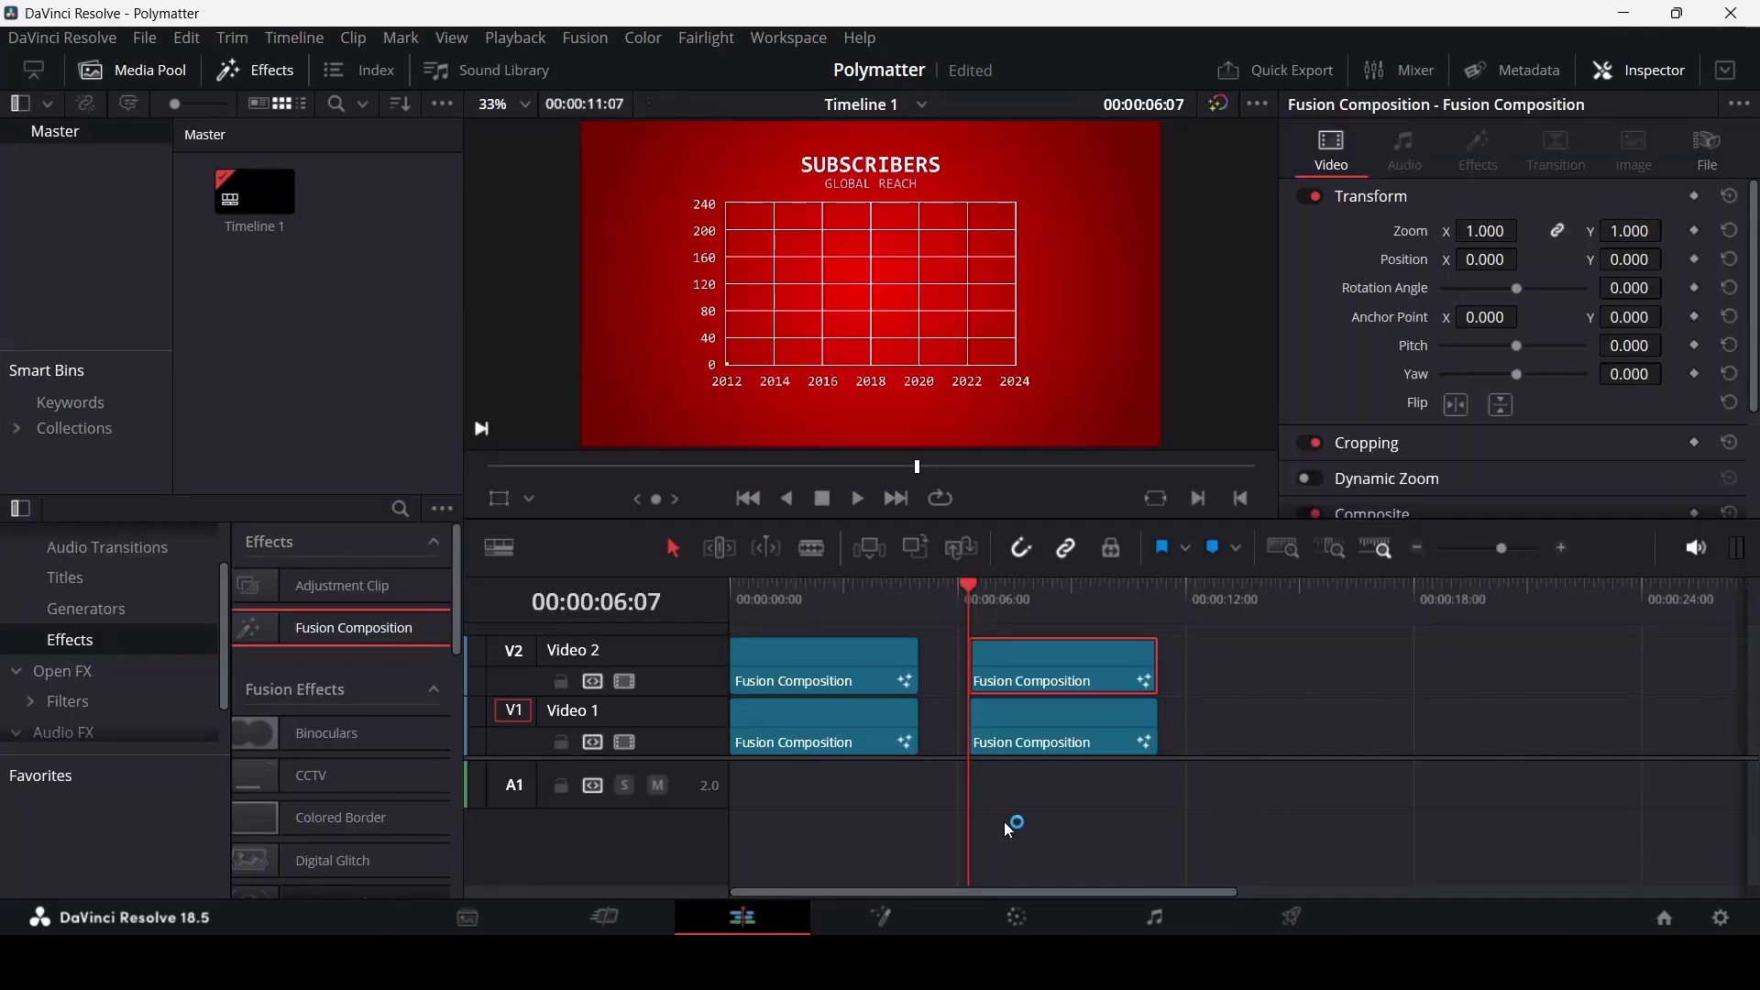
mouse_move(998, 607)
left_mouse_down()
mouse_move(1056, 597)
mouse_move(987, 597)
left_mouse_up()
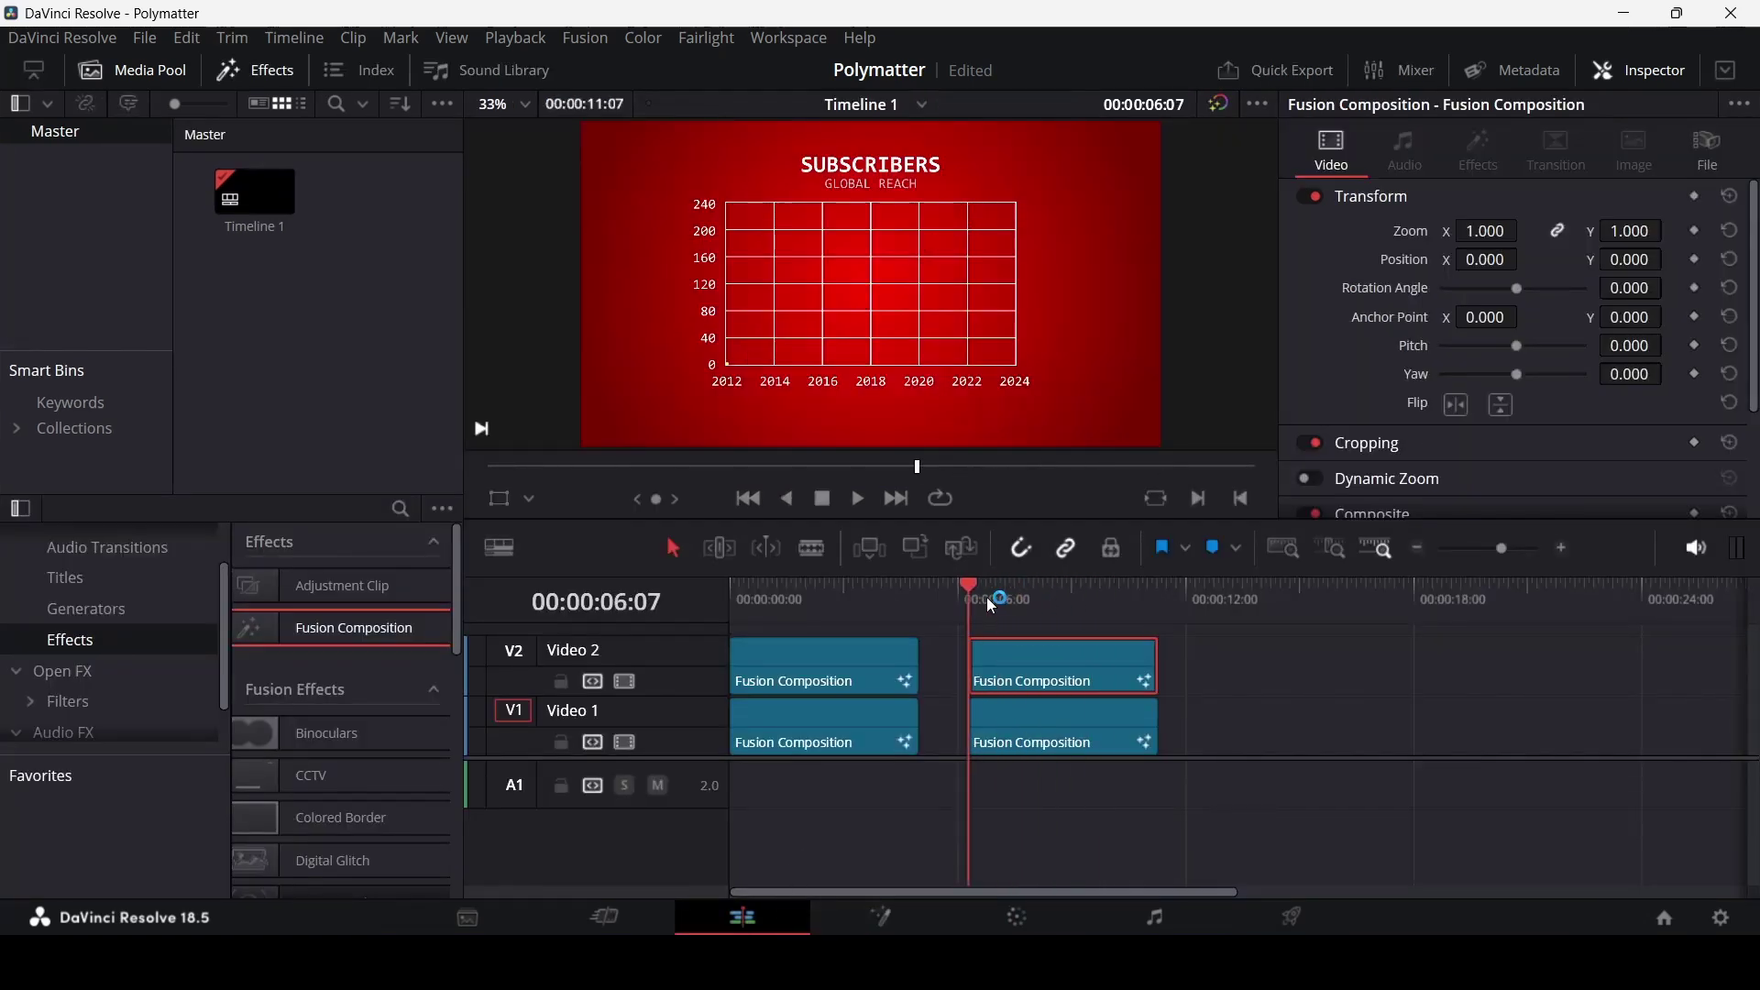
right_click(1027, 667)
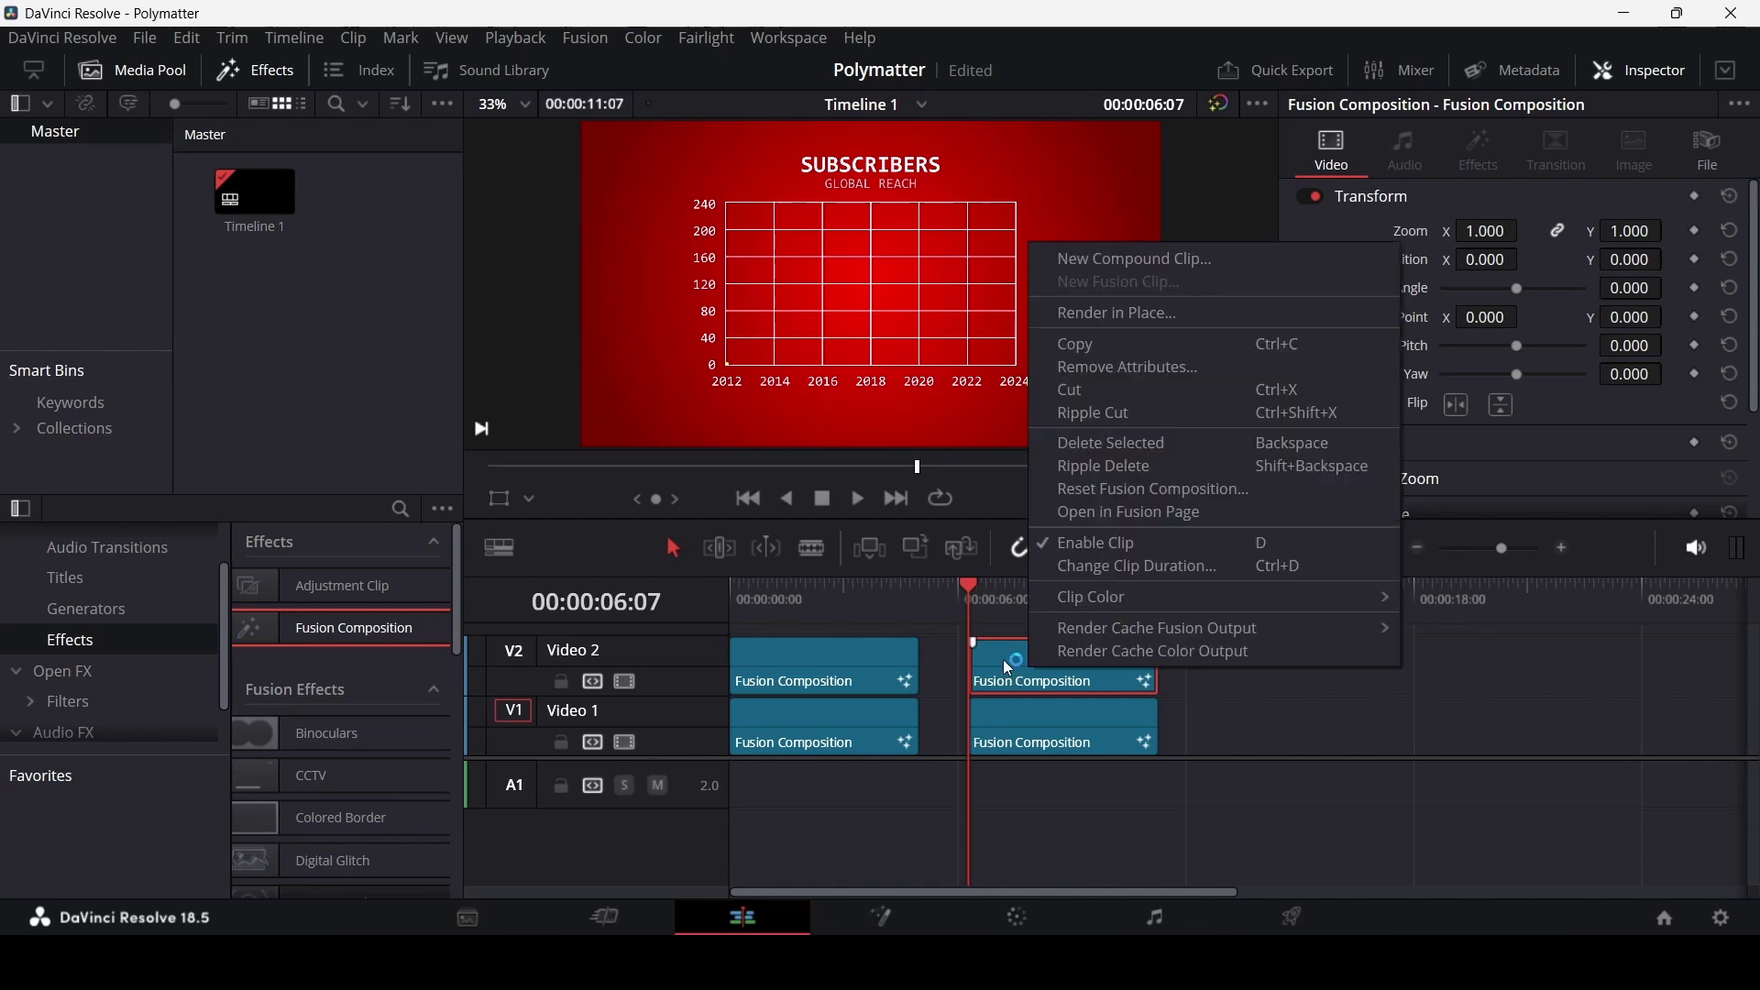
left_click(1108, 511)
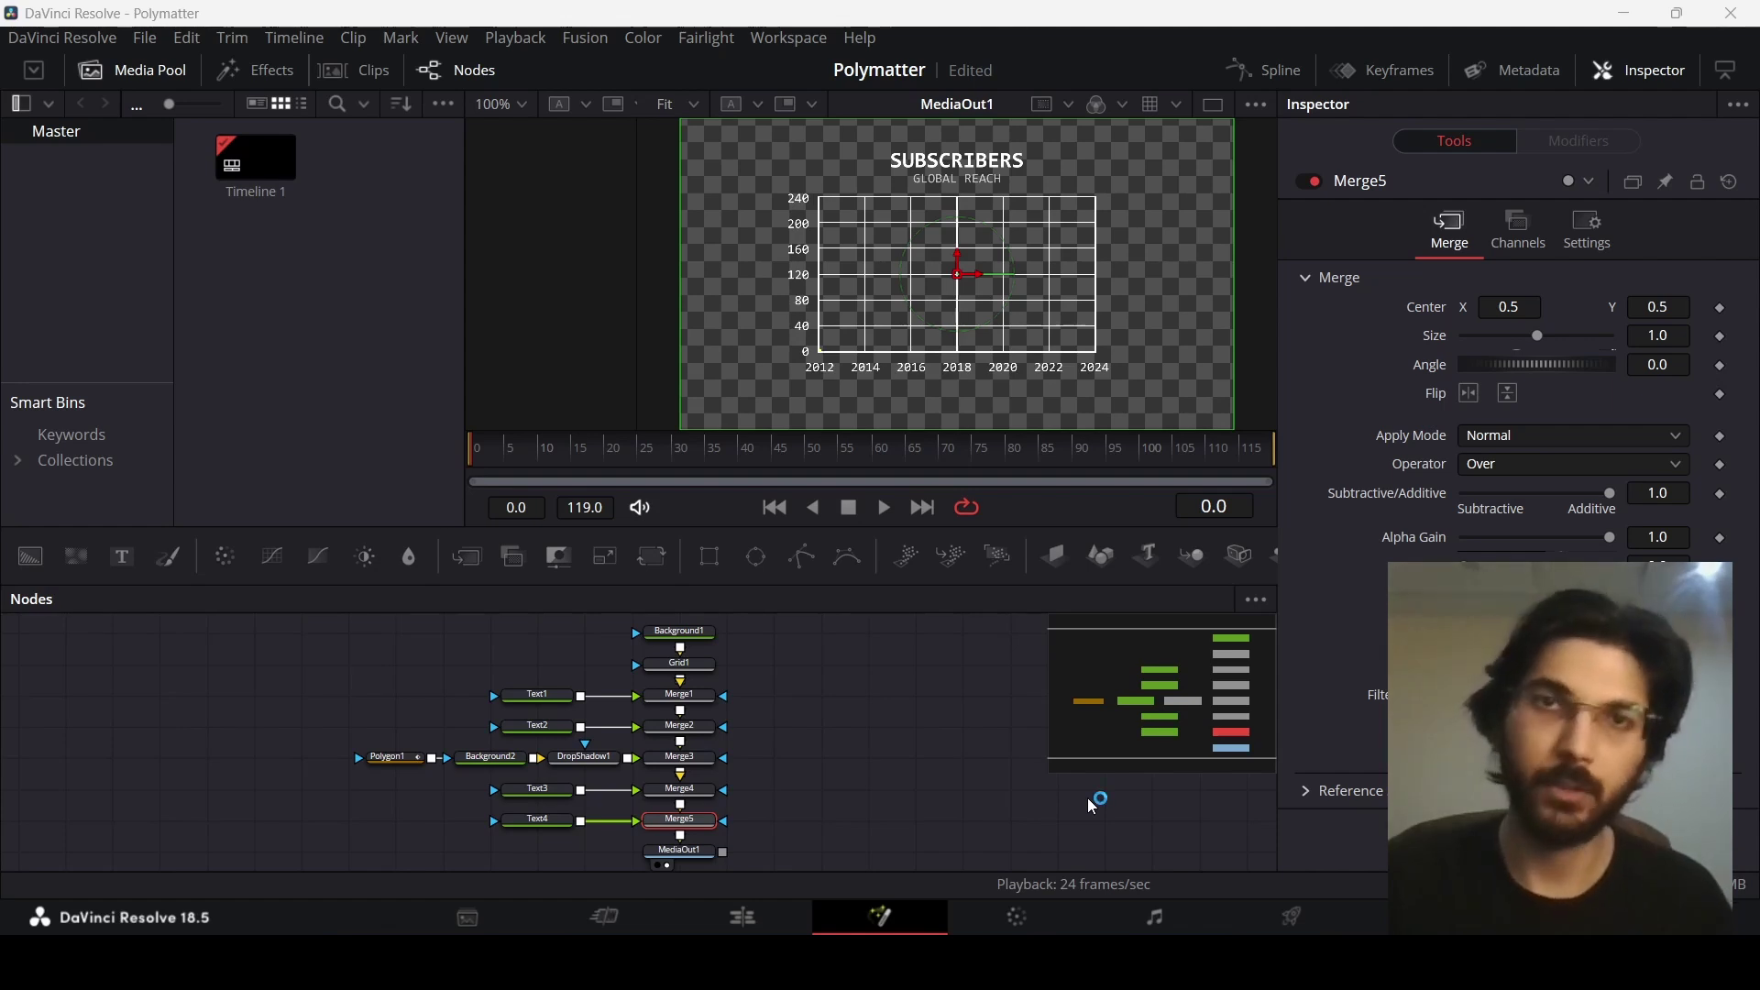
- Move MediaOut1 further down the node graph and add an Image Plane 3D node just below Merge5
scroll(866, 656, "down", 5)
scroll(856, 693, "up", 2)
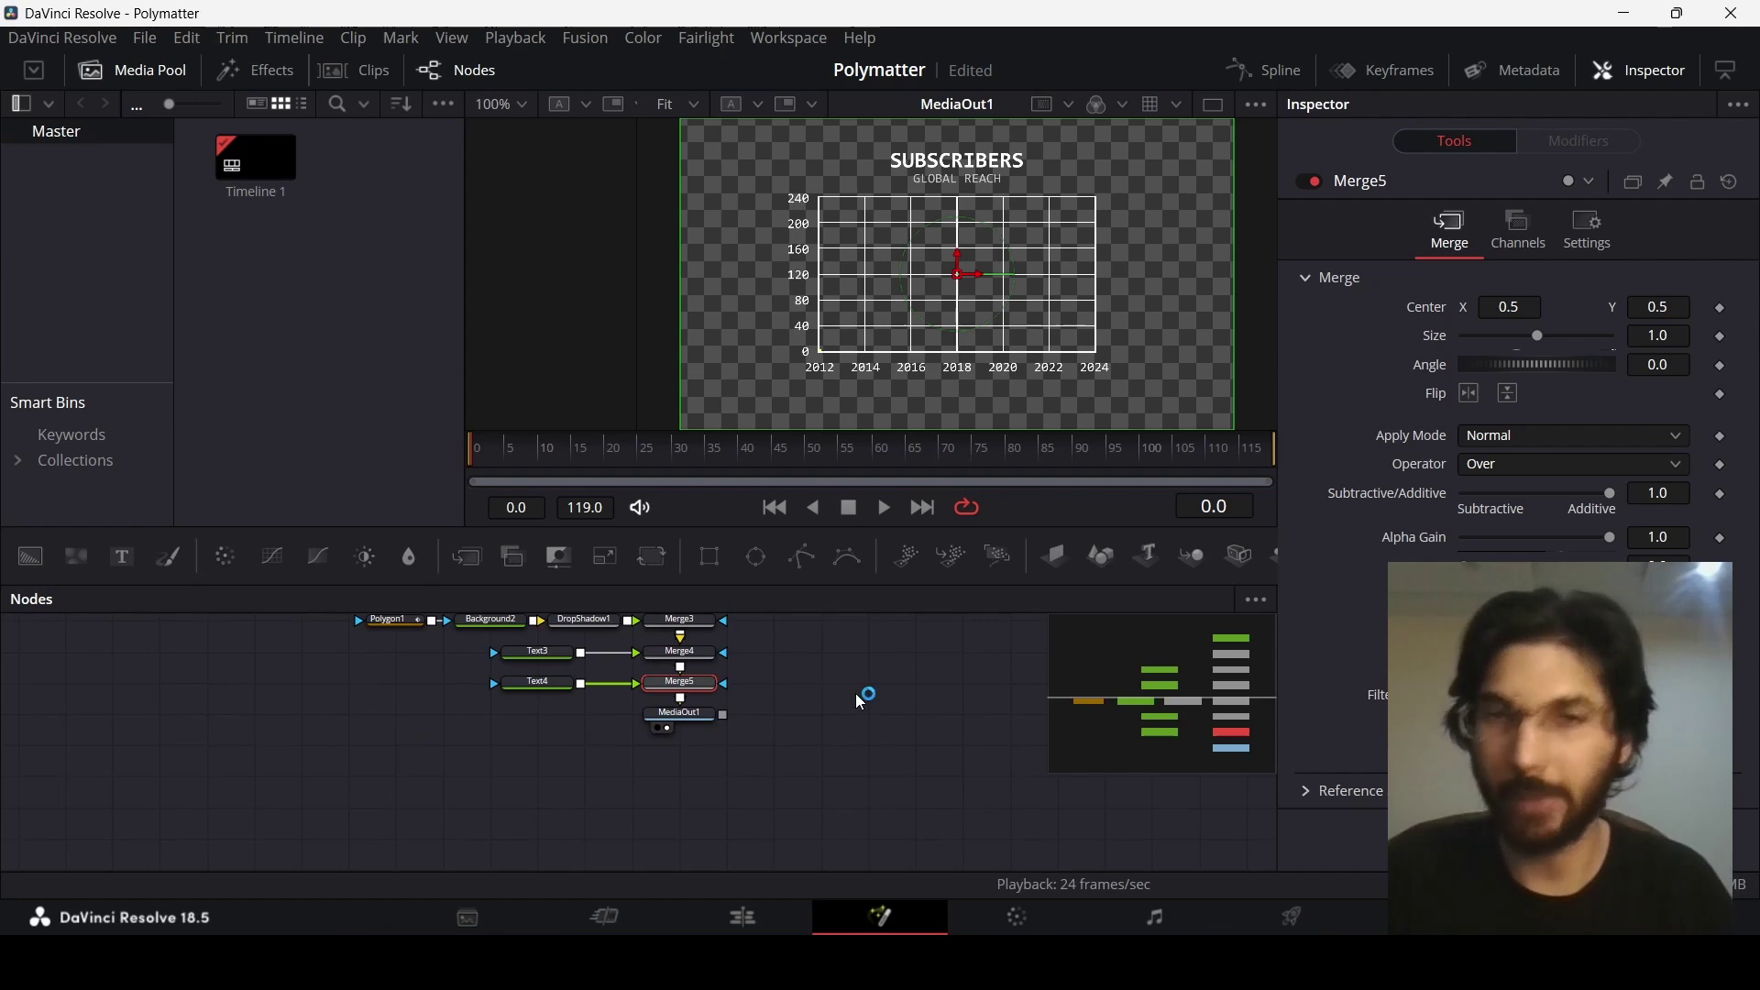
left_click_drag(689, 719, 689, 843)
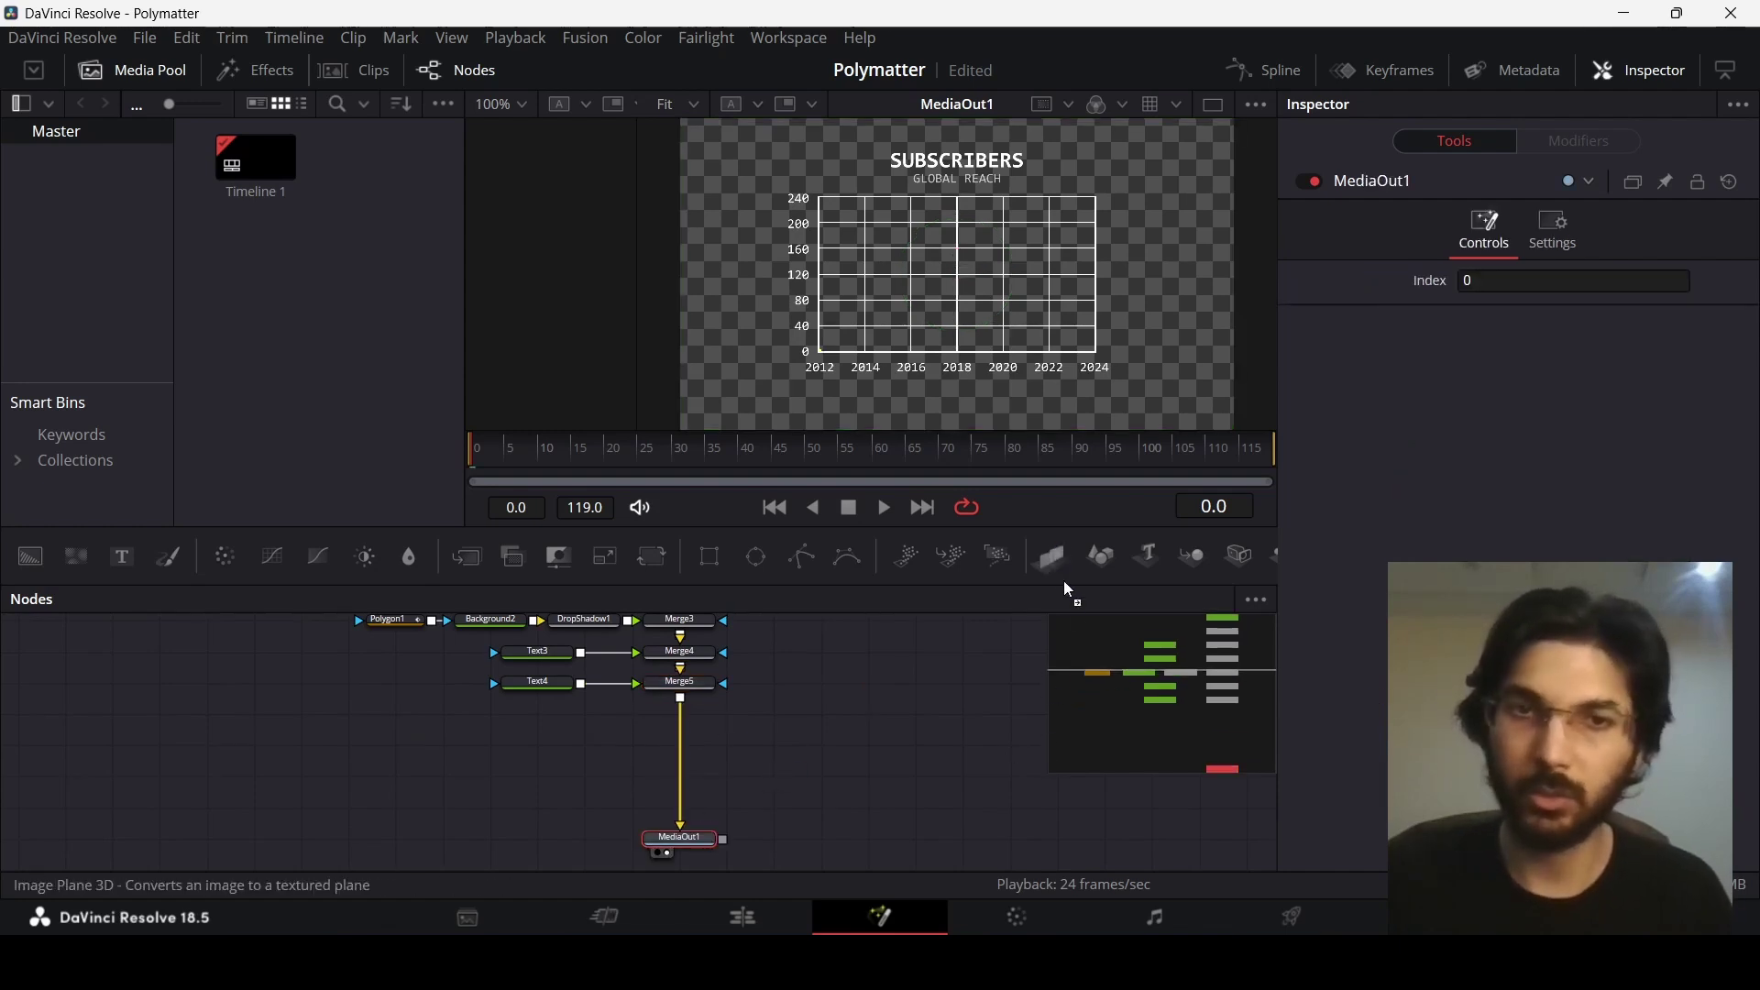
left_click_drag(1056, 576, 768, 726)
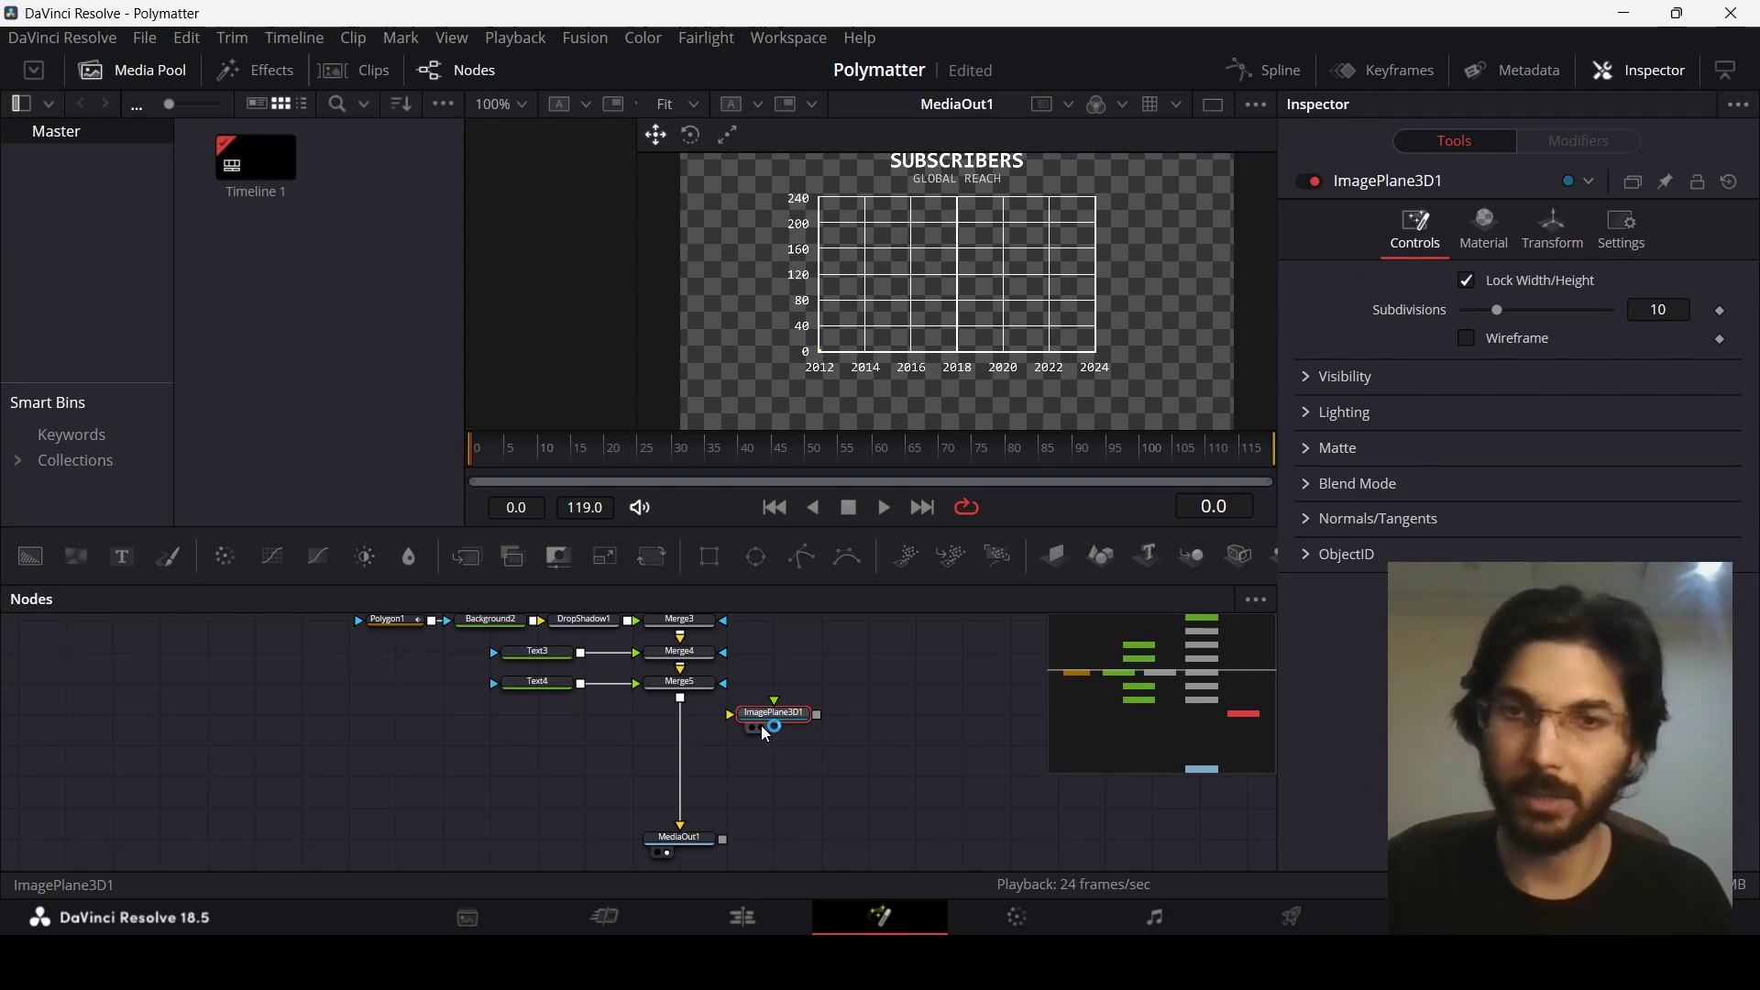
scroll(767, 733, "up", 3)
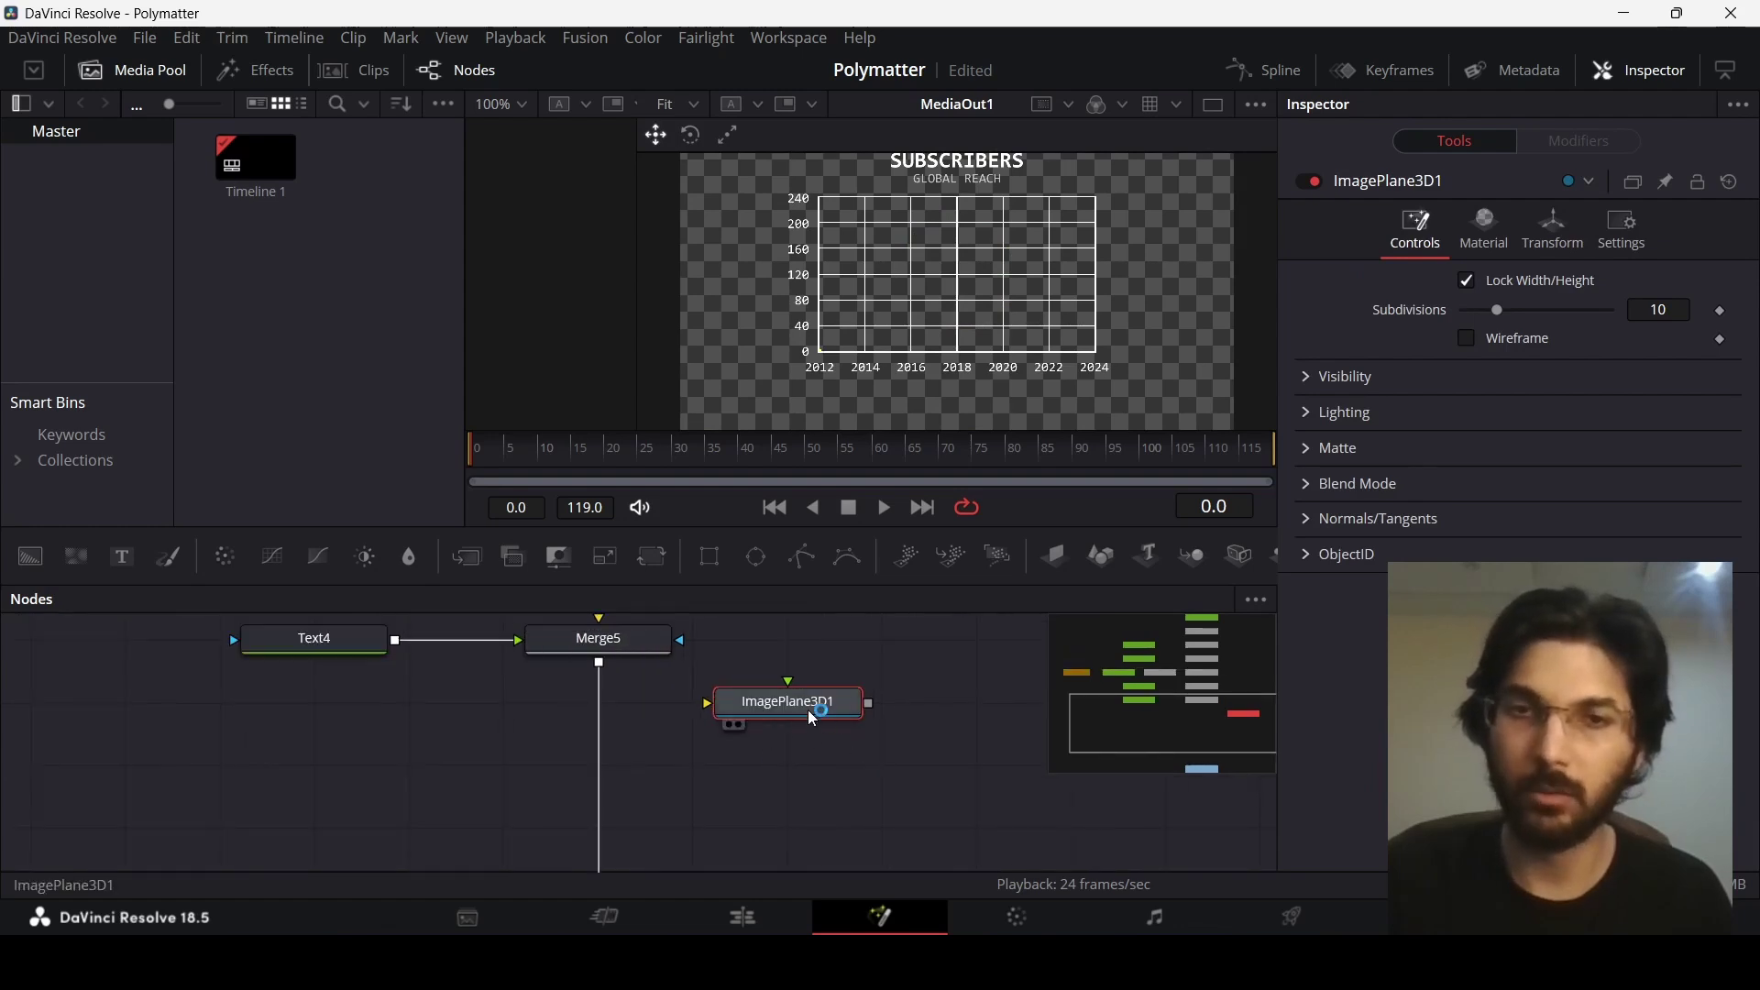
left_click_drag(807, 709, 712, 709)
- Add a Renderer 3D node fed by ImagePlane3D1
key("shift+space")
type("rende")
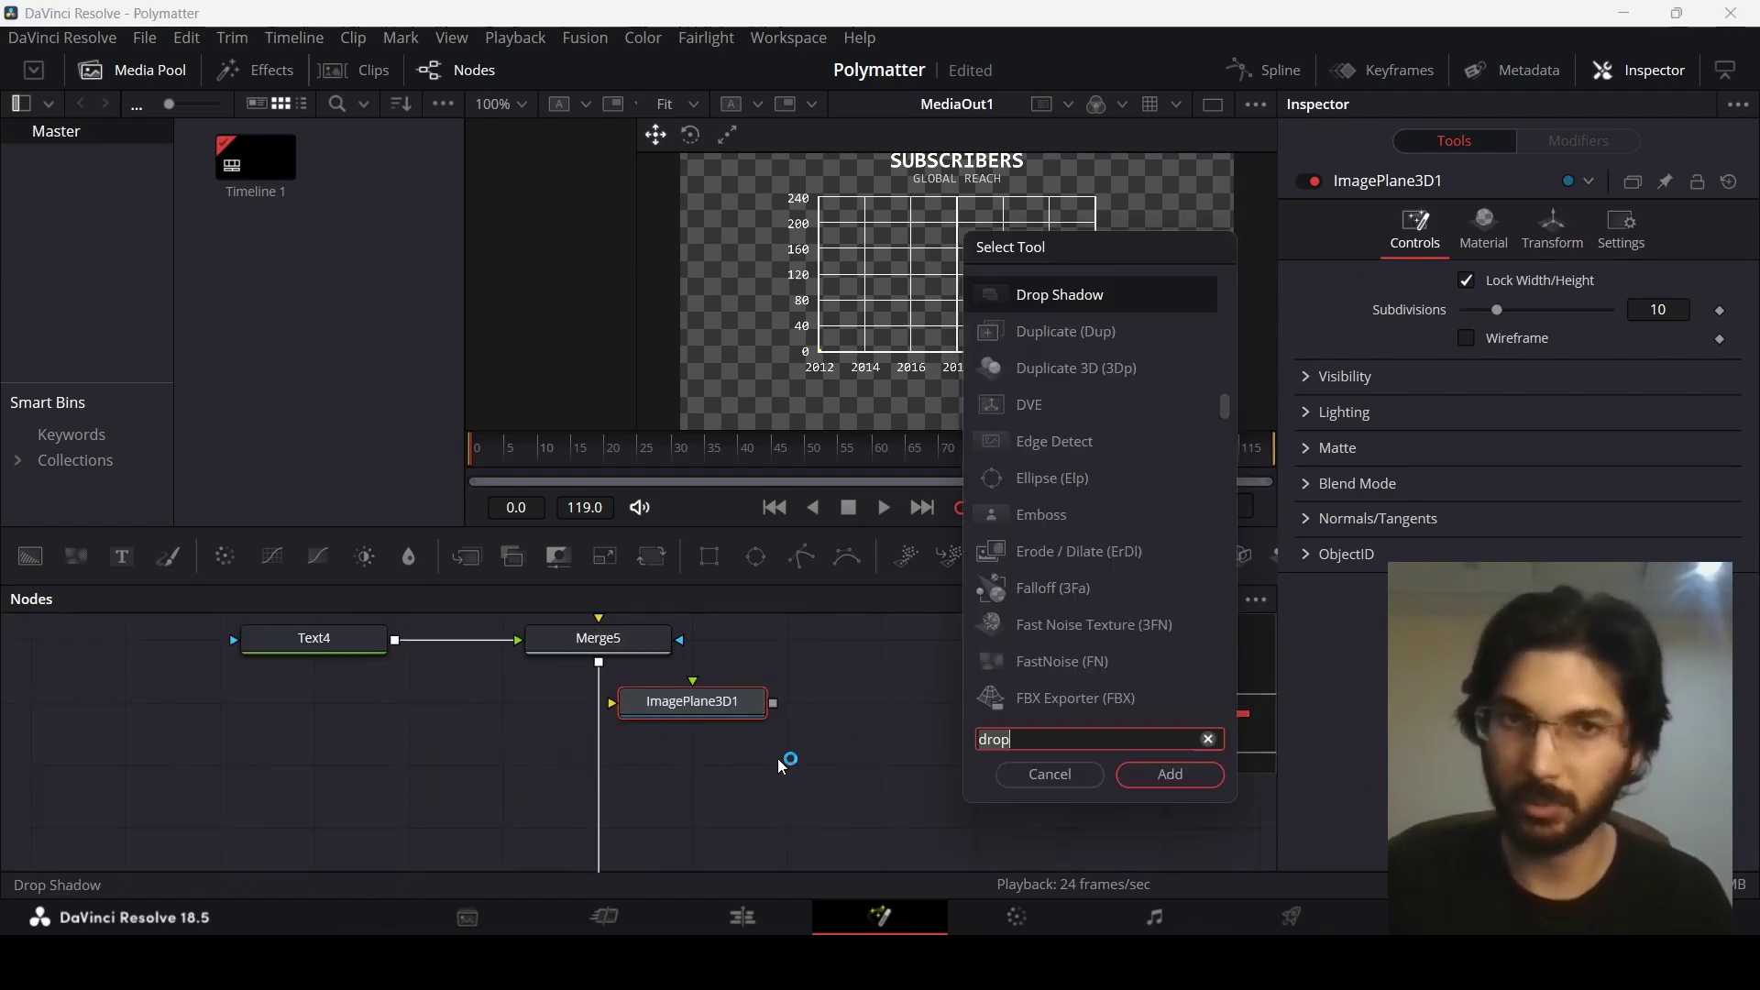
key("Return")
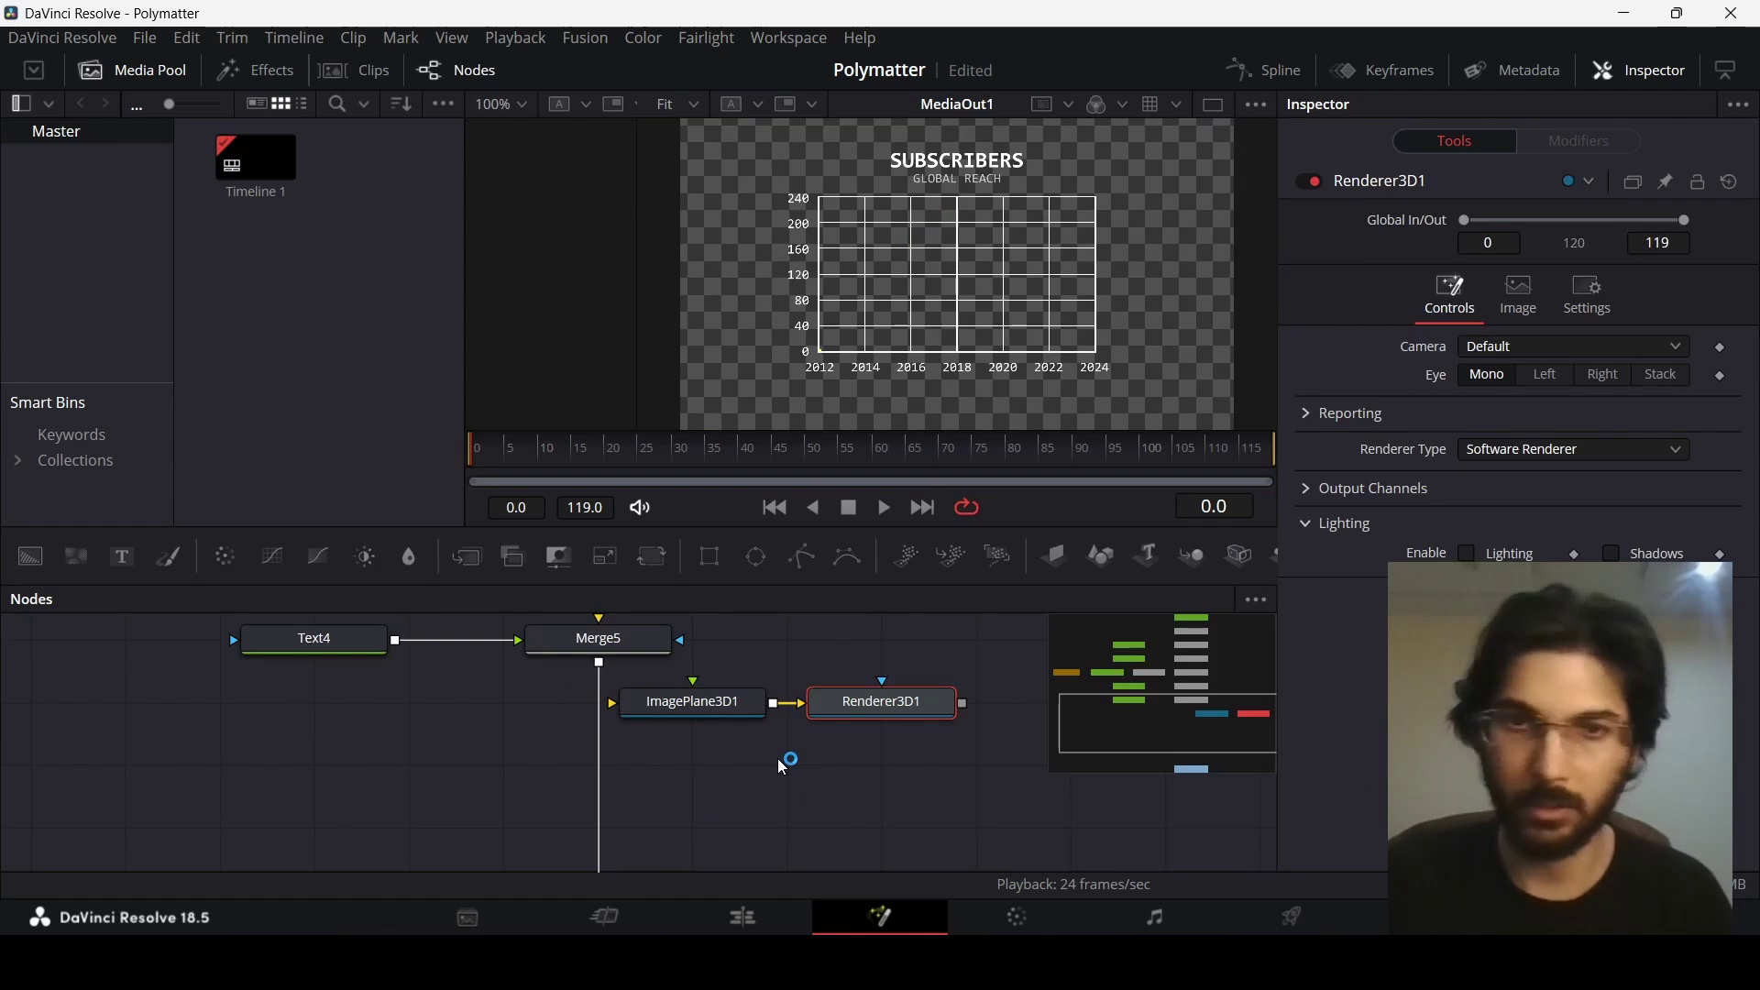
- Connect Merge5 to ImagePlane3D1 and Renderer3D1 to MediaOut1, and stack the 3D nodes vertically between Merge5 and MediaOut1
scroll(704, 794, "down", 2)
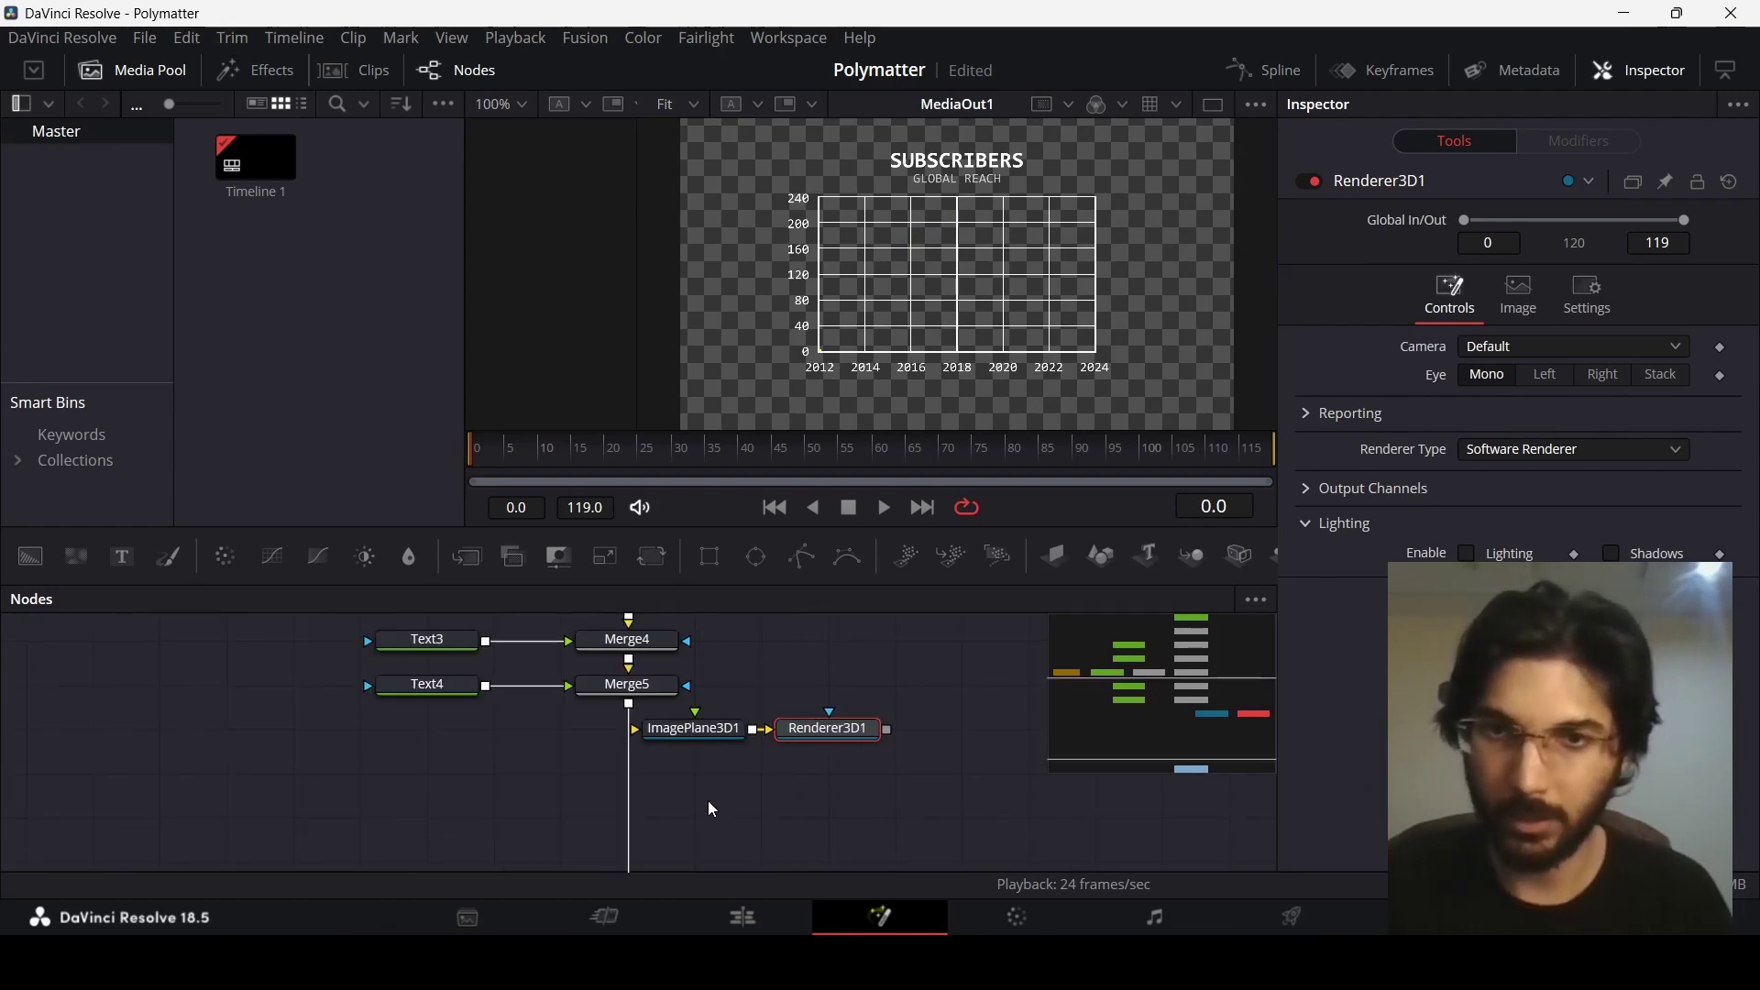
scroll(707, 804, "down", 2)
left_click_drag(646, 838, 695, 667)
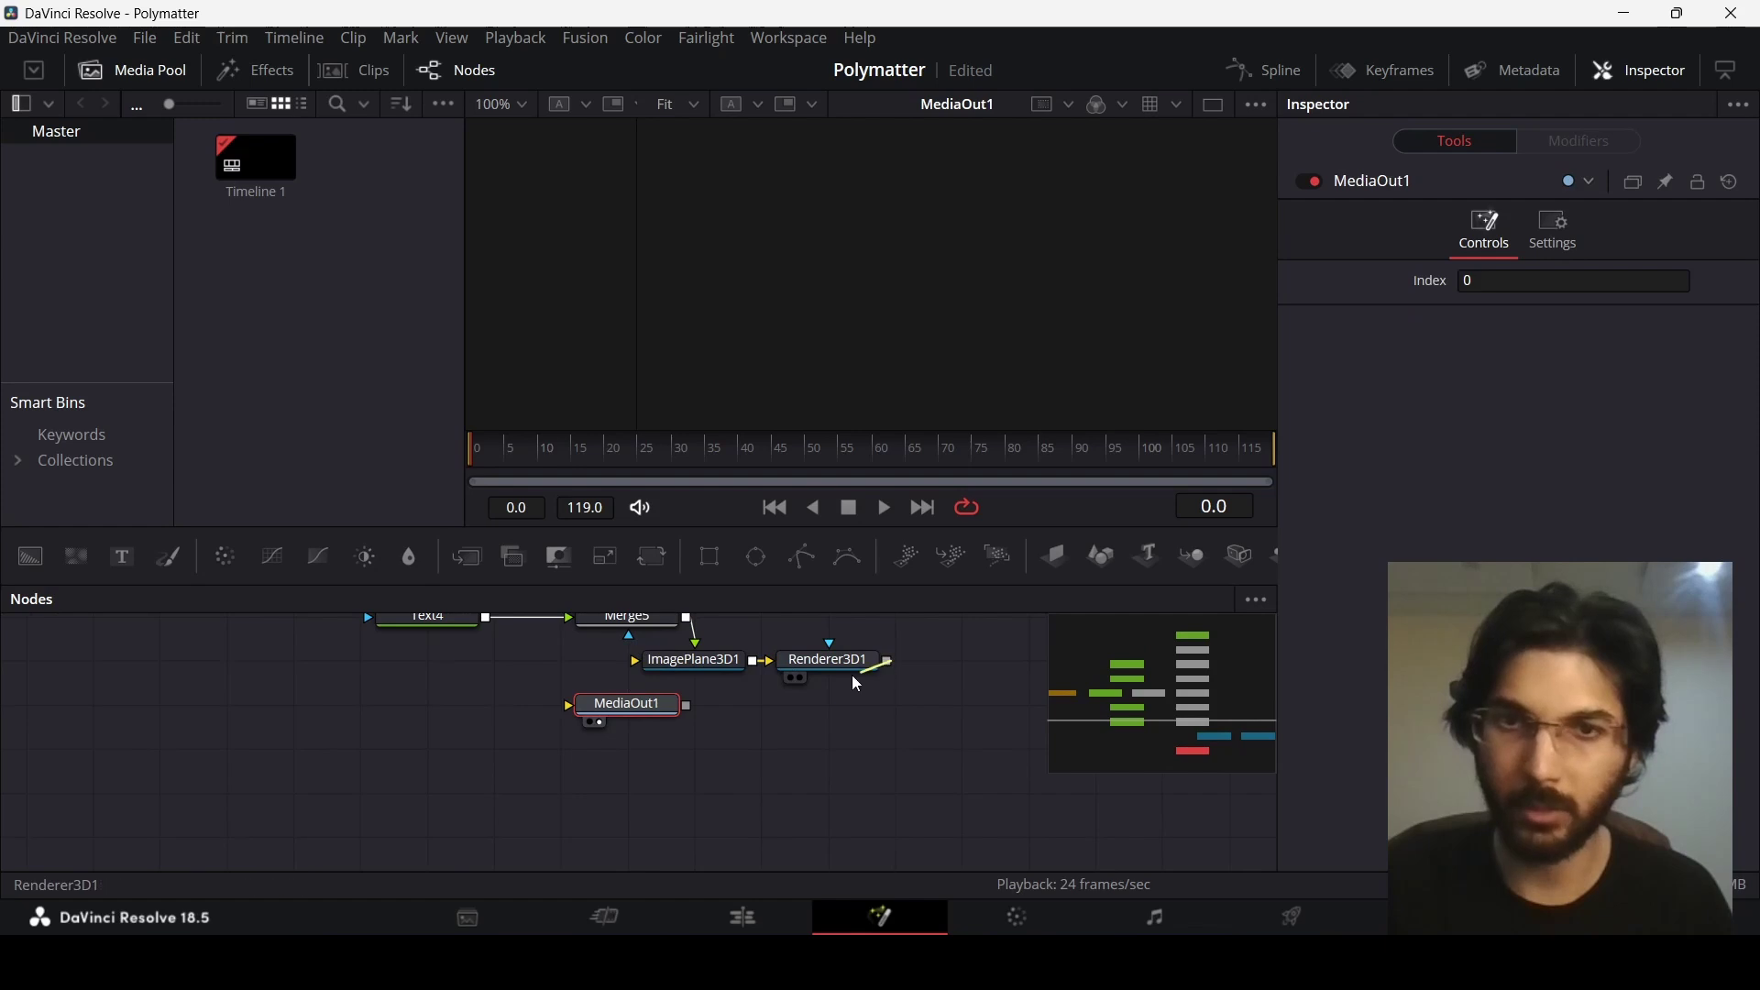
left_click_drag(851, 675, 647, 809)
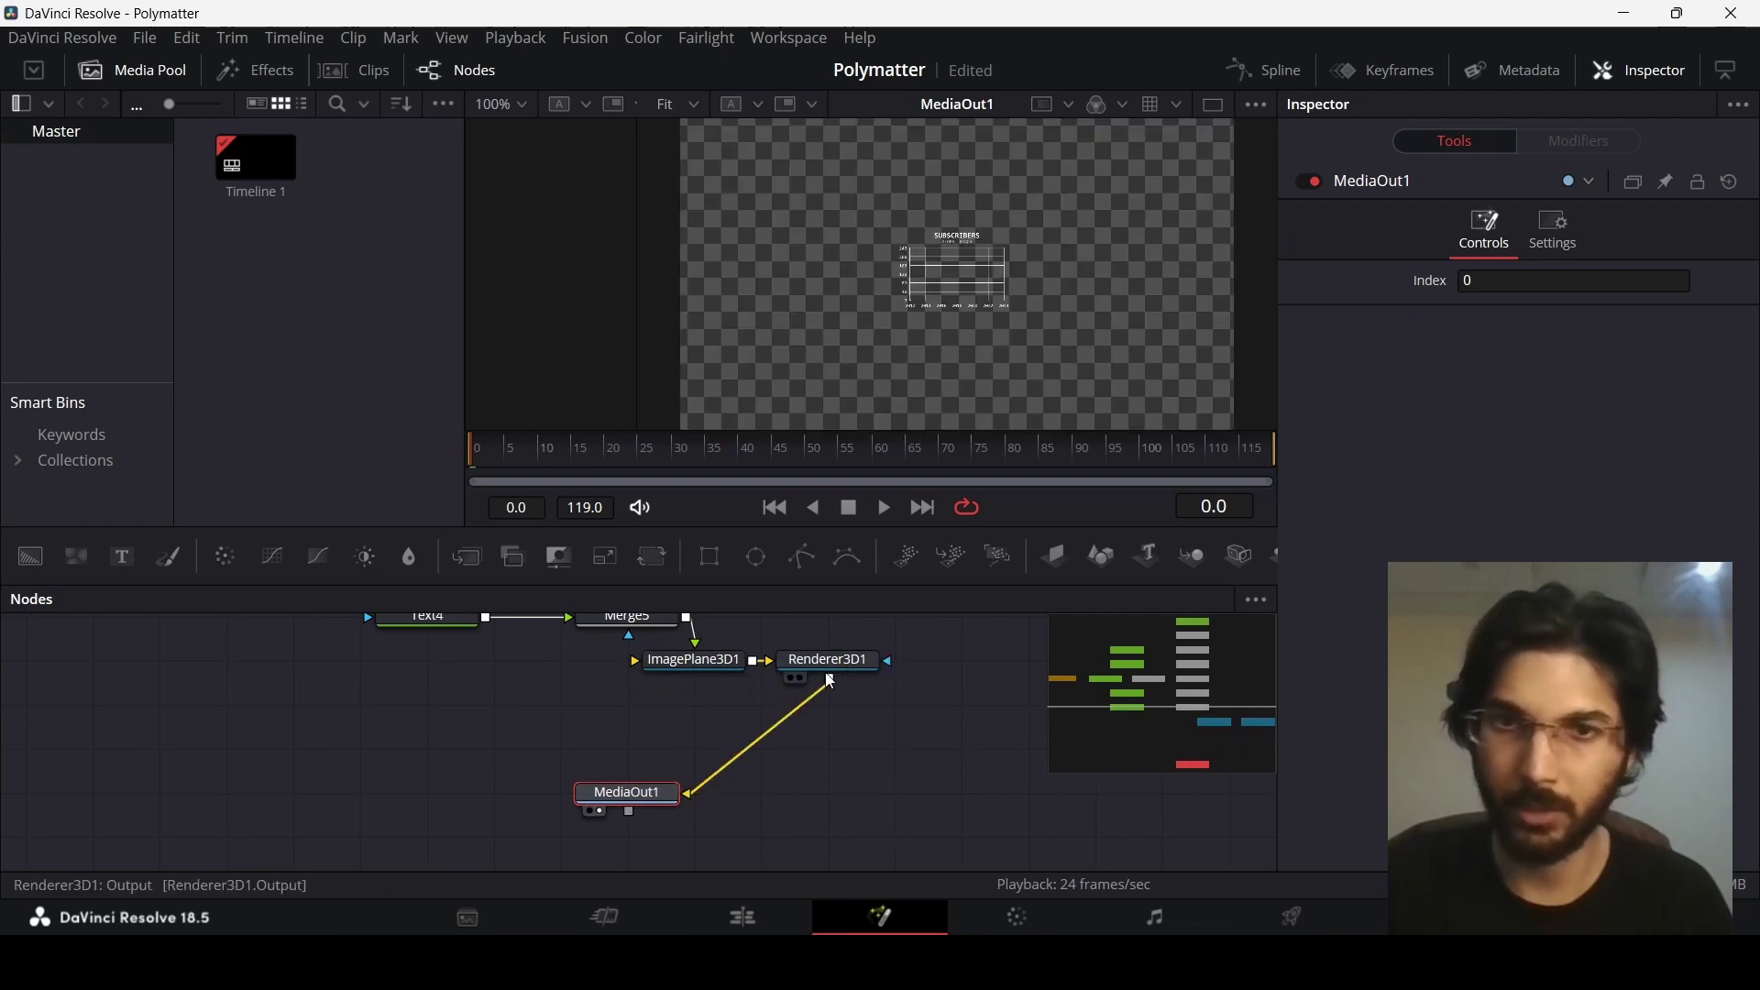
left_click_drag(830, 662, 662, 752)
left_click_drag(662, 667, 669, 713)
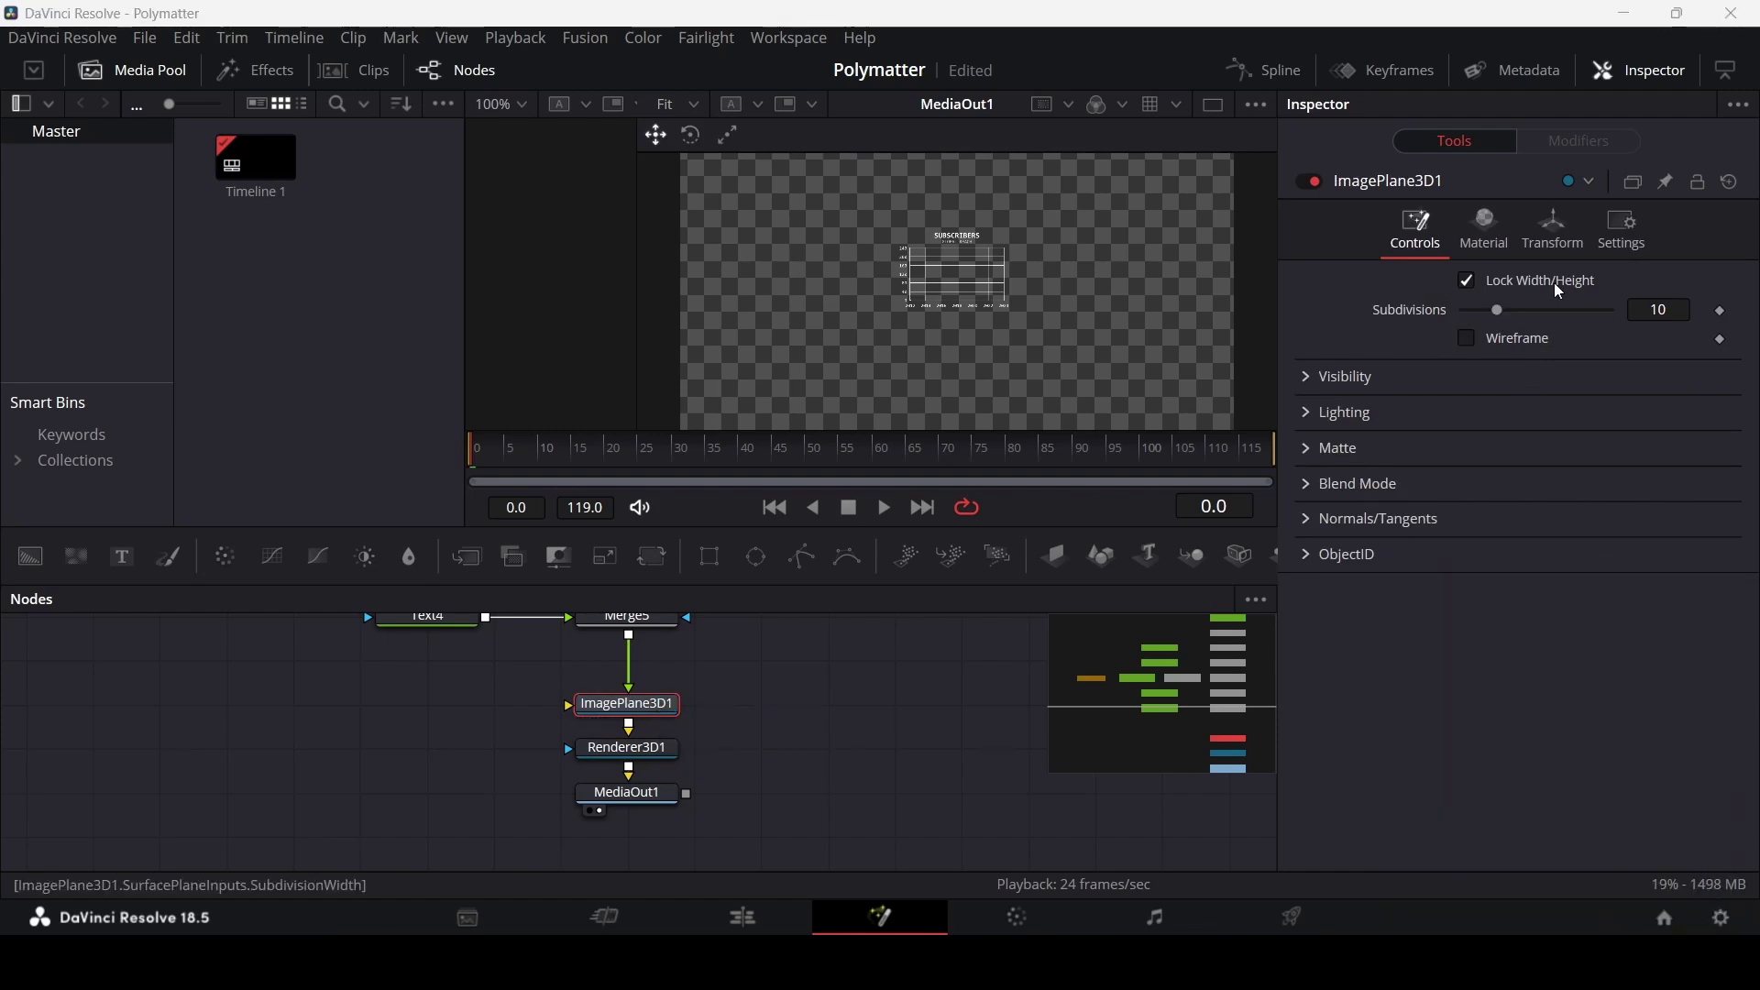
- Bring the chart's image plane closer by setting its Z translation to 1.37
left_click(1552, 228)
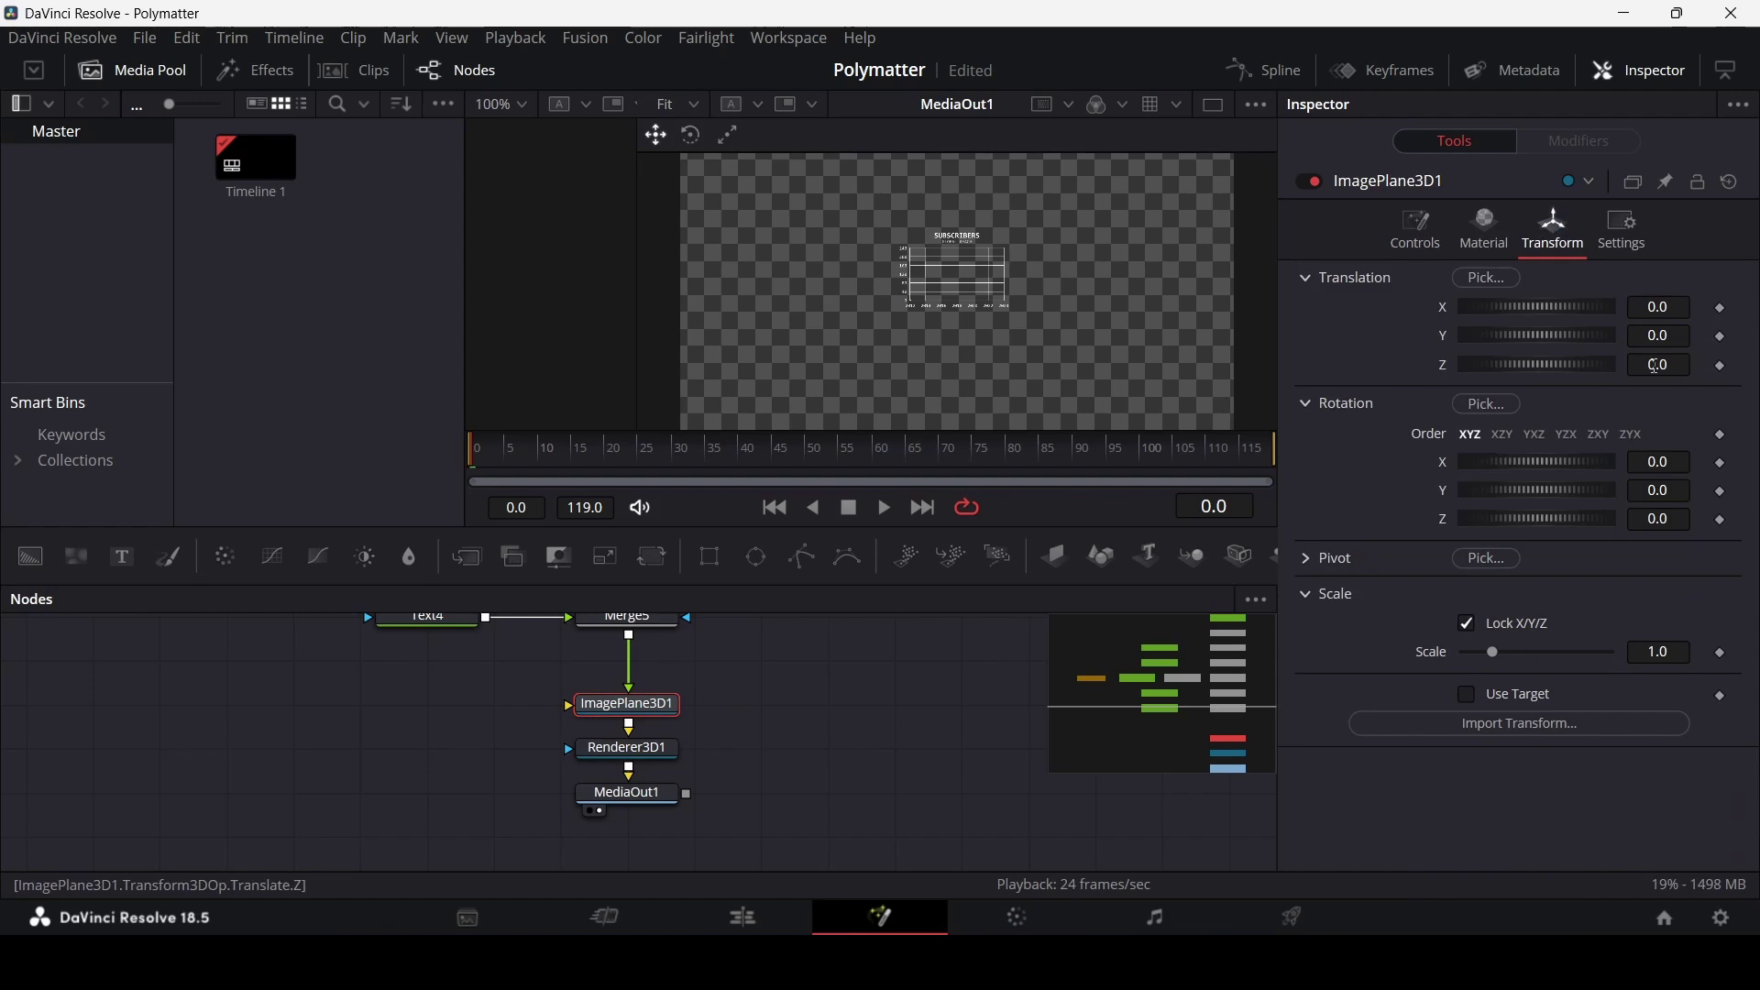
left_click_drag(1655, 366, 1732, 366)
scroll(930, 247, "up", 1)
scroll(938, 252, "down", 1)
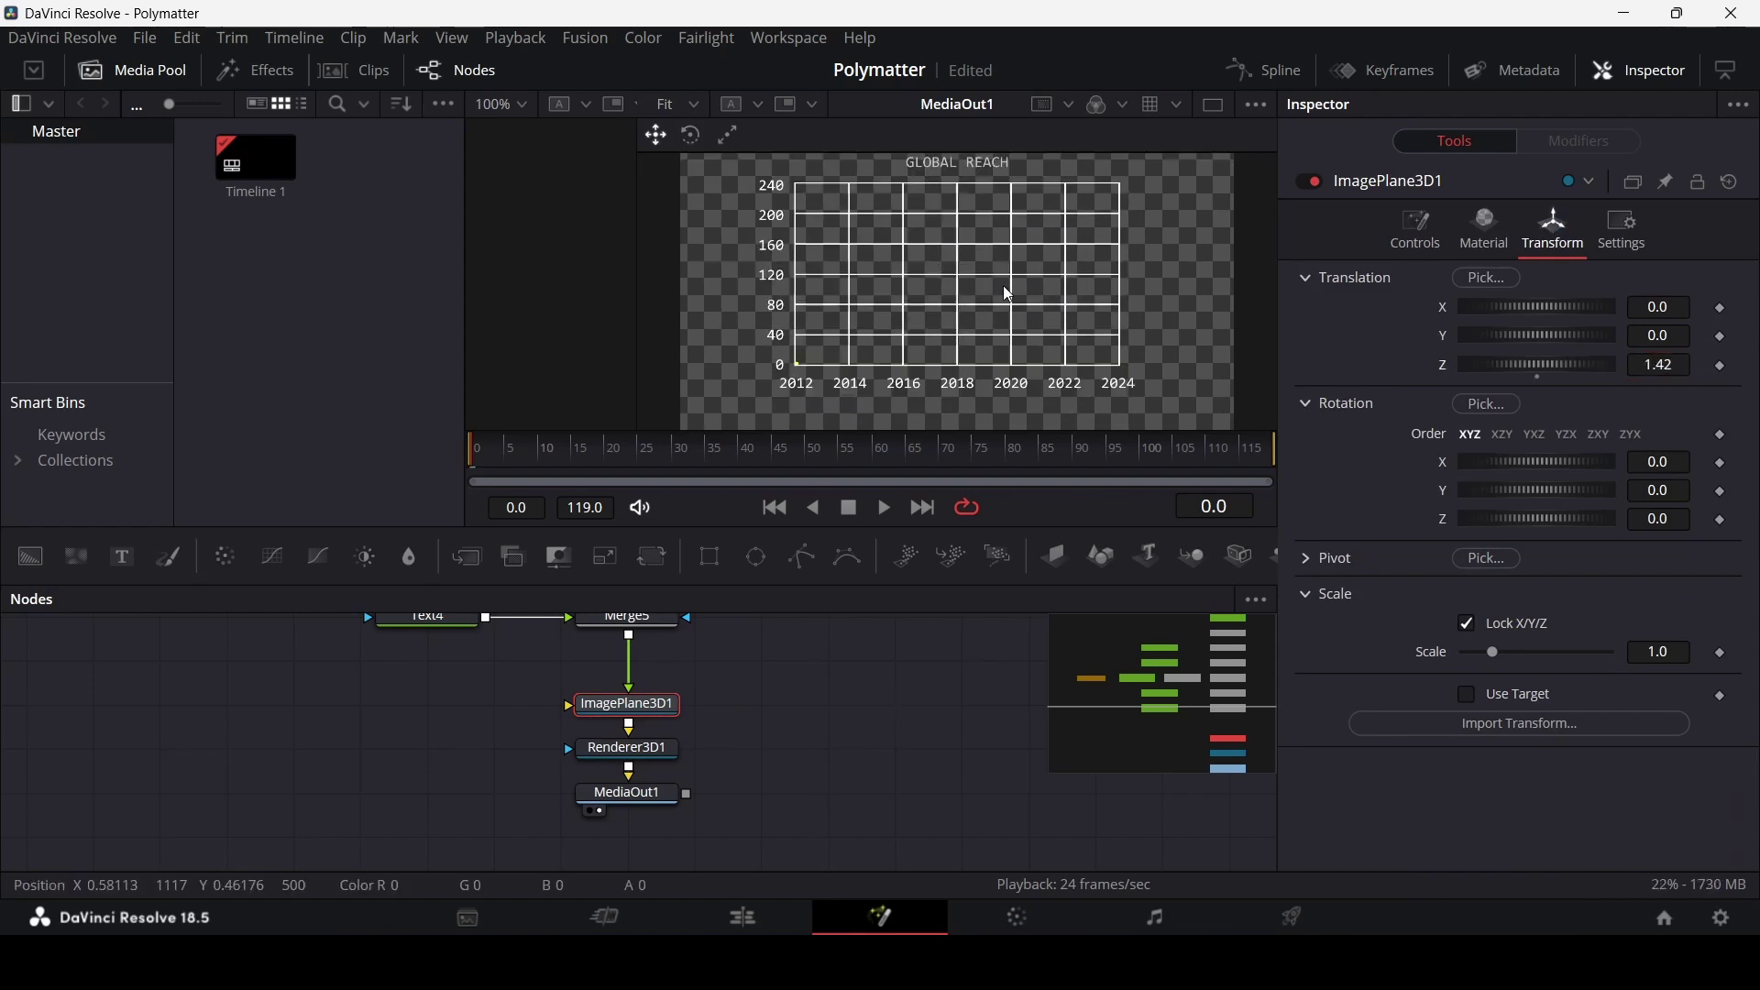
scroll(967, 284, "down", 3)
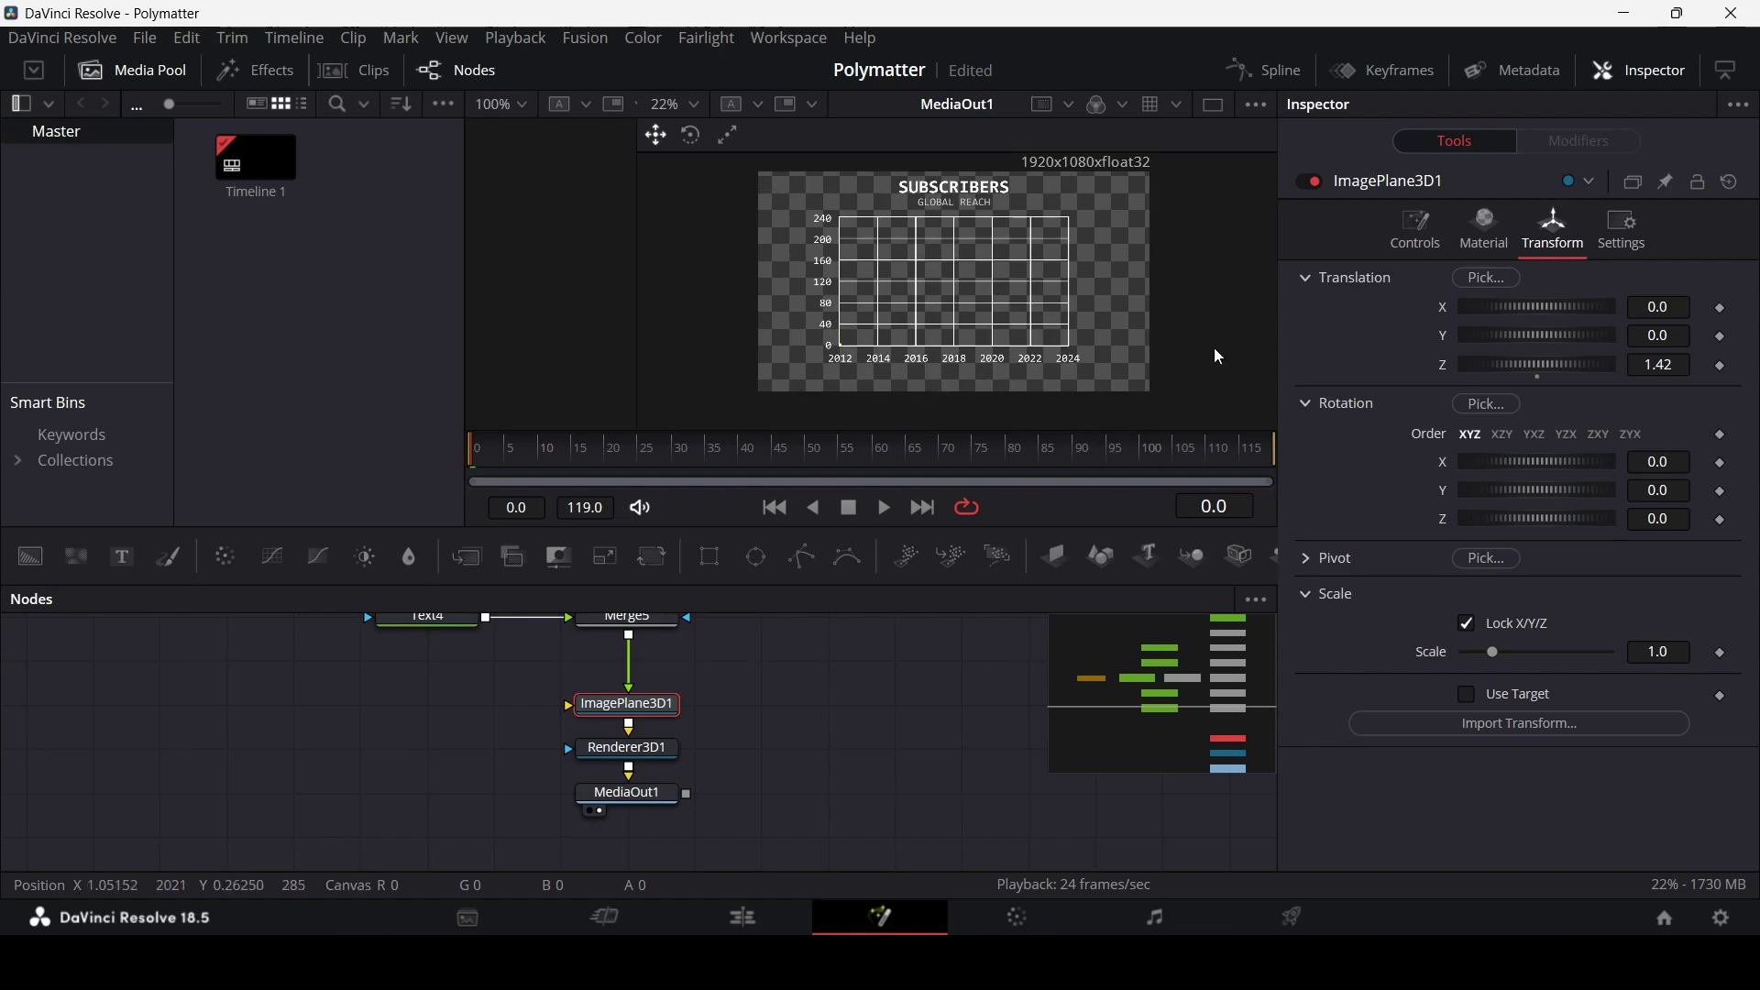
left_click_drag(1657, 366, 1651, 366)
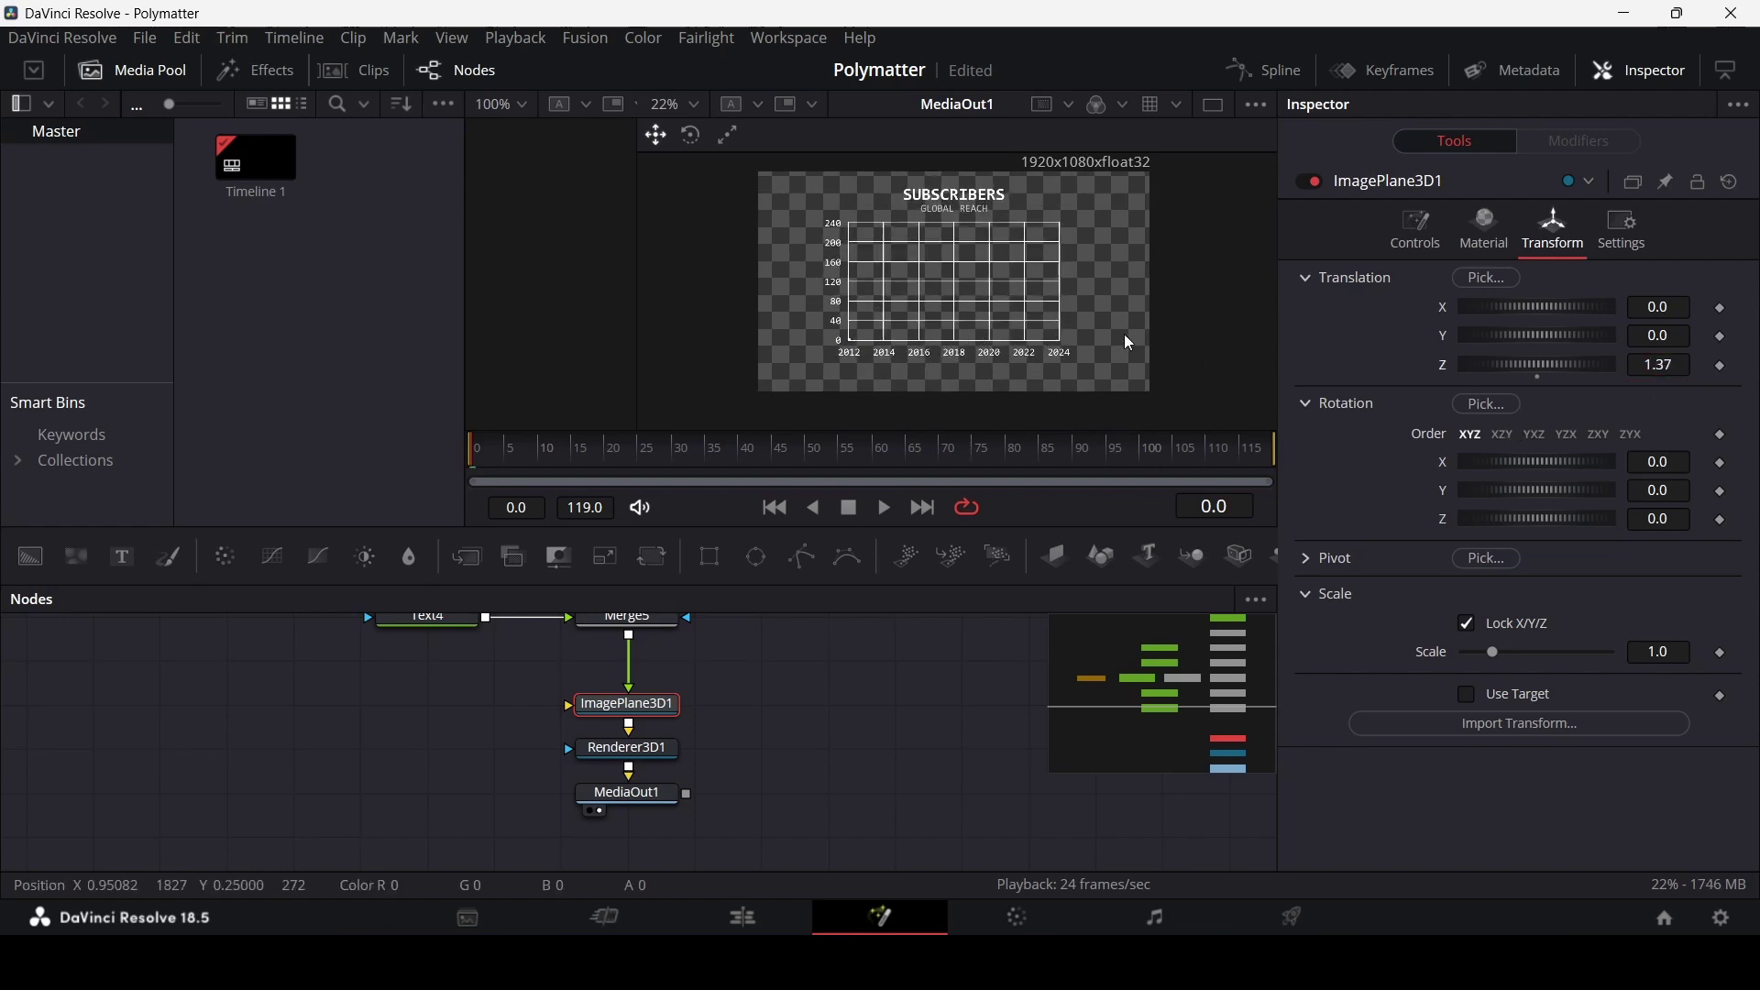
- At frame 0, rotate ImagePlane3D1 to X -28.7 and Y 31.3 and keyframe both rotations
left_click(706, 451)
left_click(471, 449)
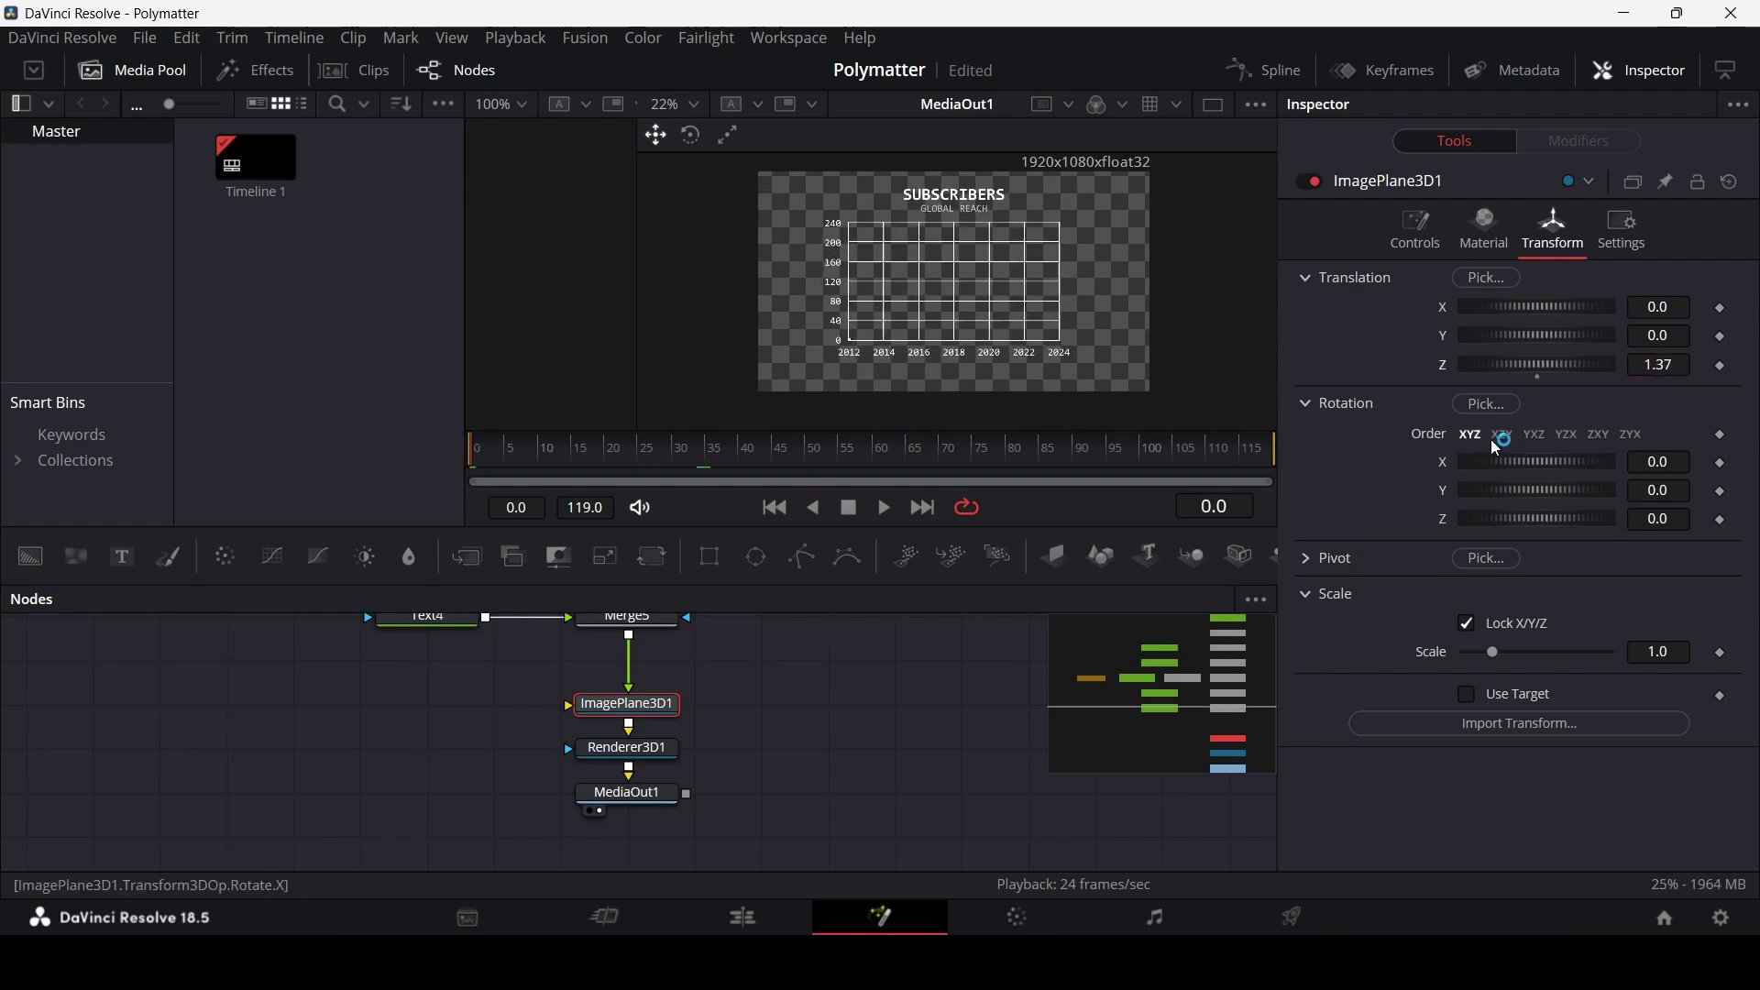
double_click(1548, 309)
left_click_drag(1547, 464, 1714, 473)
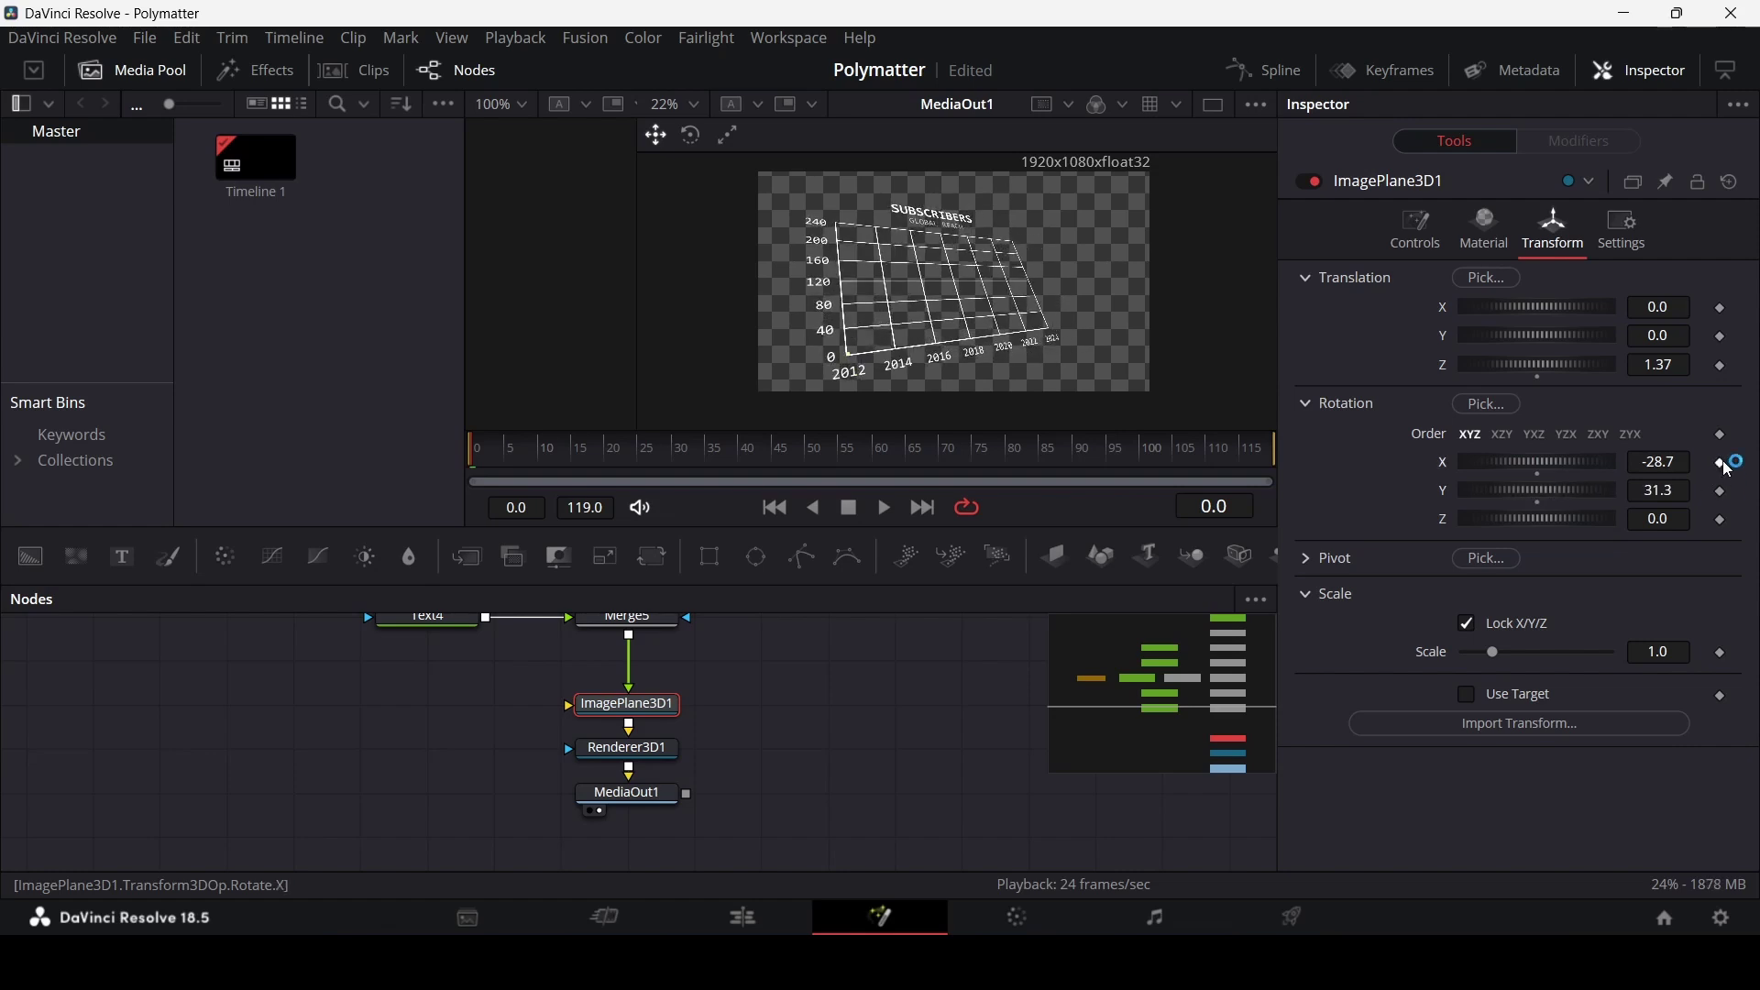
left_click(1722, 464)
left_click(1722, 492)
- At frame 119, set ImagePlane3D1's rotation keyframes to X -15.7 and Y -31.3, and scrub back to the start
left_click_drag(1252, 463, 1269, 472)
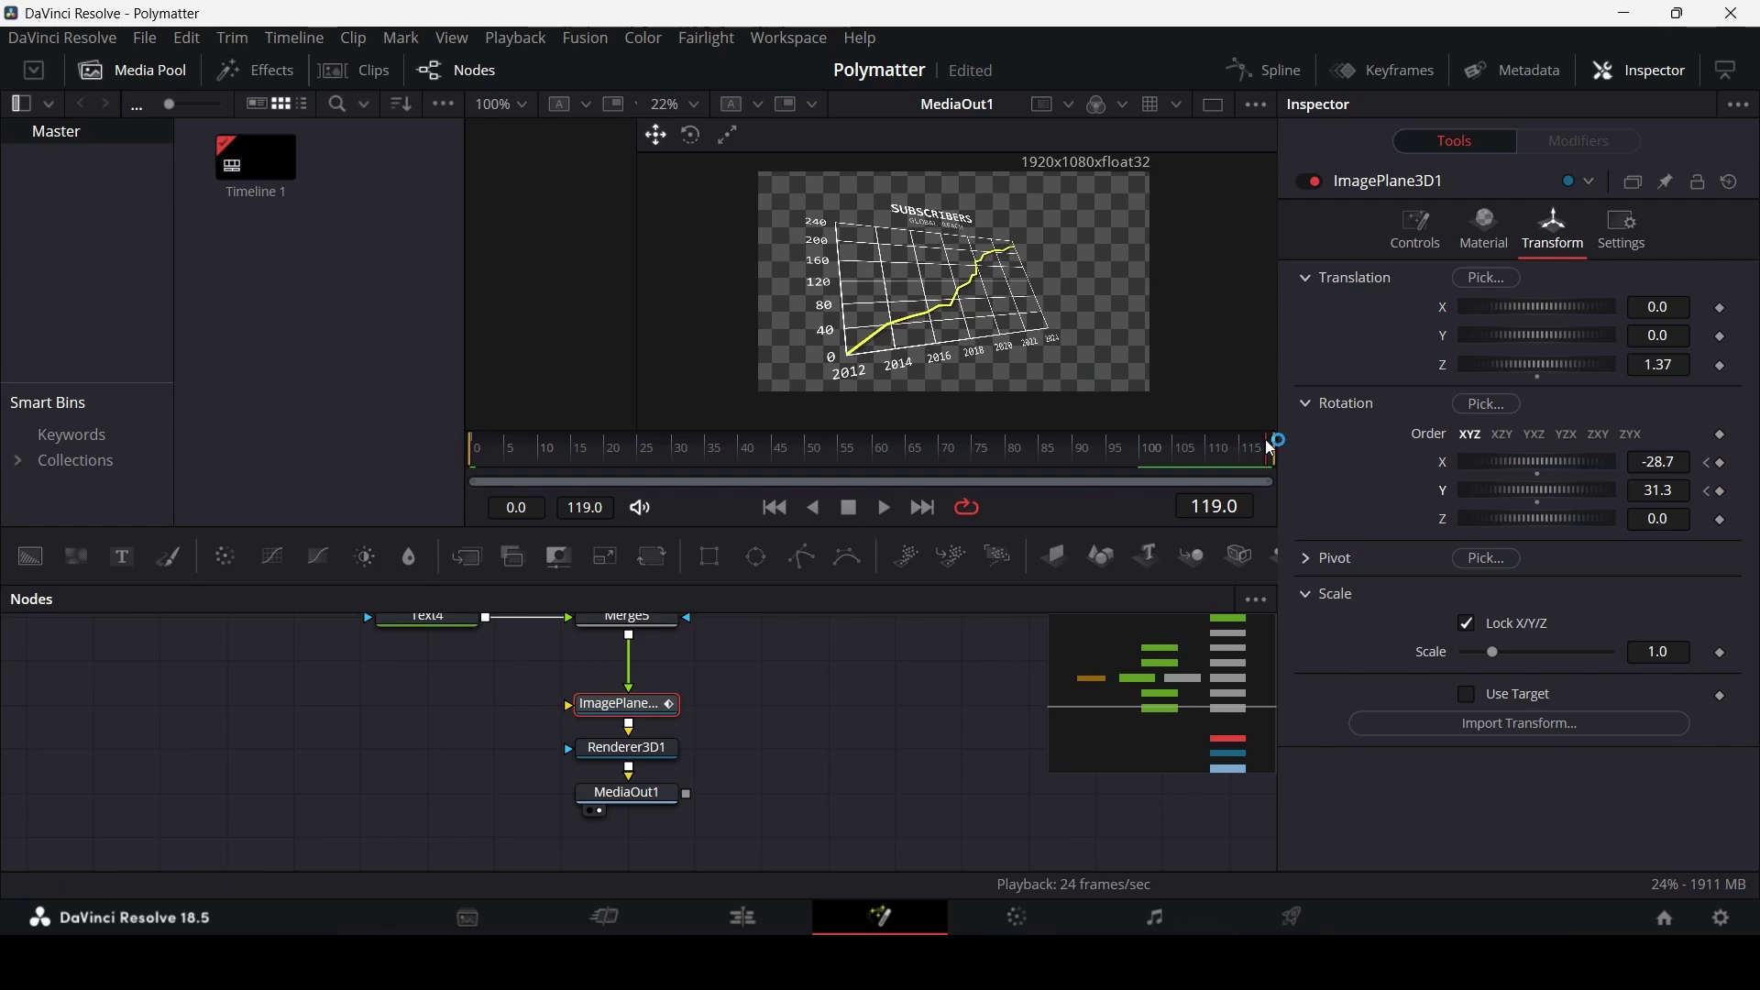
left_click_drag(1546, 496, 1524, 466)
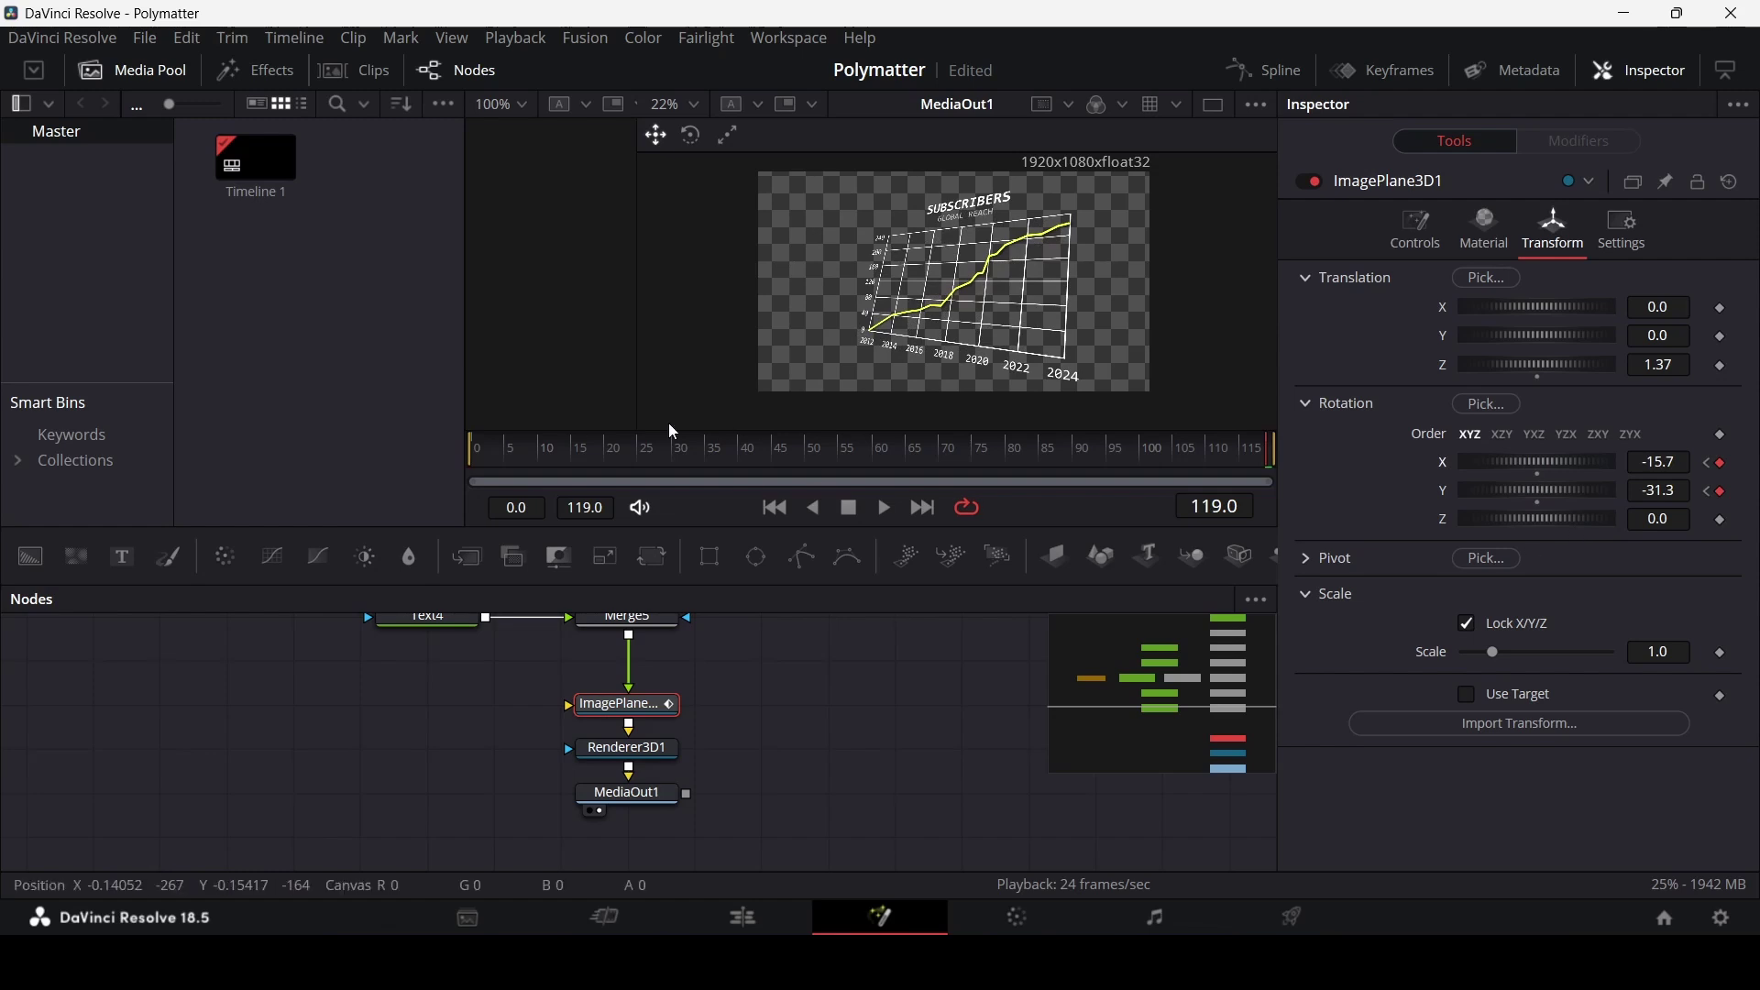
left_click_drag(525, 451, 427, 475)
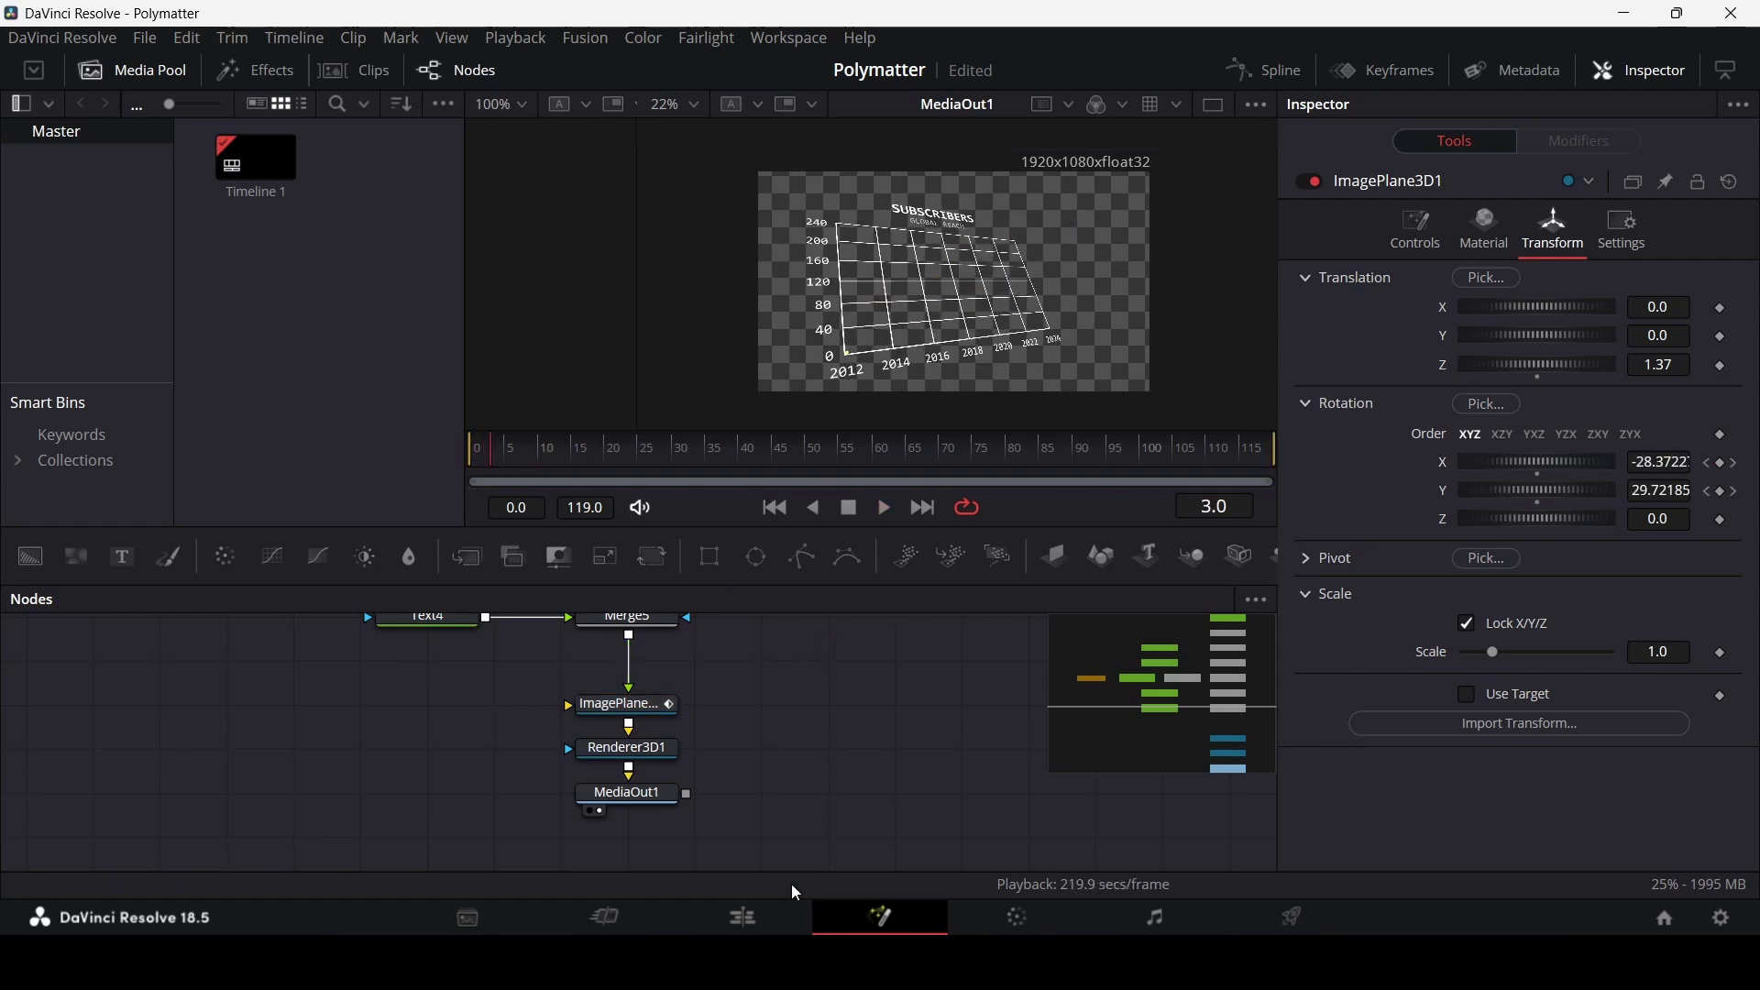
- Play the rotating chart over the red background from the start of the stacked clips on the edit timeline
left_click(743, 918)
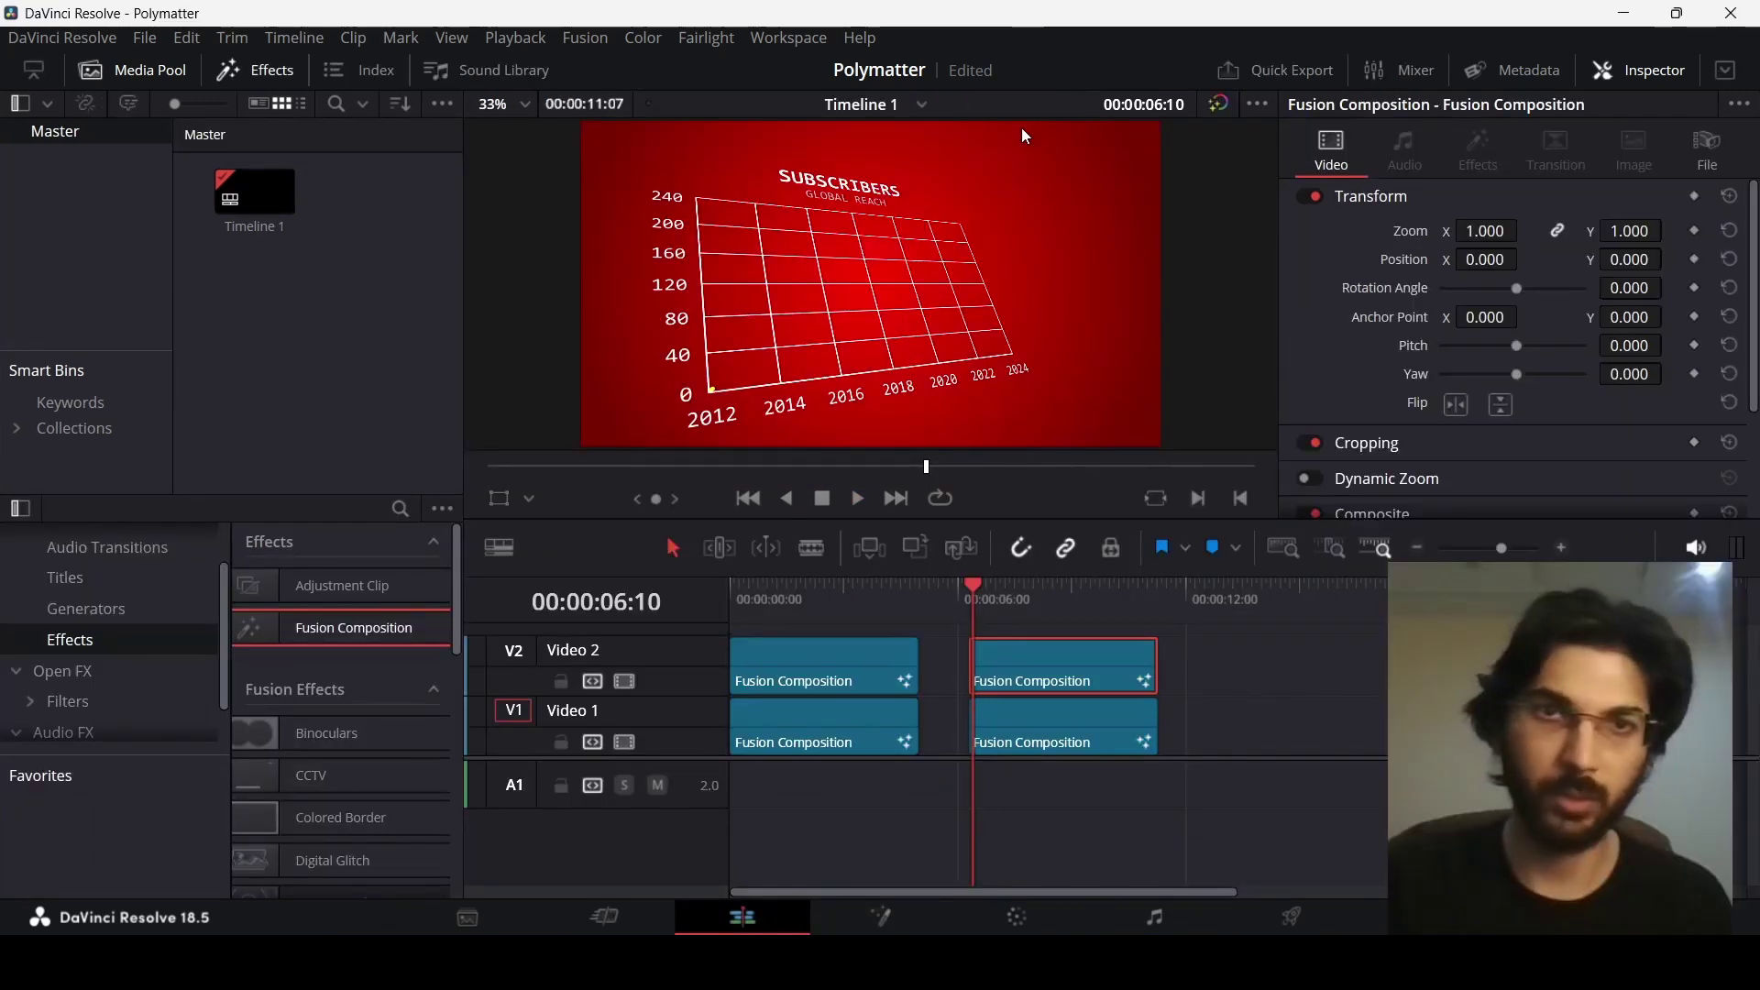
left_click(969, 587)
key("space")
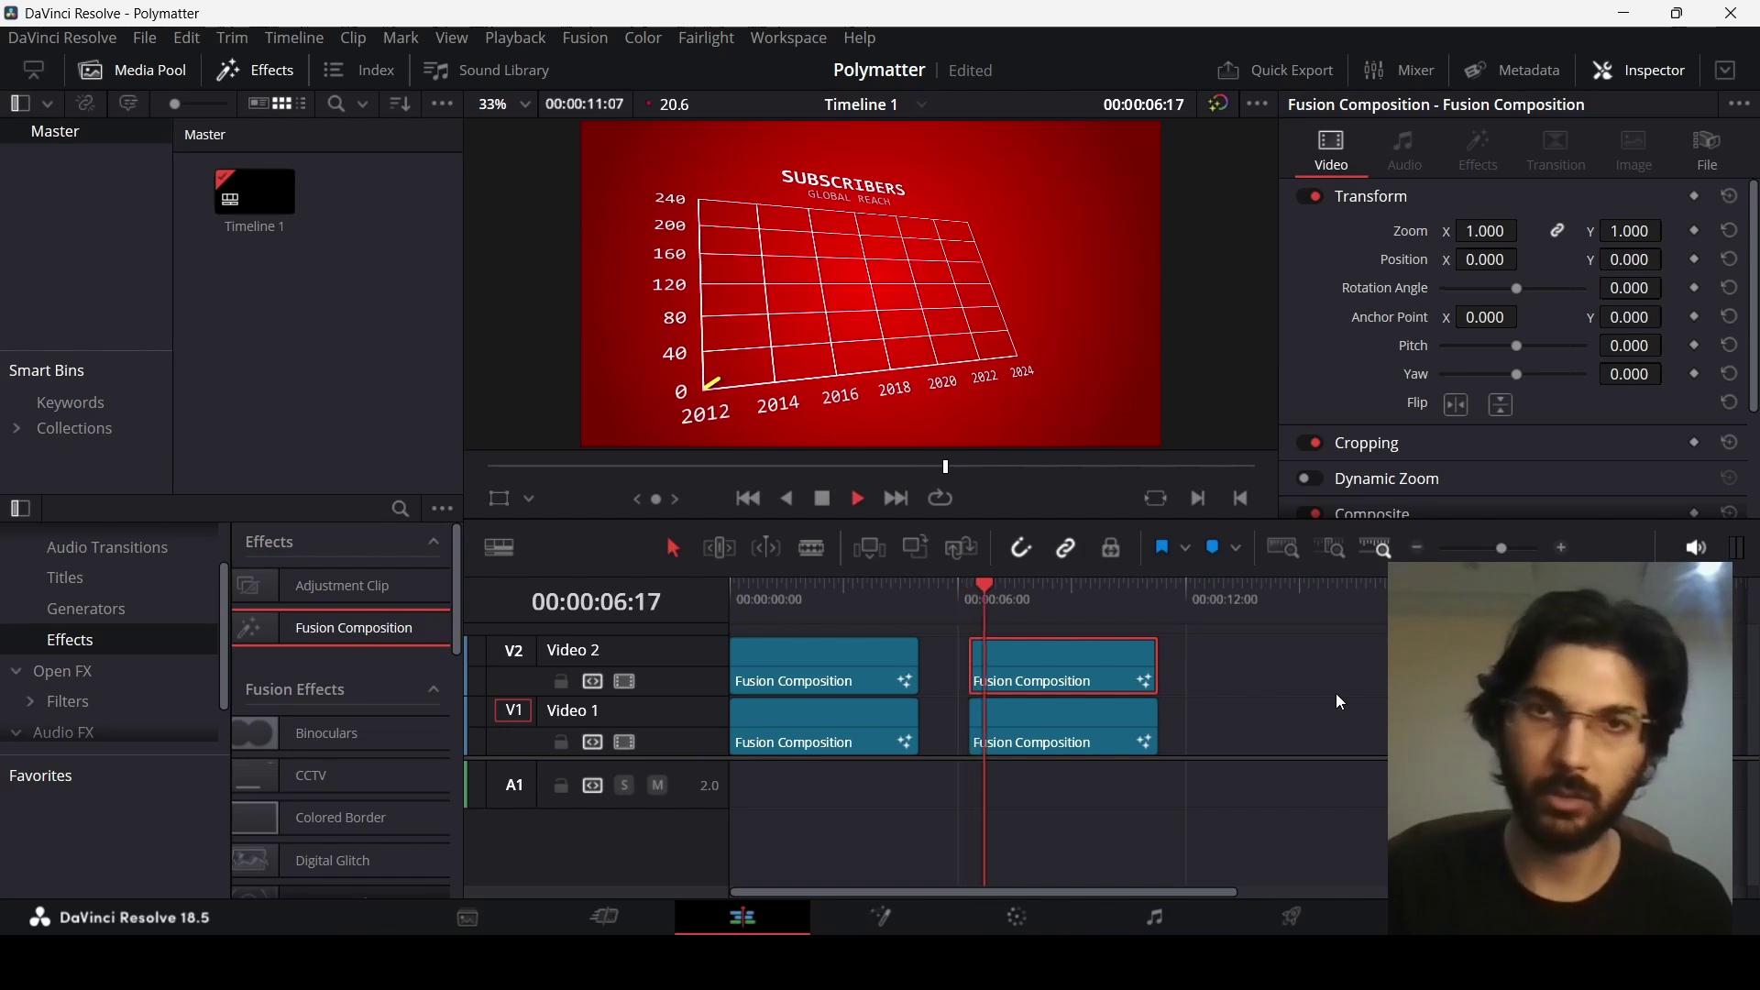